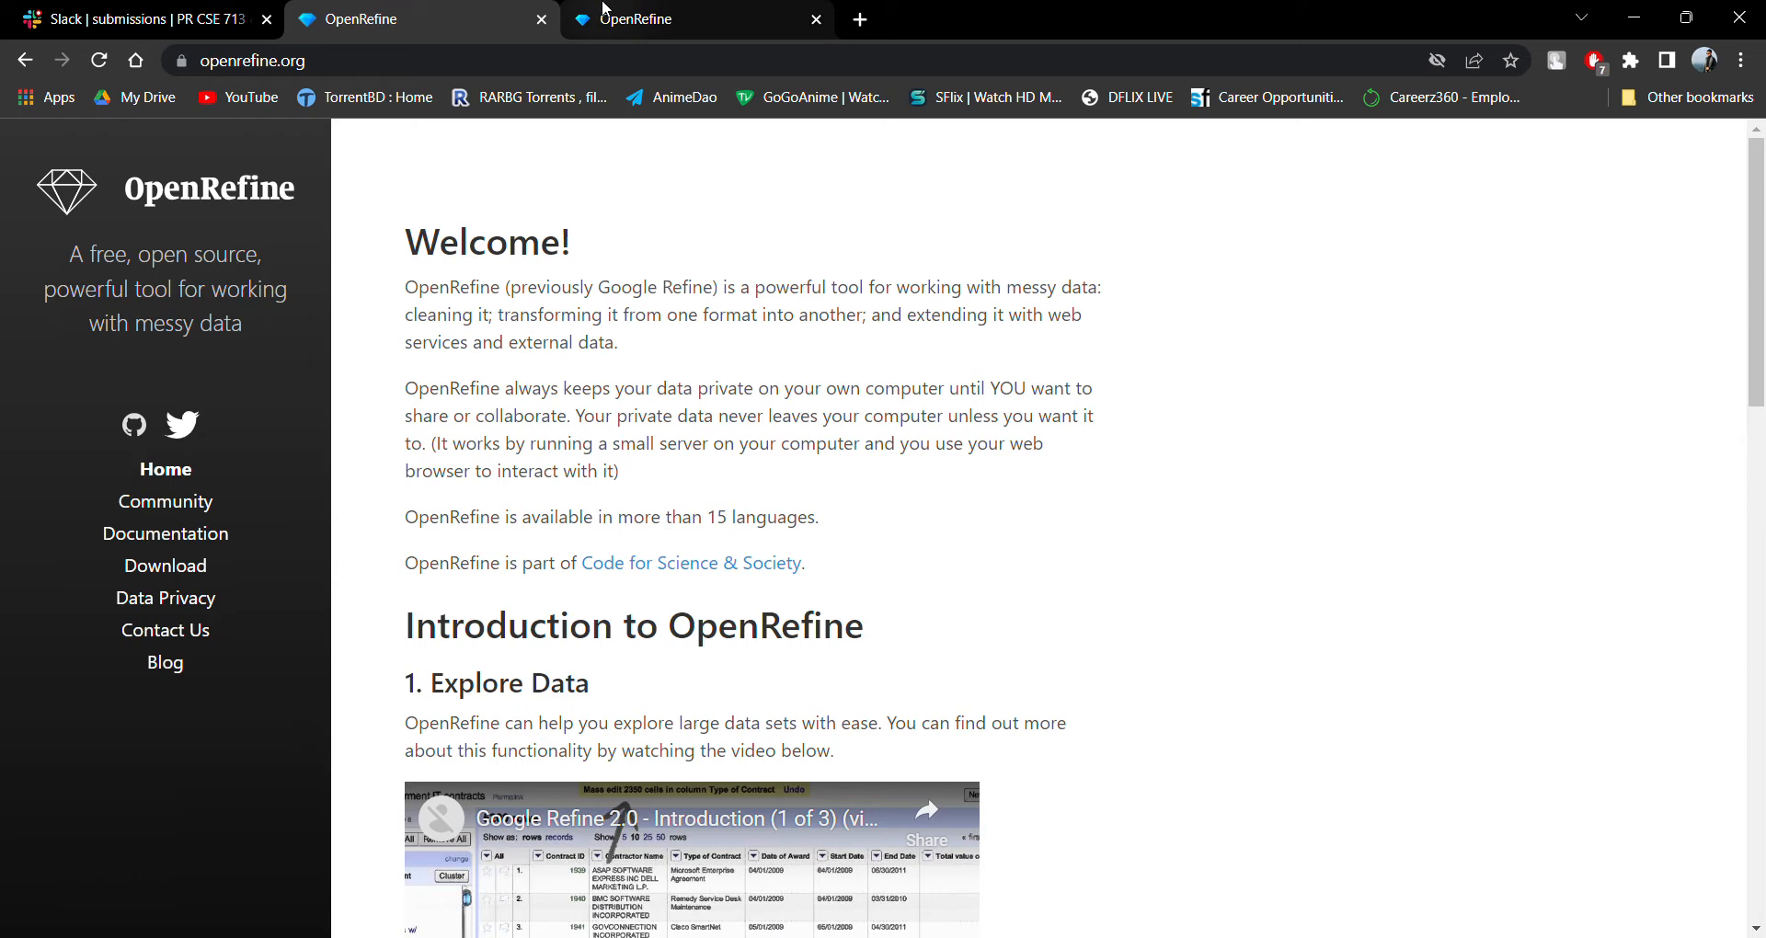
Switch to the local OpenRefine page at 127.0.0.1:3333.
{"action": "left_click", "coordinate": [602, 20]}
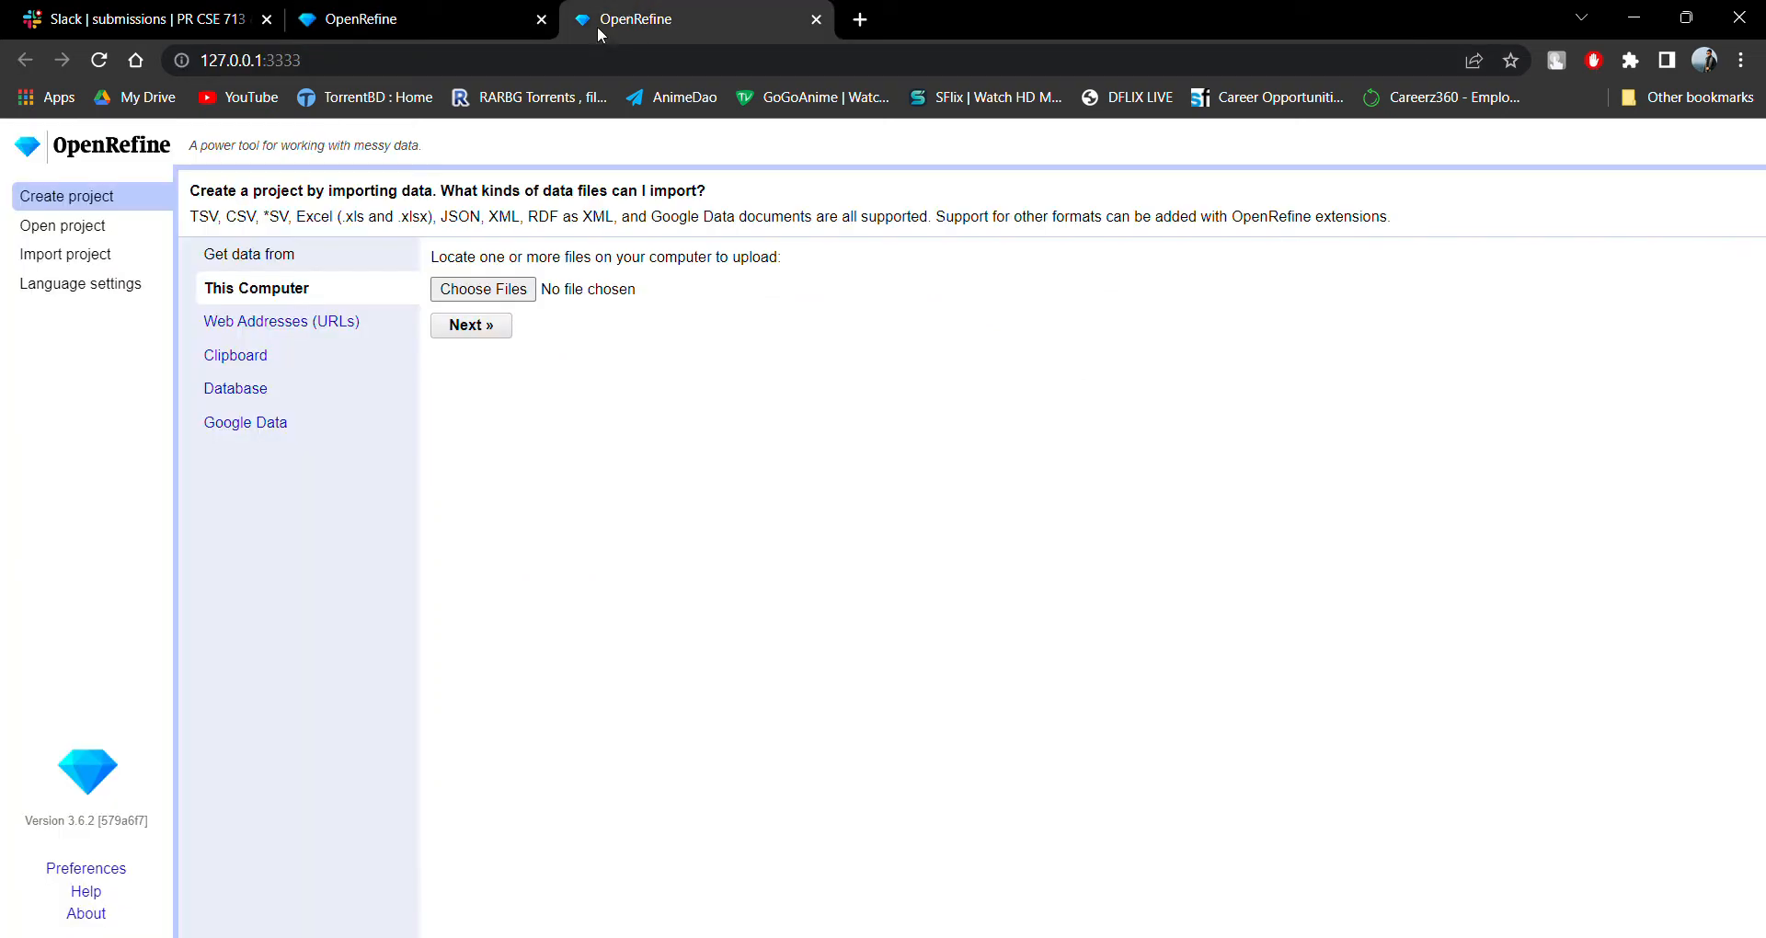
{"action": "left_click", "coordinate": [446, 9]}
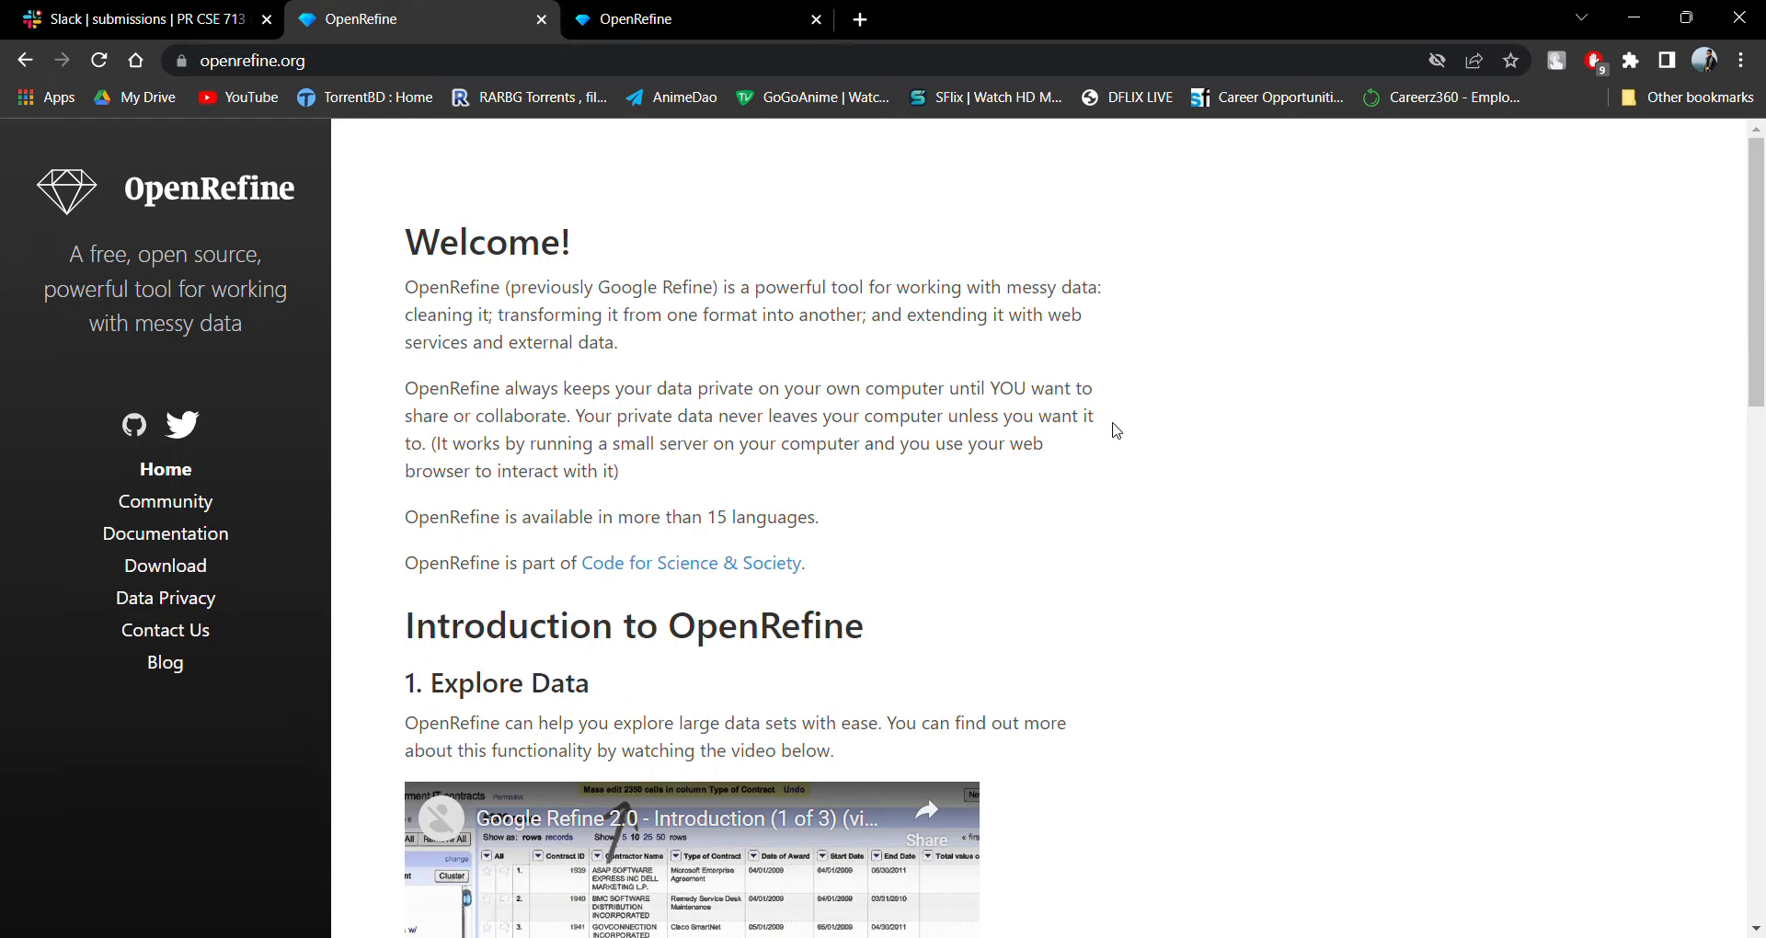
{"action": "left_click", "coordinate": [666, 20]}
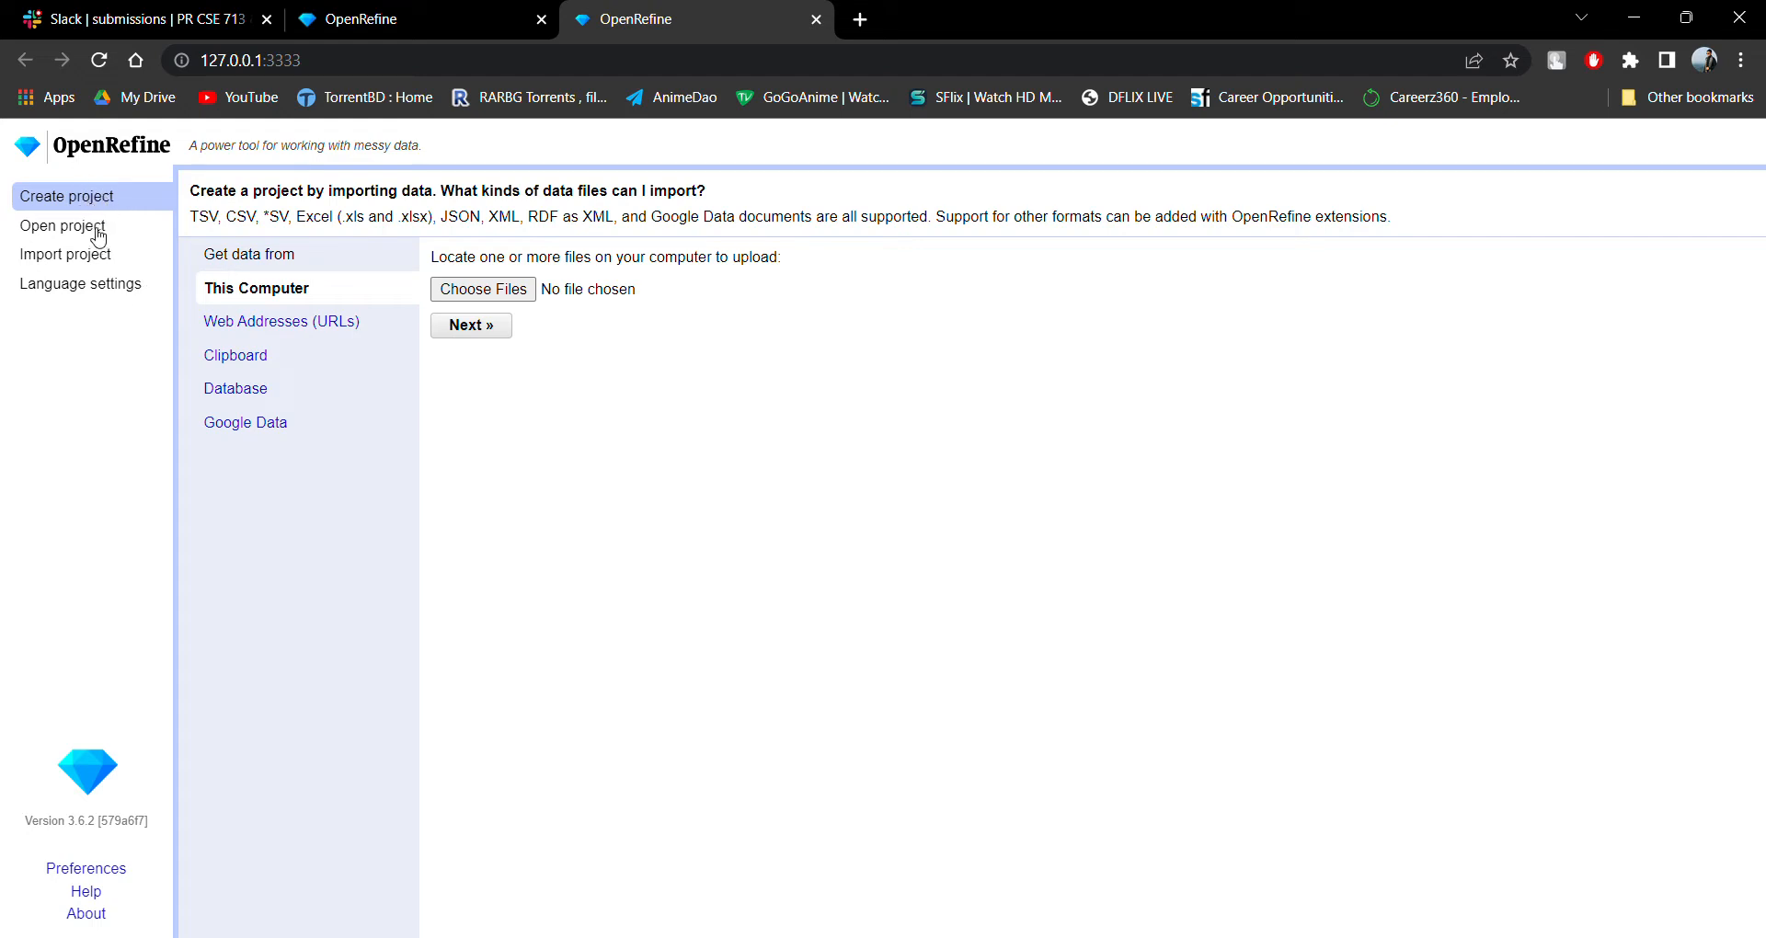
Look at the pages for opening an existing project and importing a project file.
{"action": "left_click", "coordinate": [108, 291]}
{"action": "left_click", "coordinate": [96, 237]}
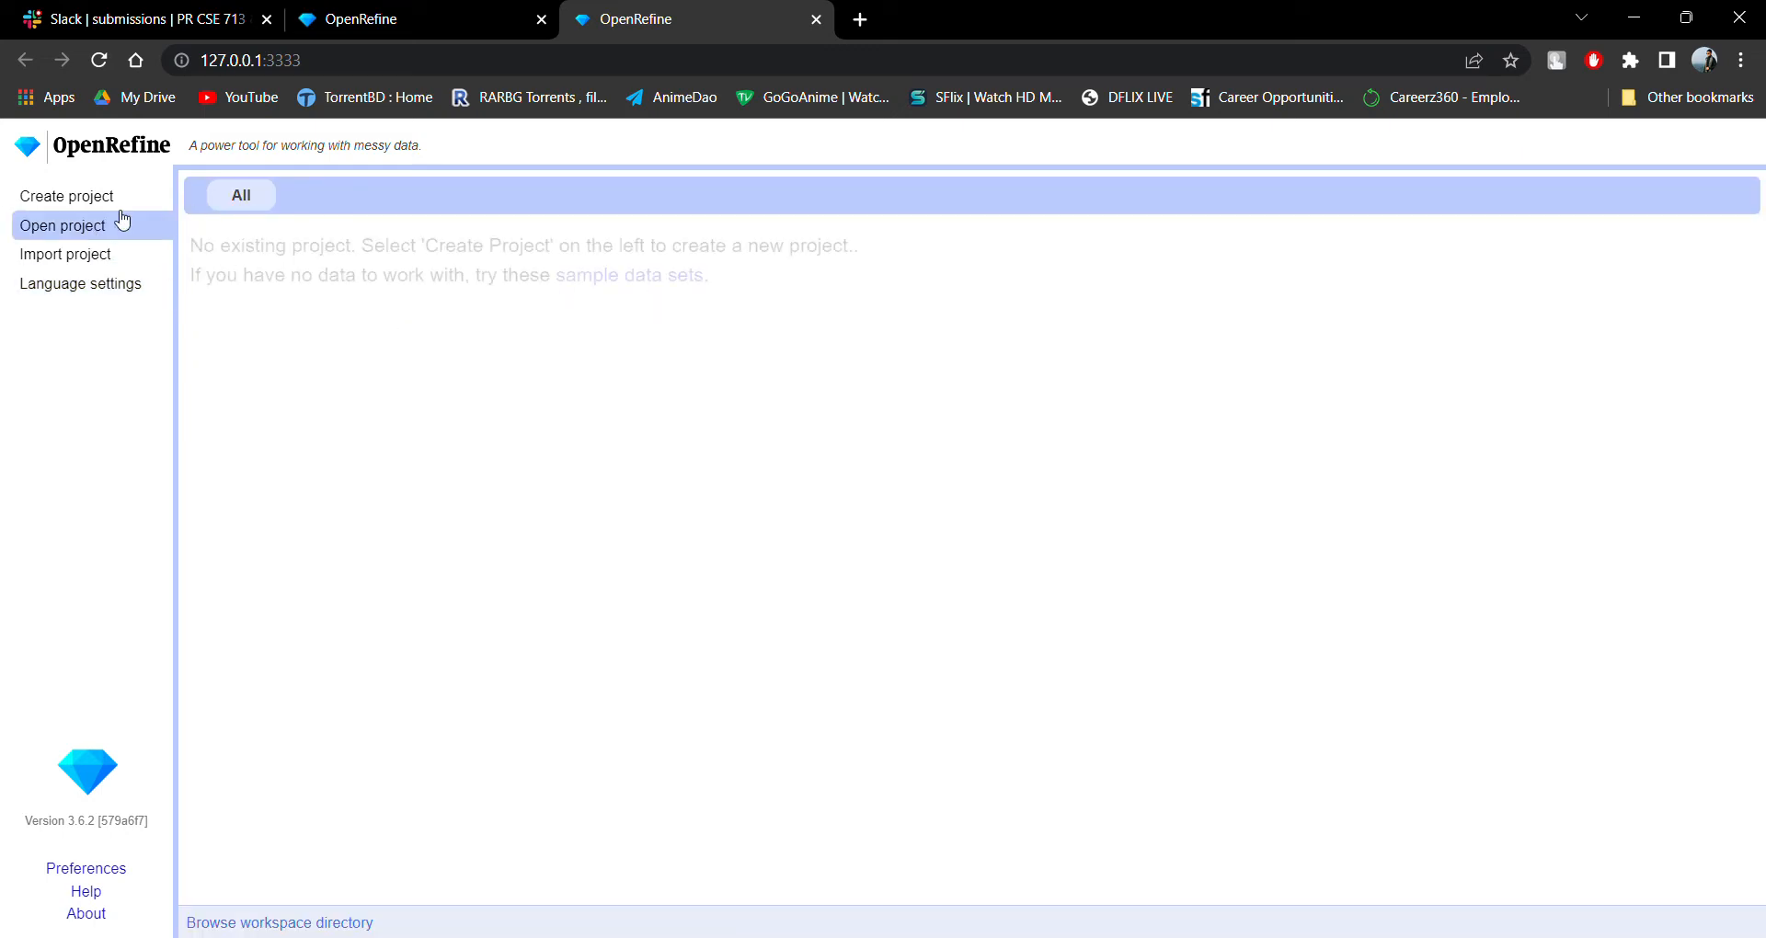
{"action": "left_click", "coordinate": [97, 256]}
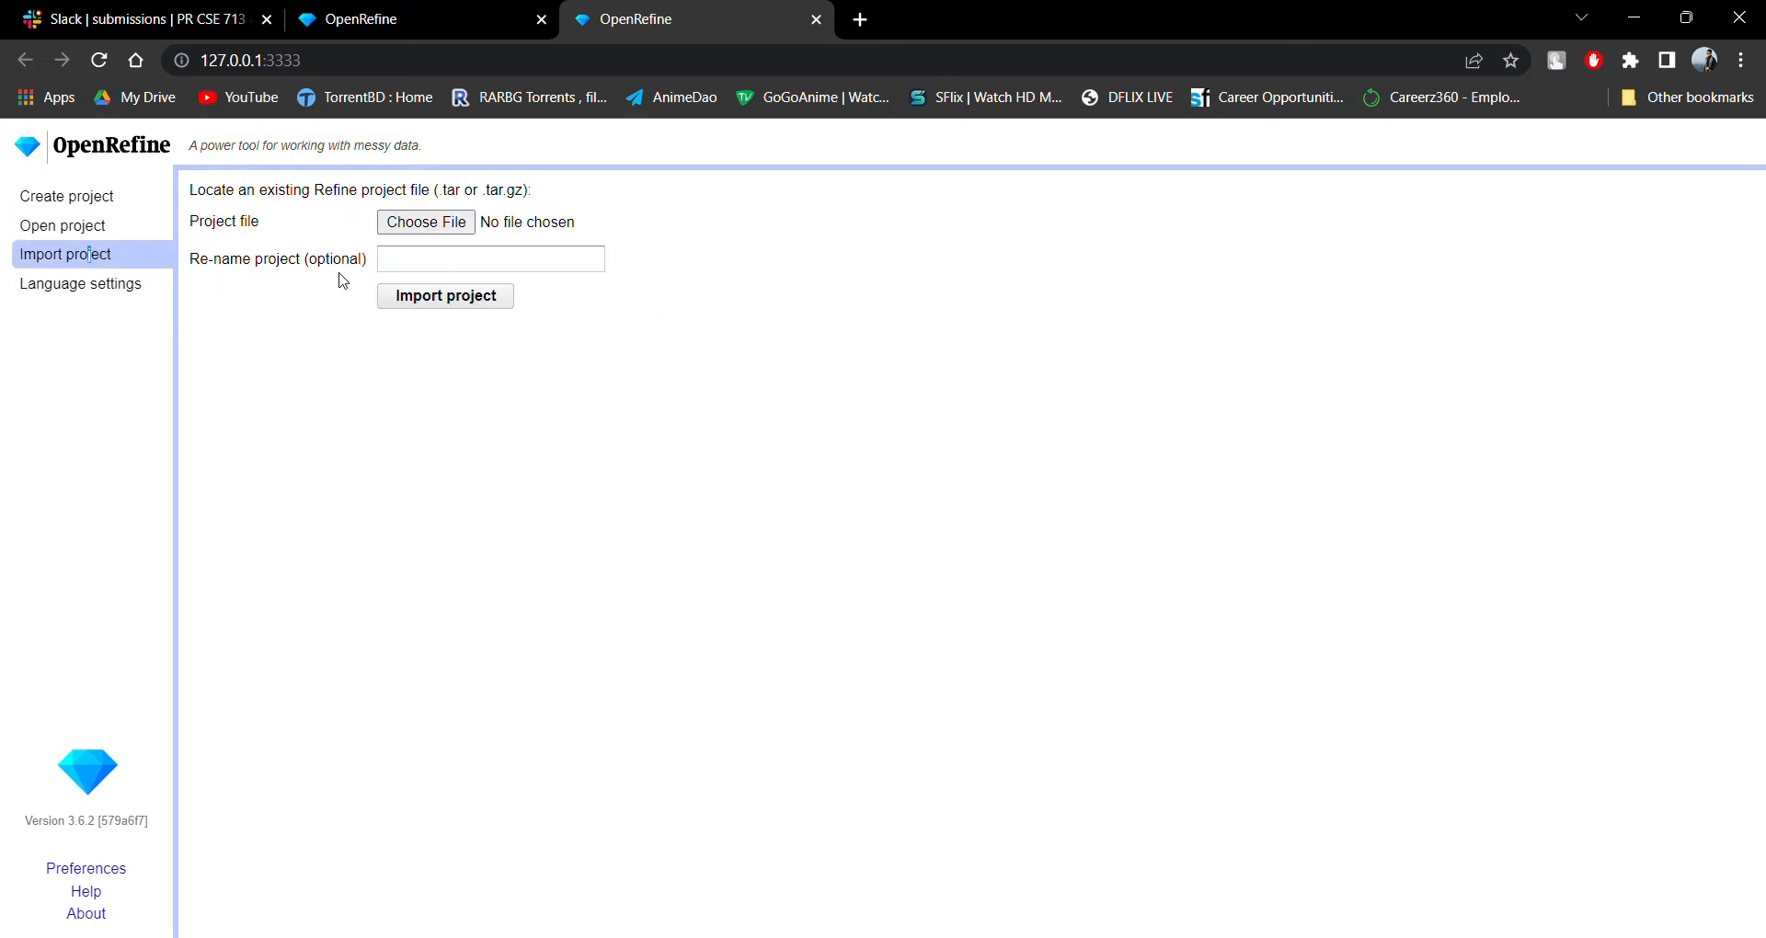
Apply English as the preferred interface language and accept the page refresh.
{"action": "left_click", "coordinate": [115, 291]}
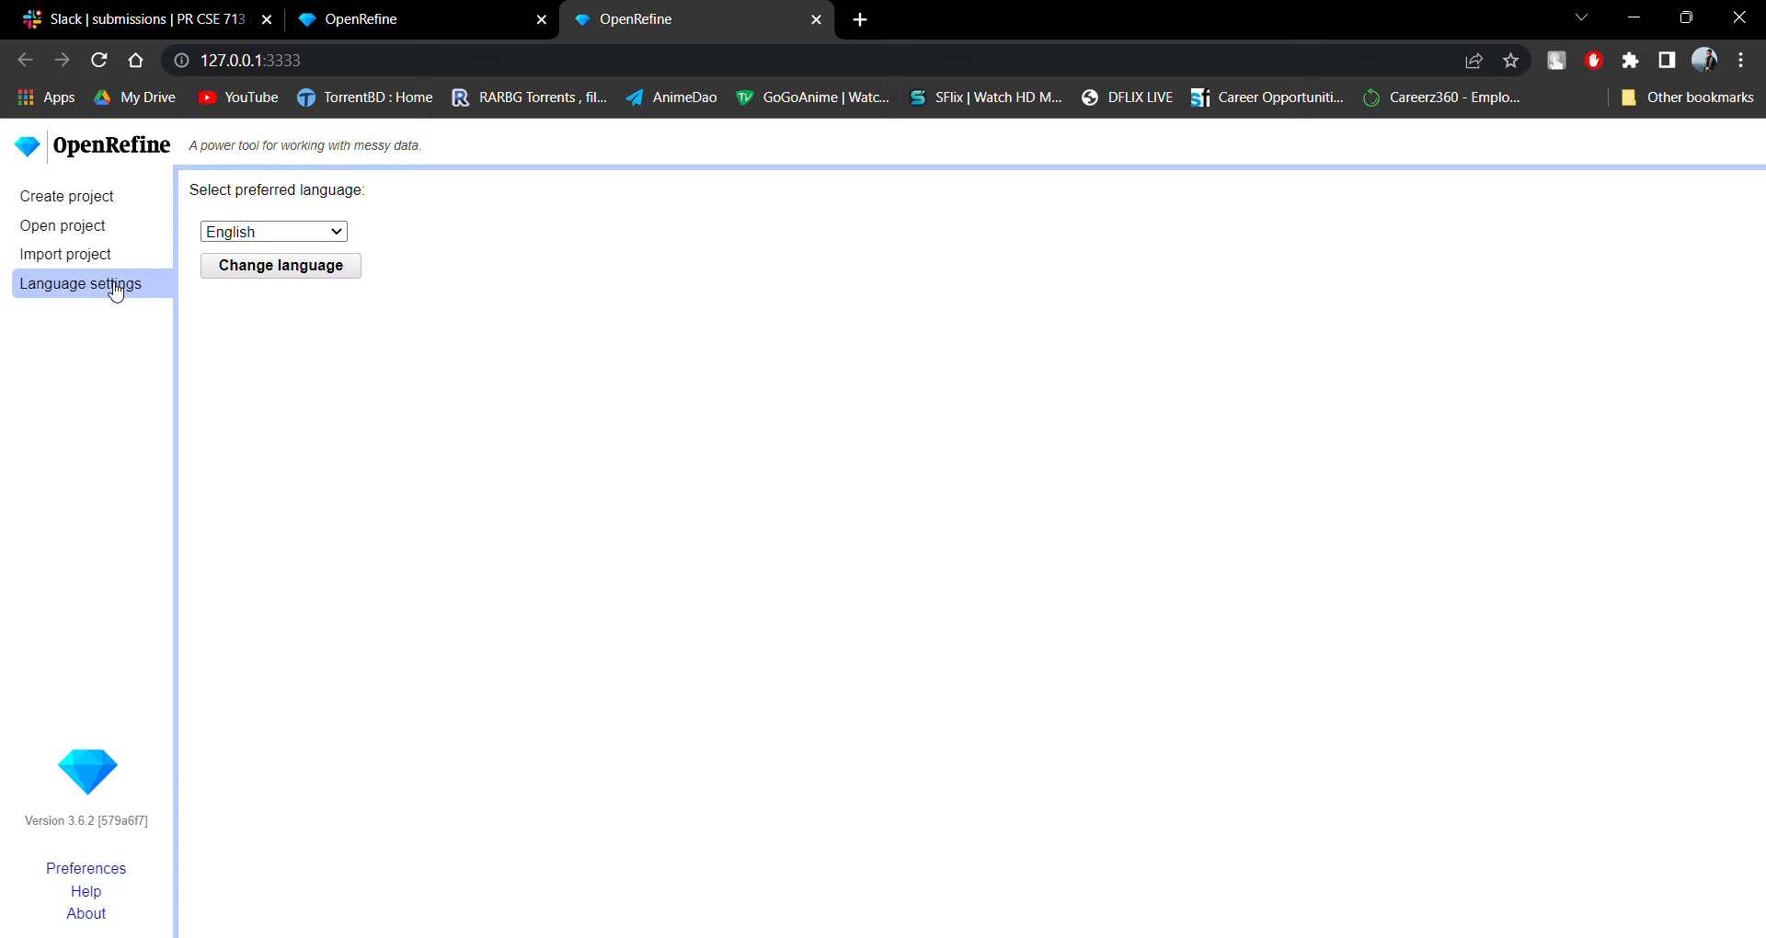
{"action": "left_click", "coordinate": [317, 272]}
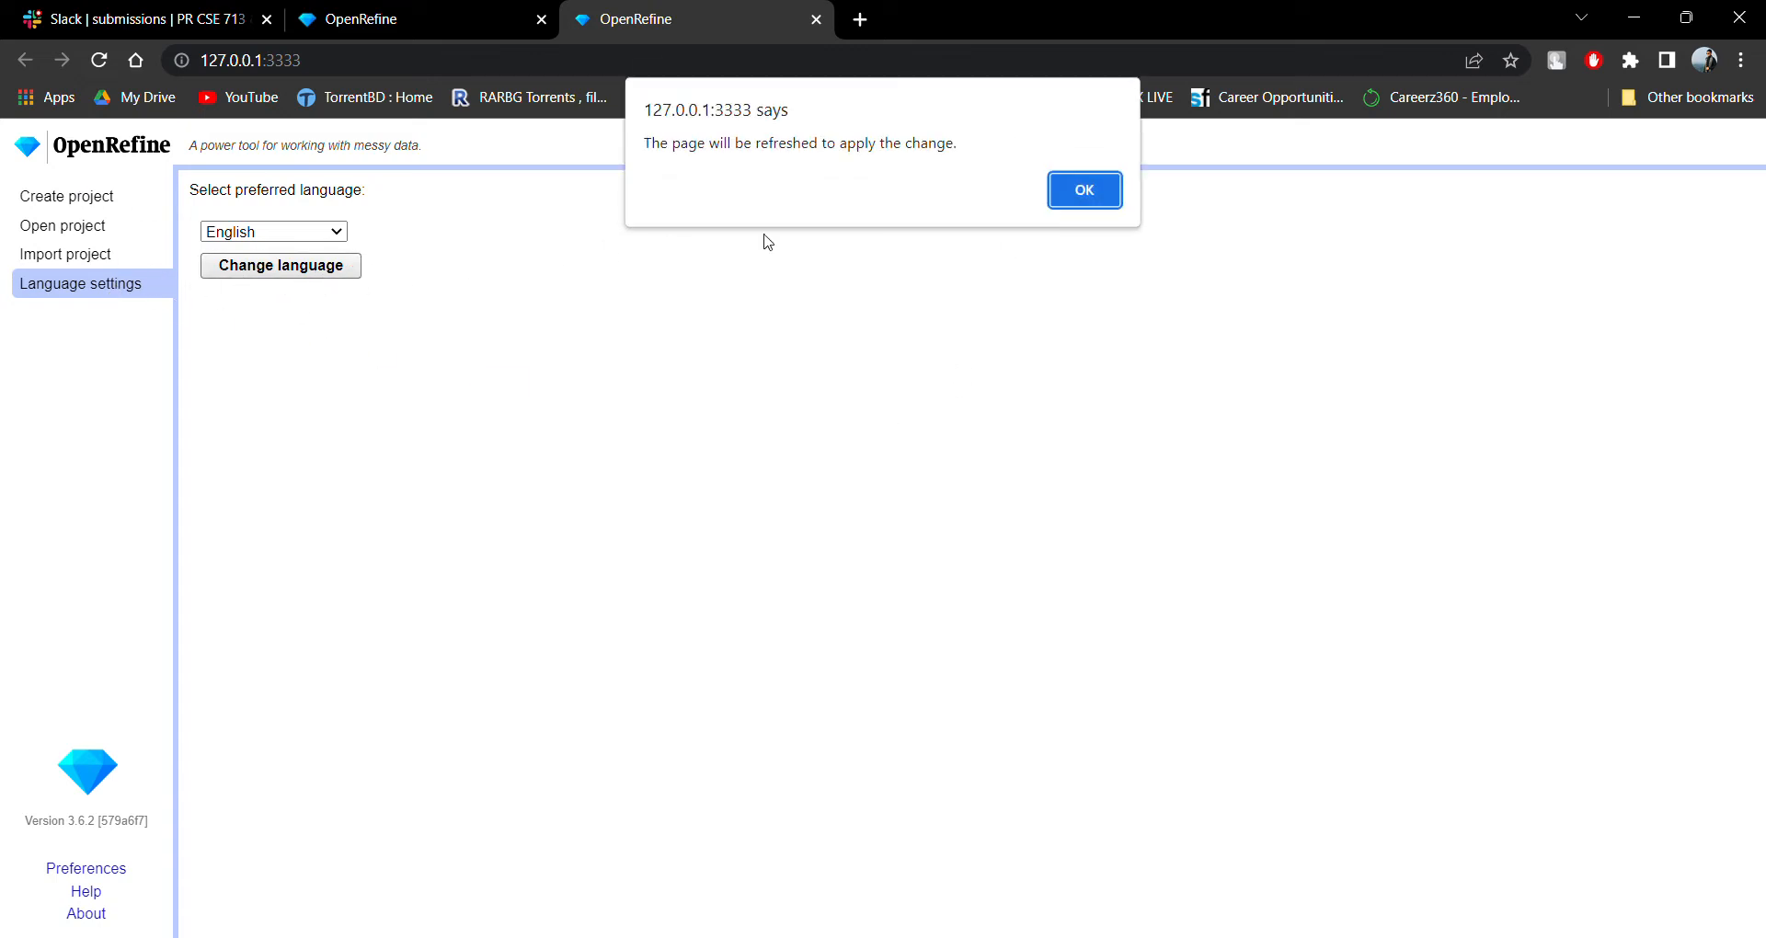
{"action": "left_click", "coordinate": [1101, 201]}
Start a new project from the Portal rodents CSV file on this computer and proceed to its parsing options.
{"action": "left_click", "coordinate": [81, 196]}
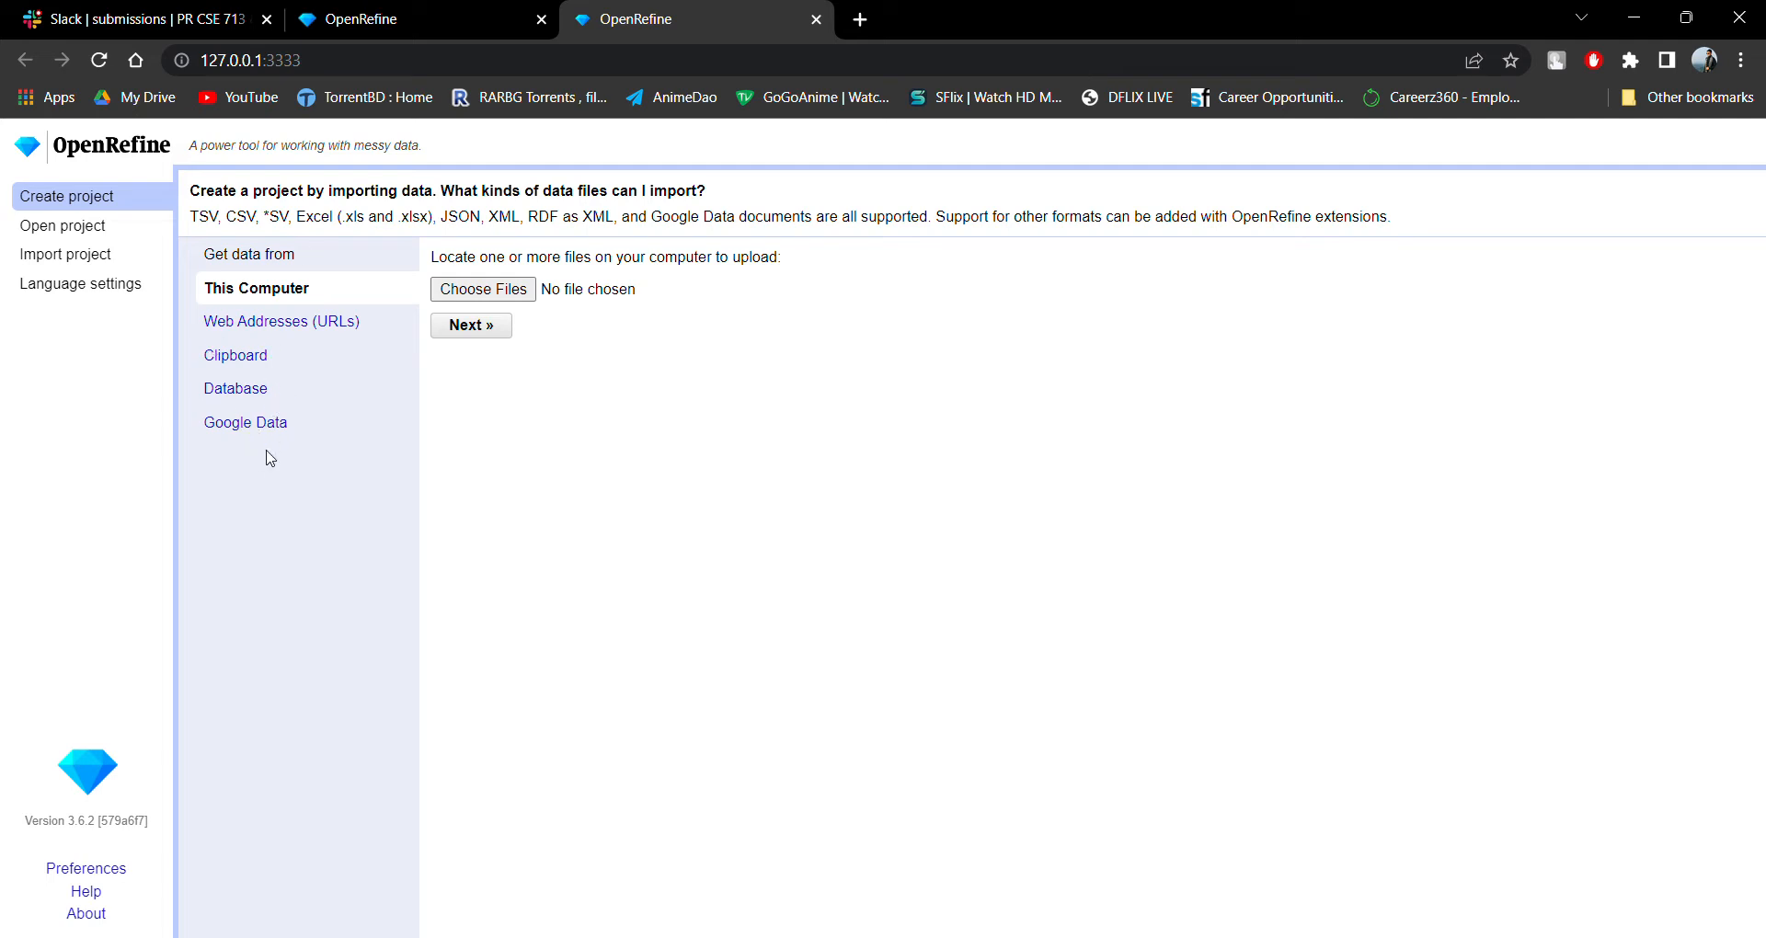
{"action": "left_click", "coordinate": [483, 292]}
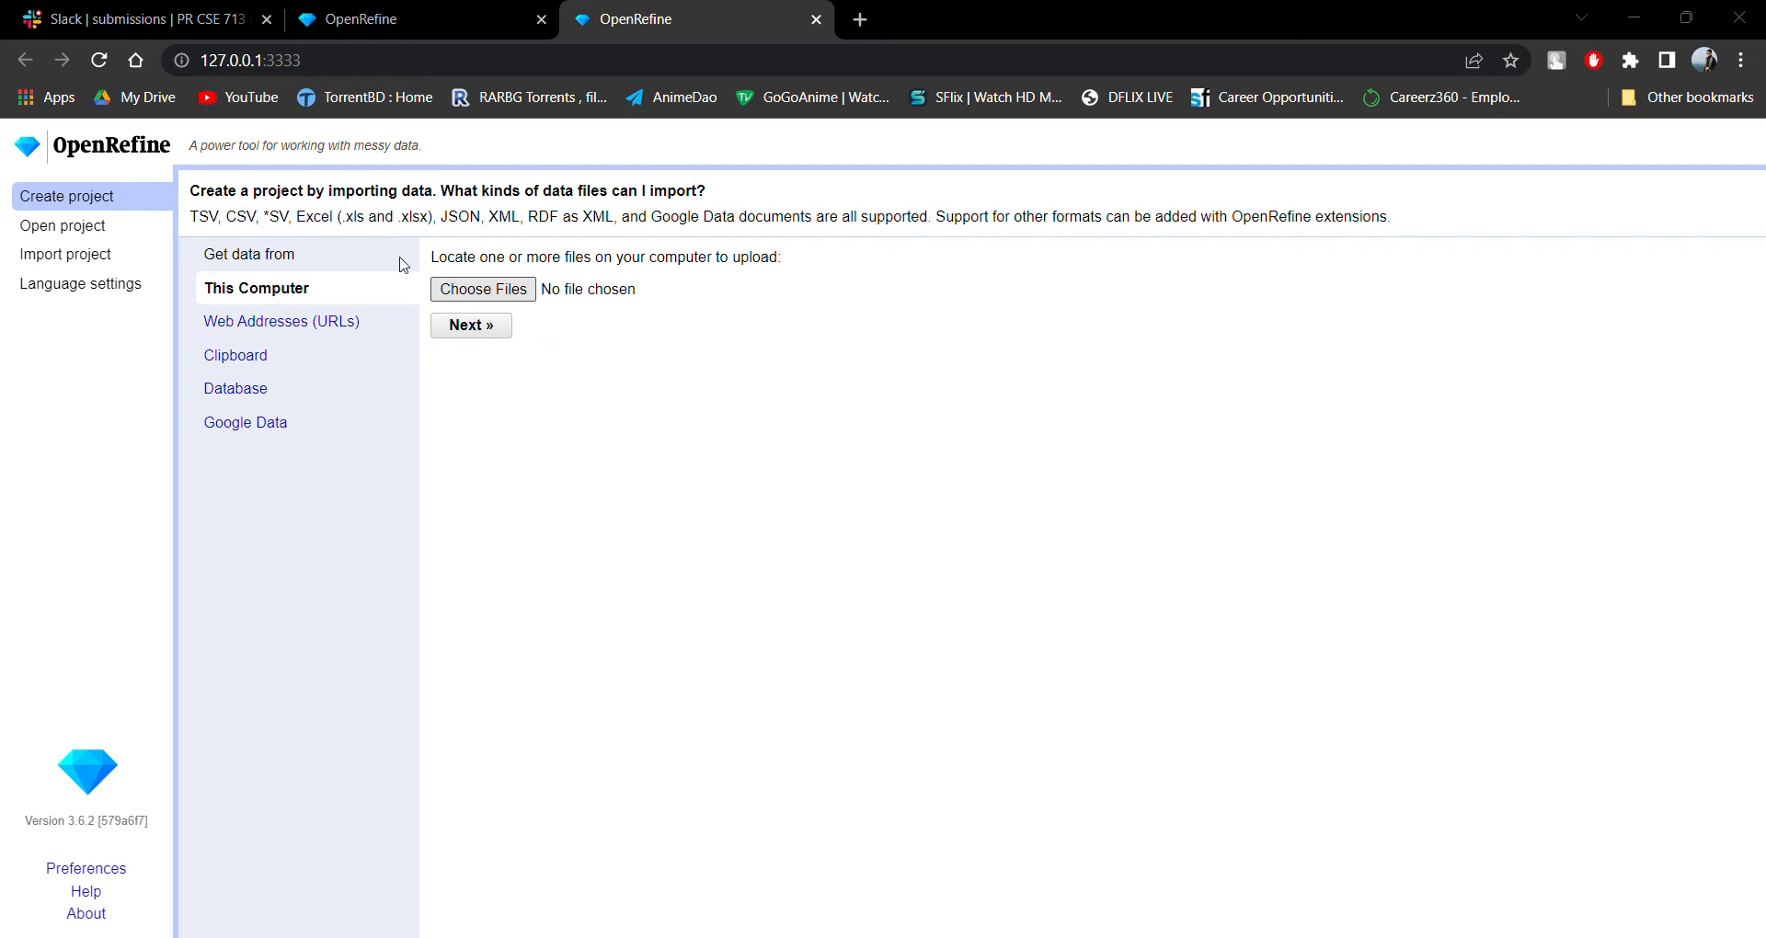
{"action": "left_click", "coordinate": [701, 529]}
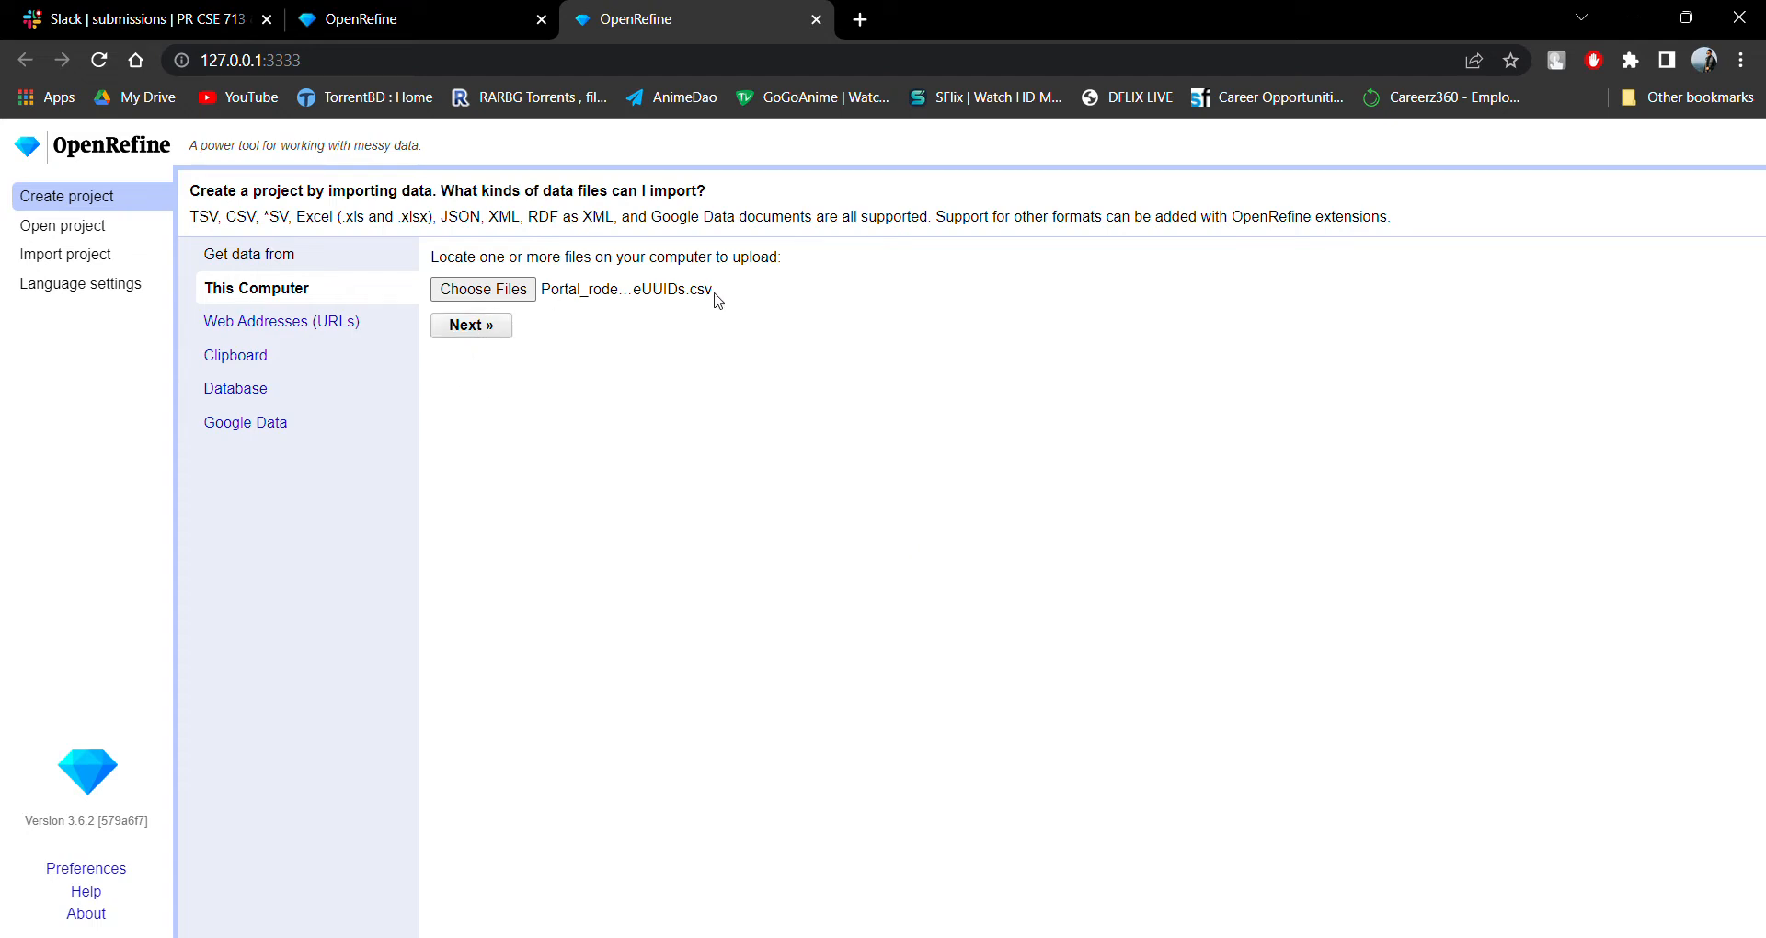
{"action": "left_click", "coordinate": [474, 326]}
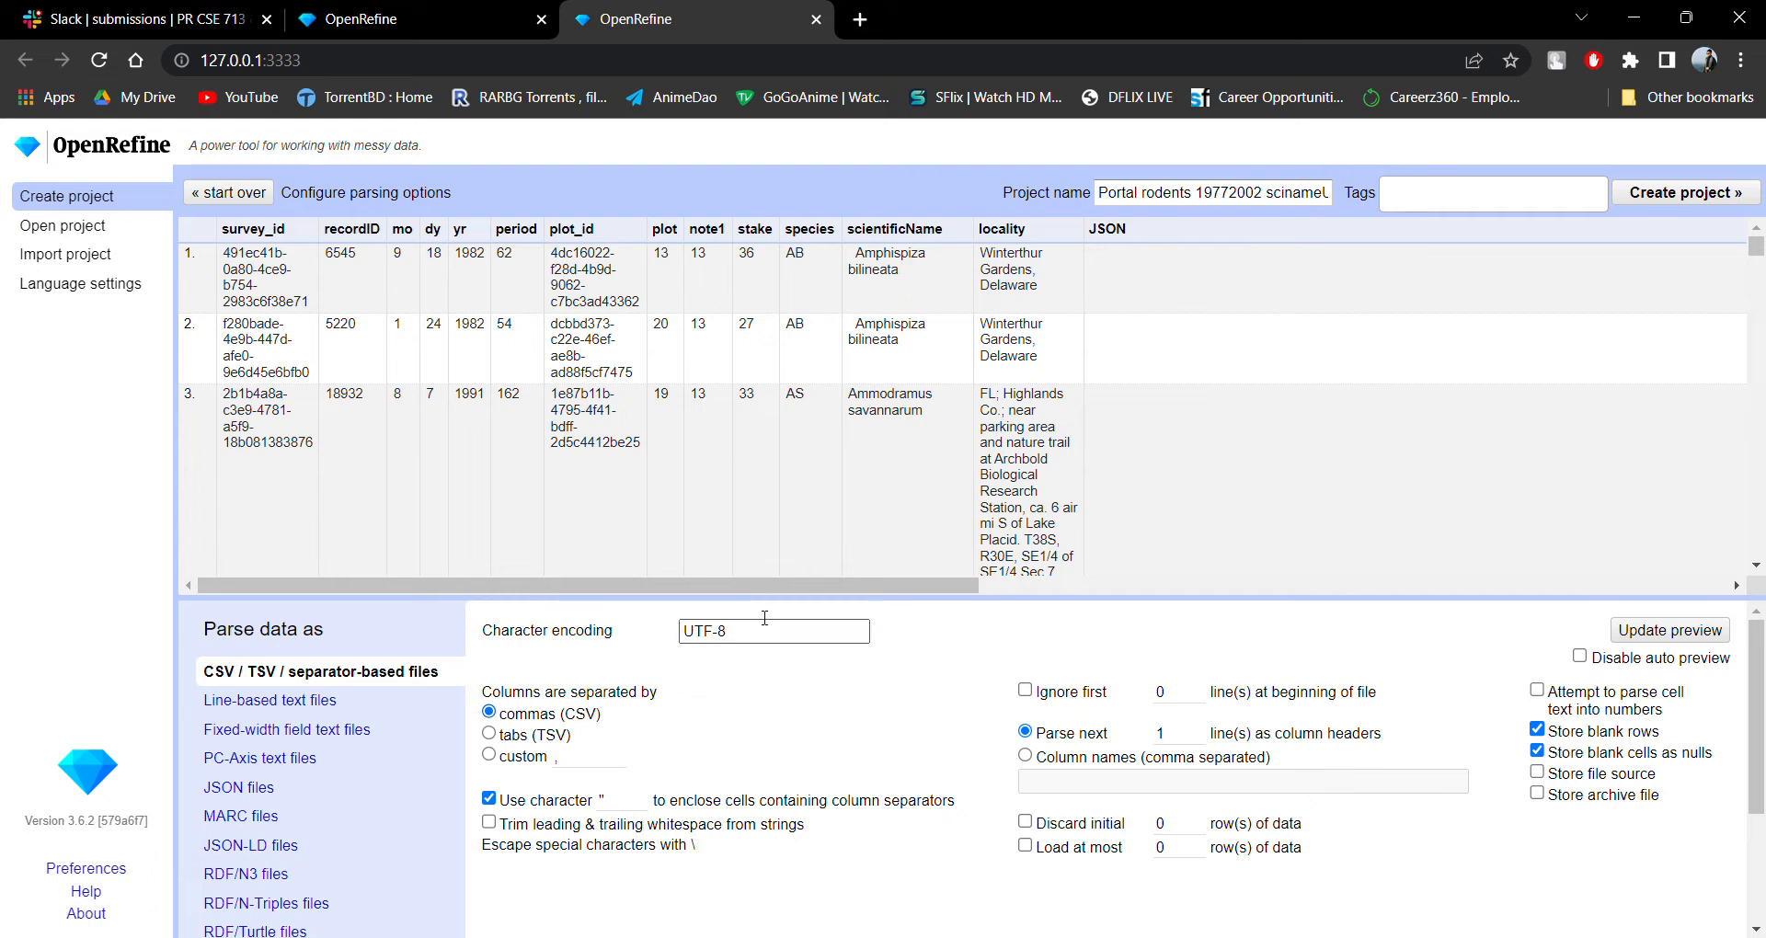
Preview the file as line-based text and as fixed-width field text, and return to CSV / TSV / separator-based parsing.
{"action": "scroll", "coordinate": [313, 704], "scroll_direction": "down", "scroll_amount": 2}
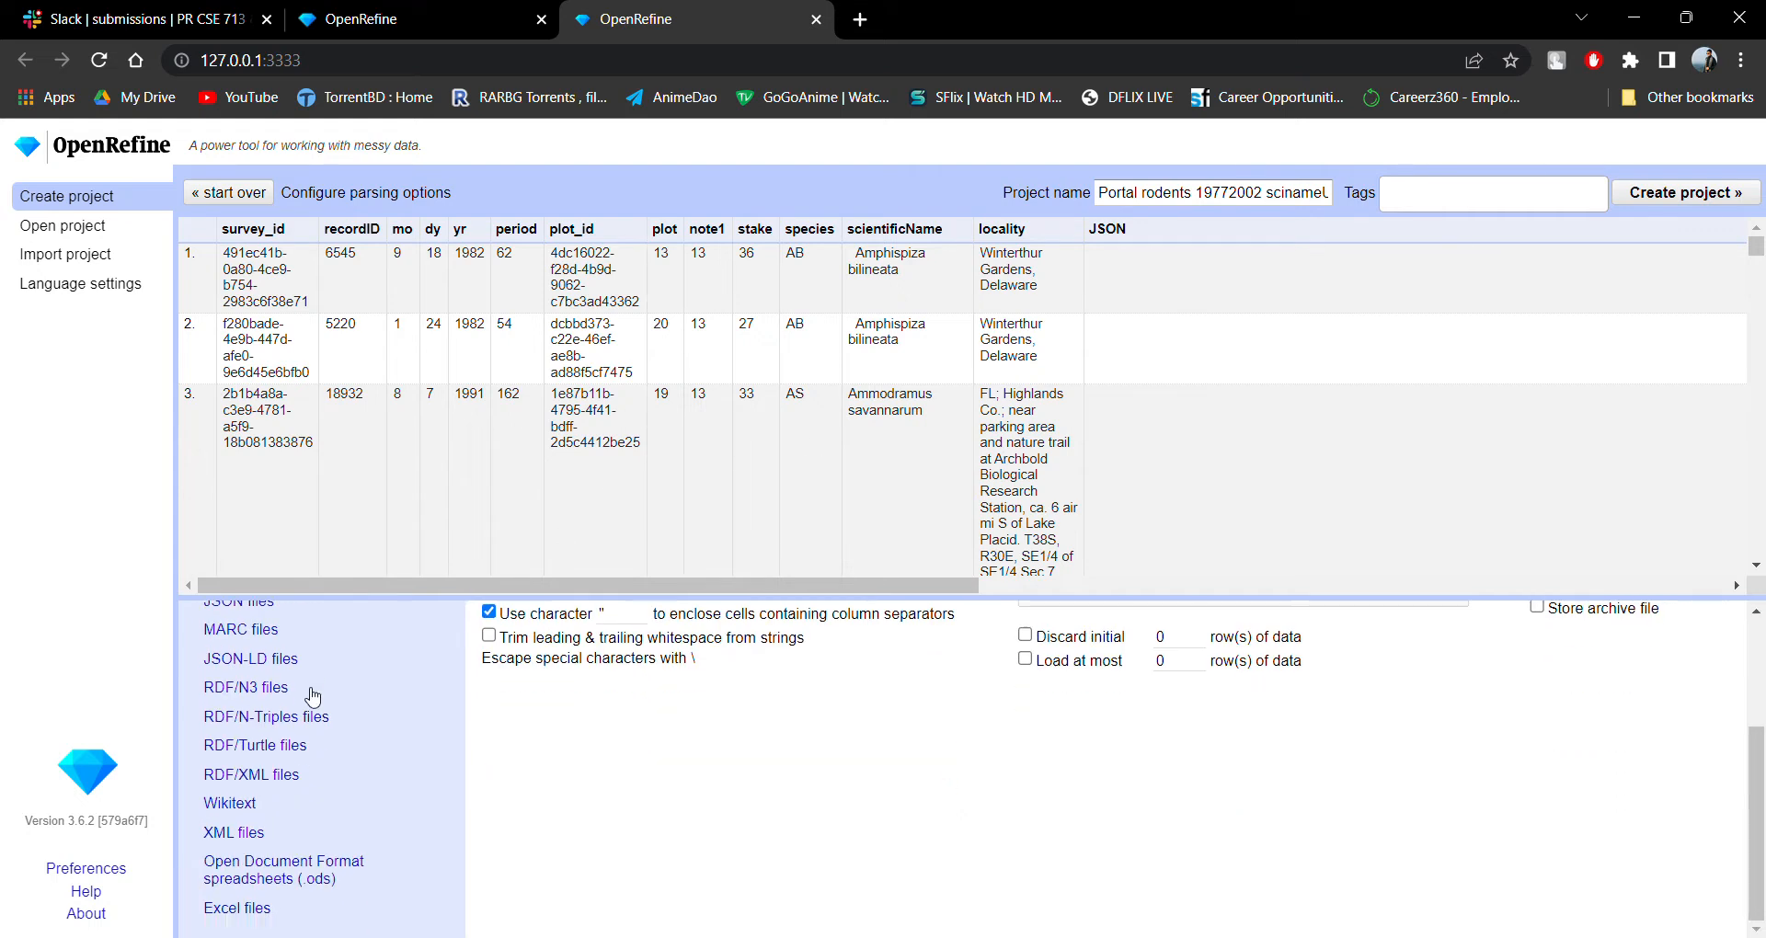
{"action": "scroll", "coordinate": [314, 704], "scroll_direction": "up", "scroll_amount": 1}
{"action": "left_click", "coordinate": [321, 634]}
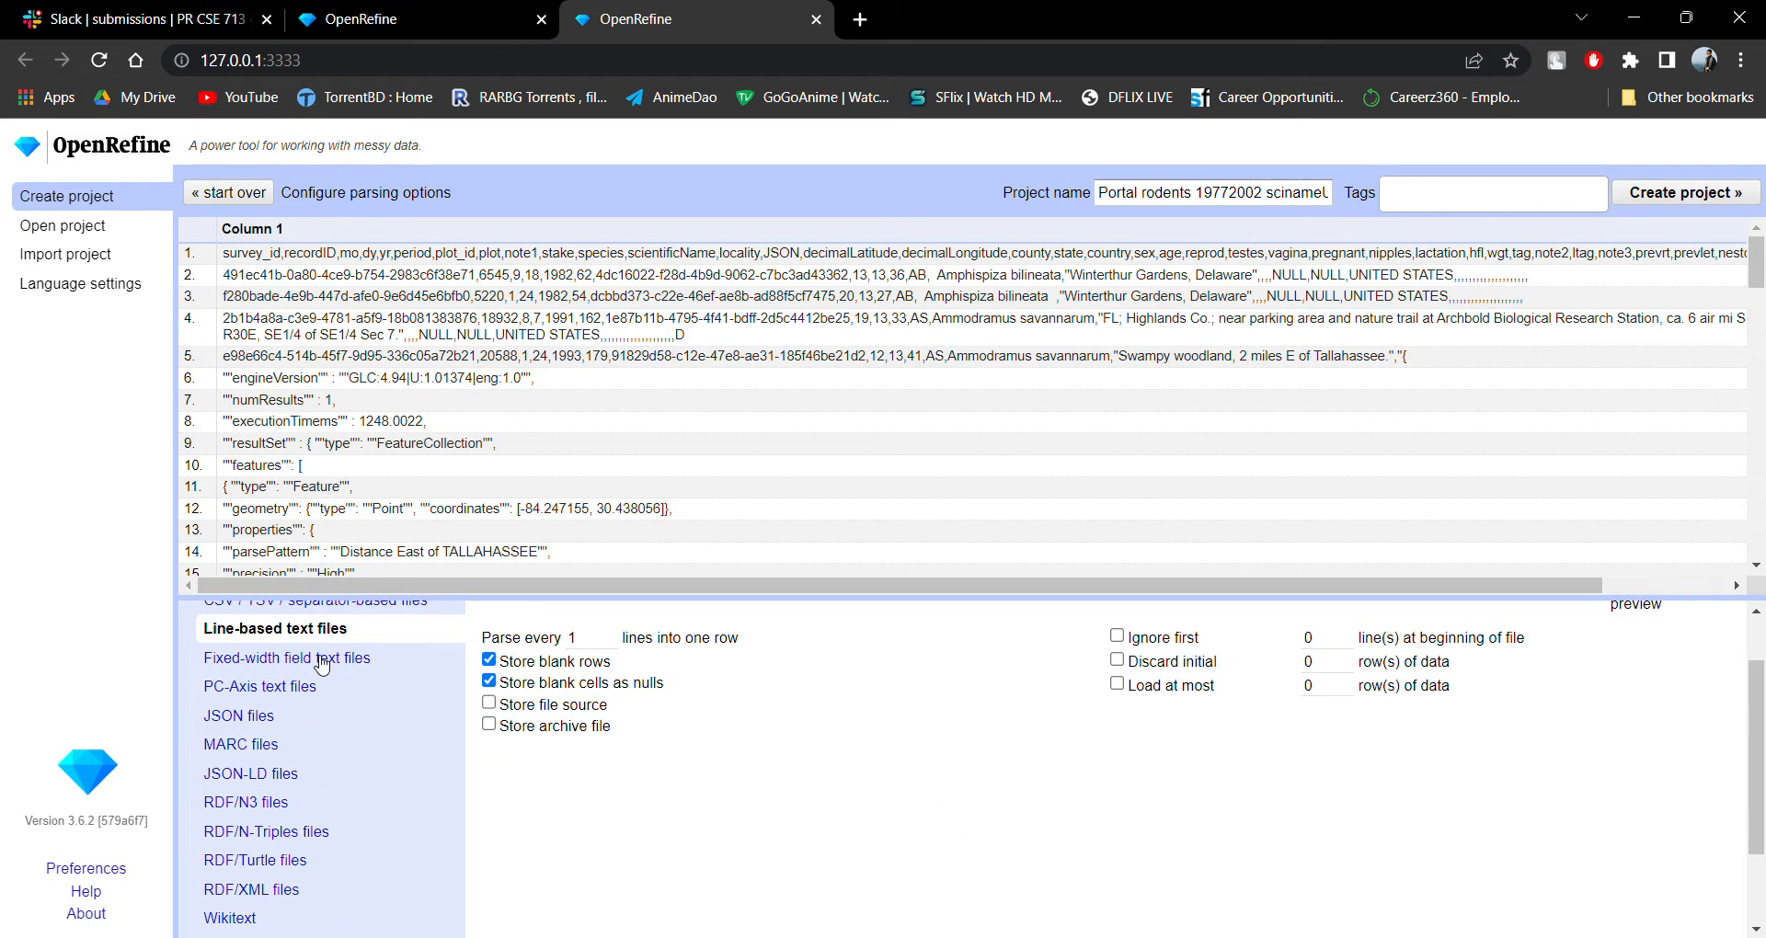
{"action": "left_click", "coordinate": [322, 657]}
{"action": "scroll", "coordinate": [329, 699], "scroll_direction": "up", "scroll_amount": 1}
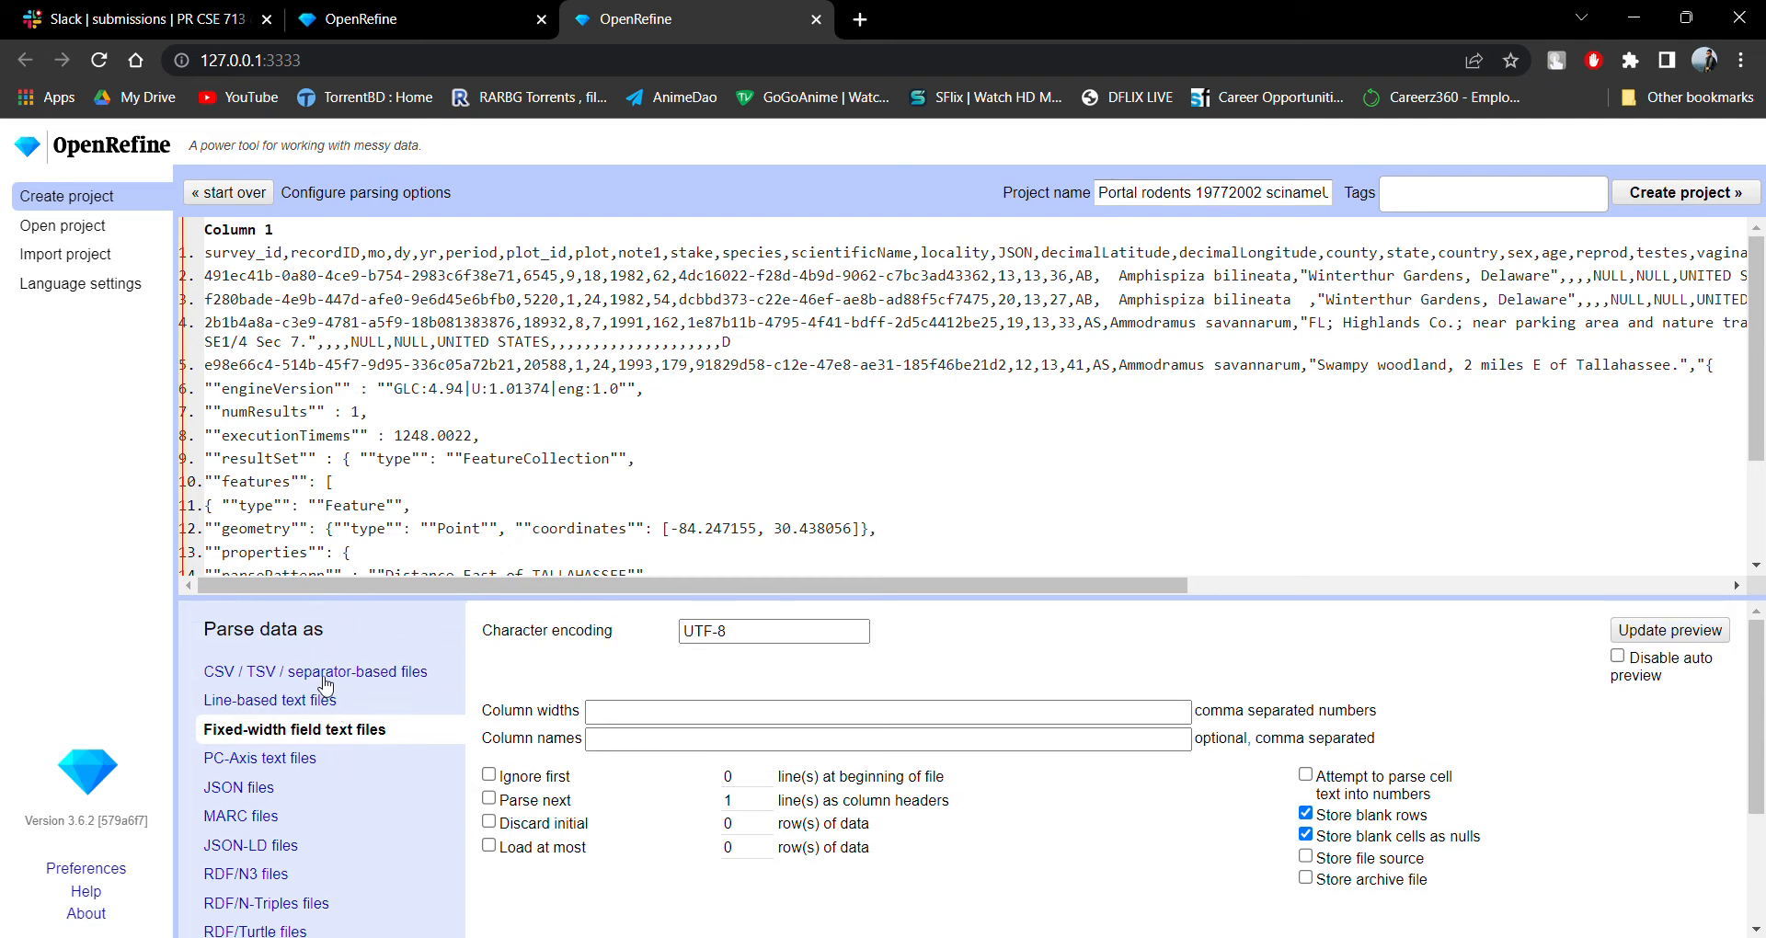
{"action": "left_click", "coordinate": [327, 675]}
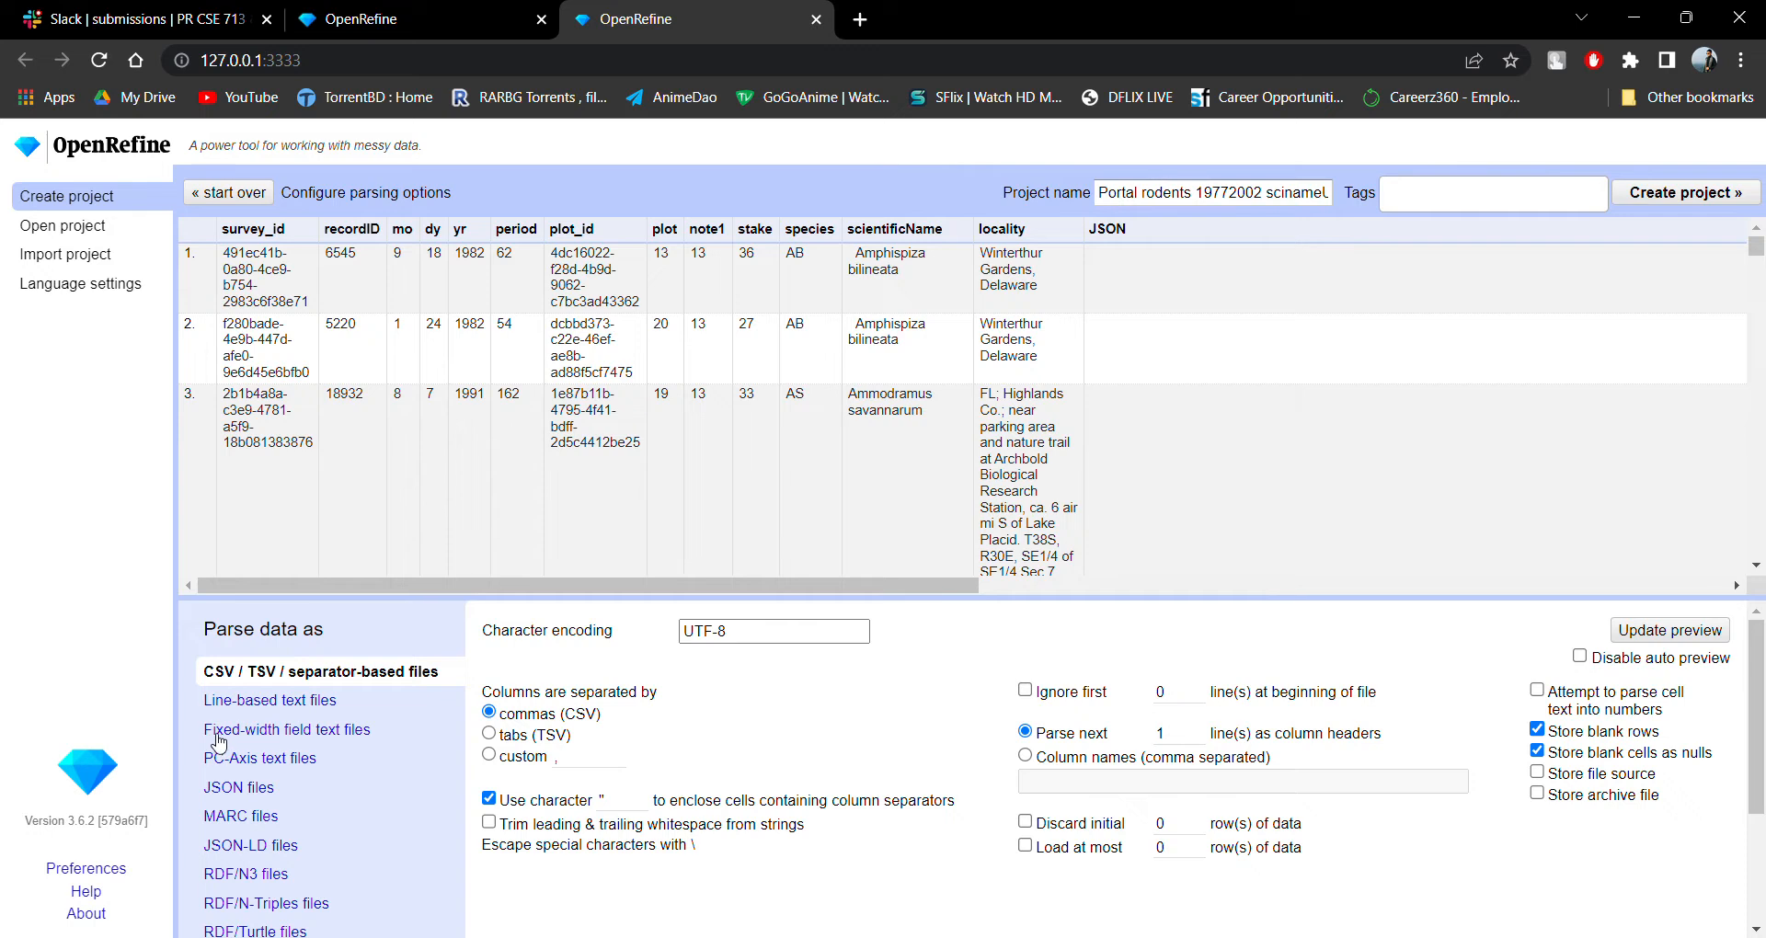
Try parsing the file as Wikitext and RDF/XML, and restore CSV / TSV / separator-based parsing.
{"action": "scroll", "coordinate": [221, 743], "scroll_direction": "down", "scroll_amount": 2}
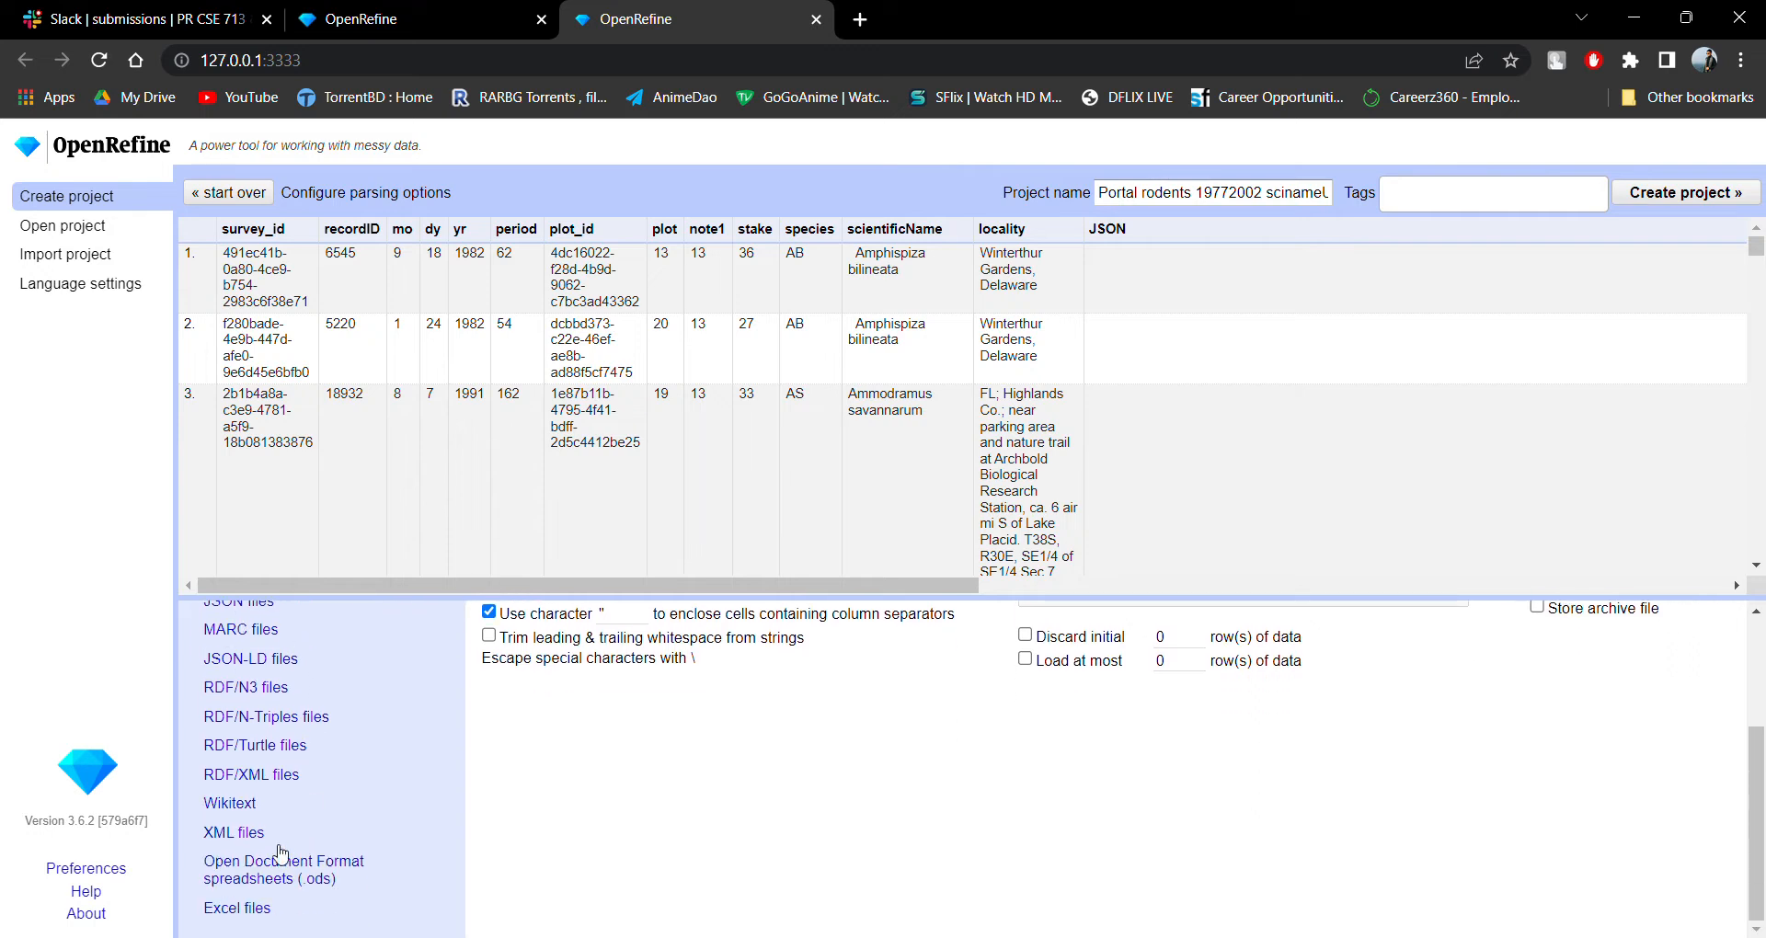
{"action": "left_click", "coordinate": [261, 805]}
{"action": "left_click", "coordinate": [274, 777]}
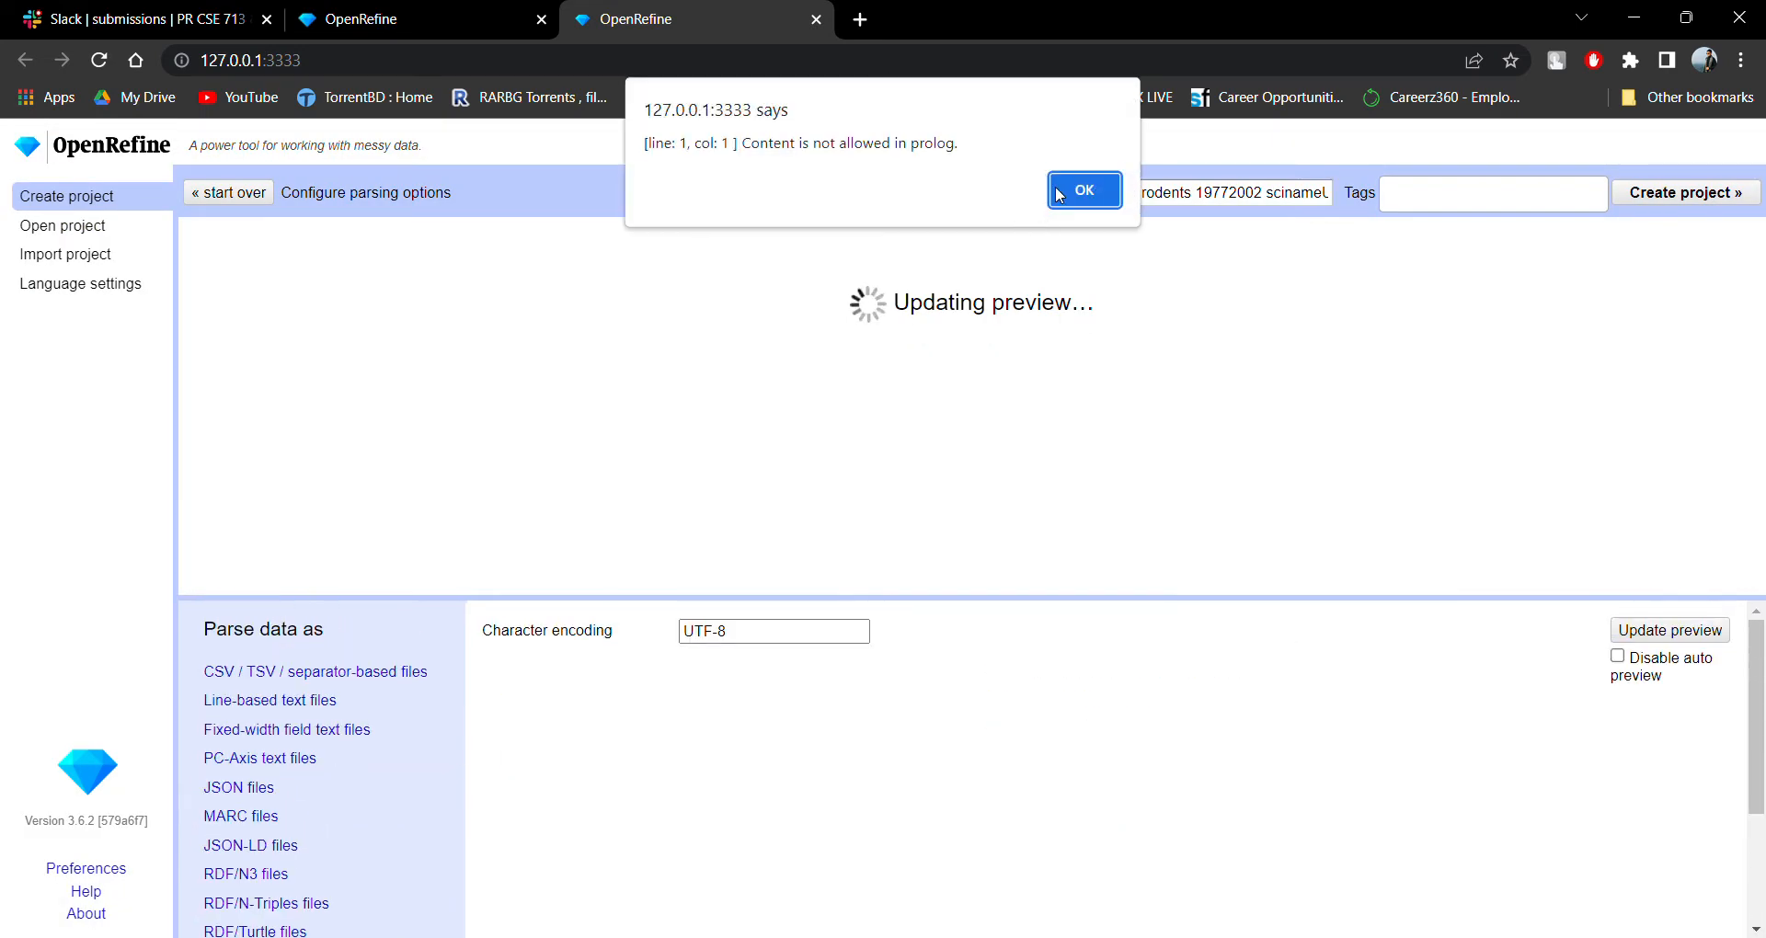
{"action": "left_click", "coordinate": [1085, 189]}
{"action": "left_click", "coordinate": [341, 678]}
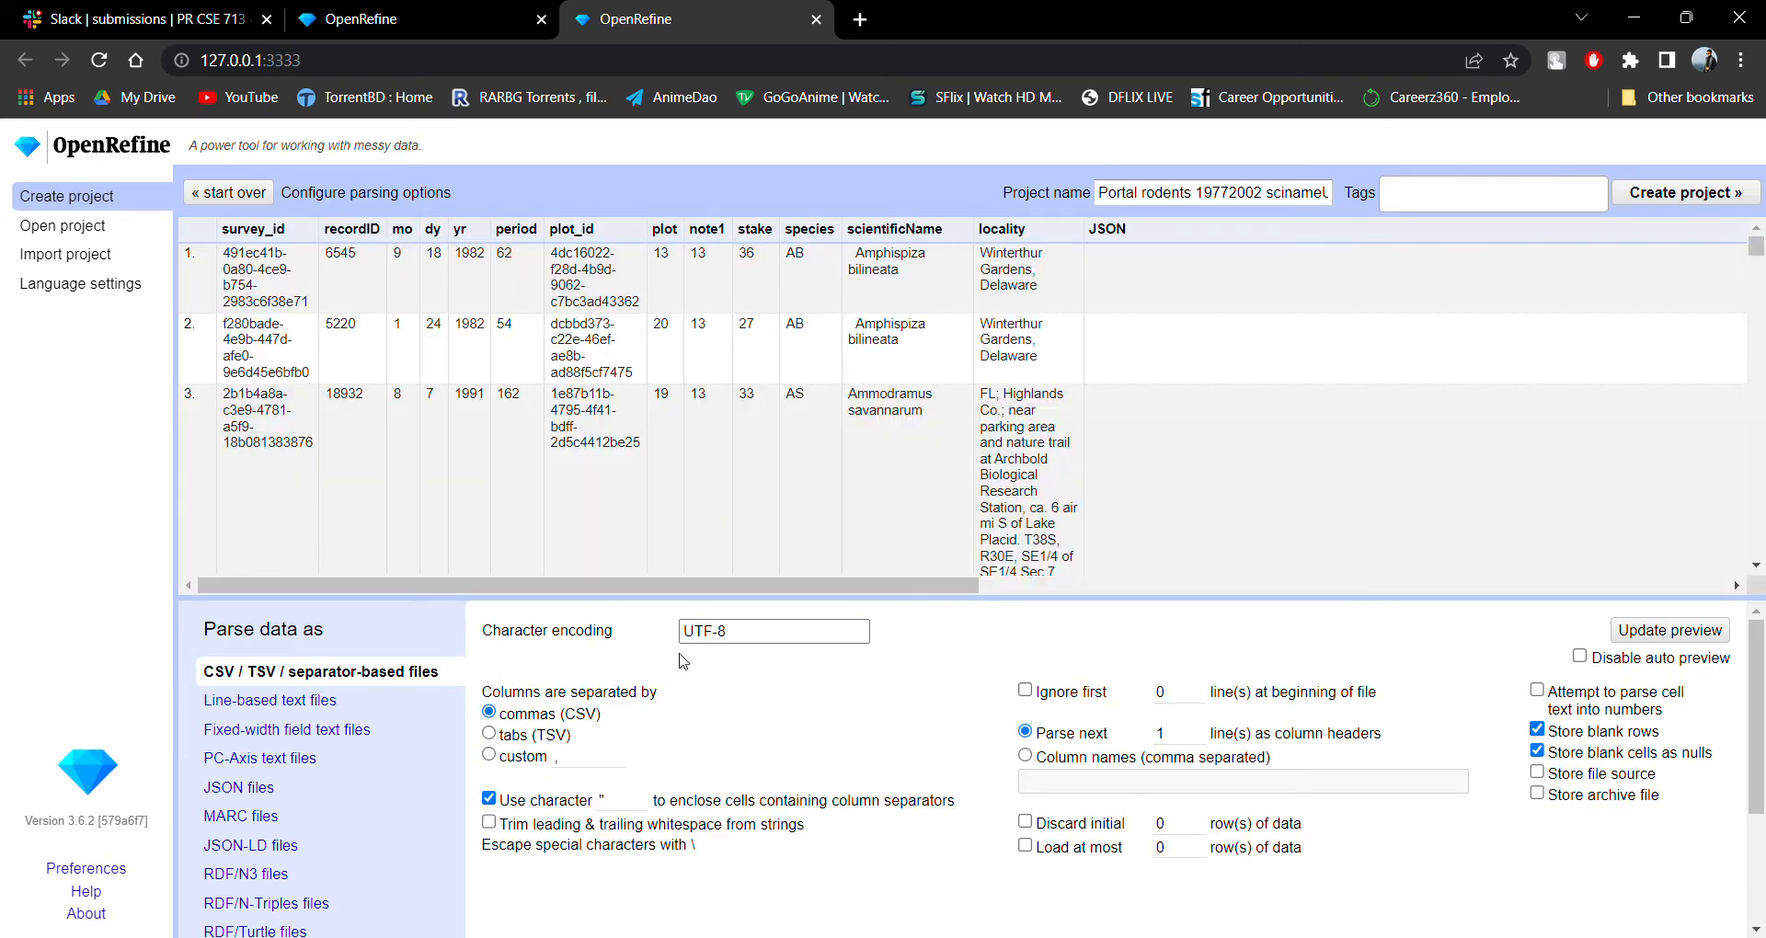
Examine the lists of all and common character encodings, and close them without choosing one.
{"action": "left_click", "coordinate": [754, 635]}
{"action": "left_click", "coordinate": [824, 290]}
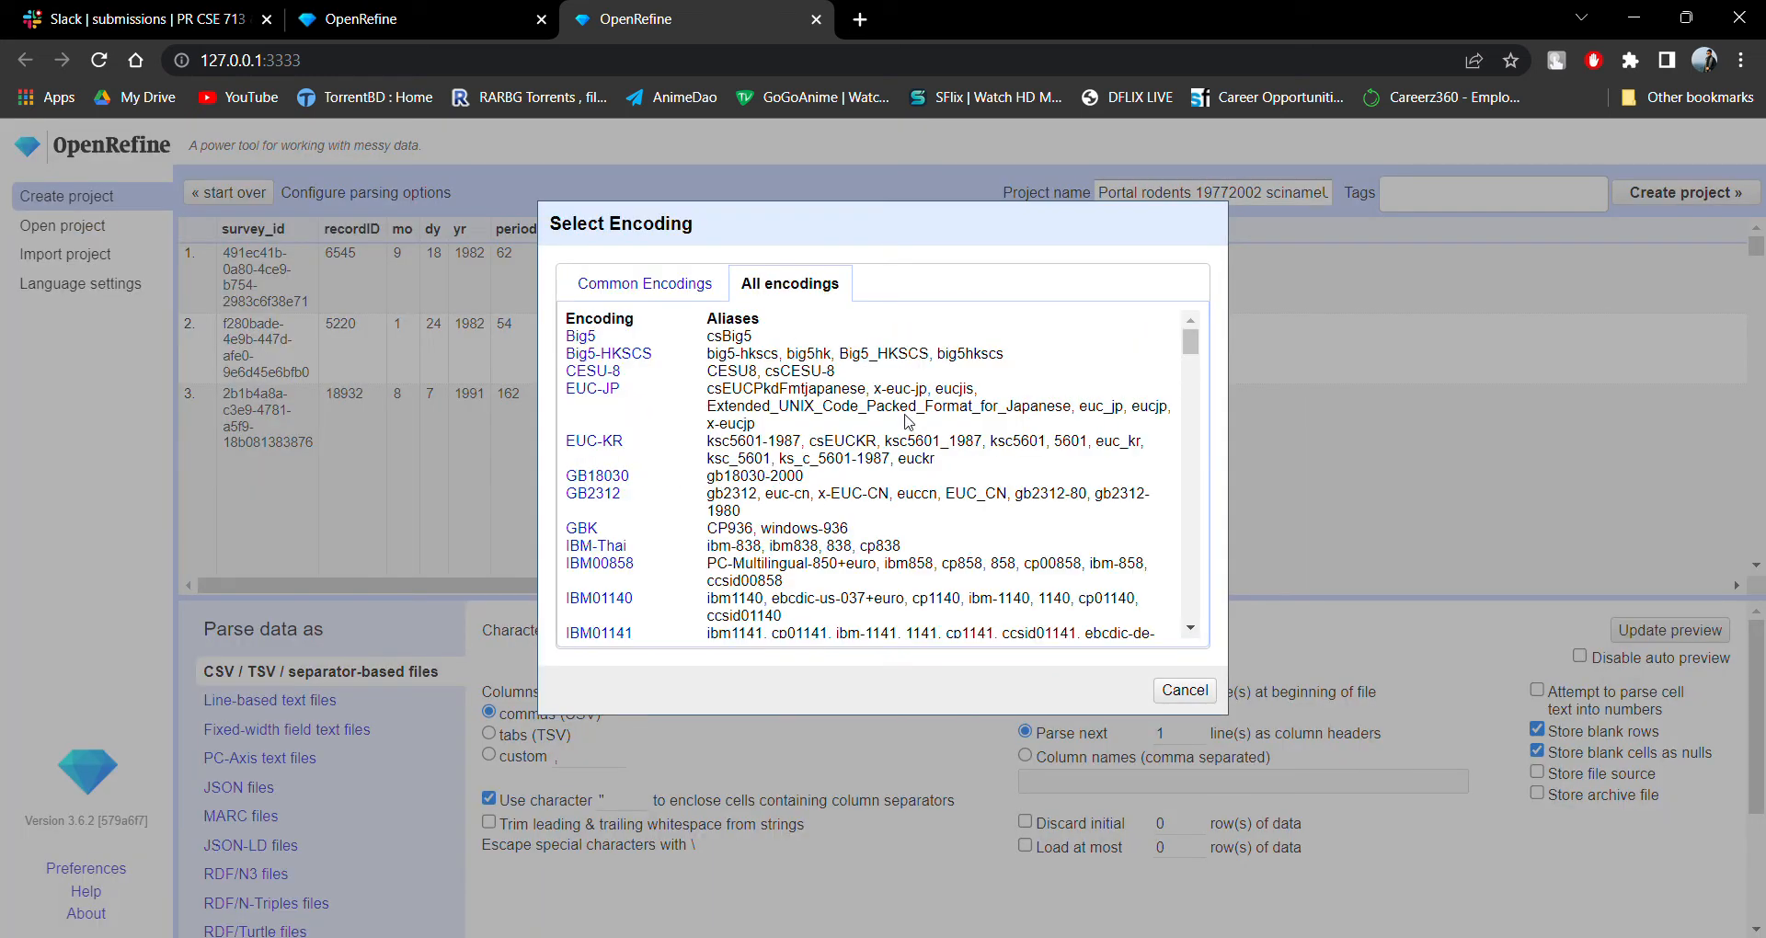
{"action": "scroll", "coordinate": [879, 416], "scroll_direction": "down", "scroll_amount": 10}
{"action": "scroll", "coordinate": [963, 449], "scroll_direction": "down", "scroll_amount": 10}
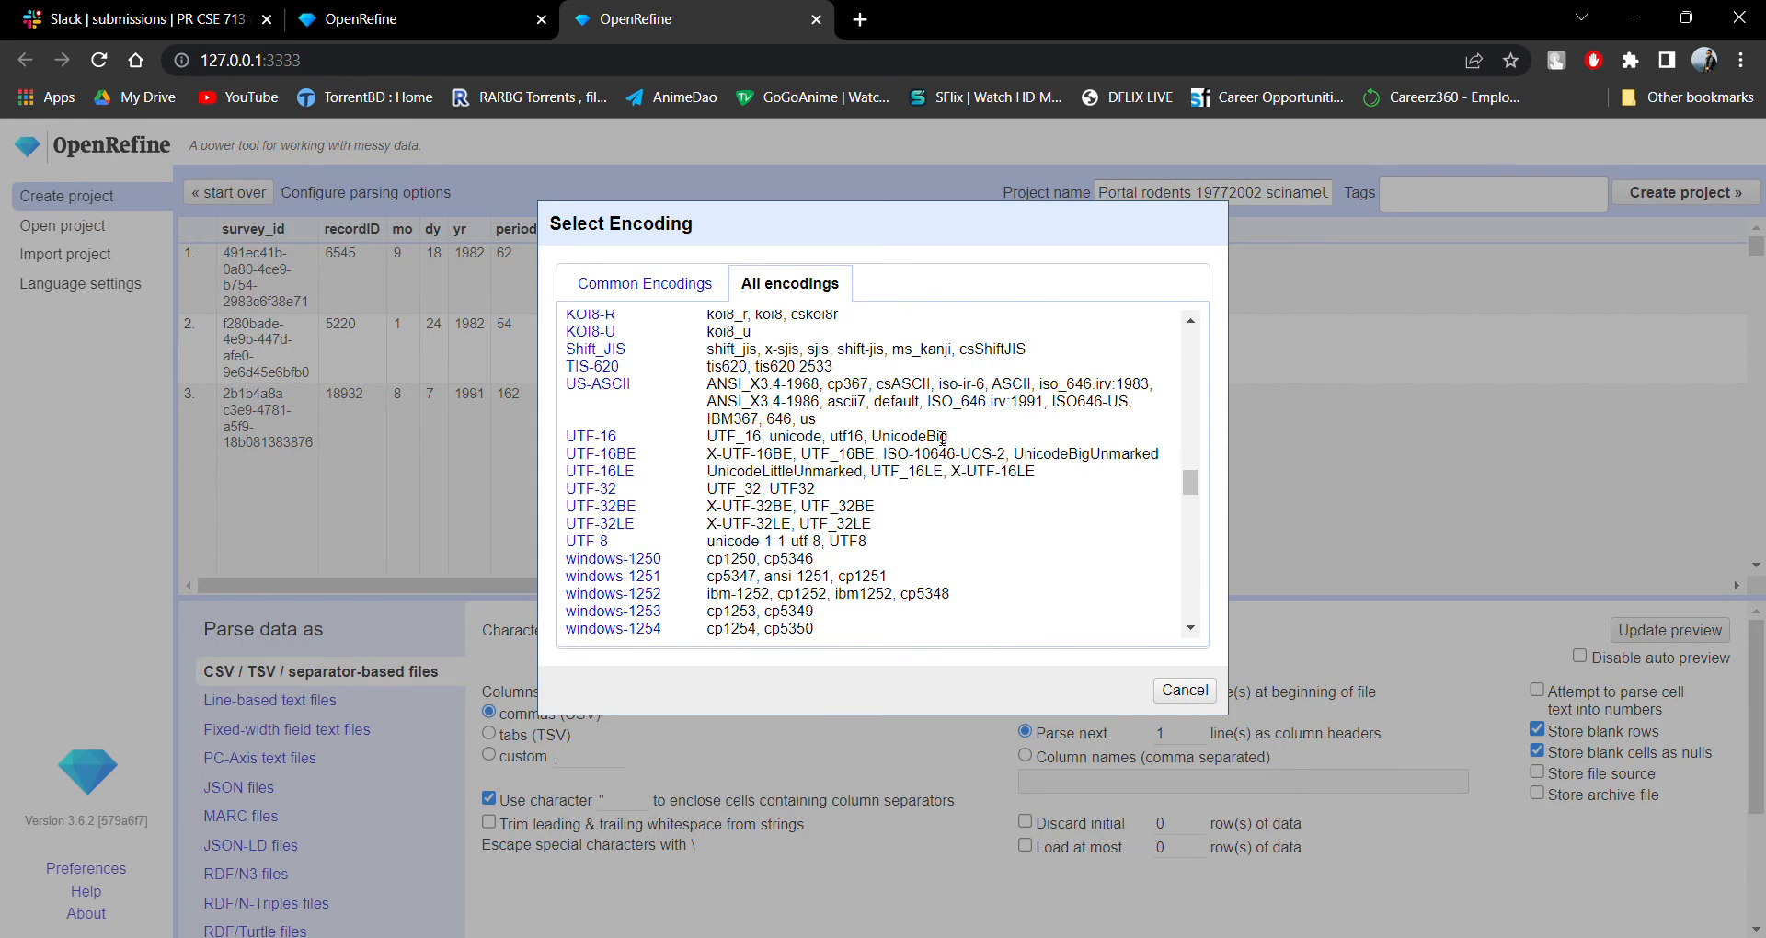
{"action": "left_click", "coordinate": [631, 285]}
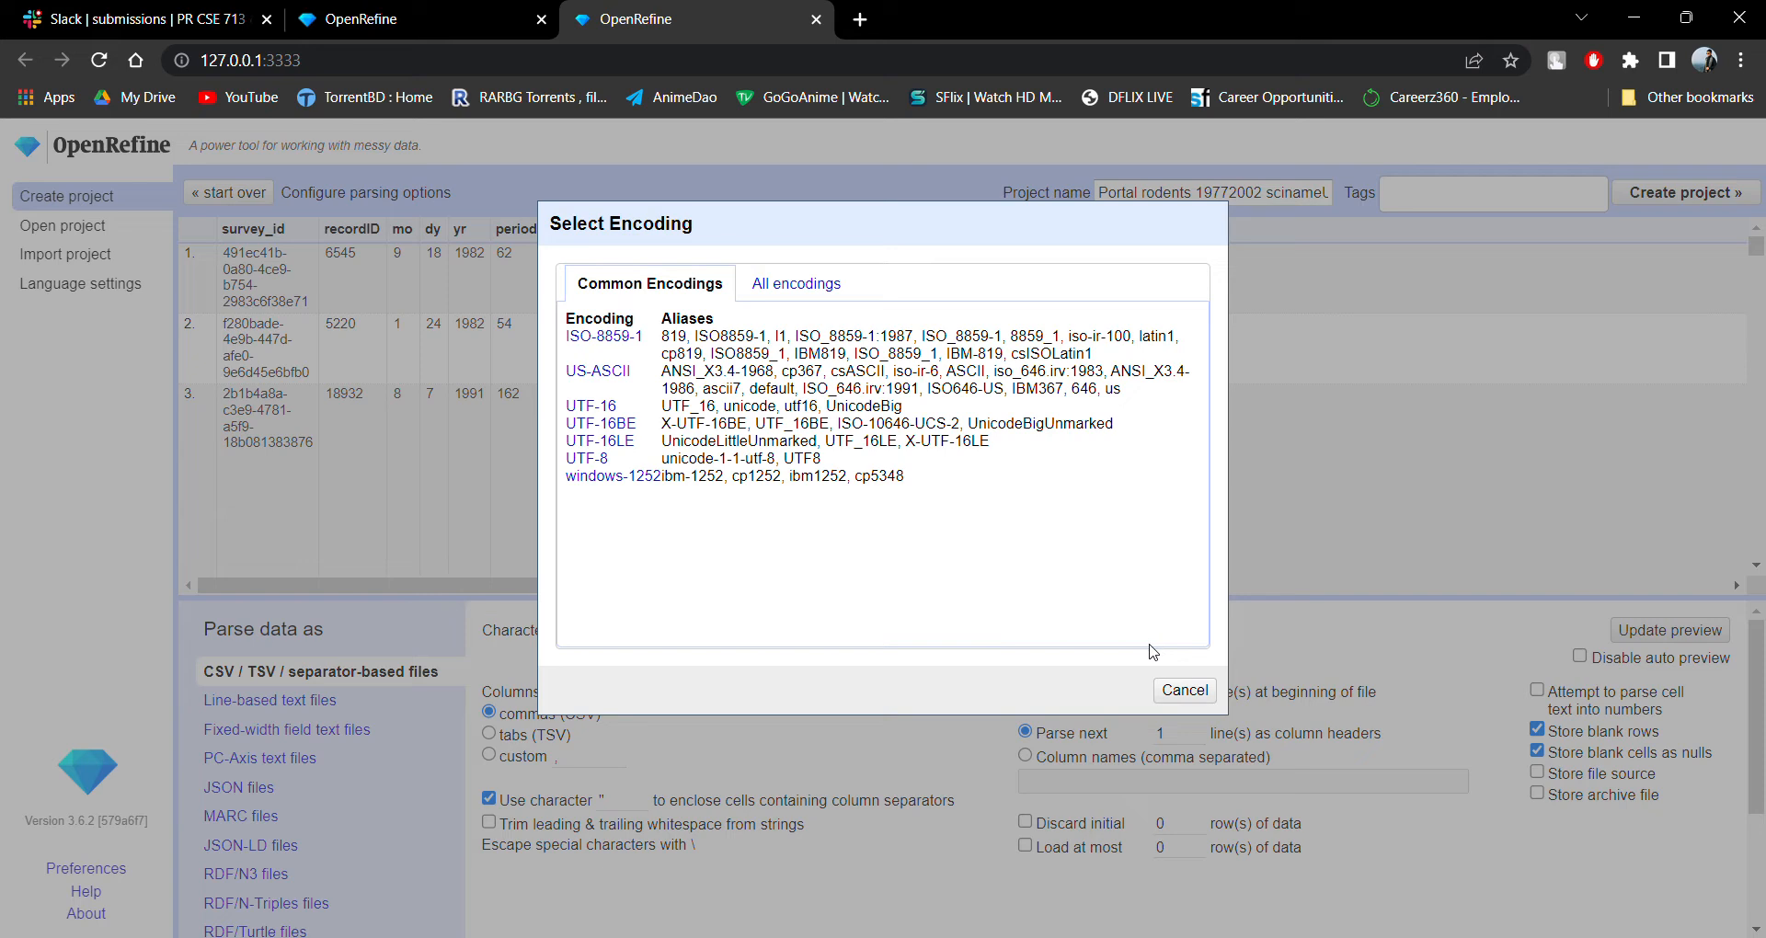
{"action": "left_click", "coordinate": [1184, 690]}
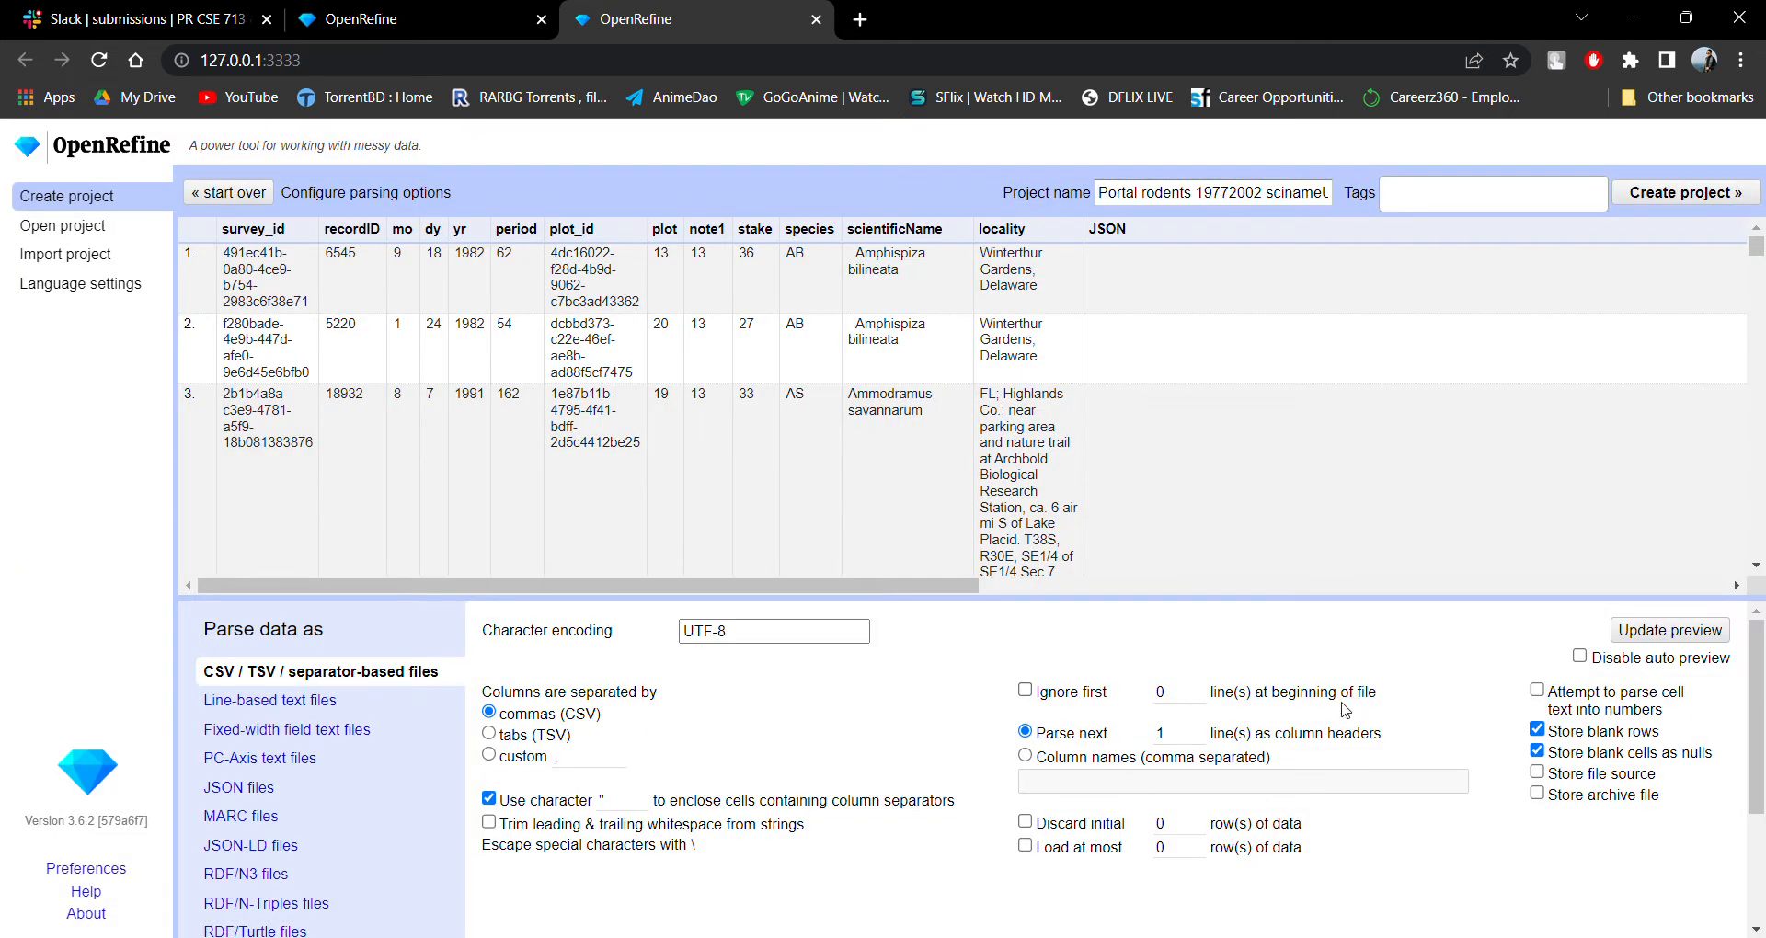
Replace the project name with the student ID number, keep the csv ending, and create the project.
{"action": "left_click_drag", "start_coordinate": [1263, 193], "coordinate": [1044, 201]}
{"action": "key", "text": "BackSpace"}
{"action": "left_click_drag", "start_coordinate": [1205, 200], "coordinate": [1002, 211]}
{"action": "key", "text": "BackSpace"}
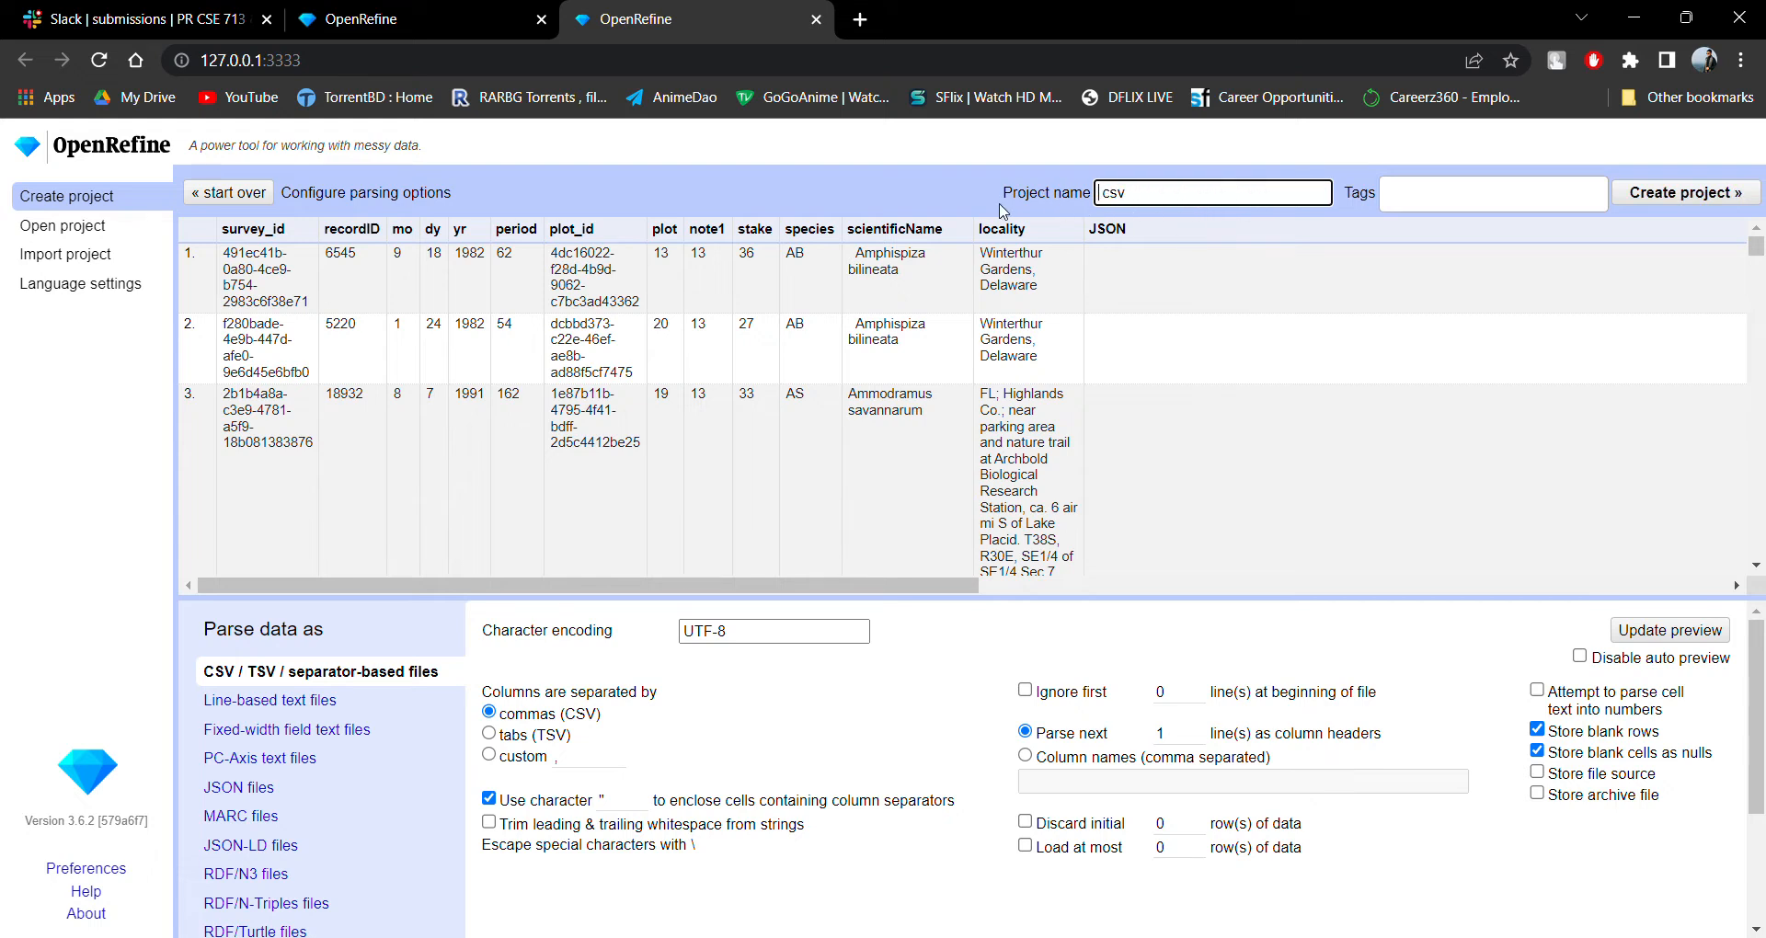
{"action": "type", "text": "18301289"}
{"action": "left_click", "coordinate": [1693, 195]}
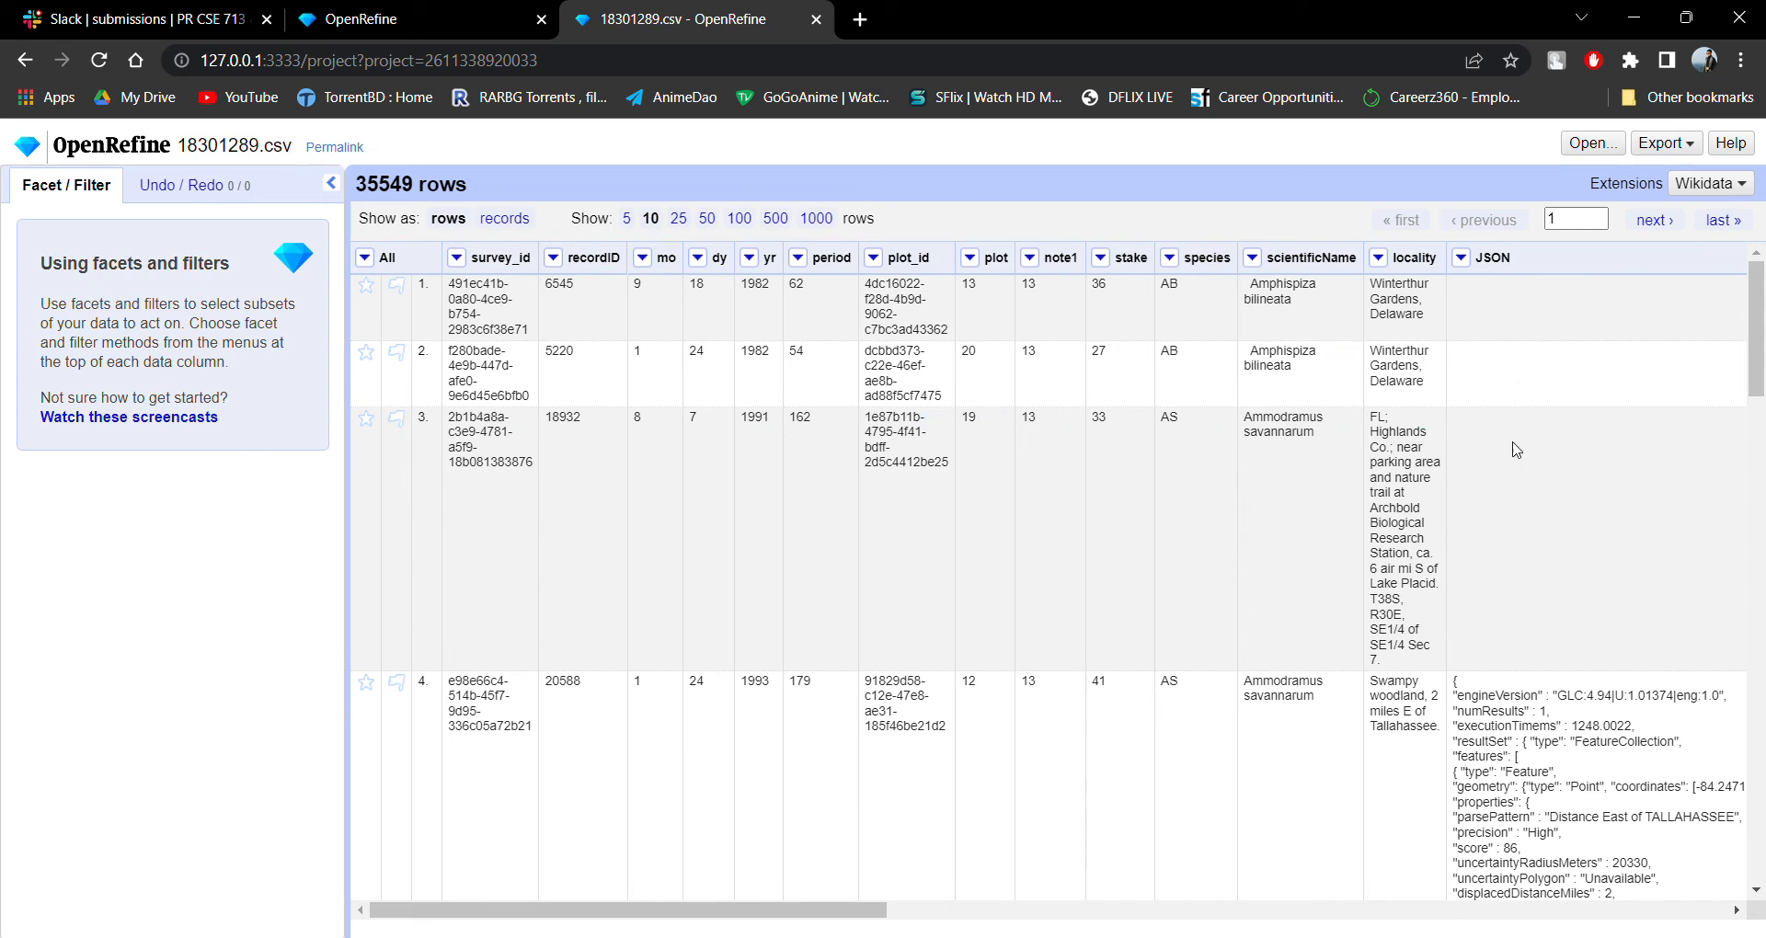
Add a text facet on the survey_id column and remove it again.
{"action": "scroll", "coordinate": [754, 400], "scroll_direction": "down", "scroll_amount": 10}
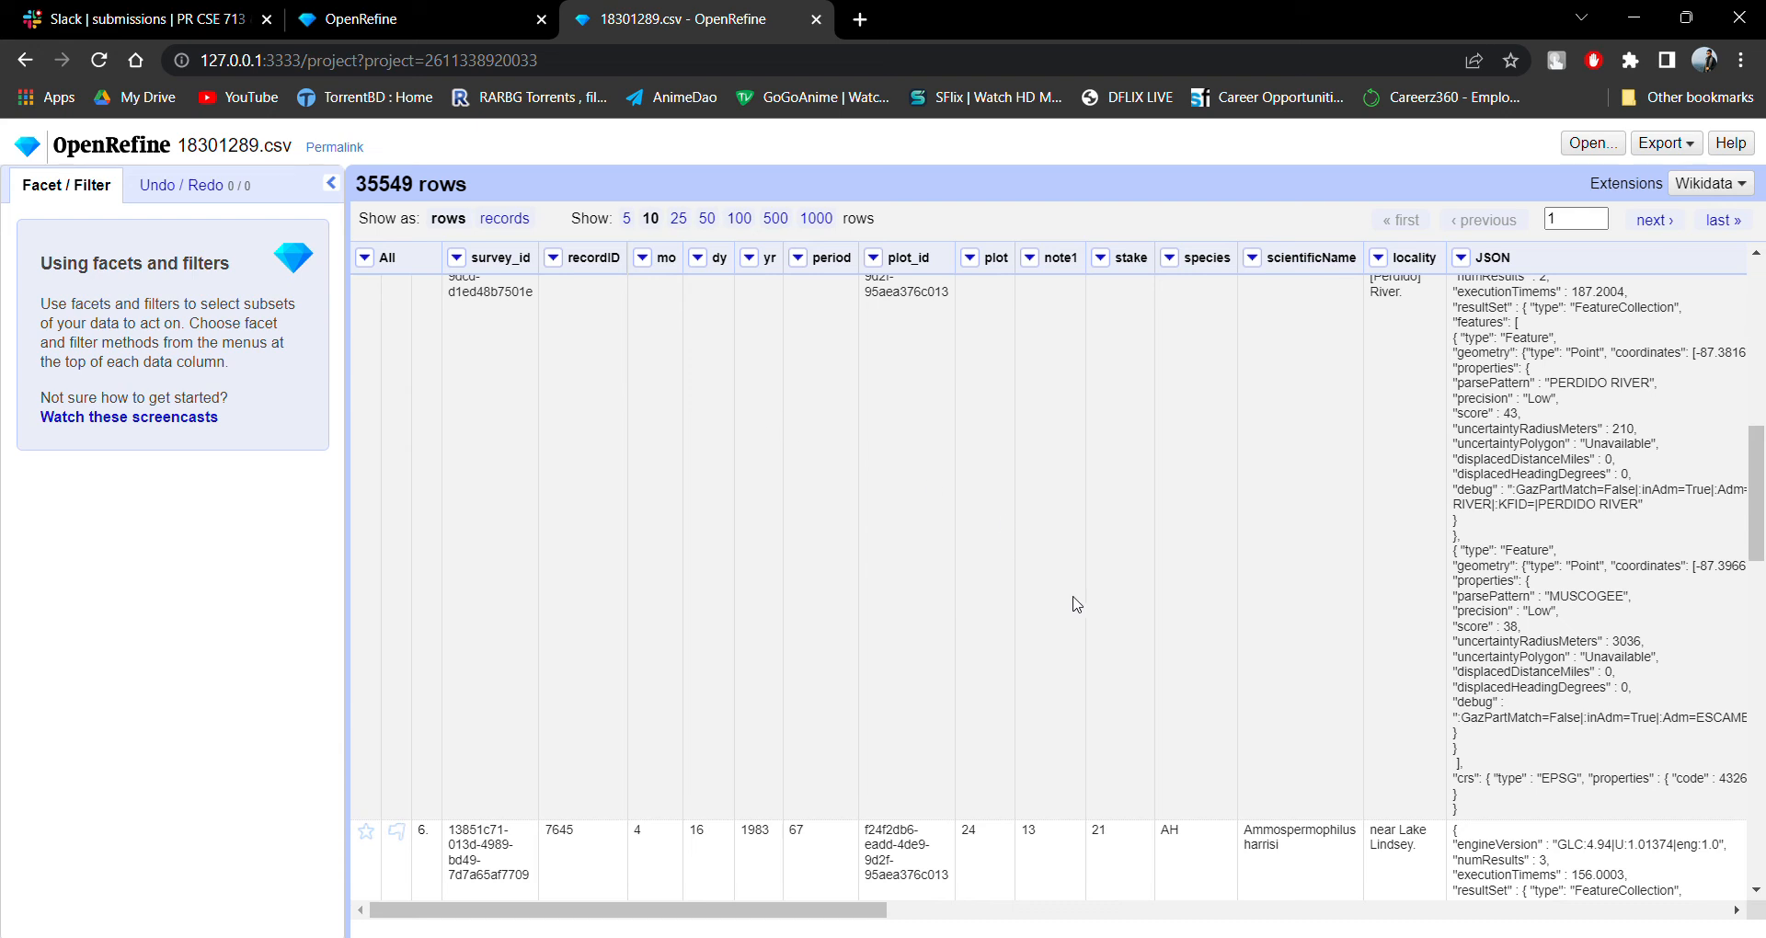
{"action": "scroll", "coordinate": [1018, 532], "scroll_direction": "up", "scroll_amount": 10}
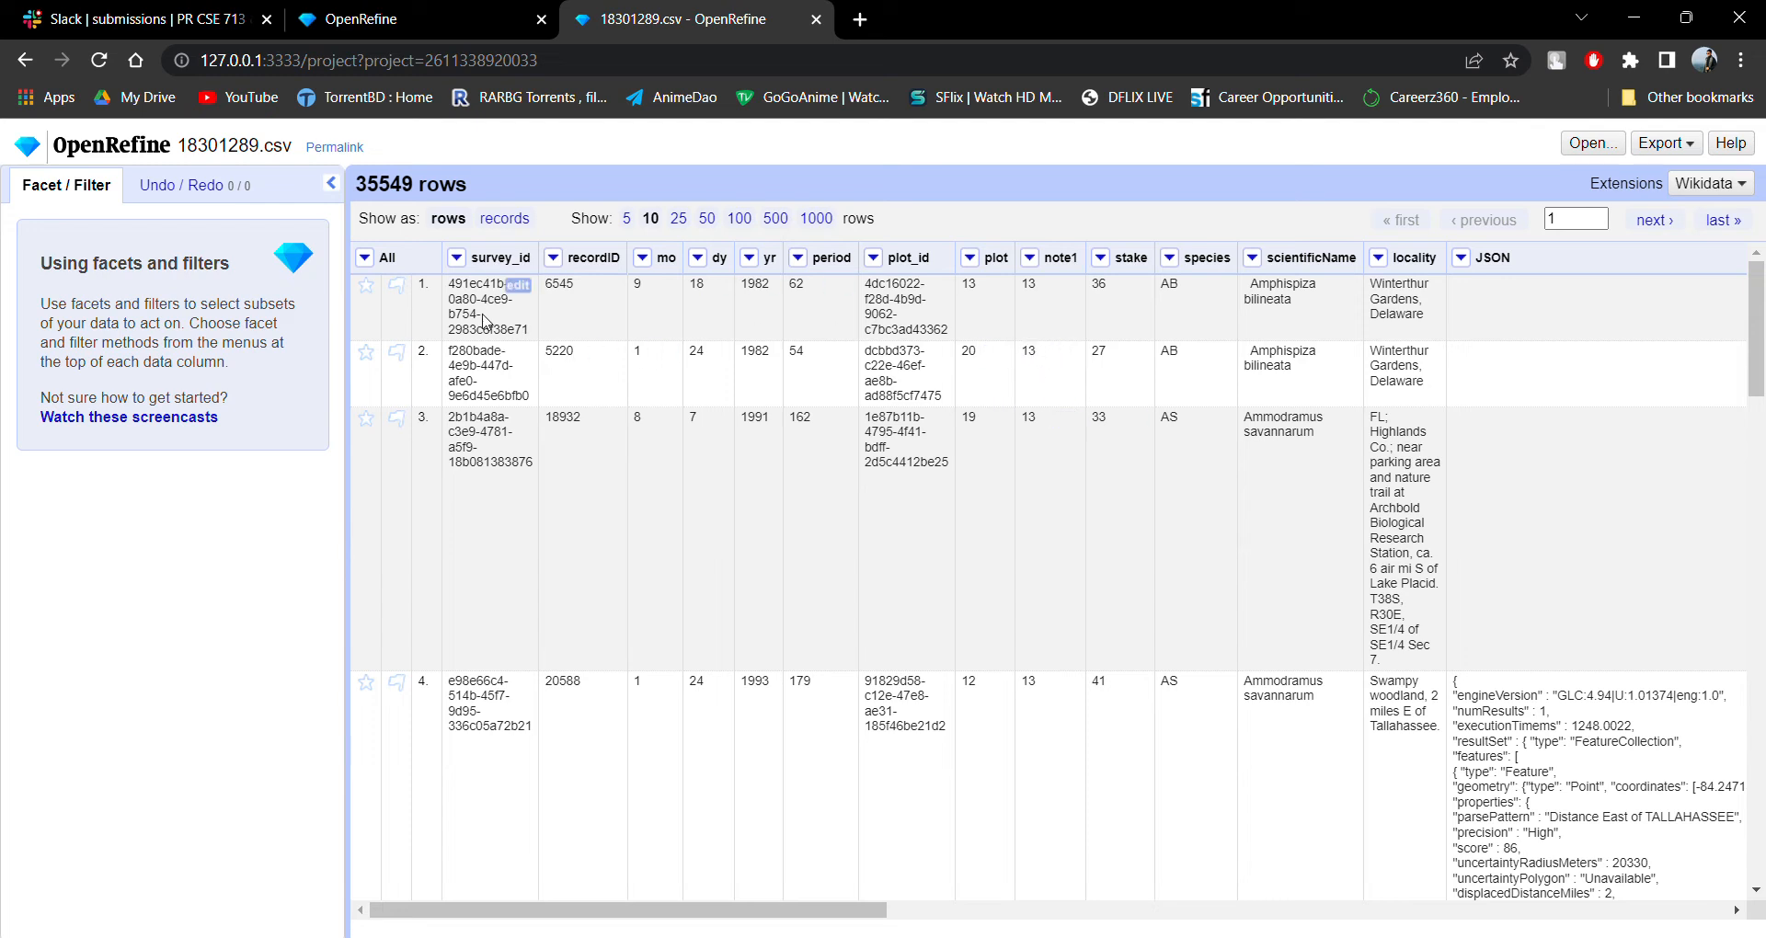
{"action": "left_click", "coordinate": [458, 258]}
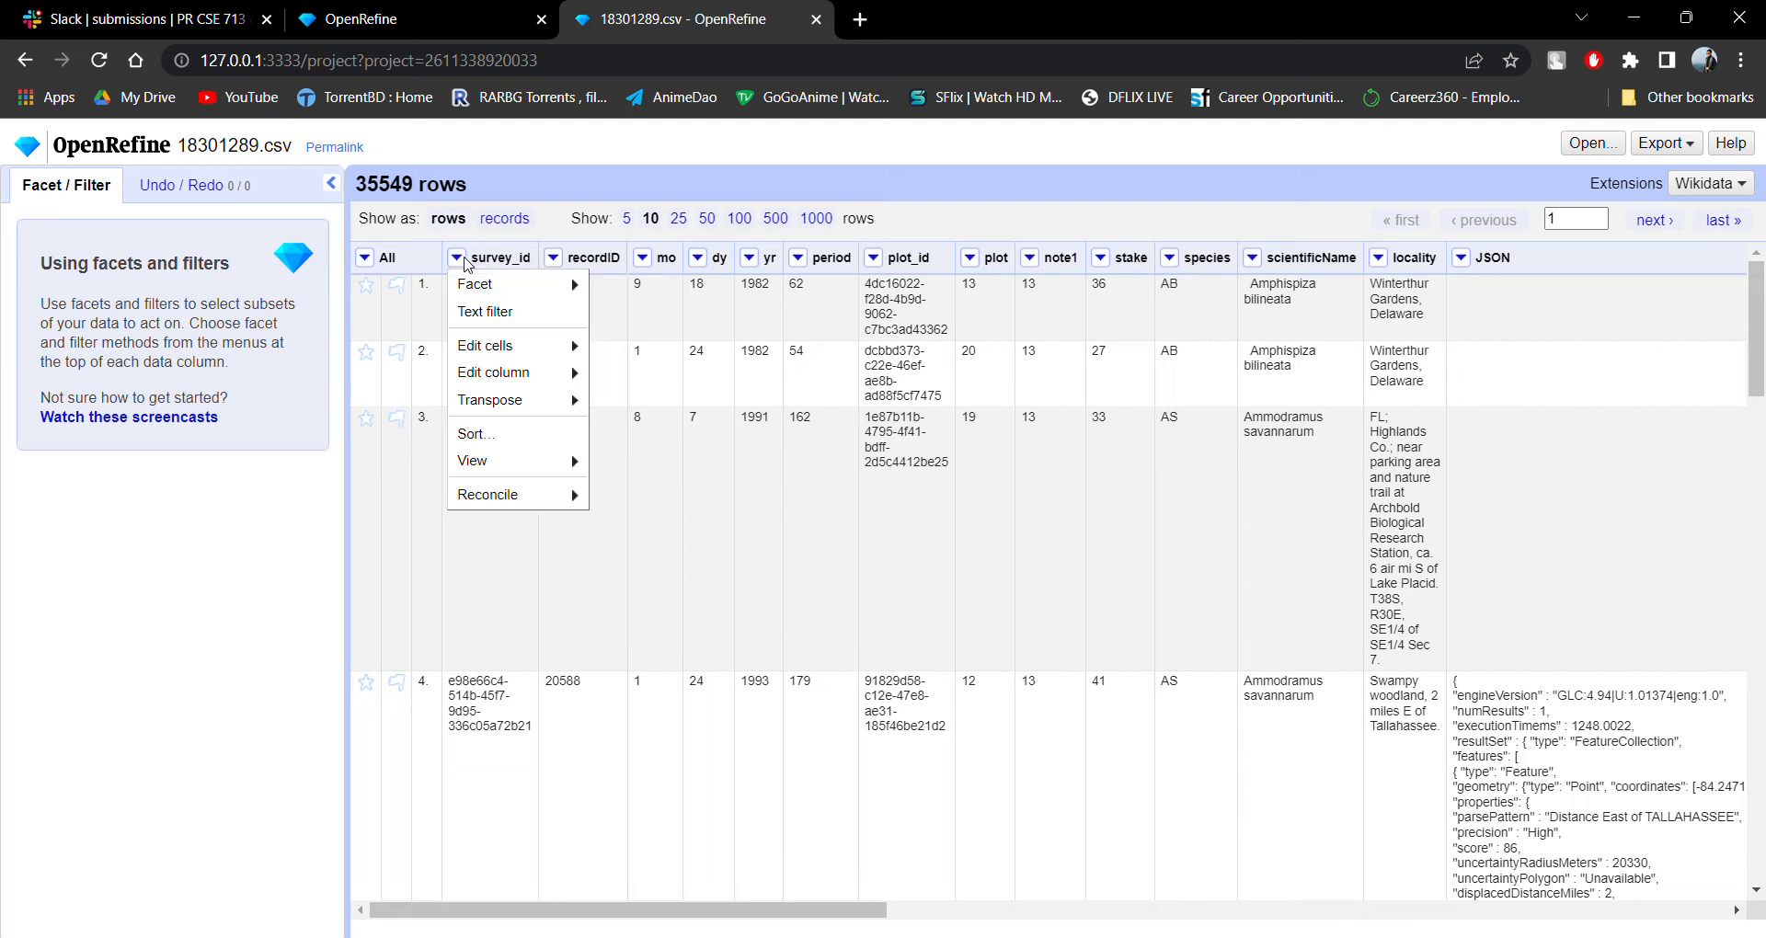
{"action": "mouse_move", "coordinate": [483, 285]}
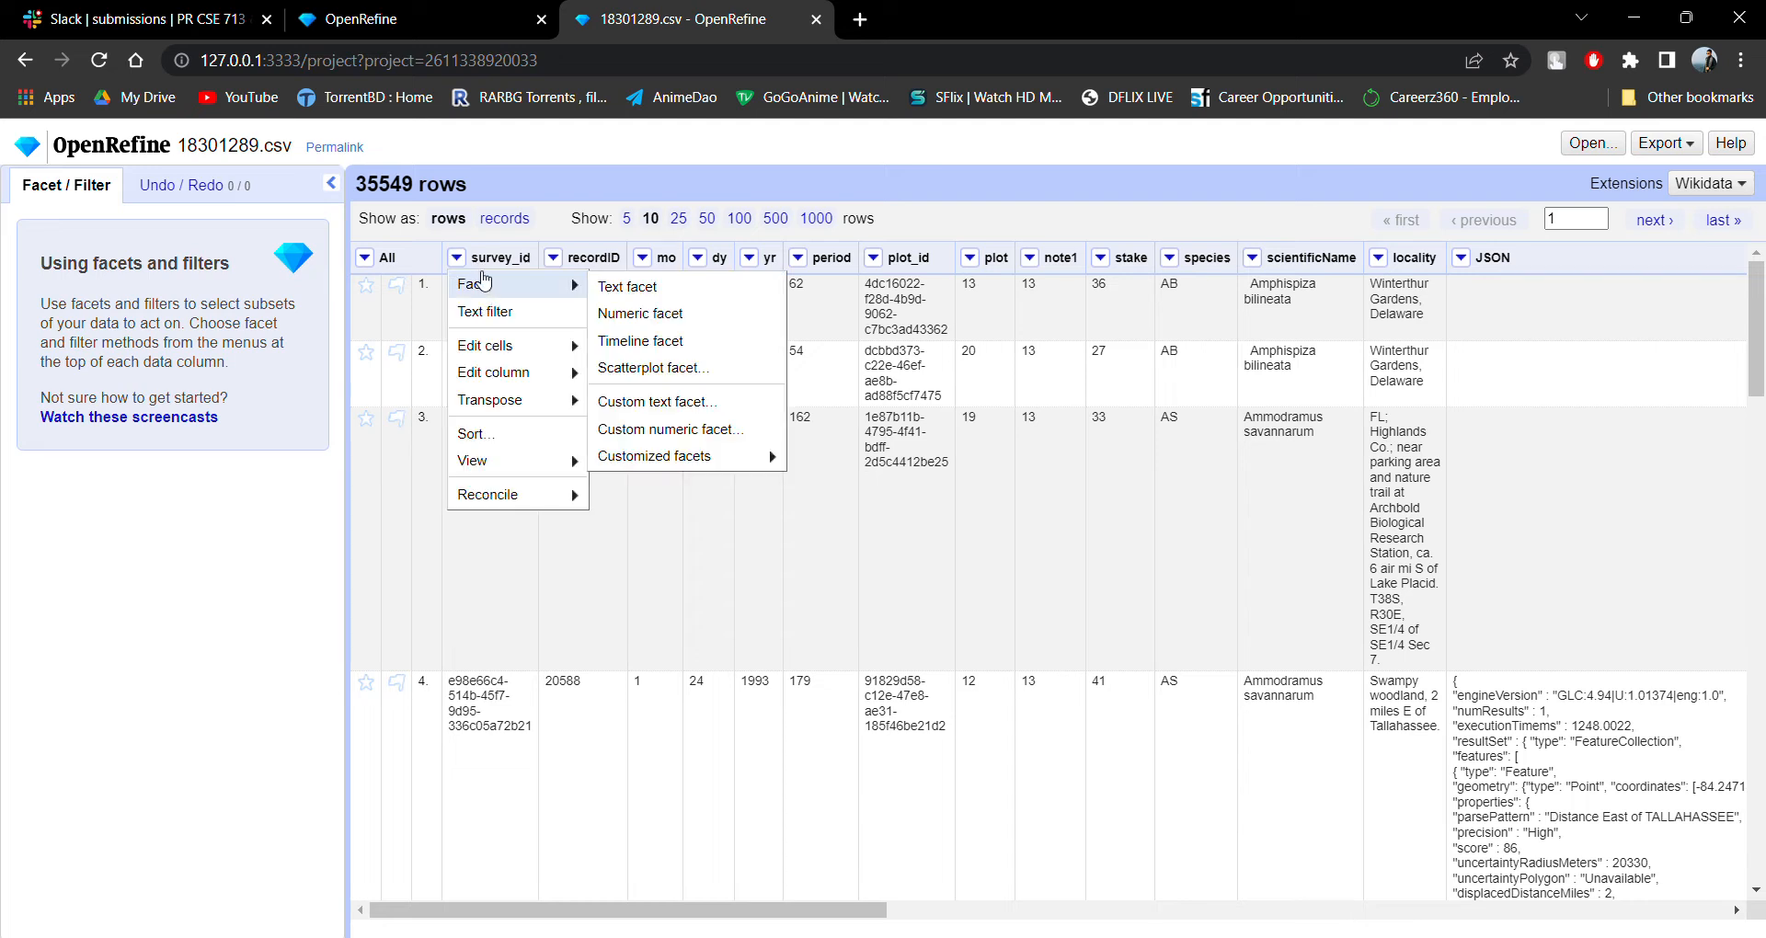
{"action": "left_click", "coordinate": [624, 291]}
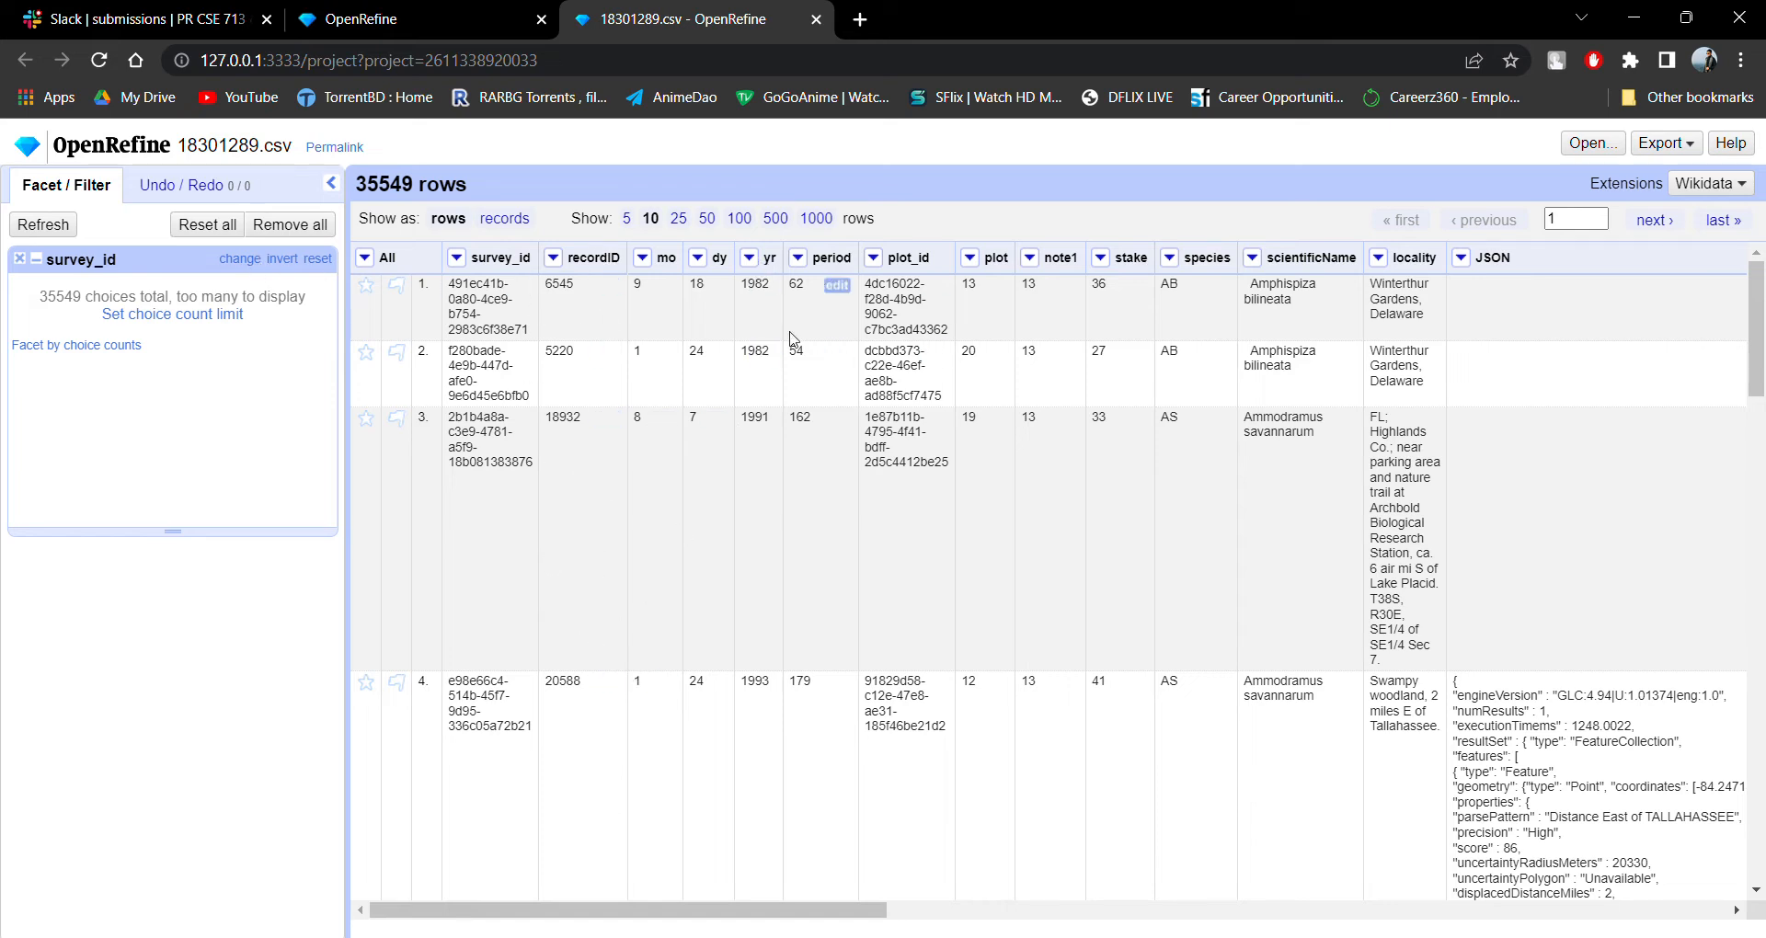
{"action": "left_click", "coordinate": [21, 260]}
Create a text facet on the yr column.
{"action": "left_click", "coordinate": [749, 257]}
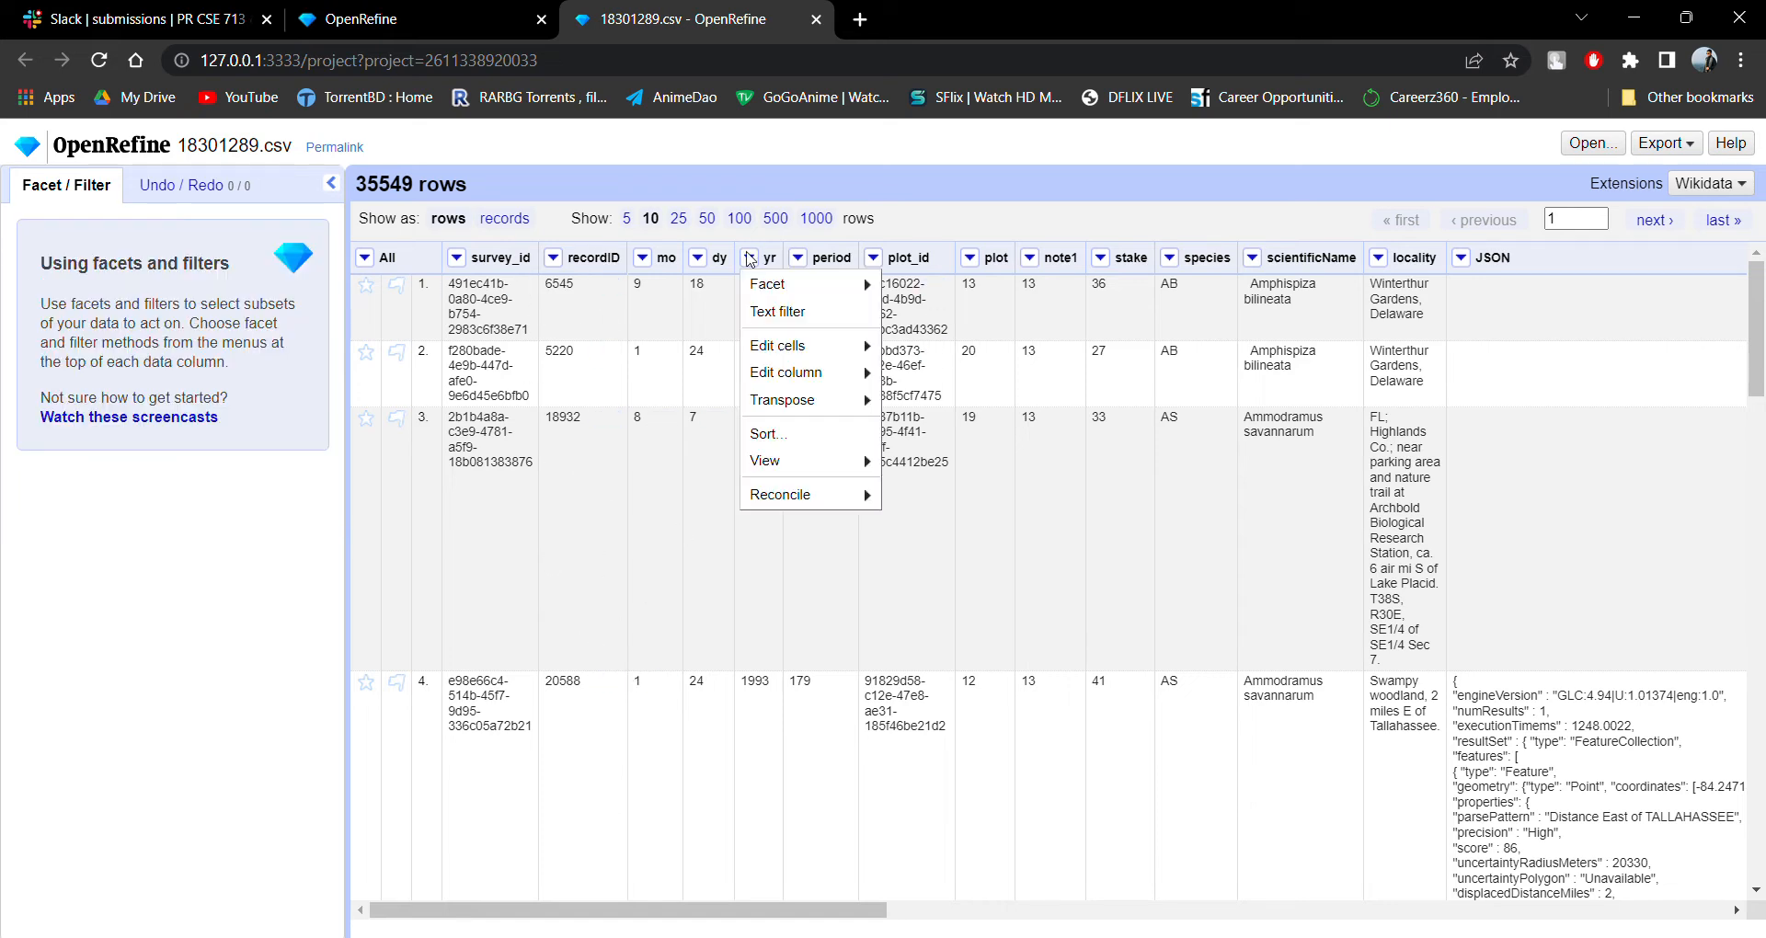
{"action": "mouse_move", "coordinate": [787, 285]}
{"action": "left_click", "coordinate": [912, 293]}
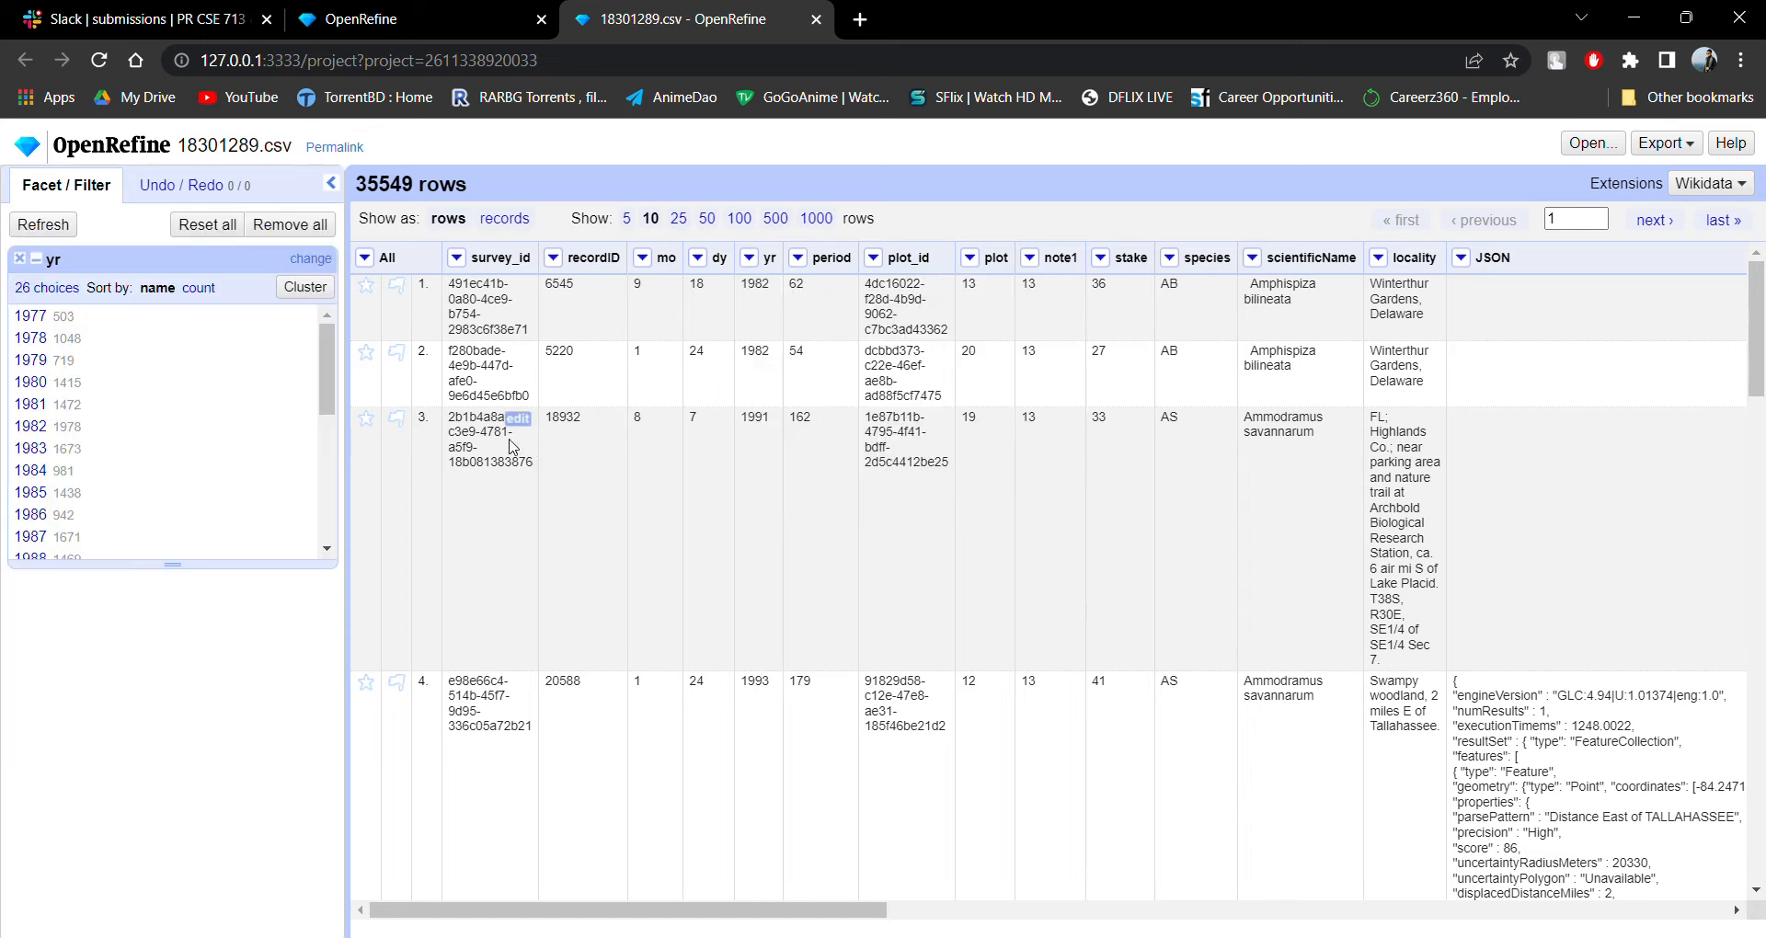
Look through the years in the yr facet and select 1982 to filter the rows.
{"action": "scroll", "coordinate": [184, 421], "scroll_direction": "down", "scroll_amount": 4}
{"action": "scroll", "coordinate": [230, 419], "scroll_direction": "up", "scroll_amount": 5}
{"action": "mouse_move", "coordinate": [777, 302]}
{"action": "scroll", "coordinate": [147, 396], "scroll_direction": "down", "scroll_amount": 2}
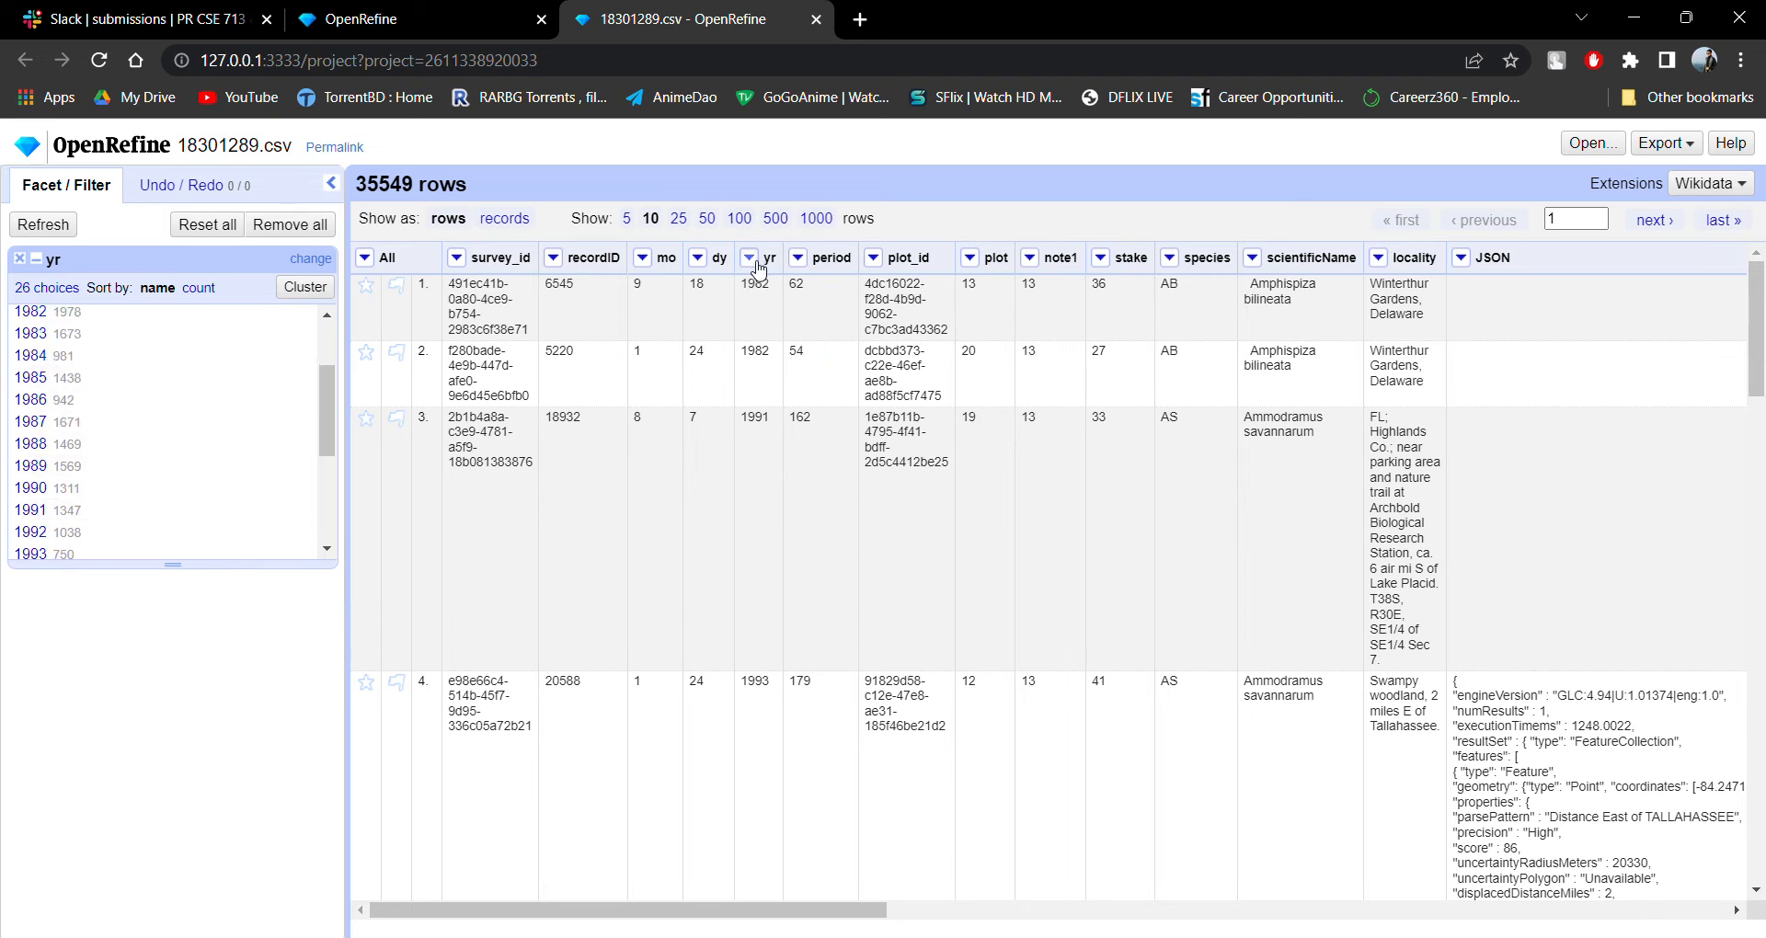
{"action": "scroll", "coordinate": [187, 413], "scroll_direction": "up", "scroll_amount": 2}
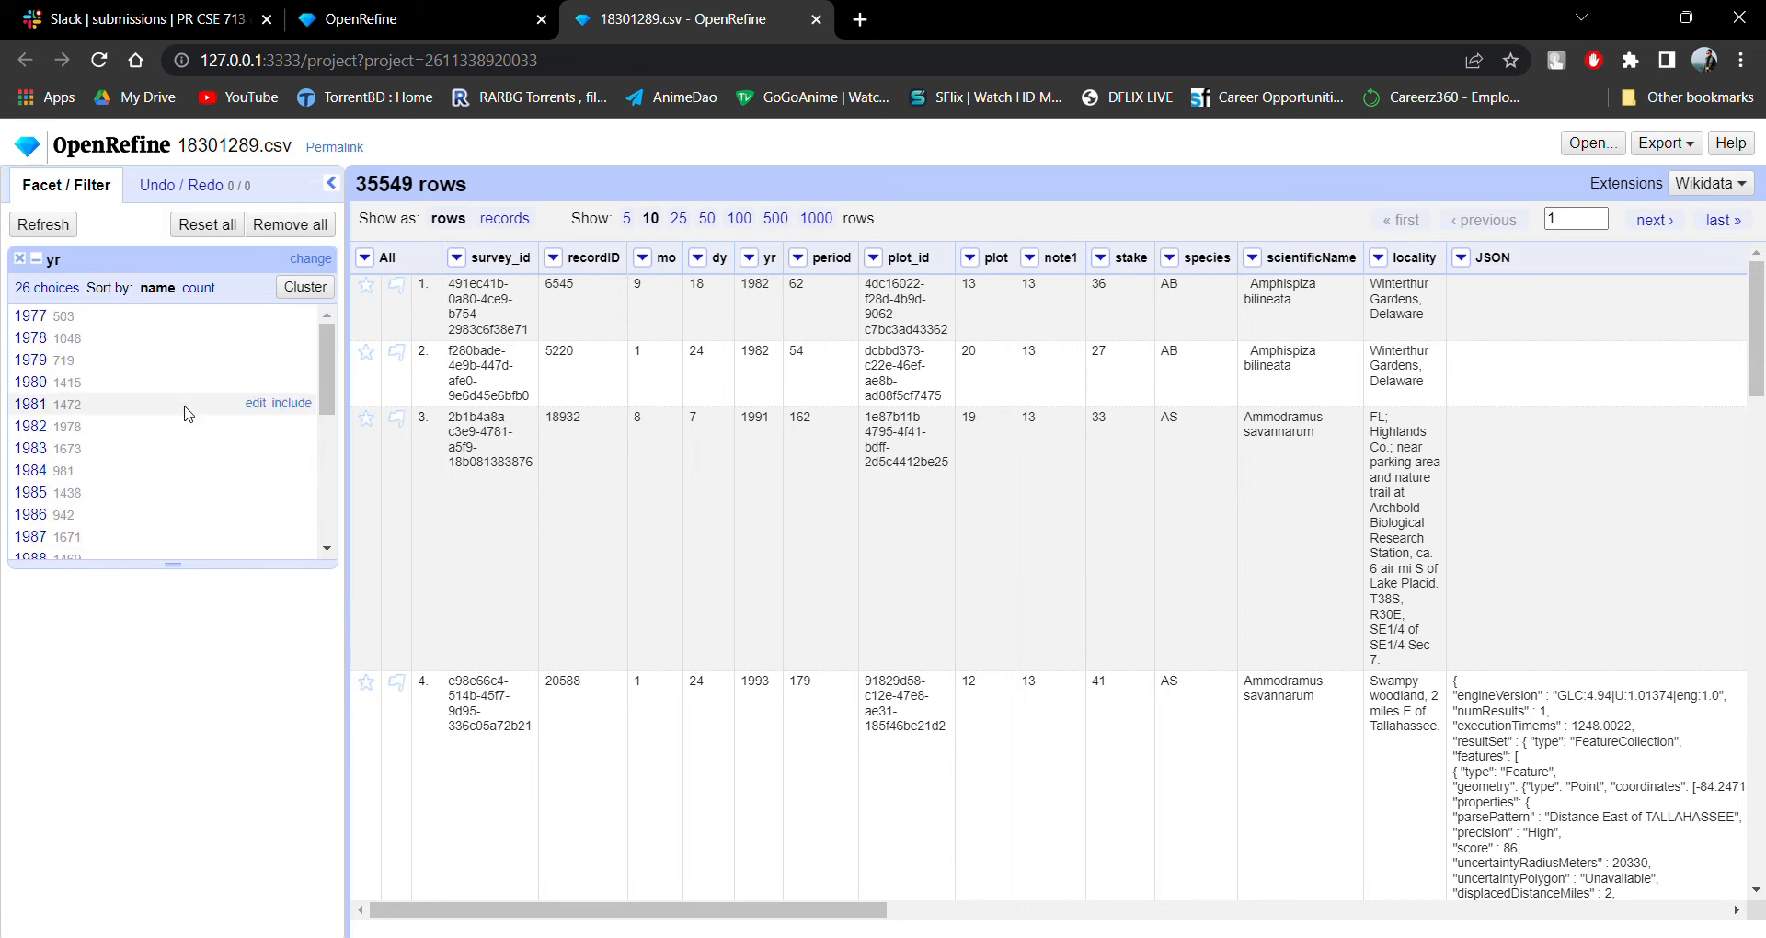
{"action": "left_click", "coordinate": [41, 432]}
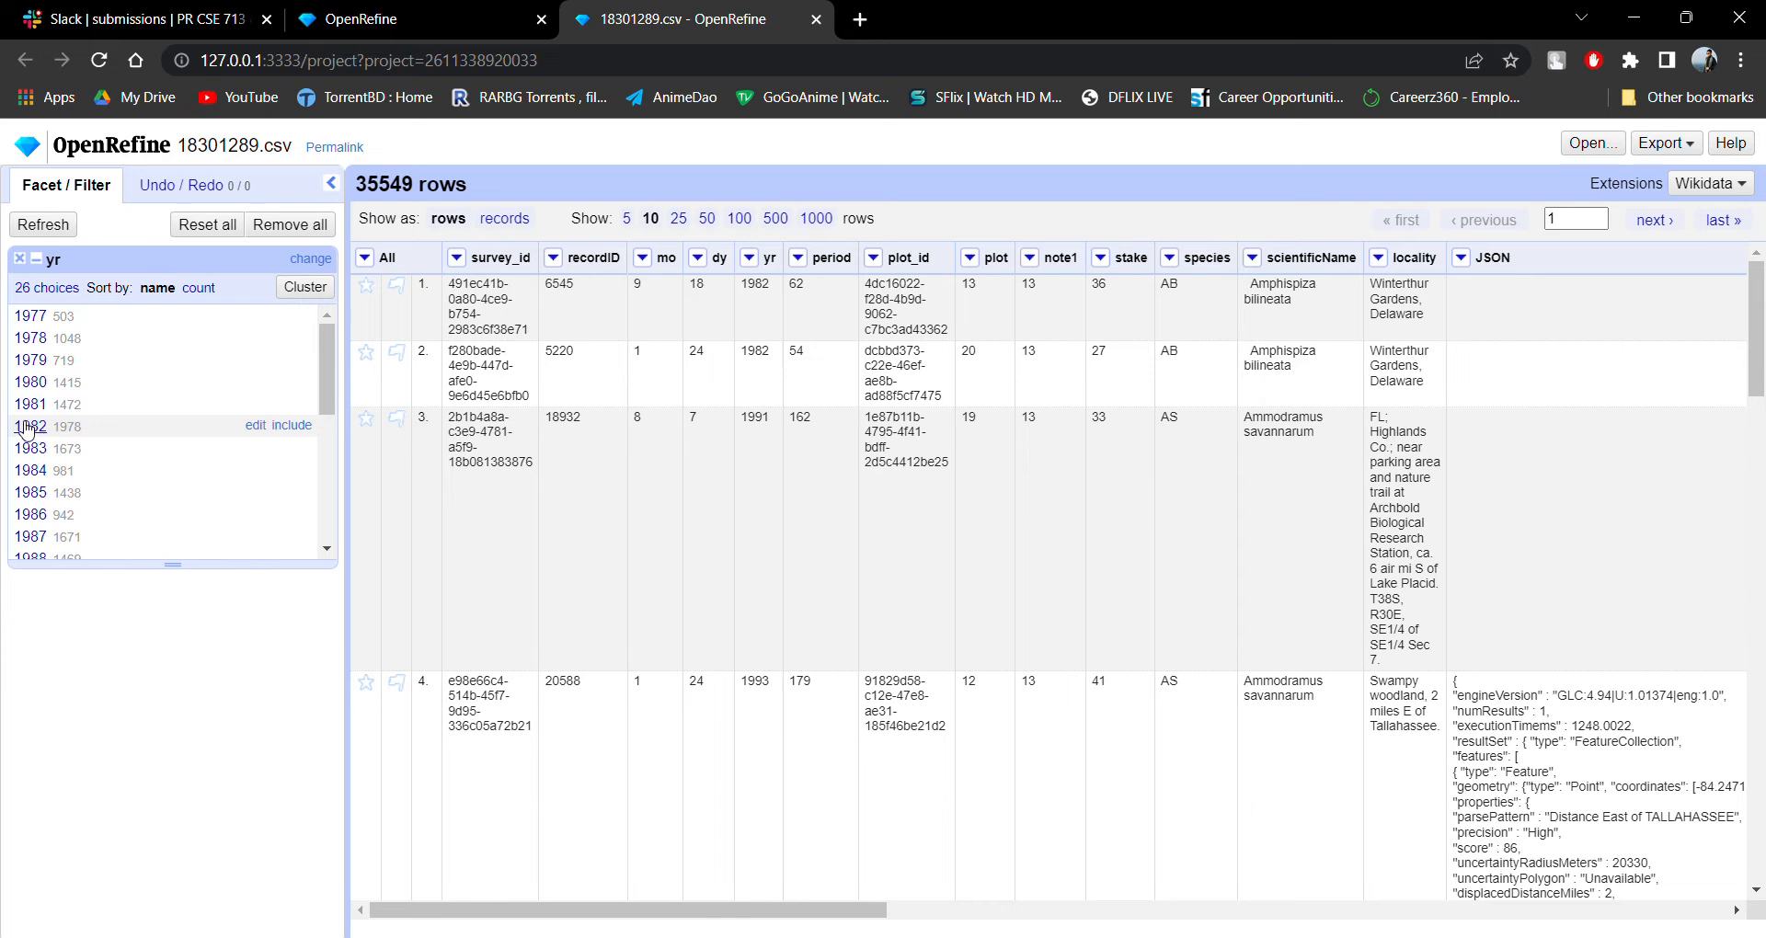
Browse the rows filtered to 1982 at 10, 25 and 50 rows per page, and return to 10 rows.
{"action": "left_click_drag", "start_coordinate": [755, 353], "coordinate": [775, 358]}
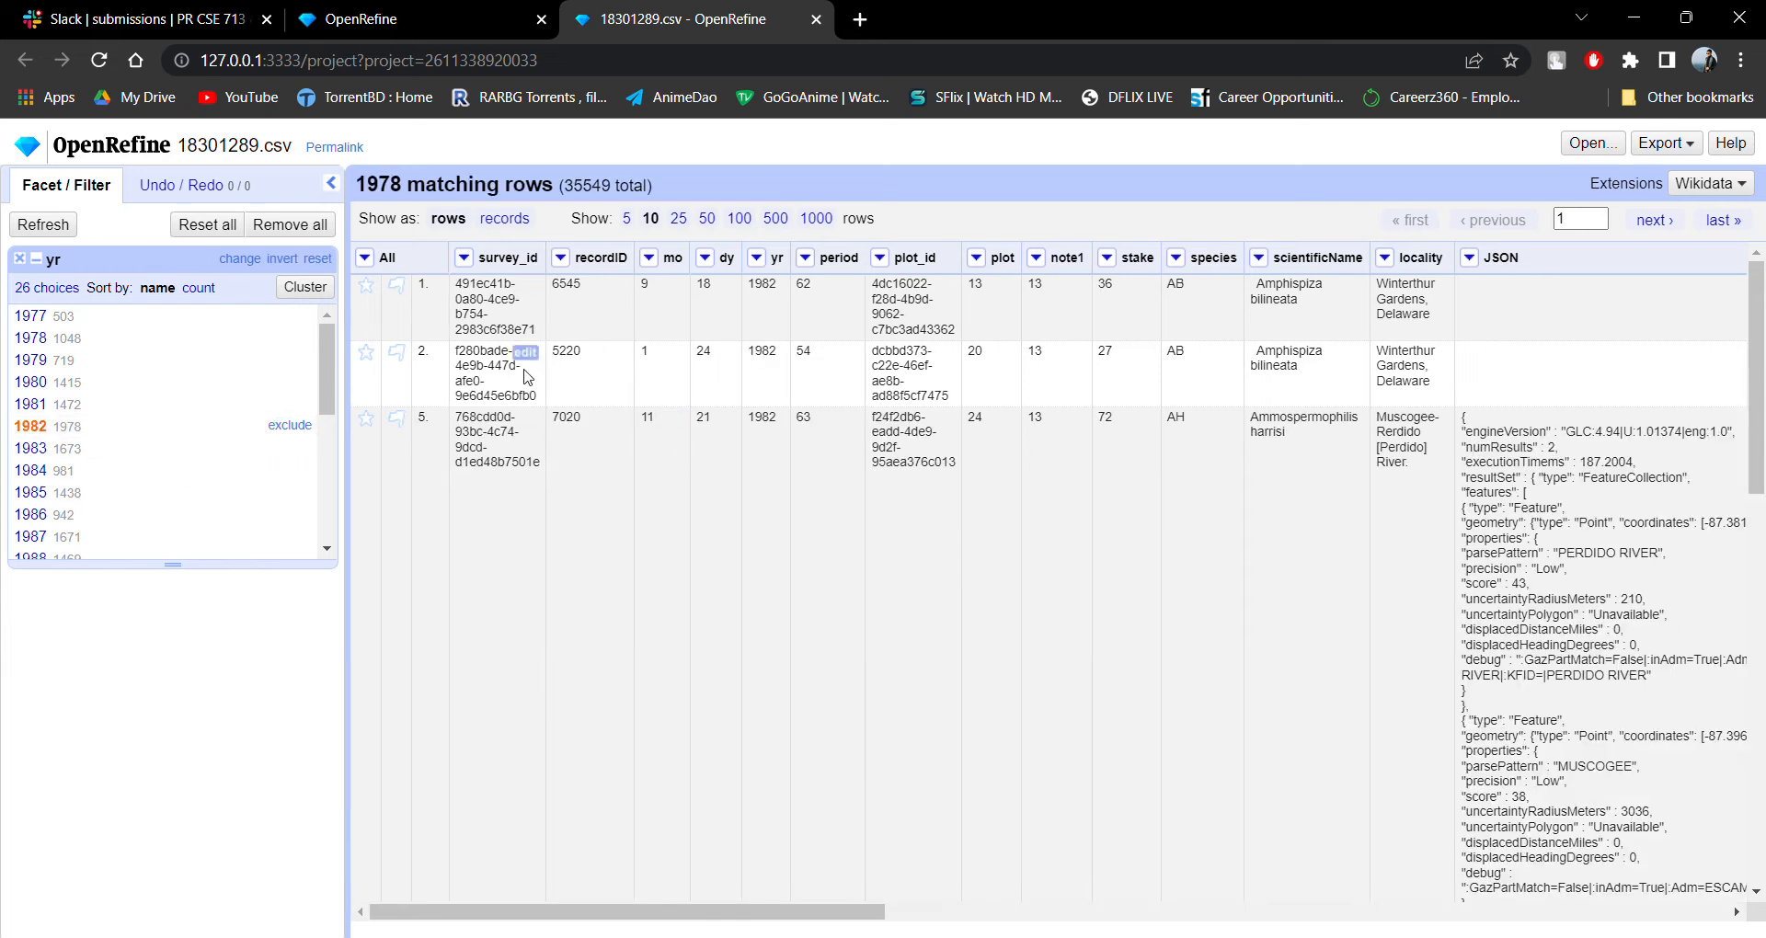
{"action": "scroll", "coordinate": [1023, 733], "scroll_direction": "down", "scroll_amount": 10}
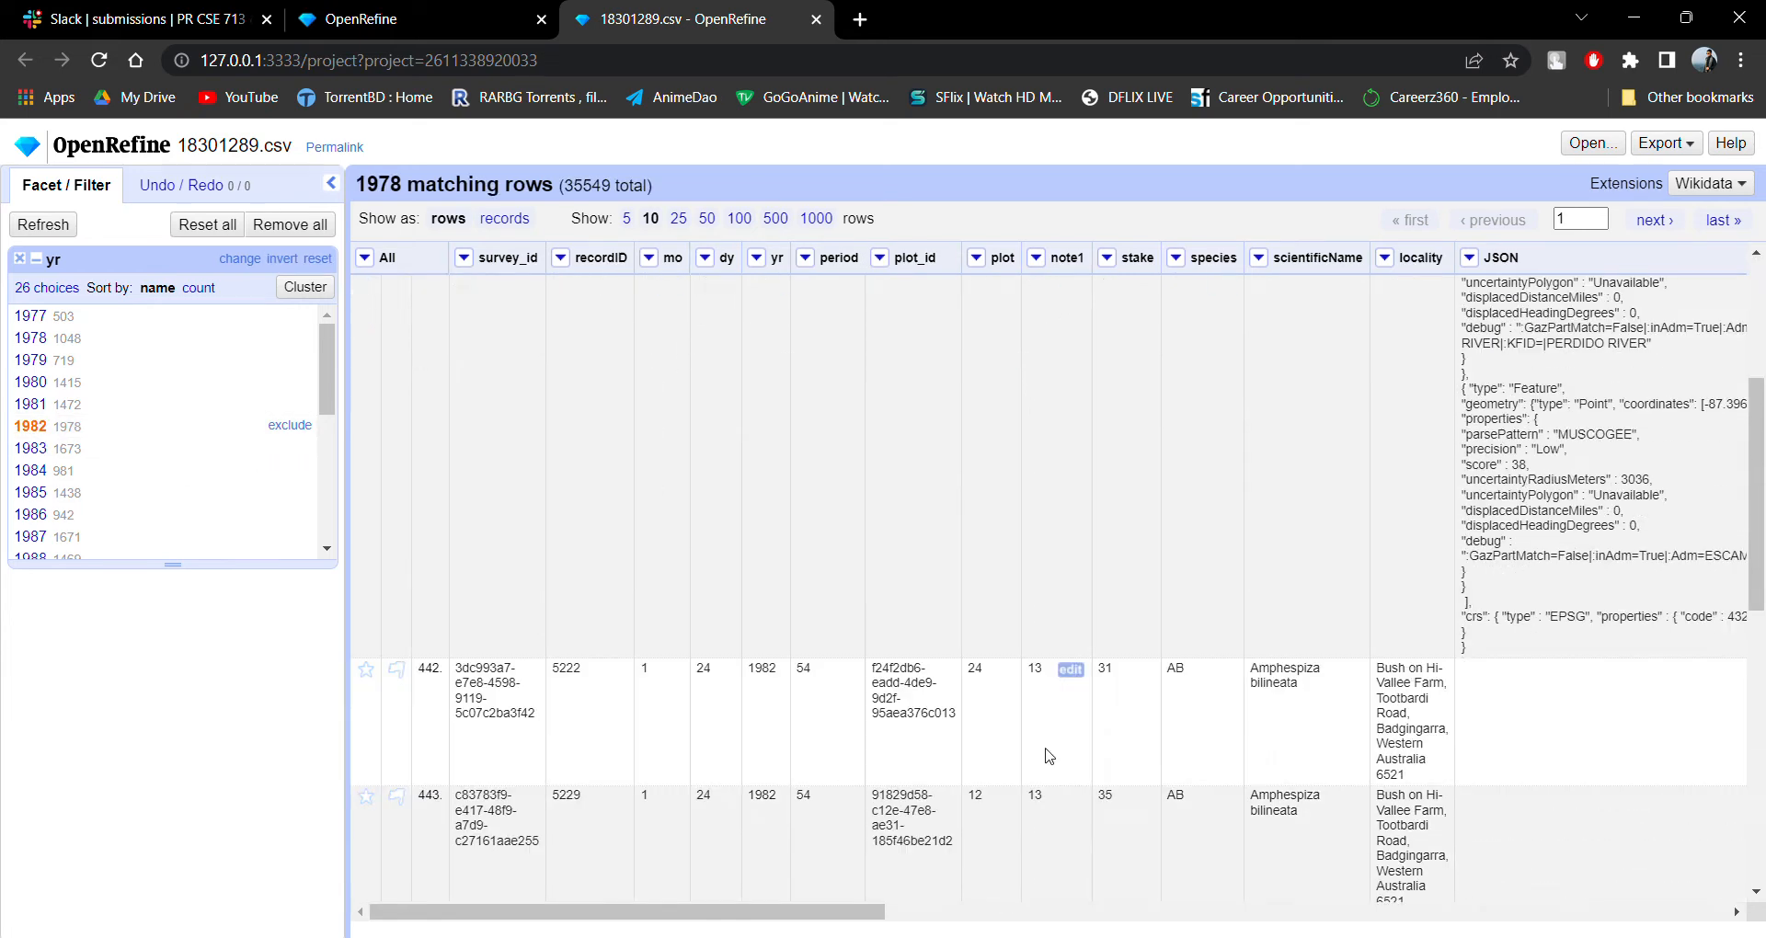
{"action": "scroll", "coordinate": [977, 649], "scroll_direction": "up", "scroll_amount": 7}
{"action": "scroll", "coordinate": [982, 653], "scroll_direction": "up", "scroll_amount": 4}
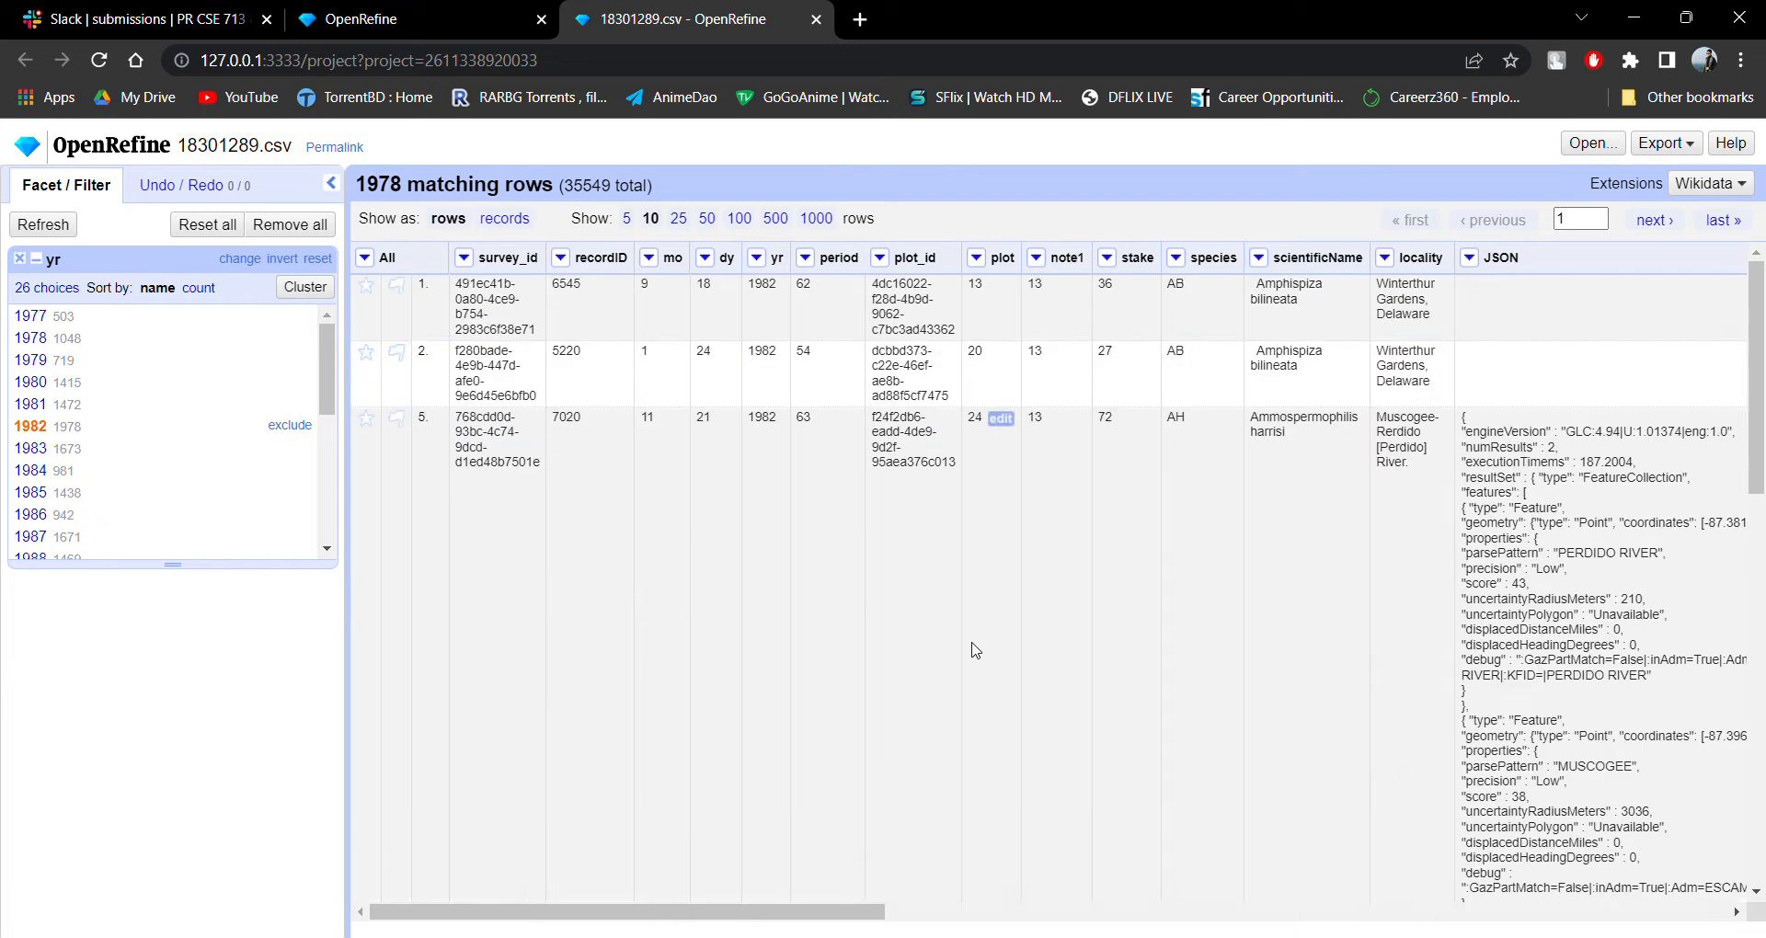
{"action": "scroll", "coordinate": [985, 514], "scroll_direction": "down", "scroll_amount": 10}
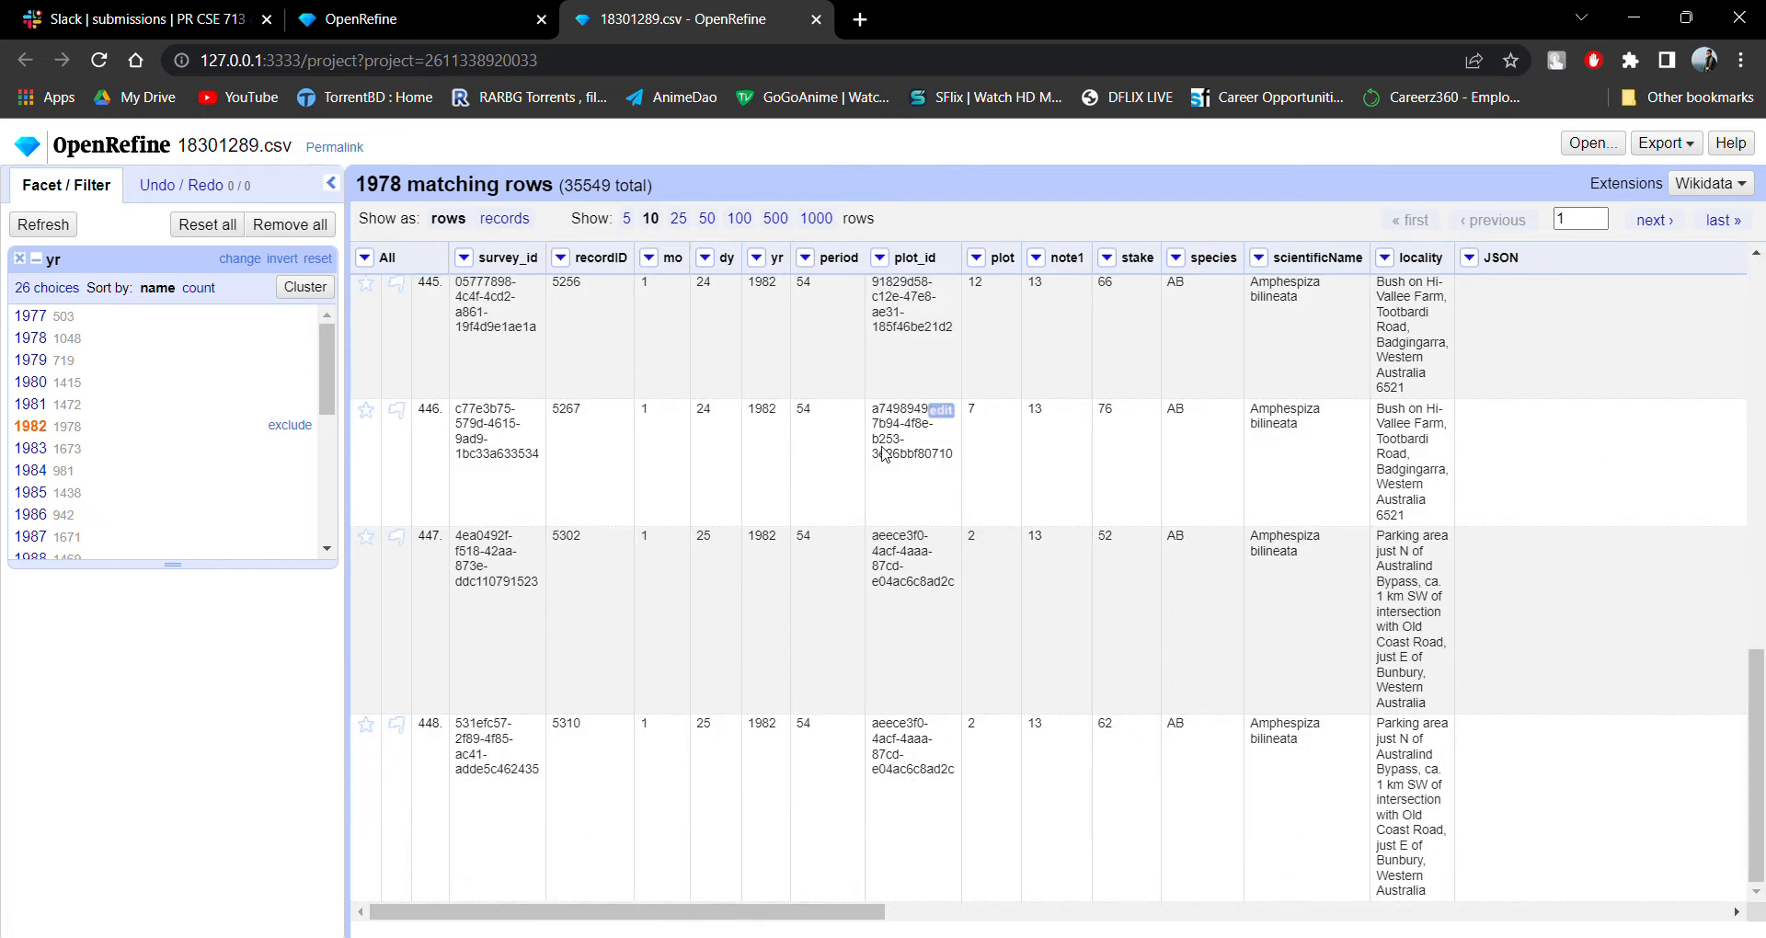
{"action": "scroll", "coordinate": [1134, 745], "scroll_direction": "up", "scroll_amount": 15}
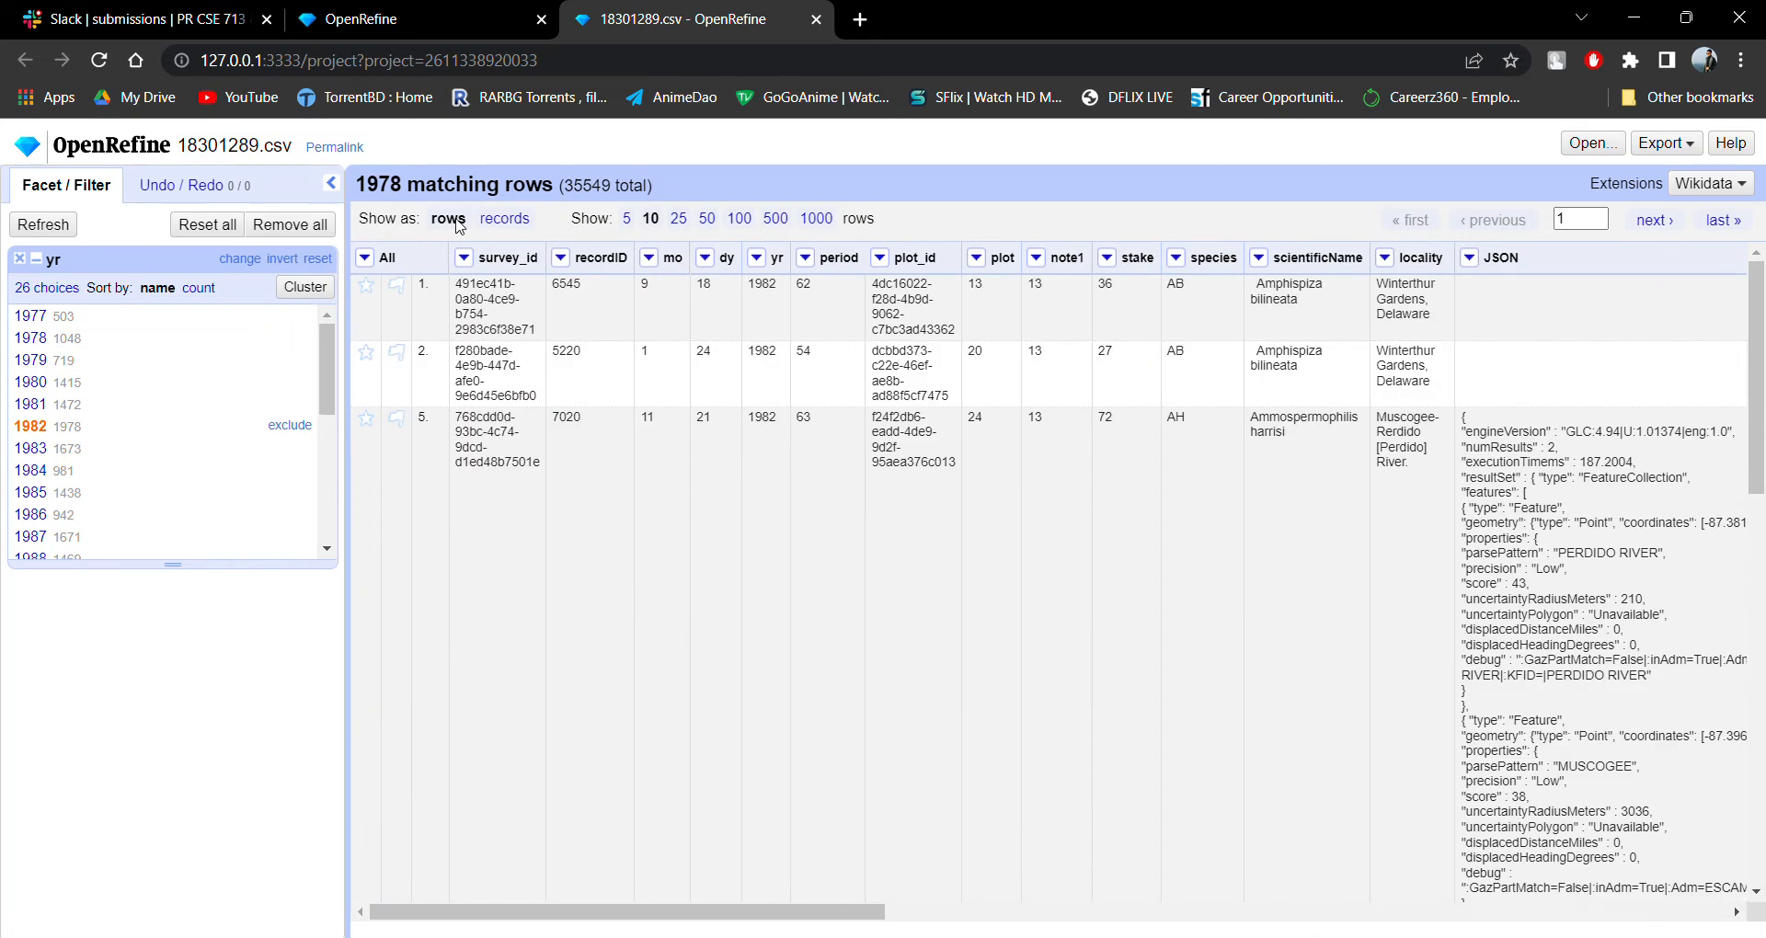
{"action": "left_click", "coordinate": [692, 227]}
{"action": "scroll", "coordinate": [817, 427], "scroll_direction": "down", "scroll_amount": 10}
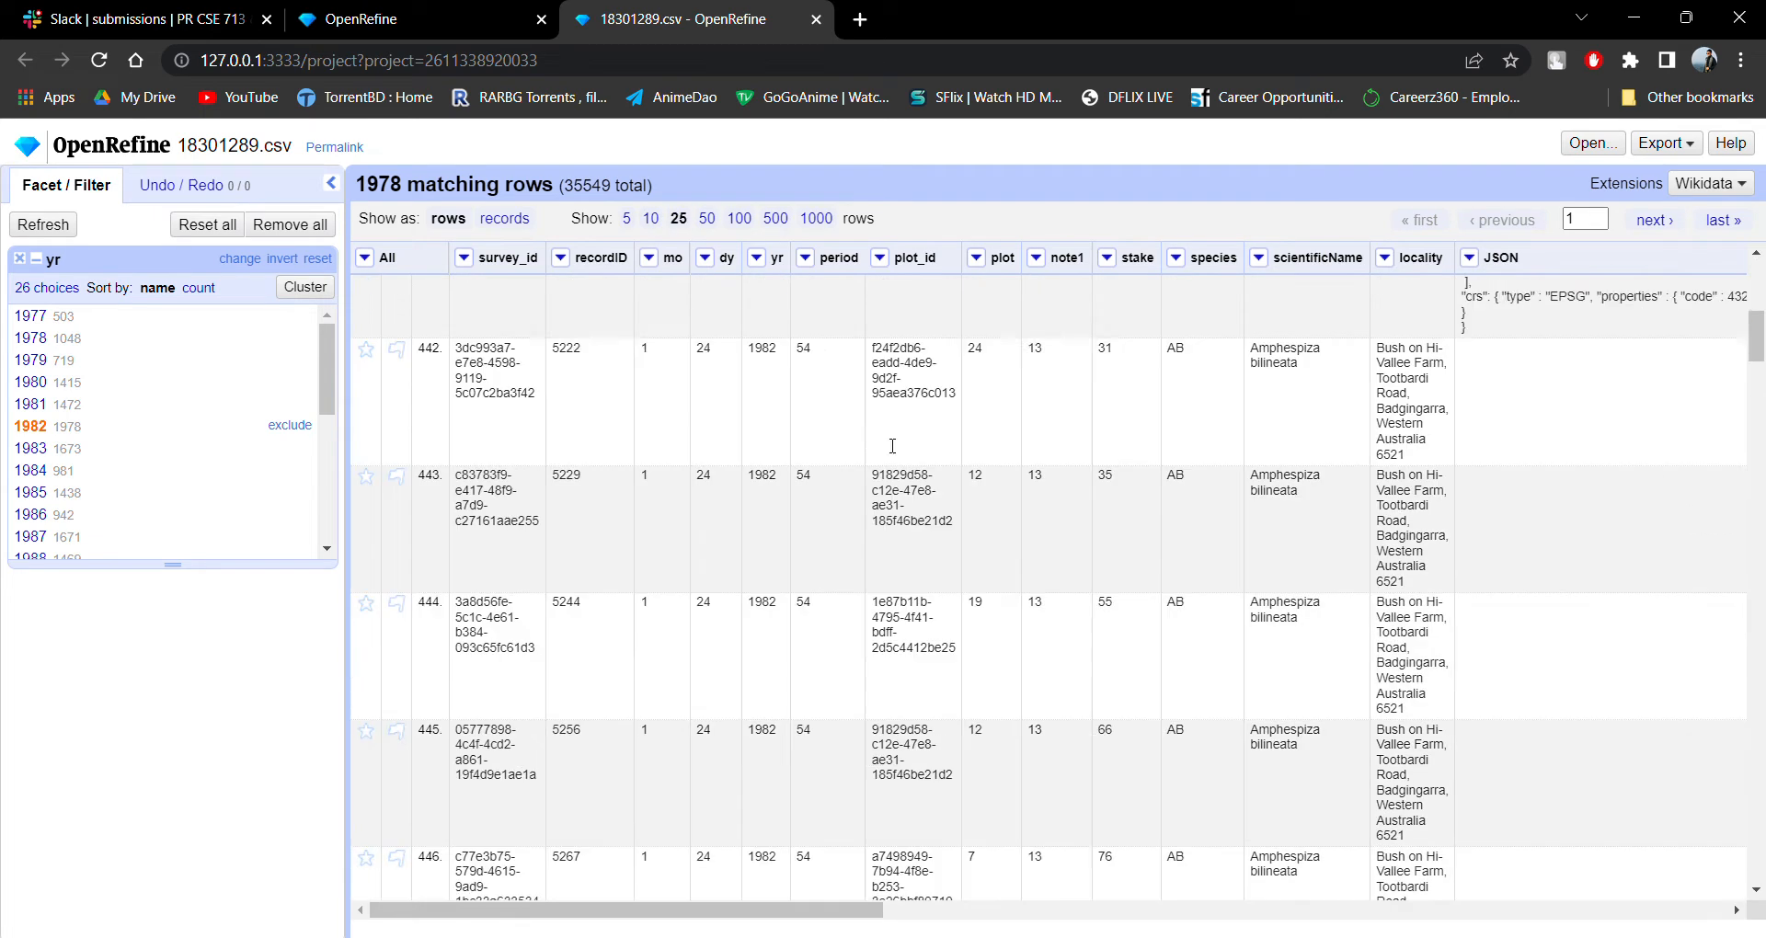
{"action": "scroll", "coordinate": [816, 428], "scroll_direction": "down", "scroll_amount": 3}
{"action": "left_click", "coordinate": [707, 218]}
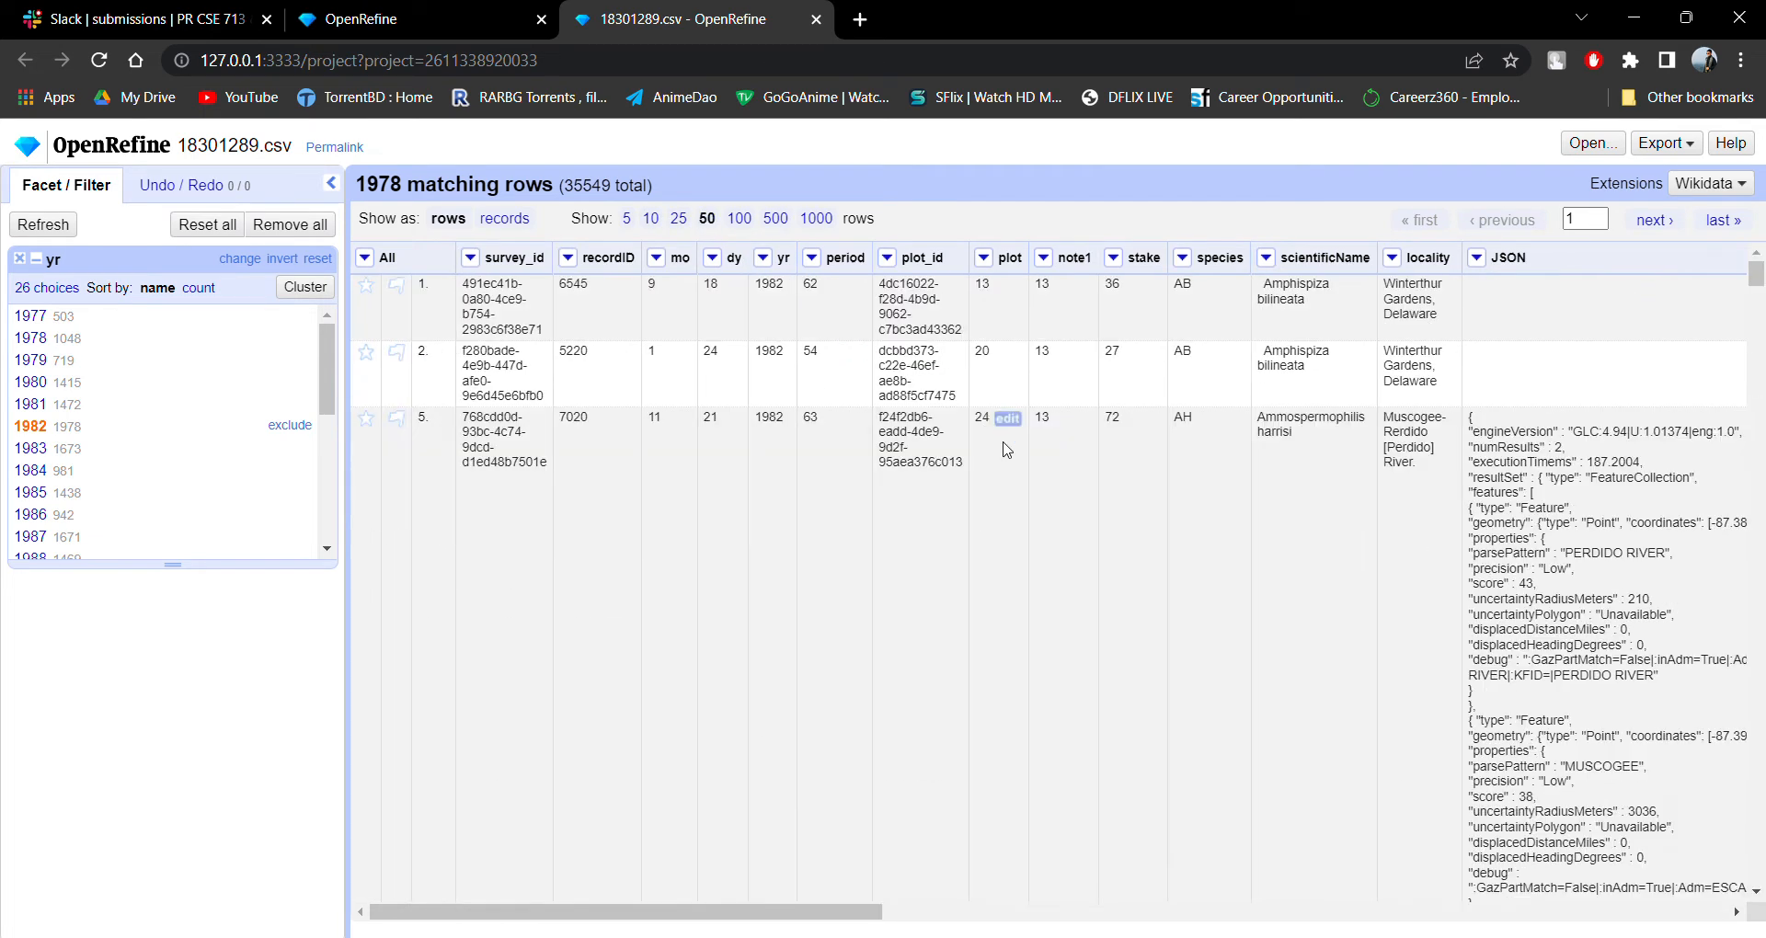
{"action": "scroll", "coordinate": [1036, 486], "scroll_direction": "down", "scroll_amount": 5}
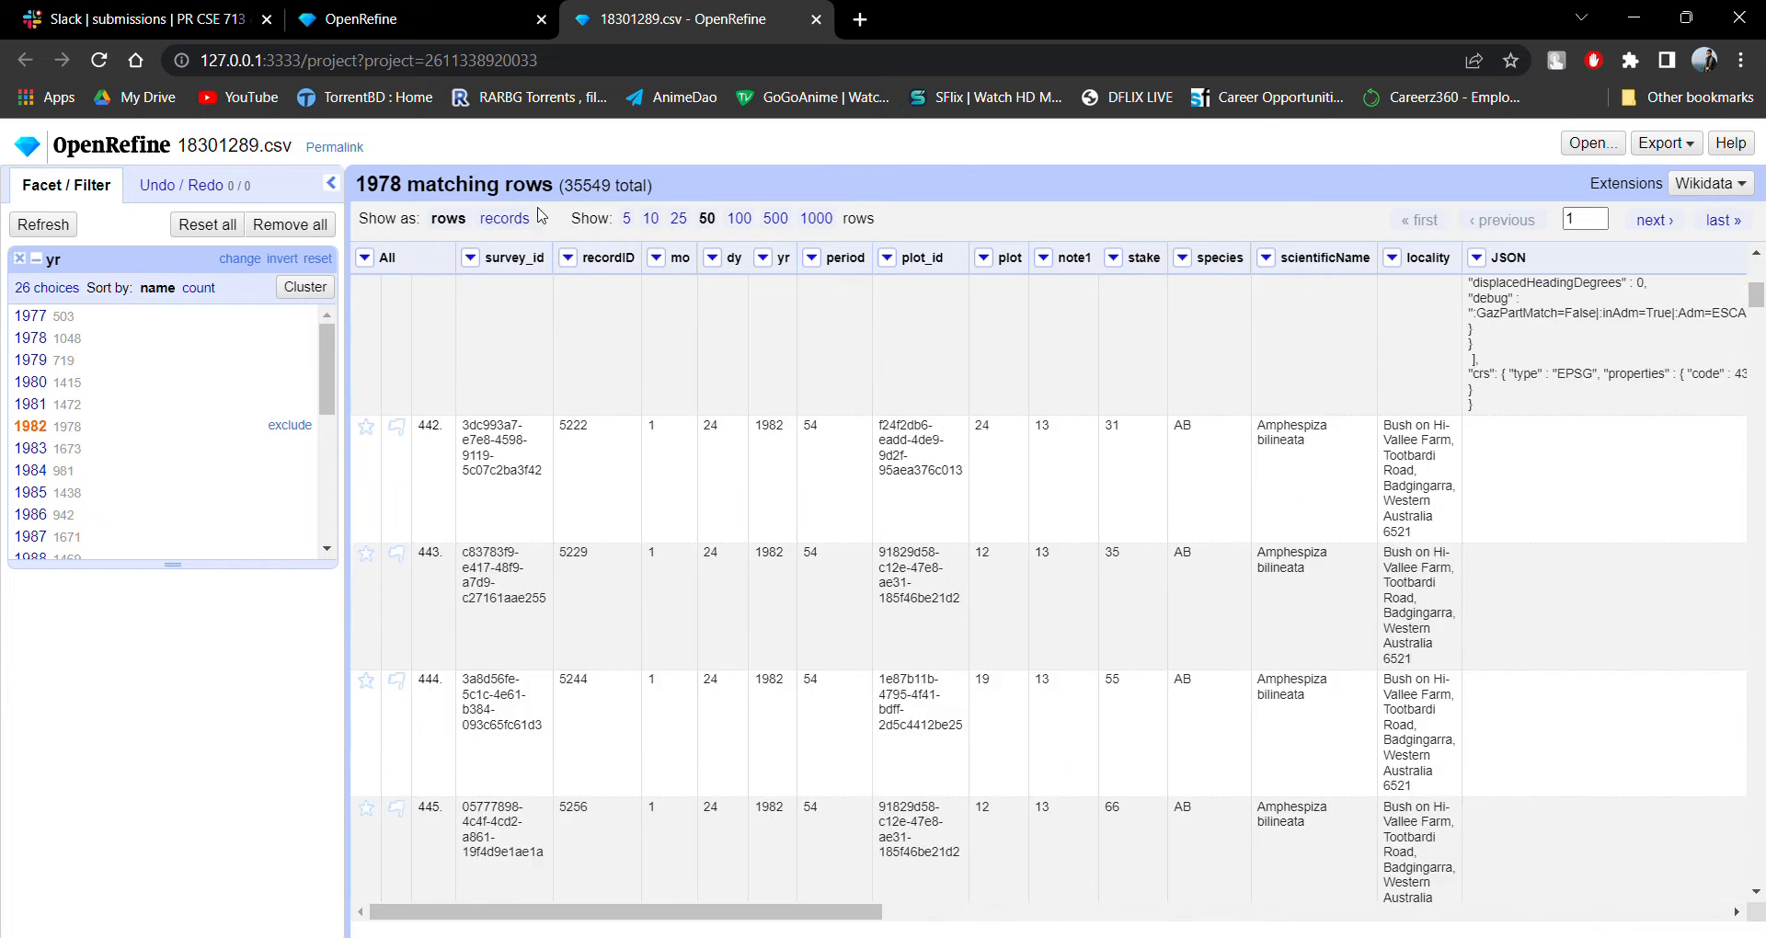
{"action": "left_click", "coordinate": [650, 219]}
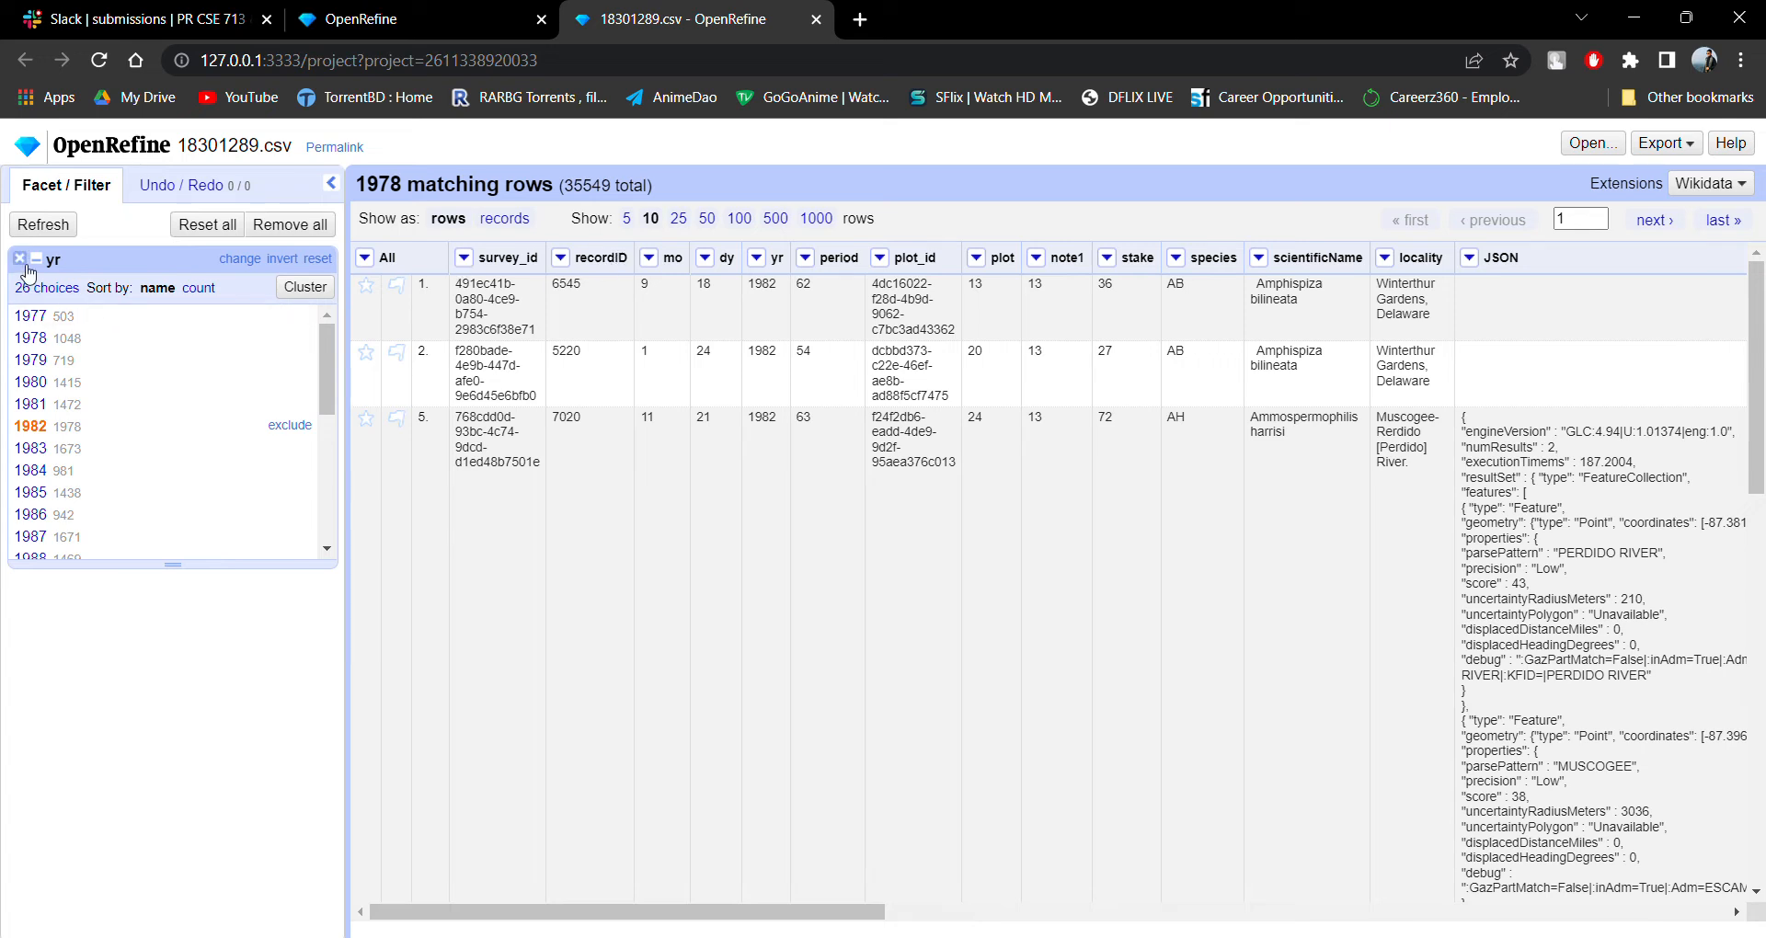
Open Cluster and edit for the survey_id column, check the available clustering methods, and close it without merging.
{"action": "left_click", "coordinate": [473, 259]}
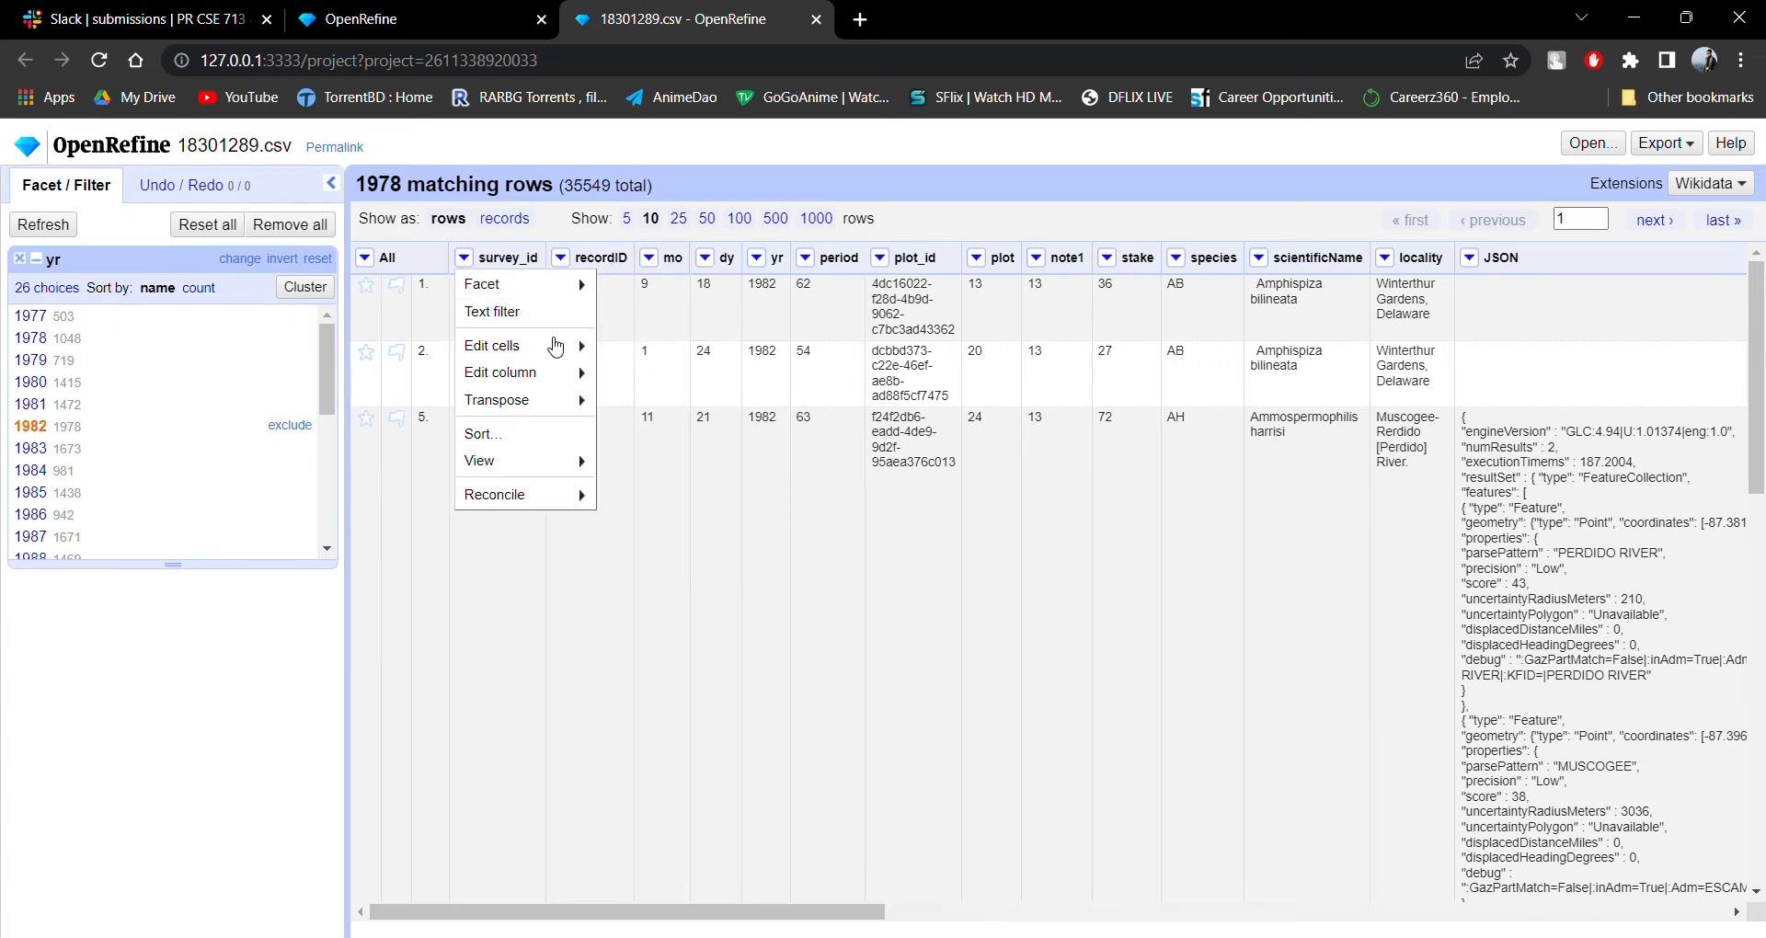
{"action": "mouse_move", "coordinate": [561, 354]}
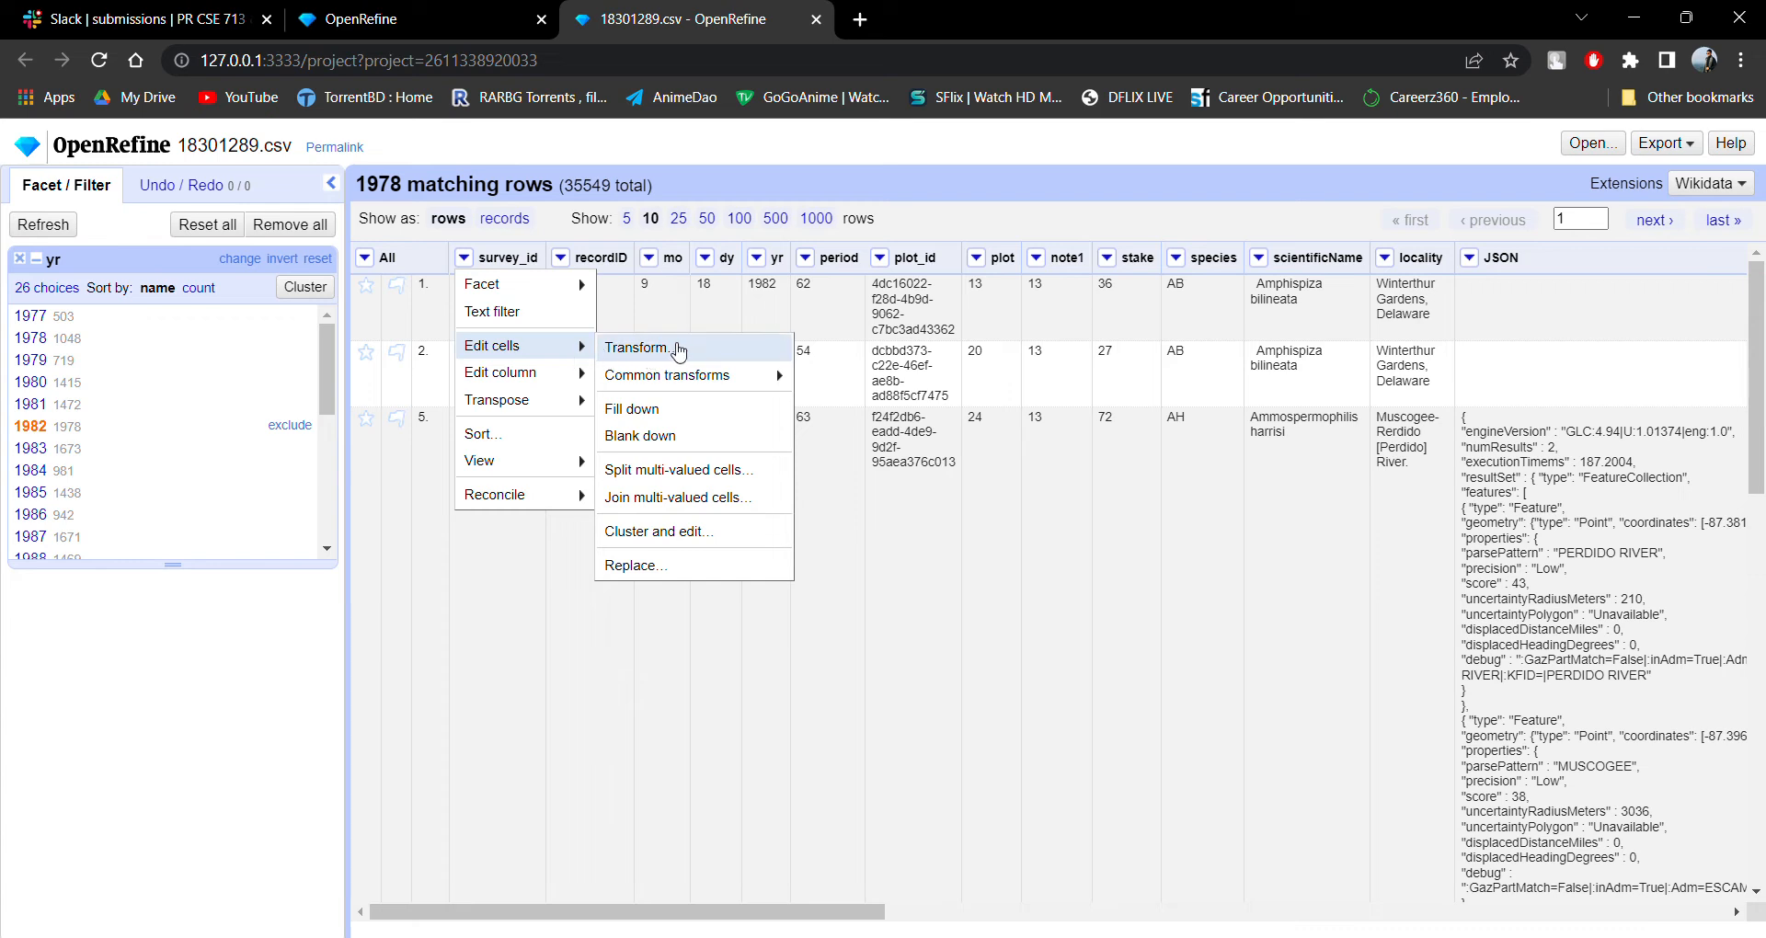
{"action": "mouse_move", "coordinate": [708, 384]}
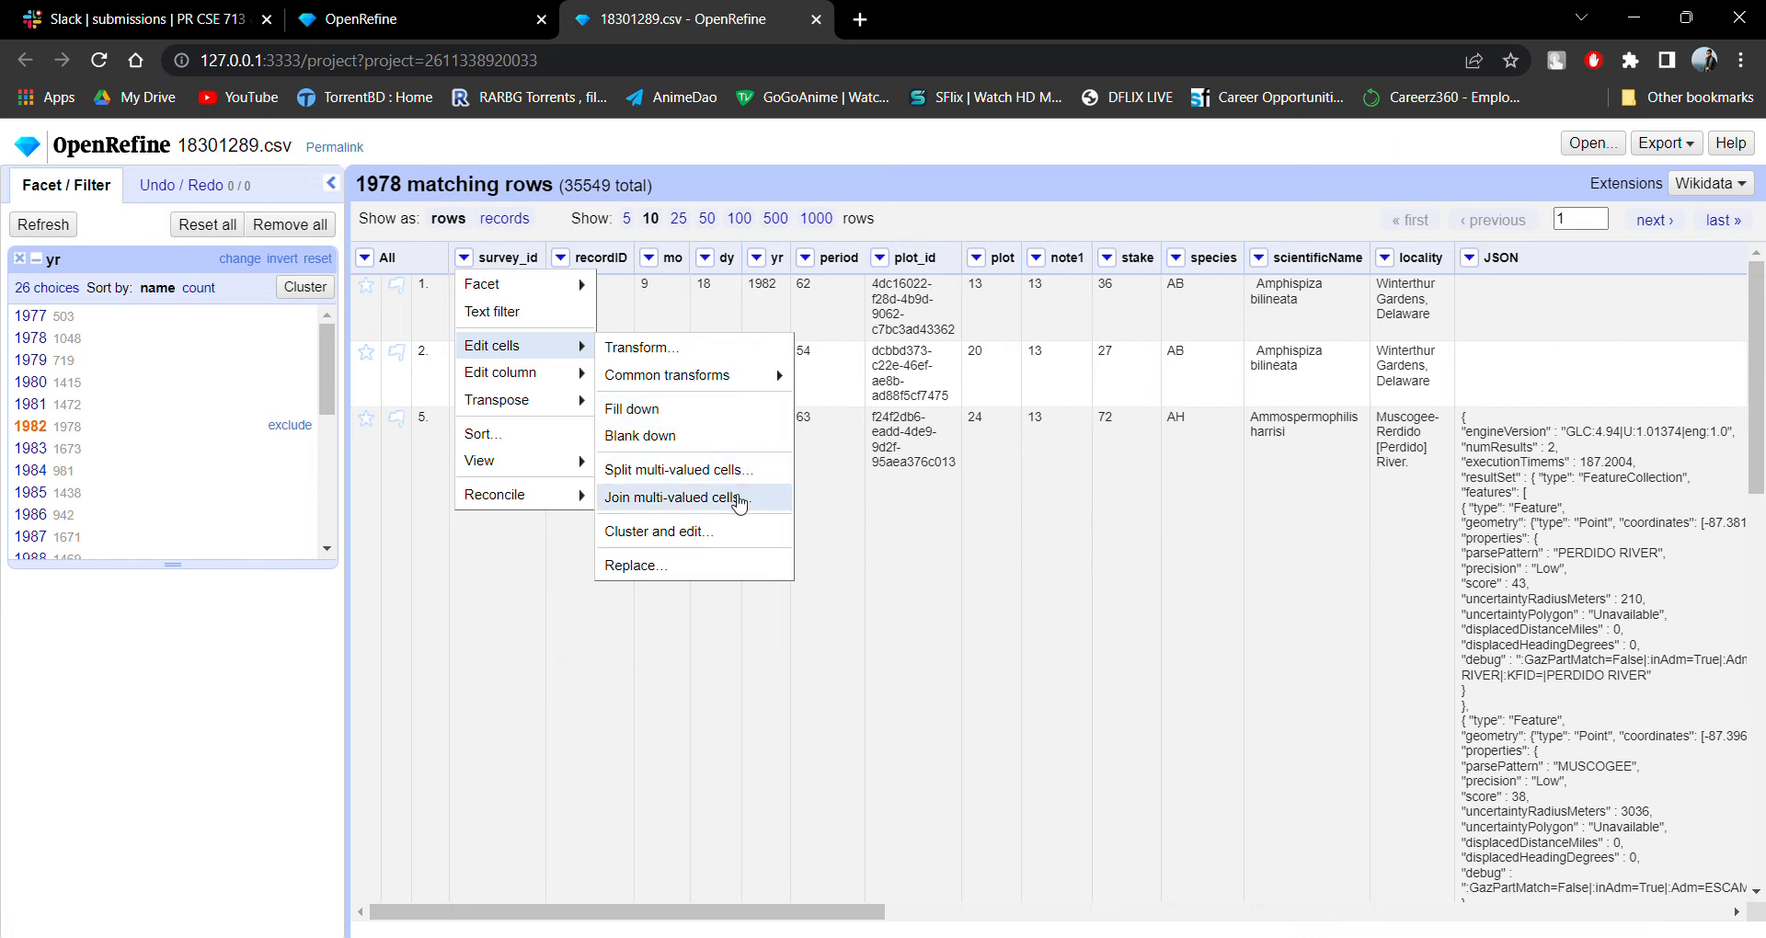
{"action": "left_click", "coordinate": [736, 533]}
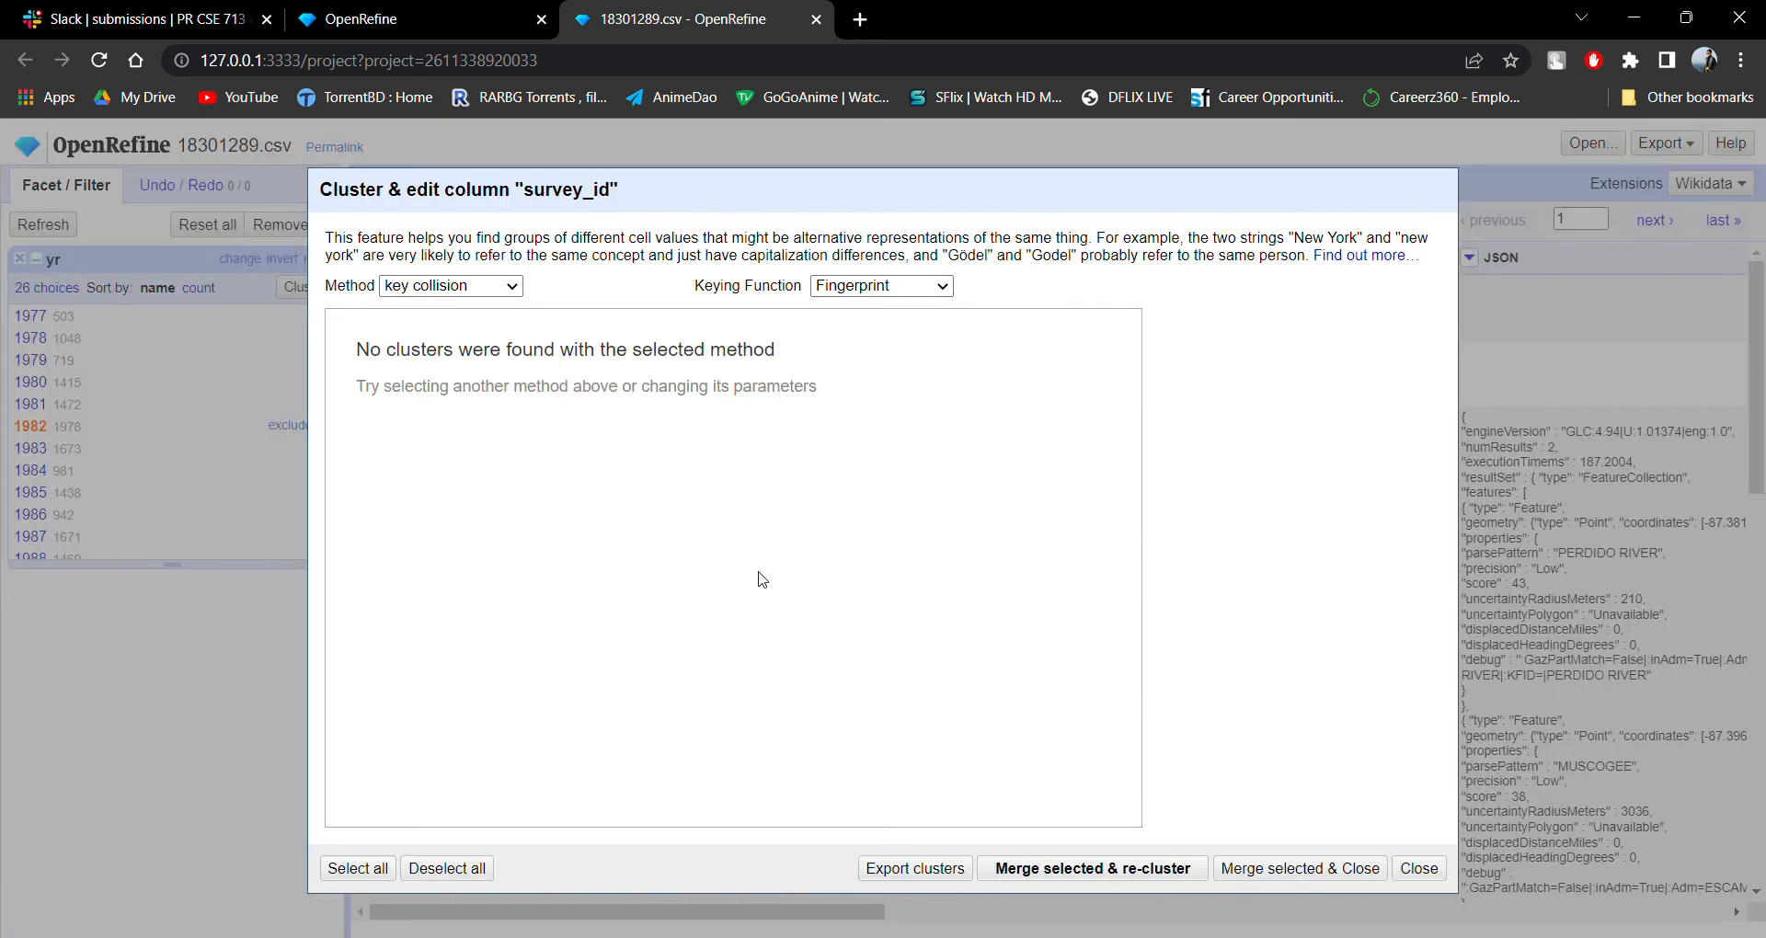
{"action": "left_click", "coordinate": [513, 293]}
{"action": "left_click", "coordinate": [1420, 873]}
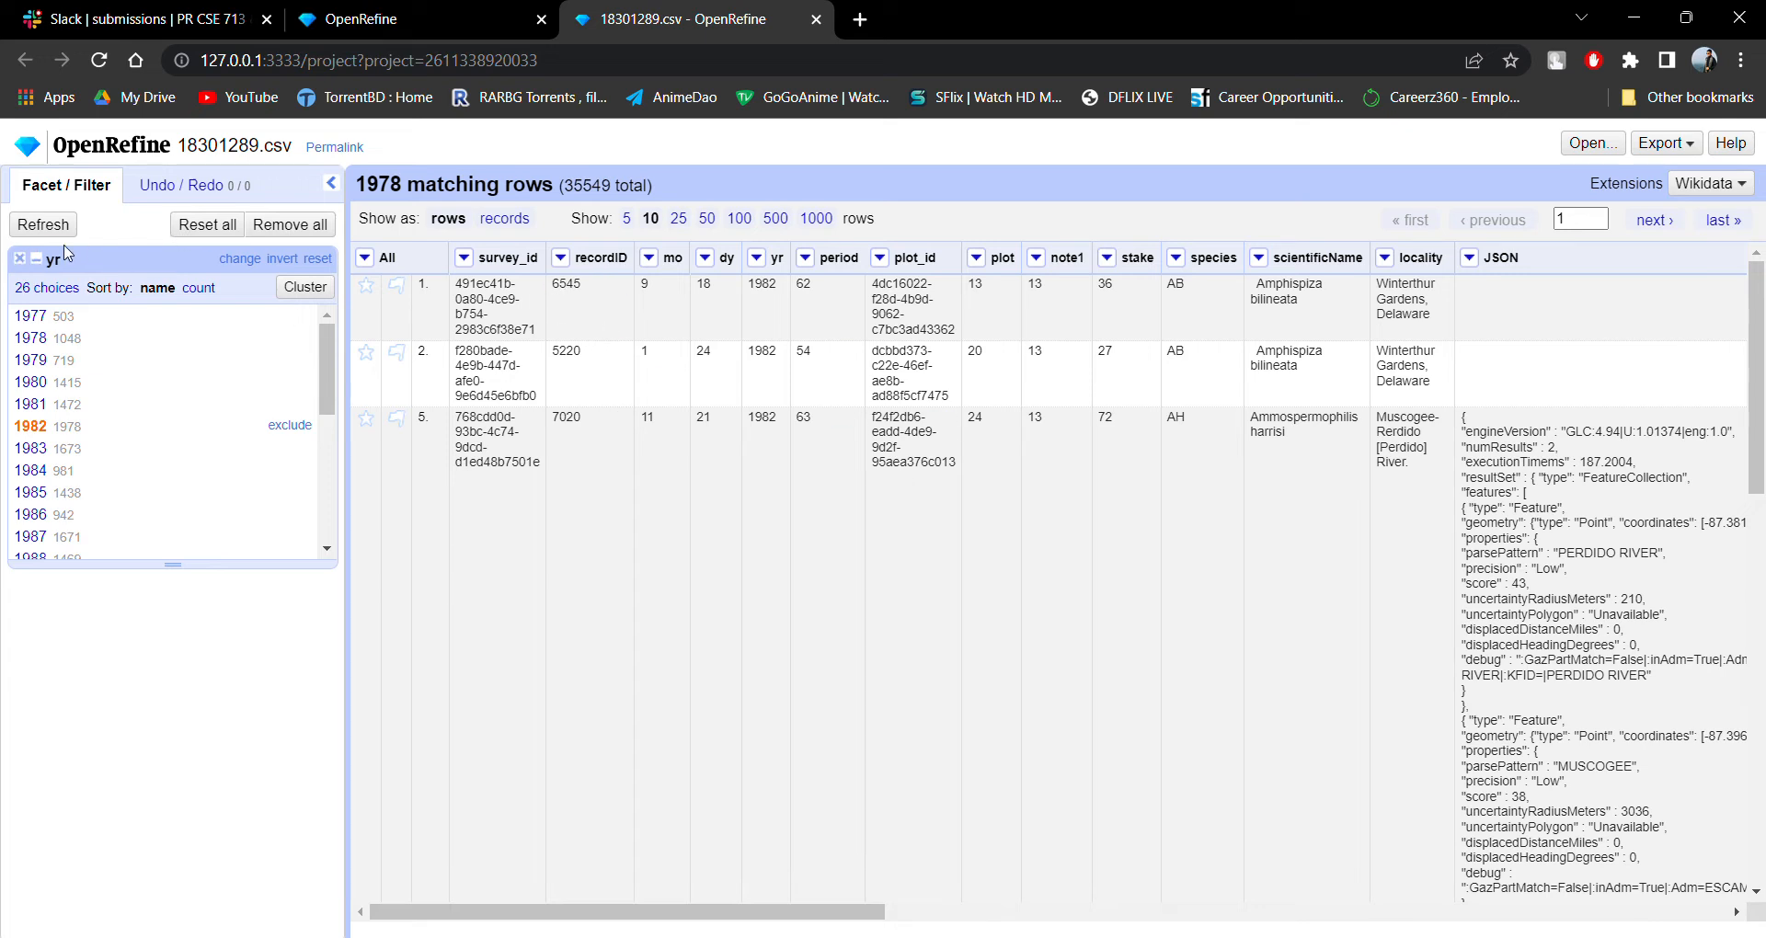
Remove the yr facet and rename the mo column to months.
{"action": "left_click", "coordinate": [22, 259]}
{"action": "left_click", "coordinate": [642, 257]}
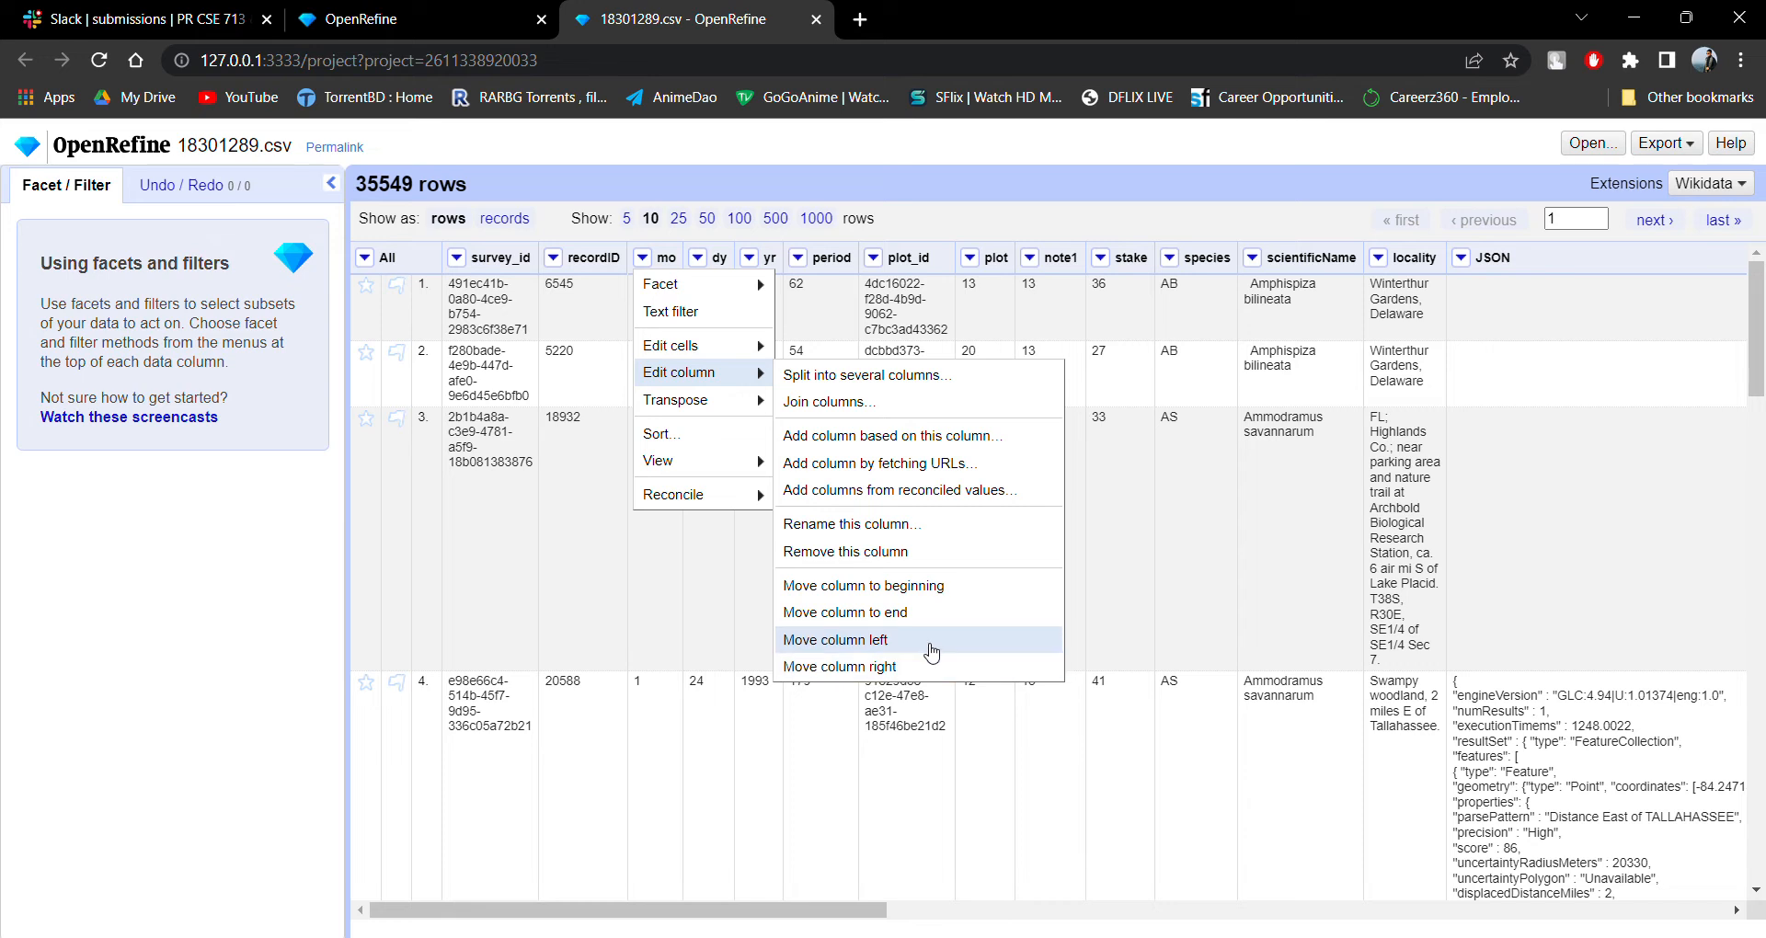
{"action": "left_click", "coordinate": [935, 531]}
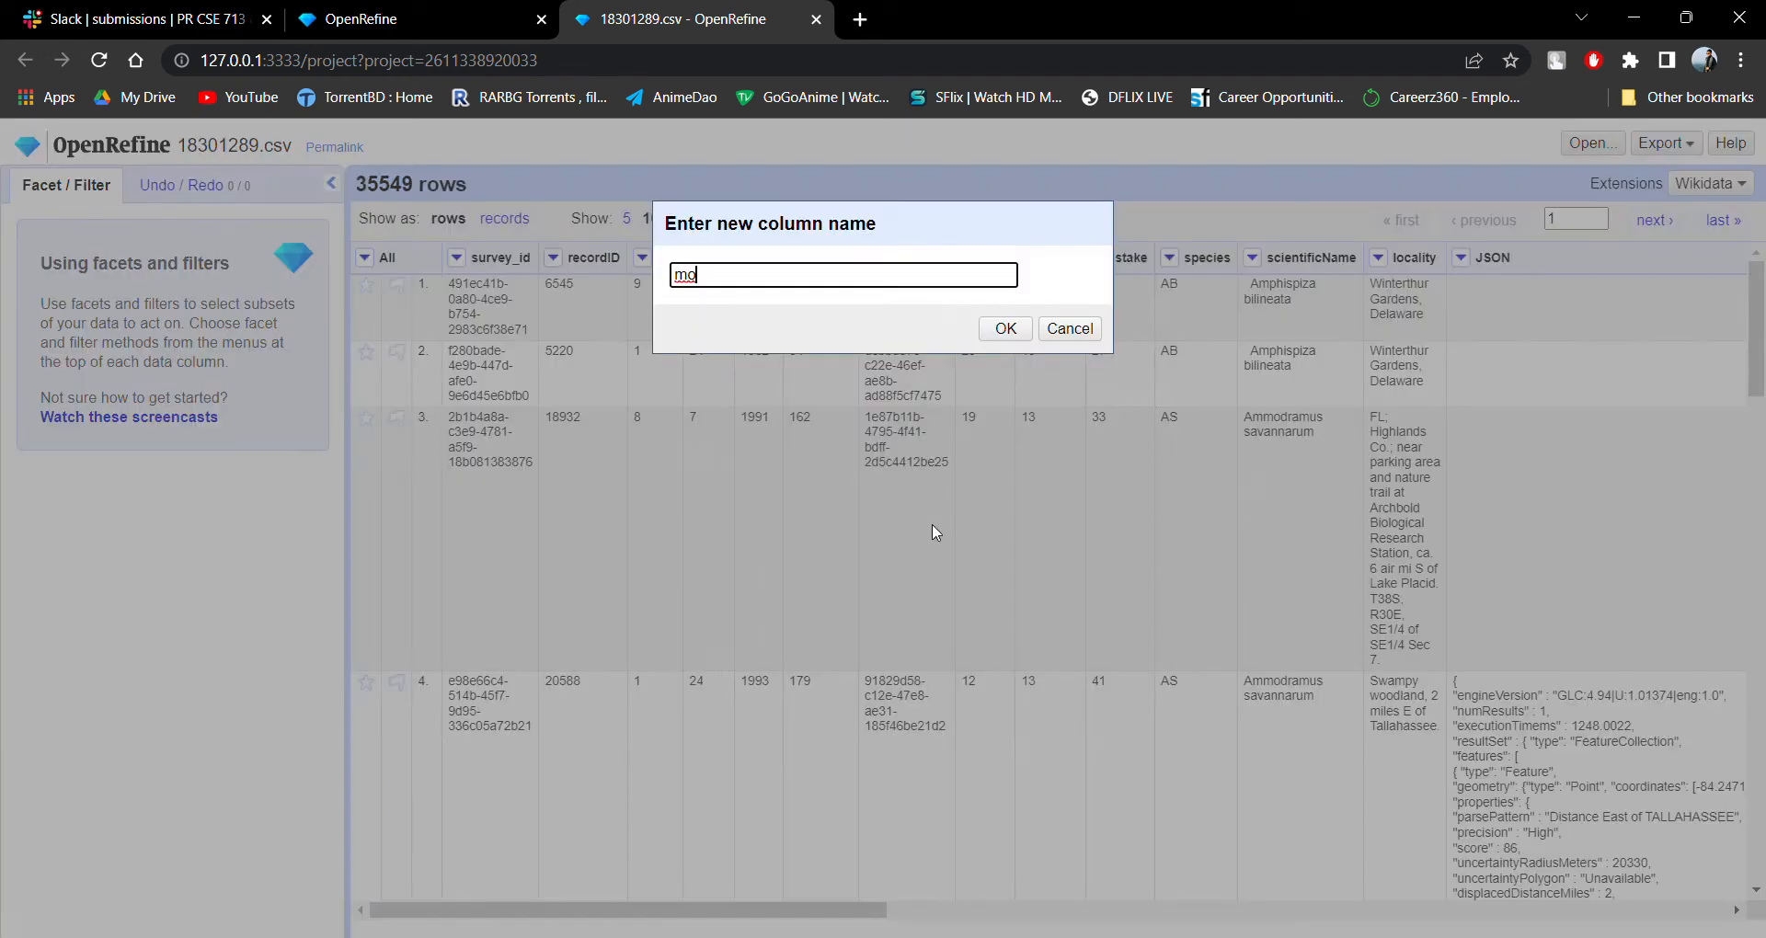
{"action": "left_click_drag", "start_coordinate": [789, 283], "coordinate": [634, 261]}
{"action": "type", "text": "mo"}
{"action": "left_click", "coordinate": [997, 327]}
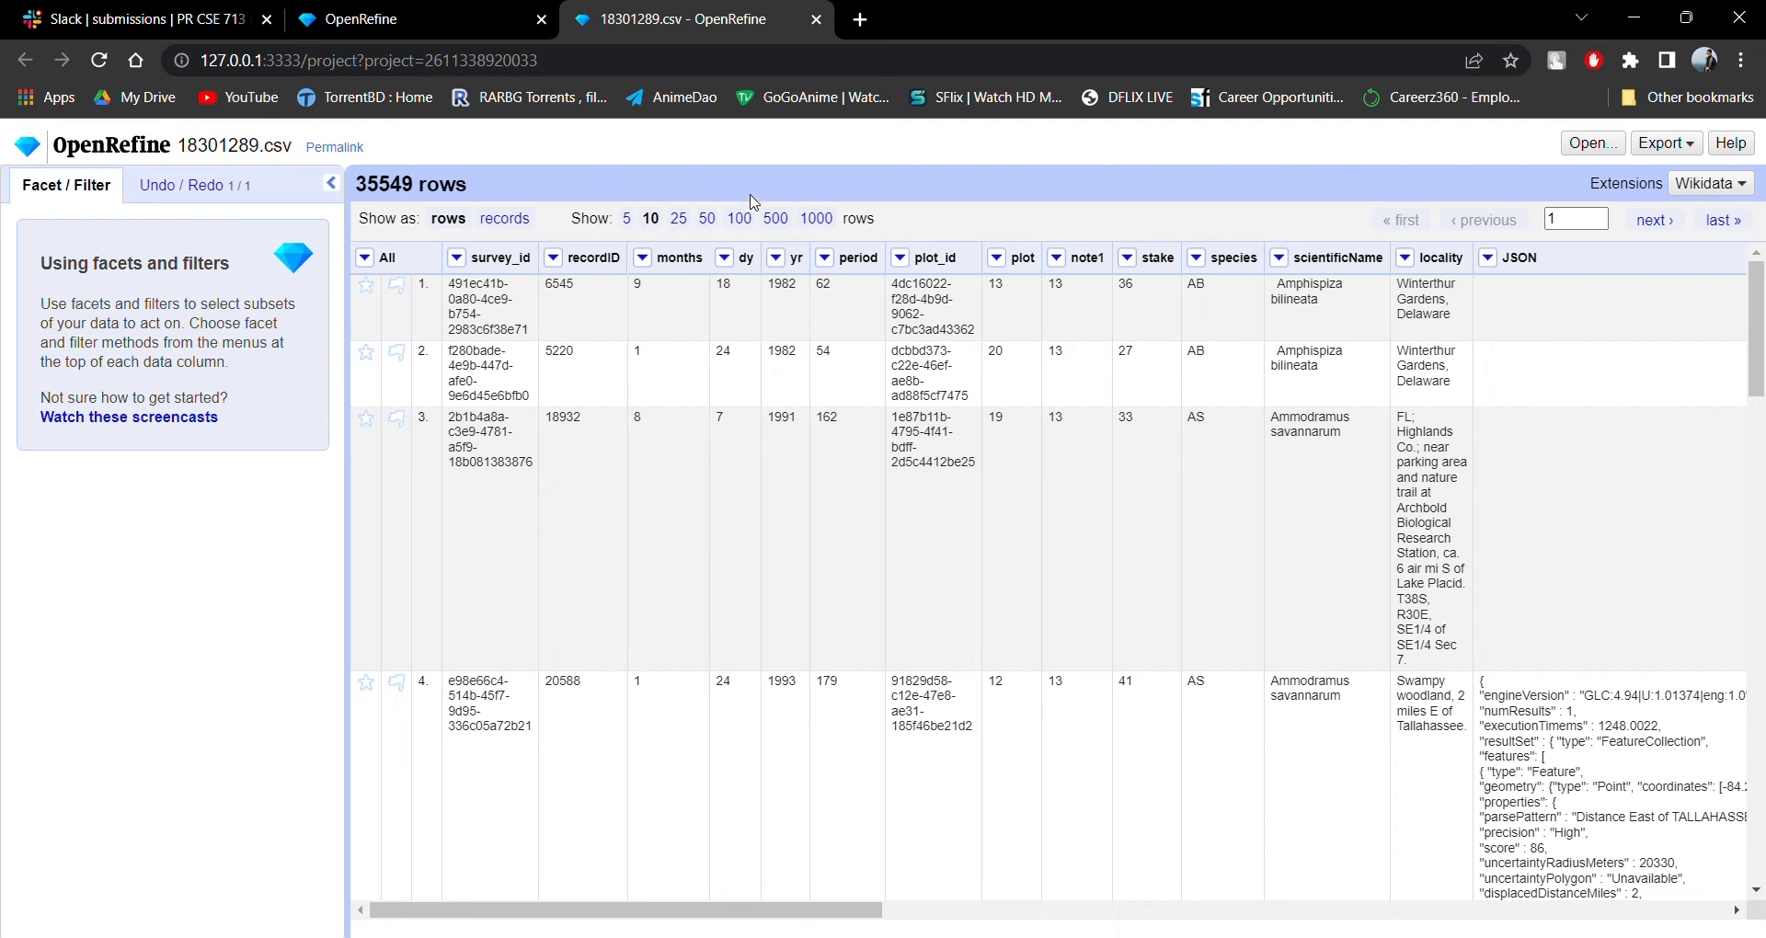
Add a numeric facet on the plot_id column.
{"action": "scroll", "coordinate": [1186, 368], "scroll_direction": "down", "scroll_amount": 8}
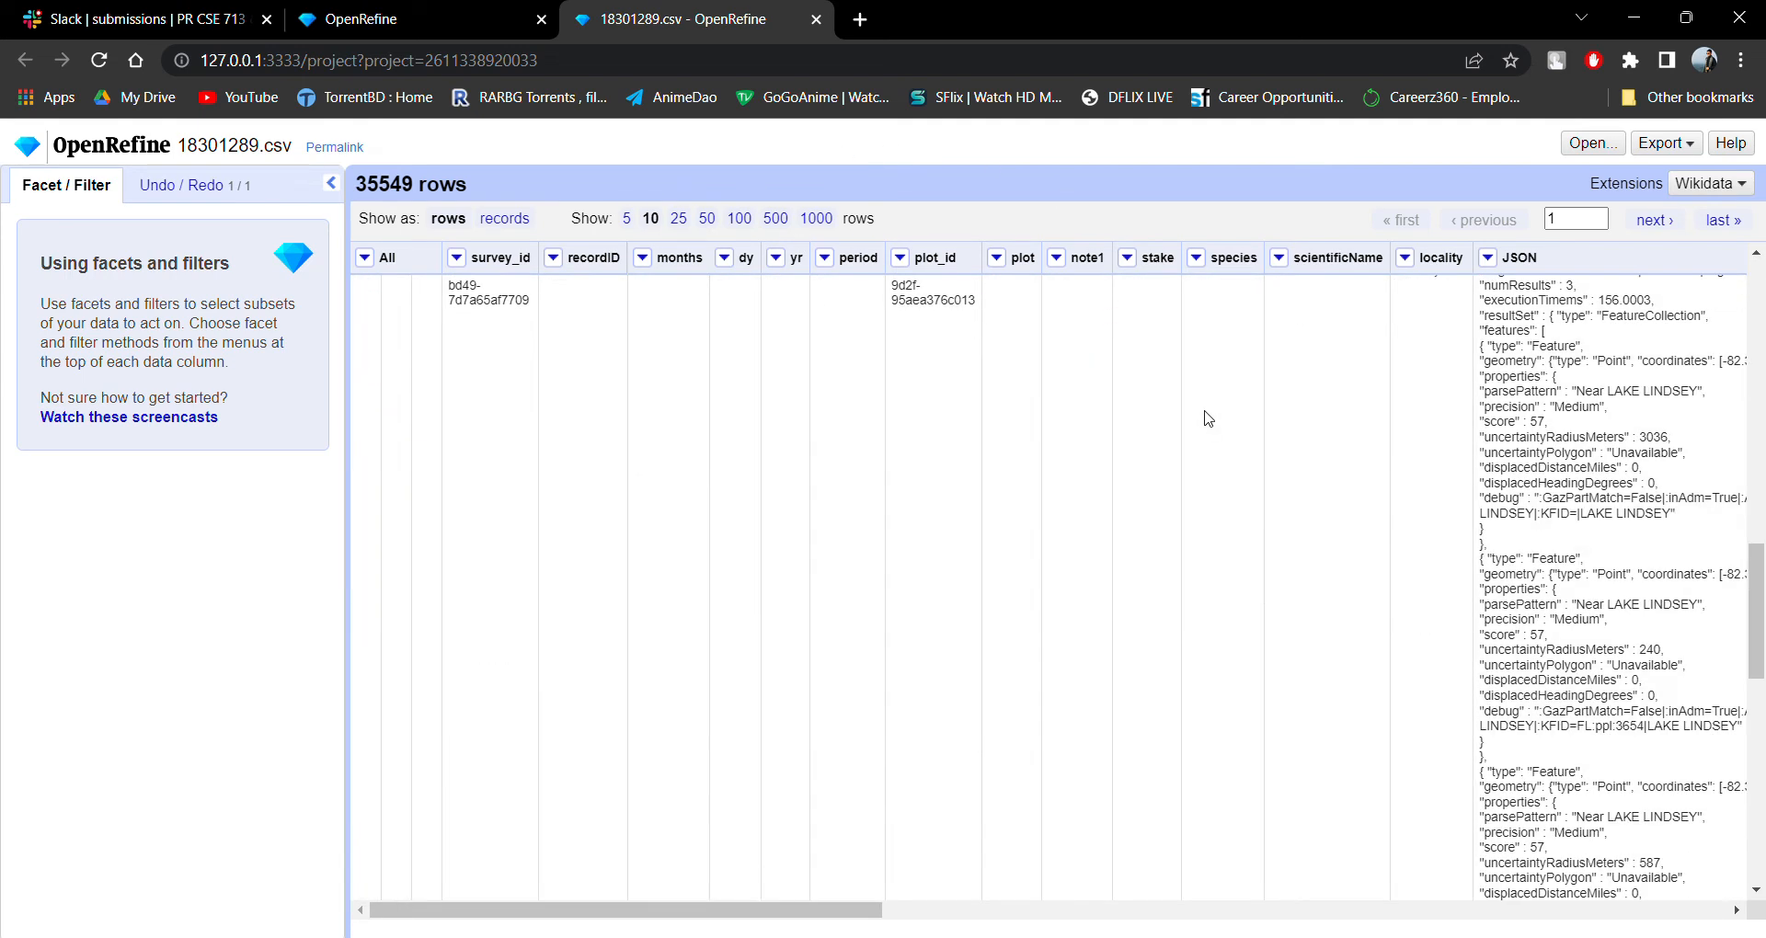
{"action": "scroll", "coordinate": [1207, 418], "scroll_direction": "up", "scroll_amount": 8}
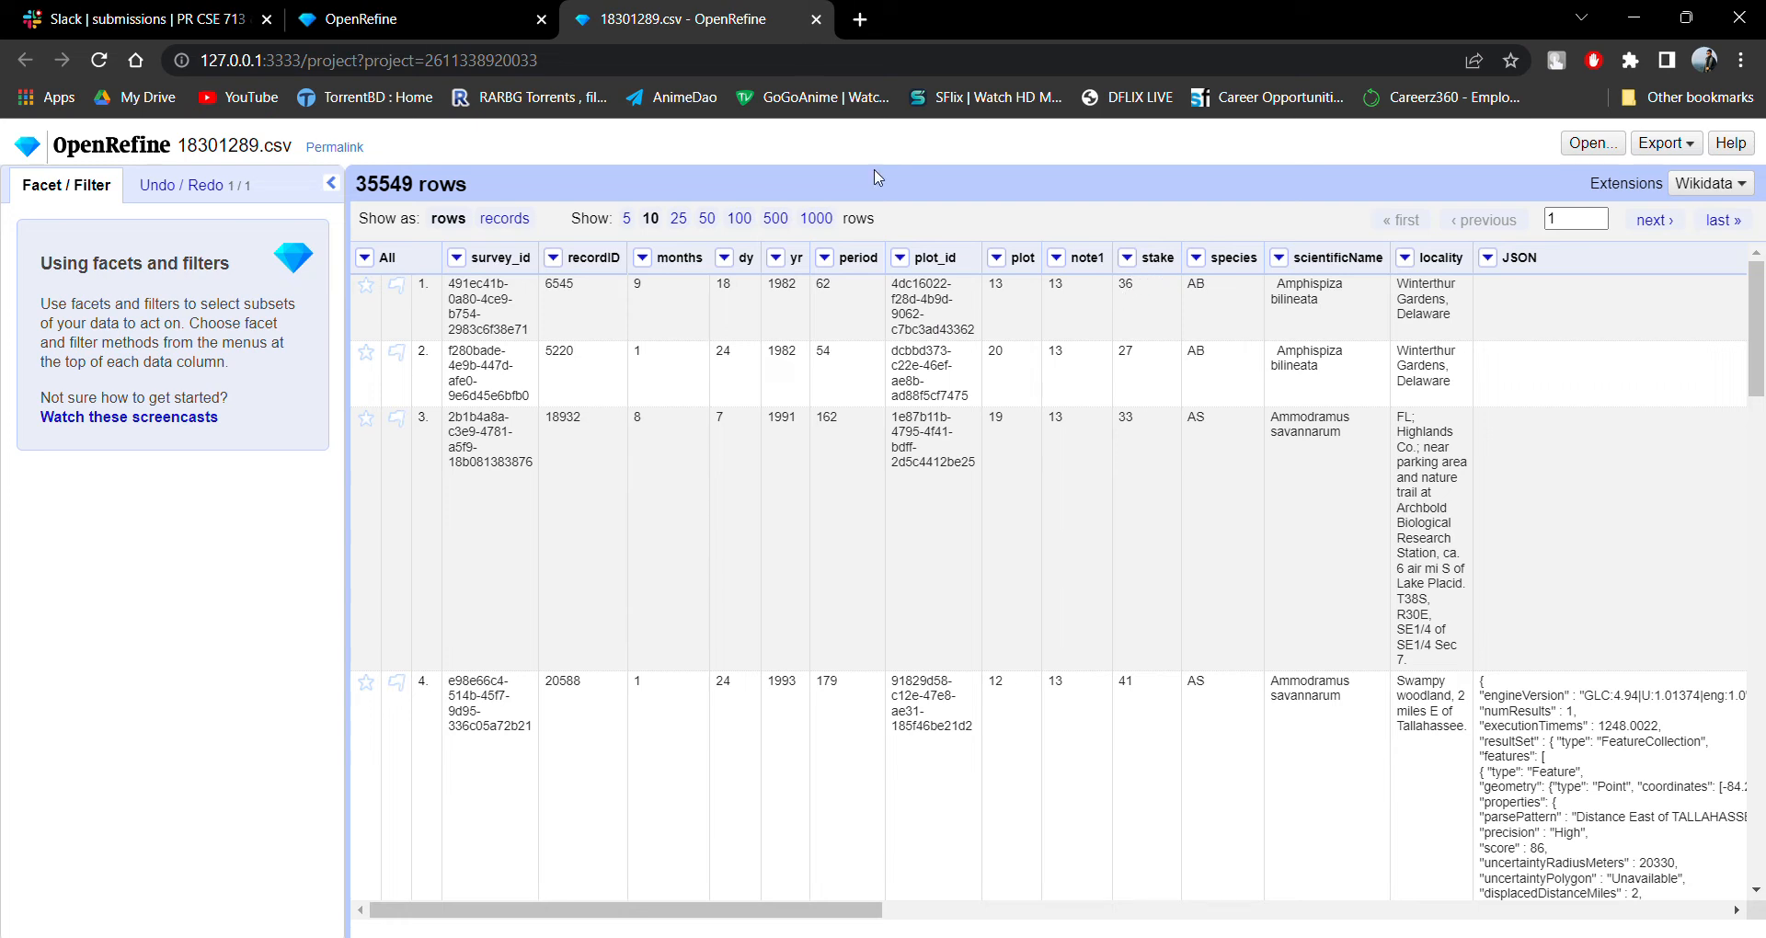
{"action": "left_click", "coordinate": [901, 257]}
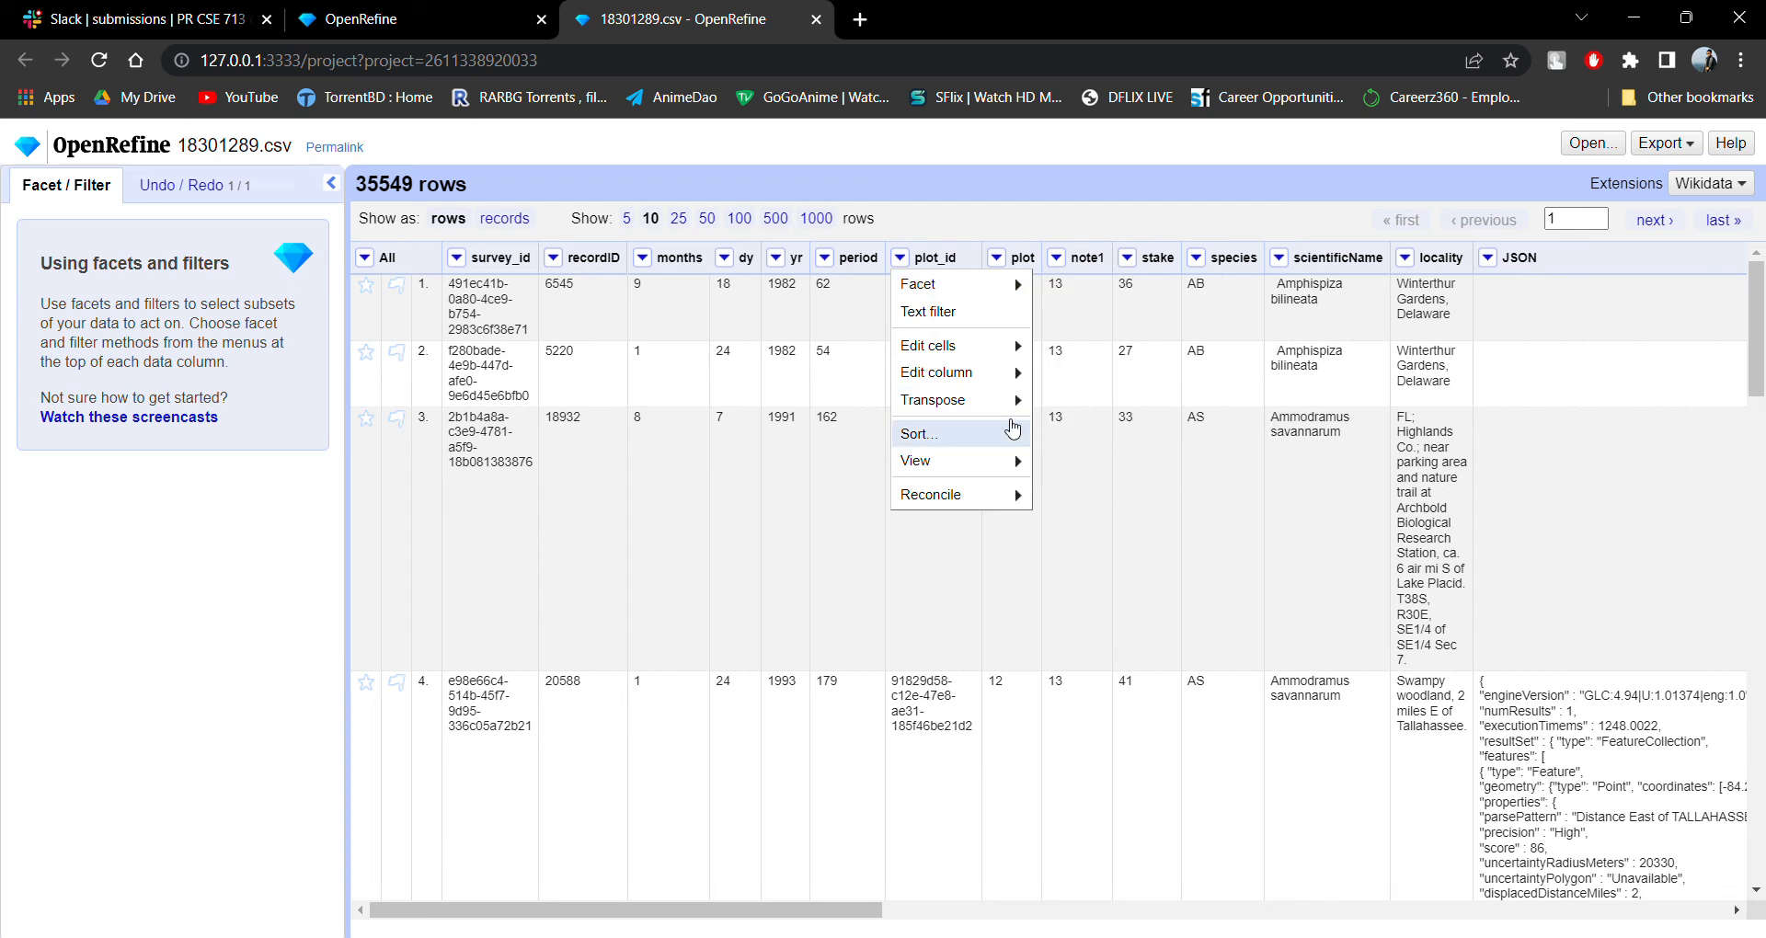
{"action": "mouse_move", "coordinate": [1002, 468]}
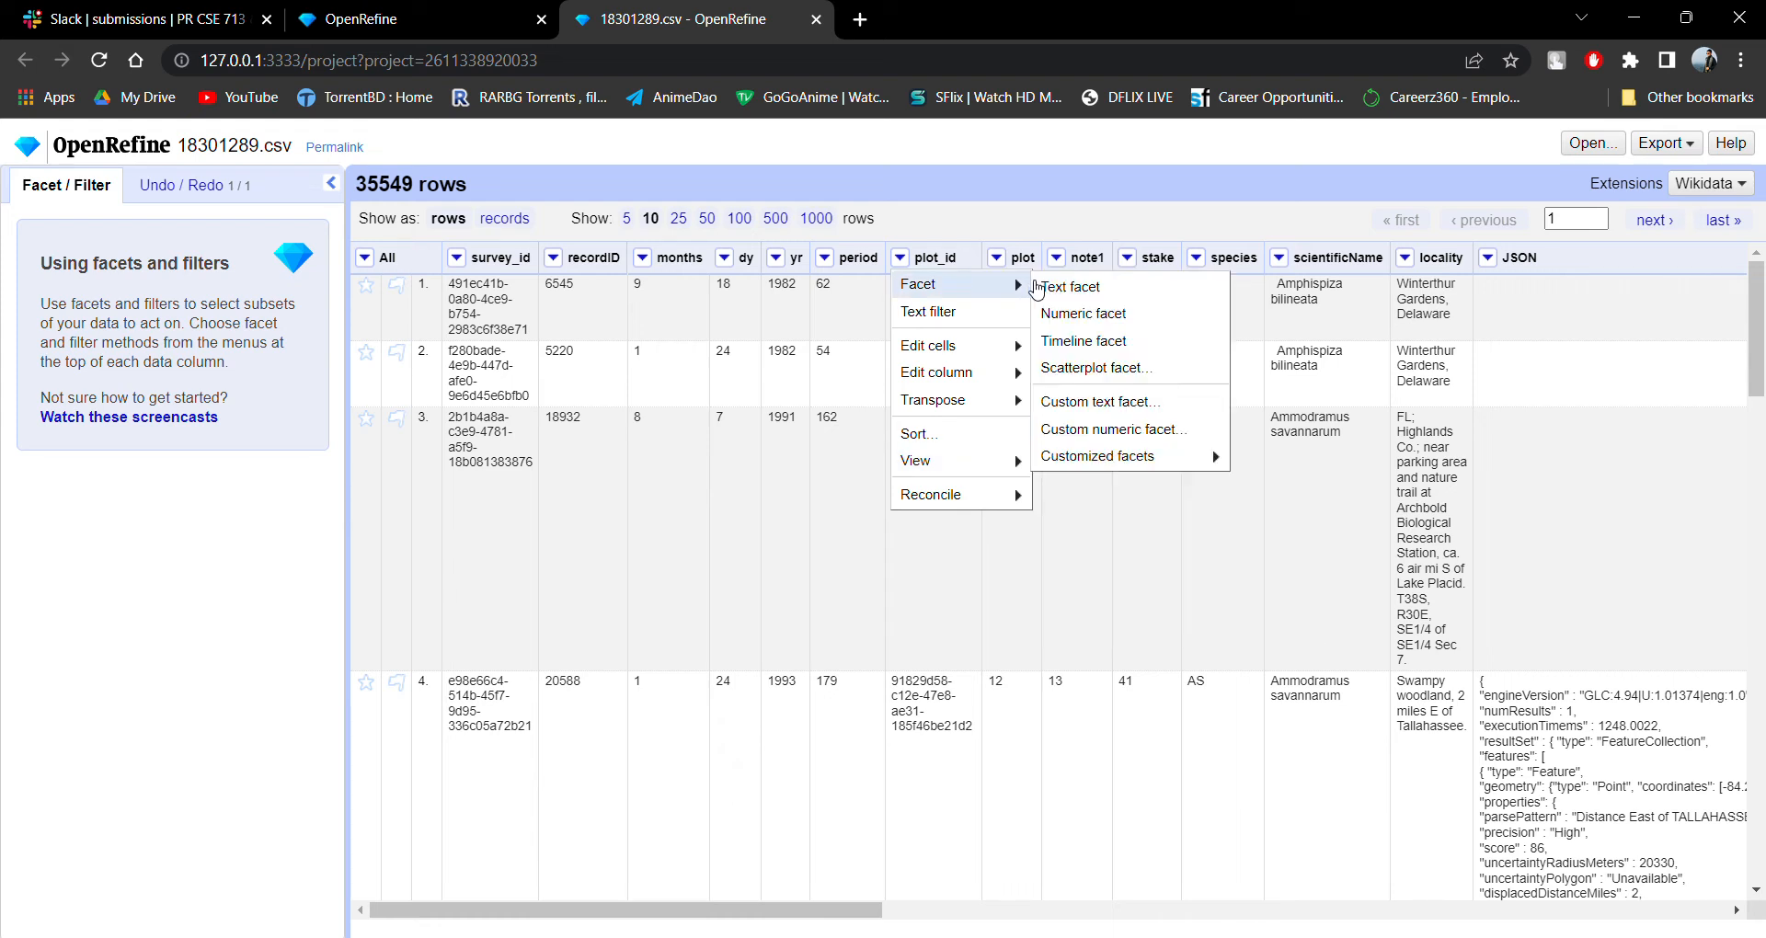
{"action": "mouse_move", "coordinate": [994, 291]}
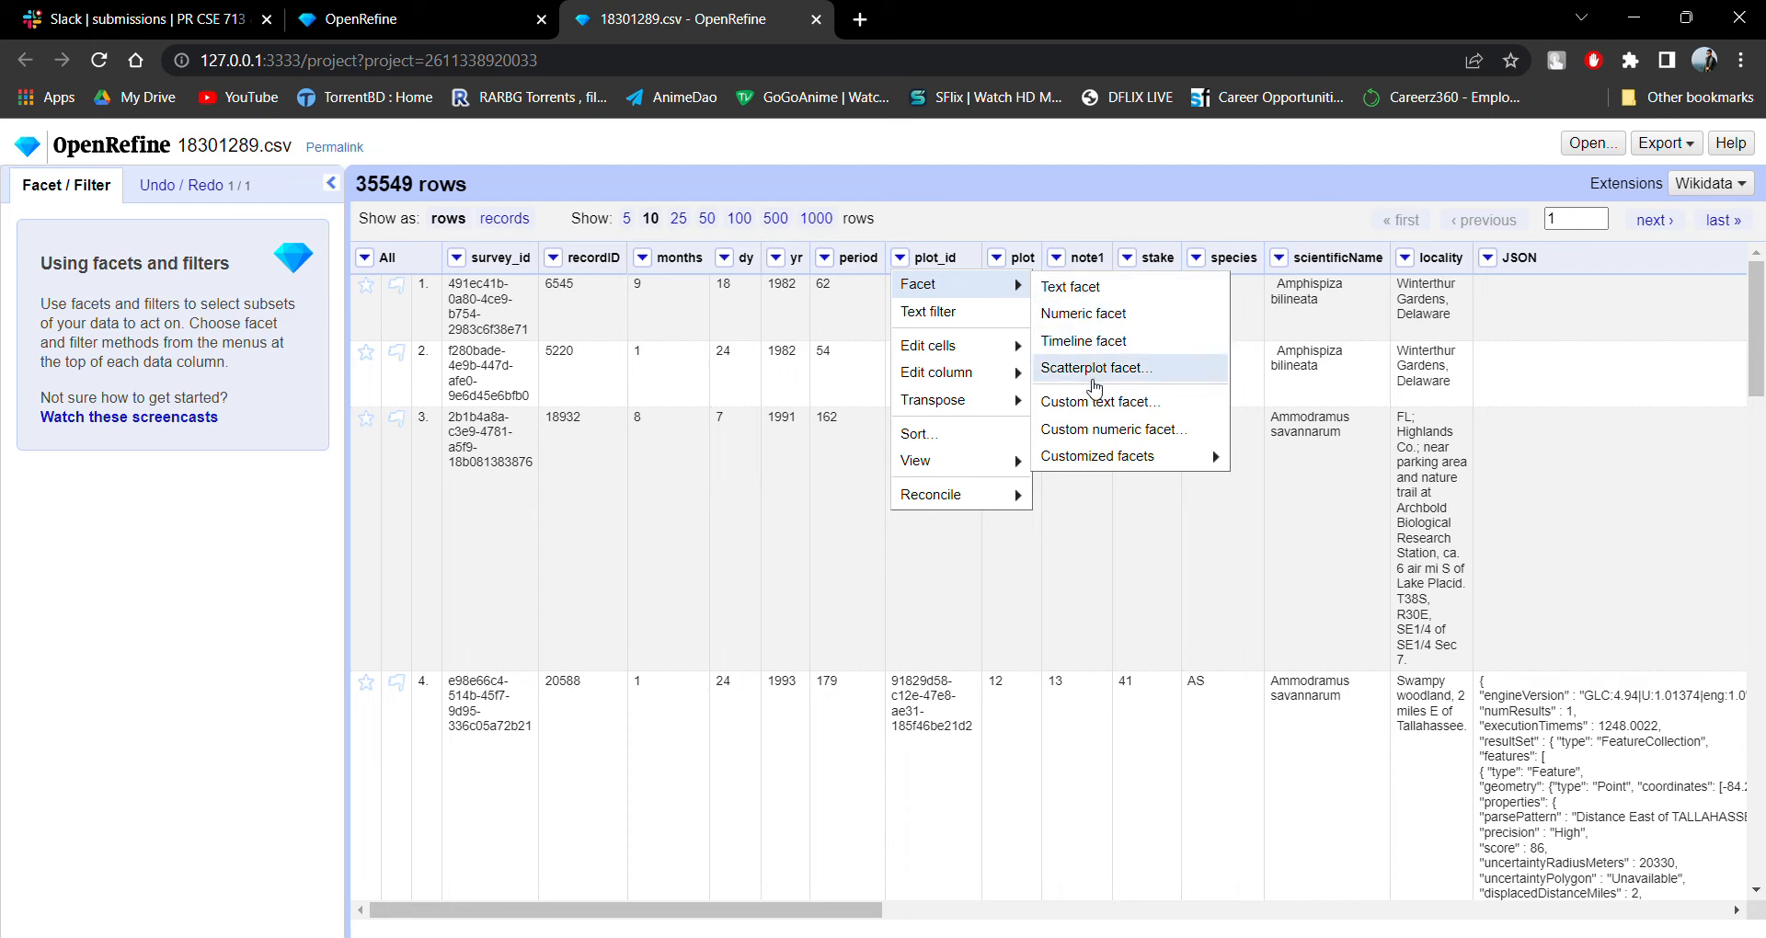
{"action": "left_click", "coordinate": [1106, 320]}
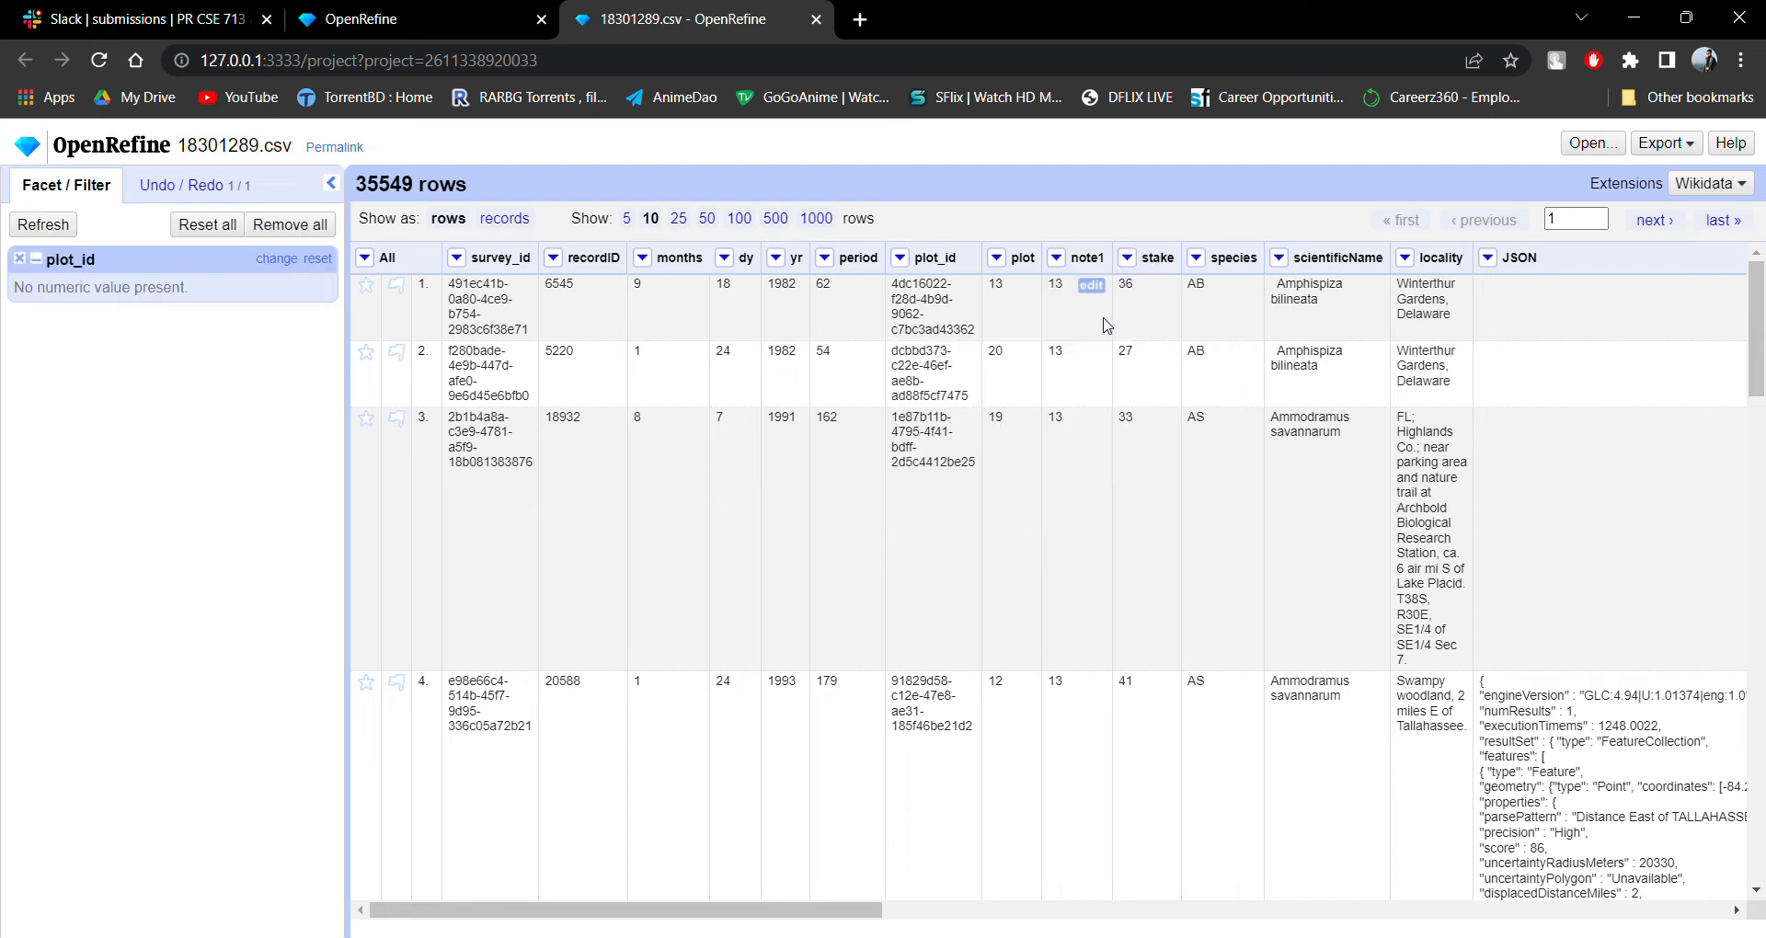
Add a timeline facet on the note1 column and remove both the plot_id and note1 facets.
{"action": "left_click", "coordinate": [1057, 257]}
{"action": "mouse_move", "coordinate": [1123, 345]}
{"action": "mouse_move", "coordinate": [1131, 284]}
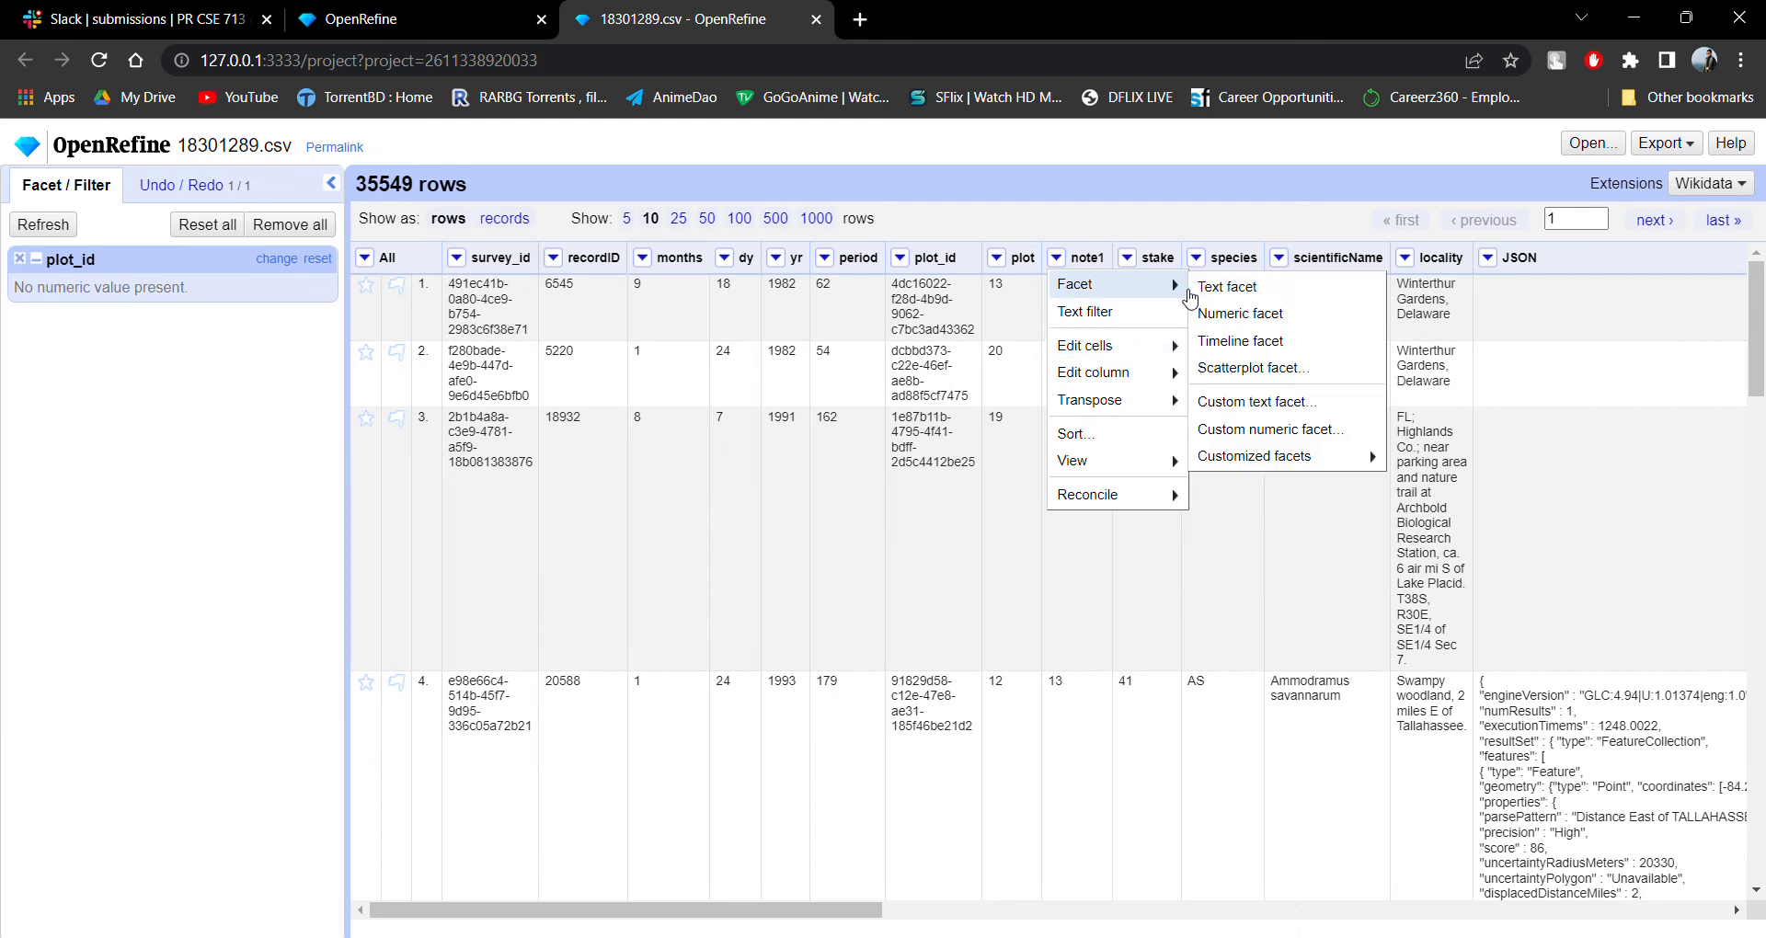
{"action": "left_click", "coordinate": [1231, 342]}
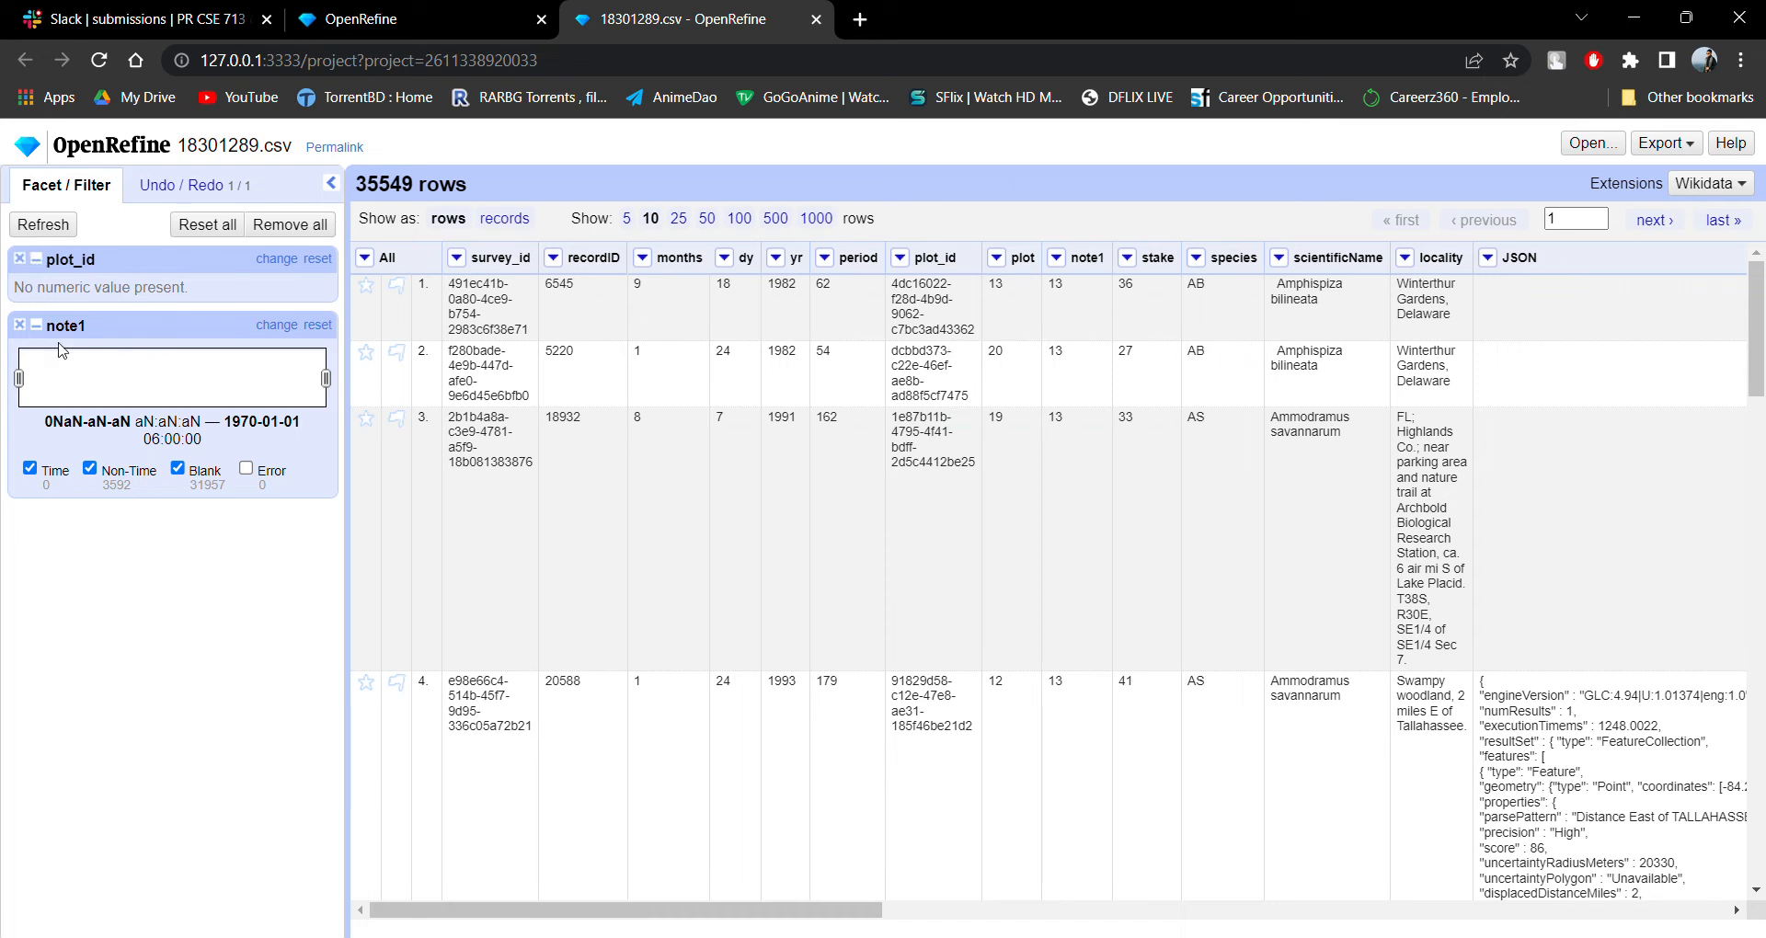
{"action": "left_click", "coordinate": [19, 258]}
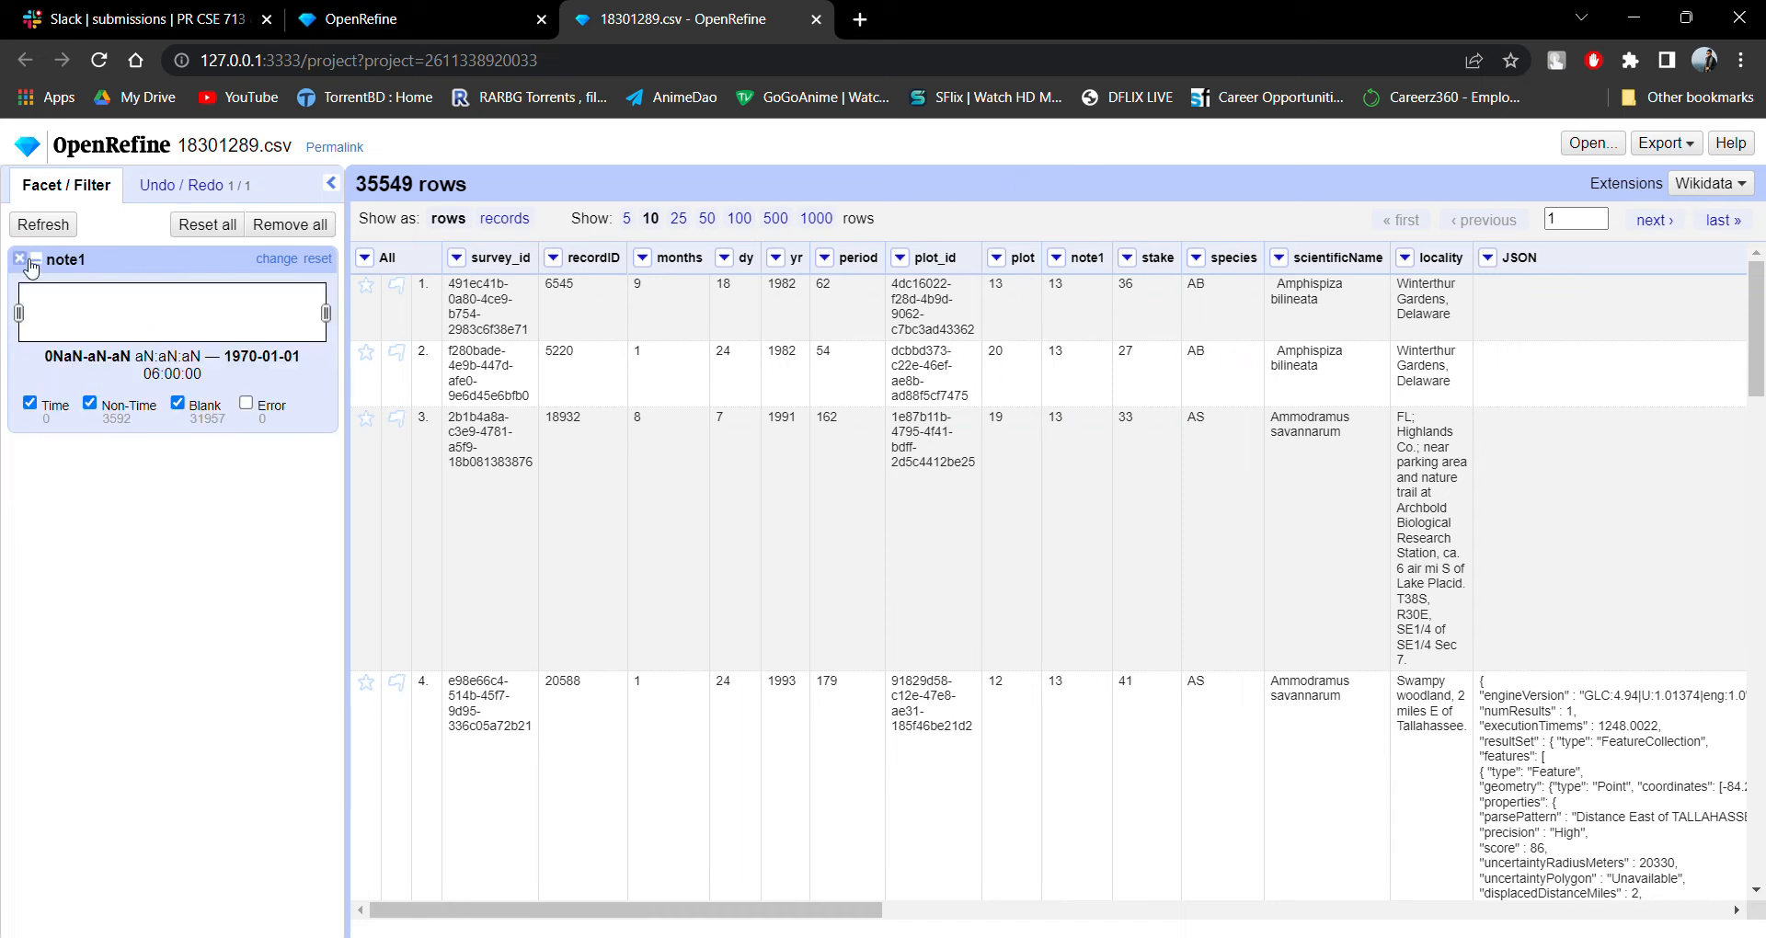
{"action": "left_click", "coordinate": [20, 258]}
Add a timeline facet on the yr column and remove it again.
{"action": "left_click", "coordinate": [779, 263]}
{"action": "mouse_move", "coordinate": [796, 285]}
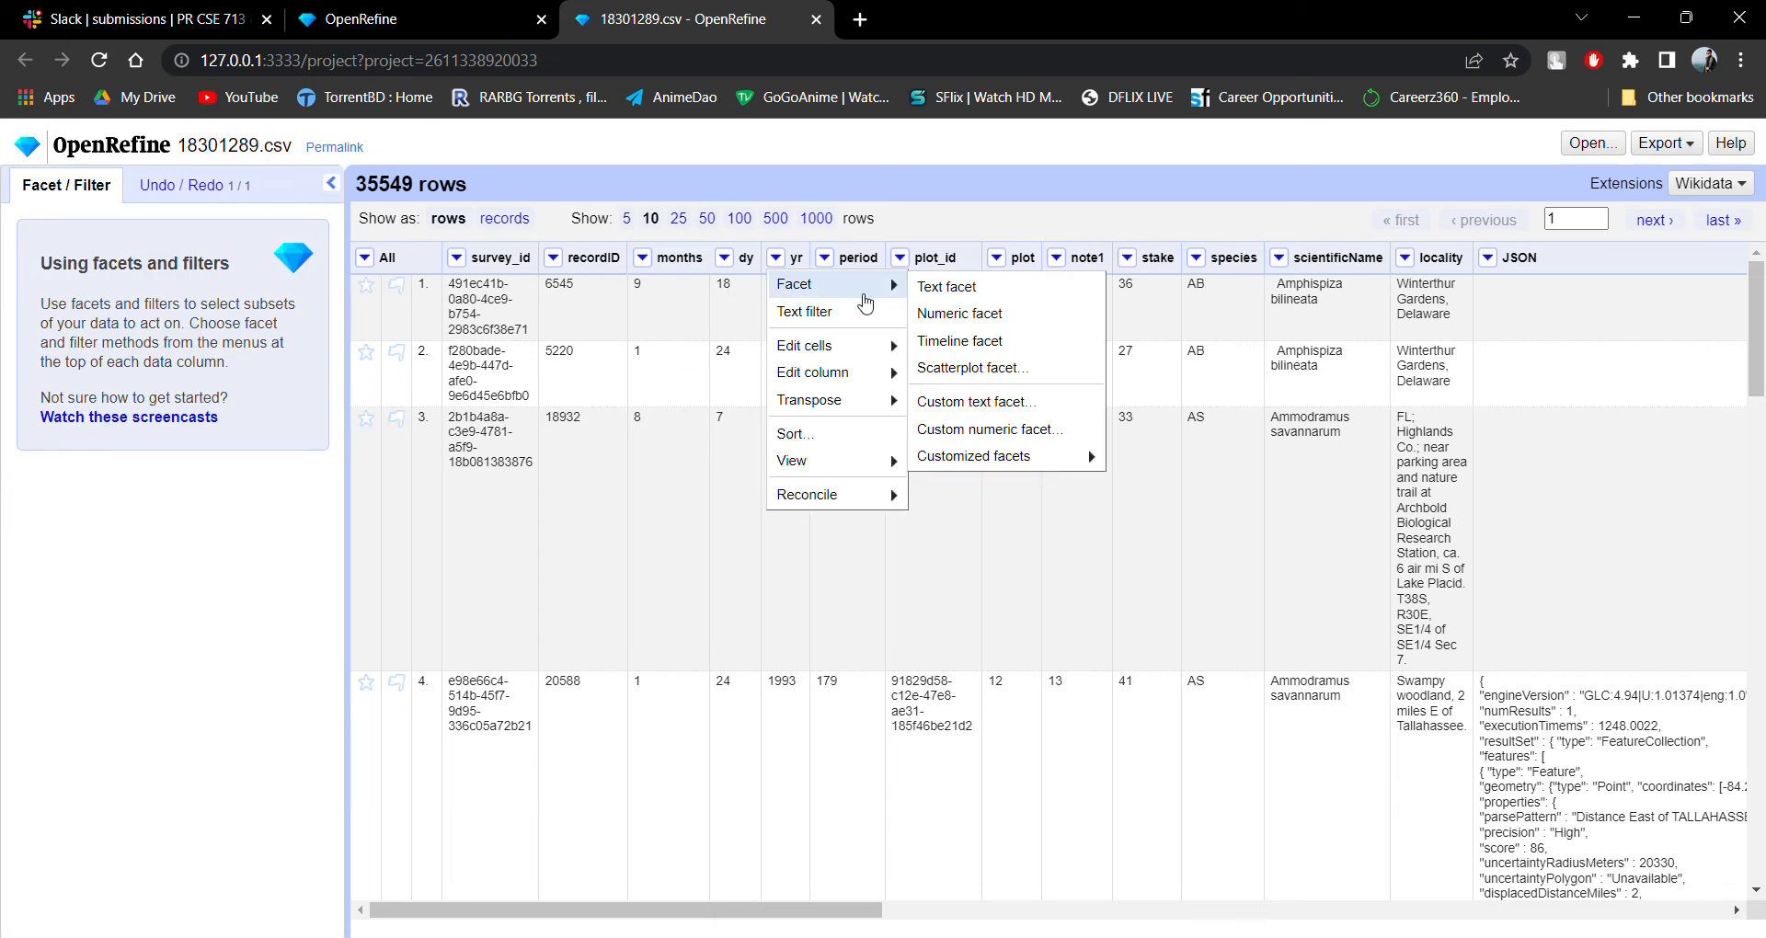
{"action": "left_click", "coordinate": [947, 333]}
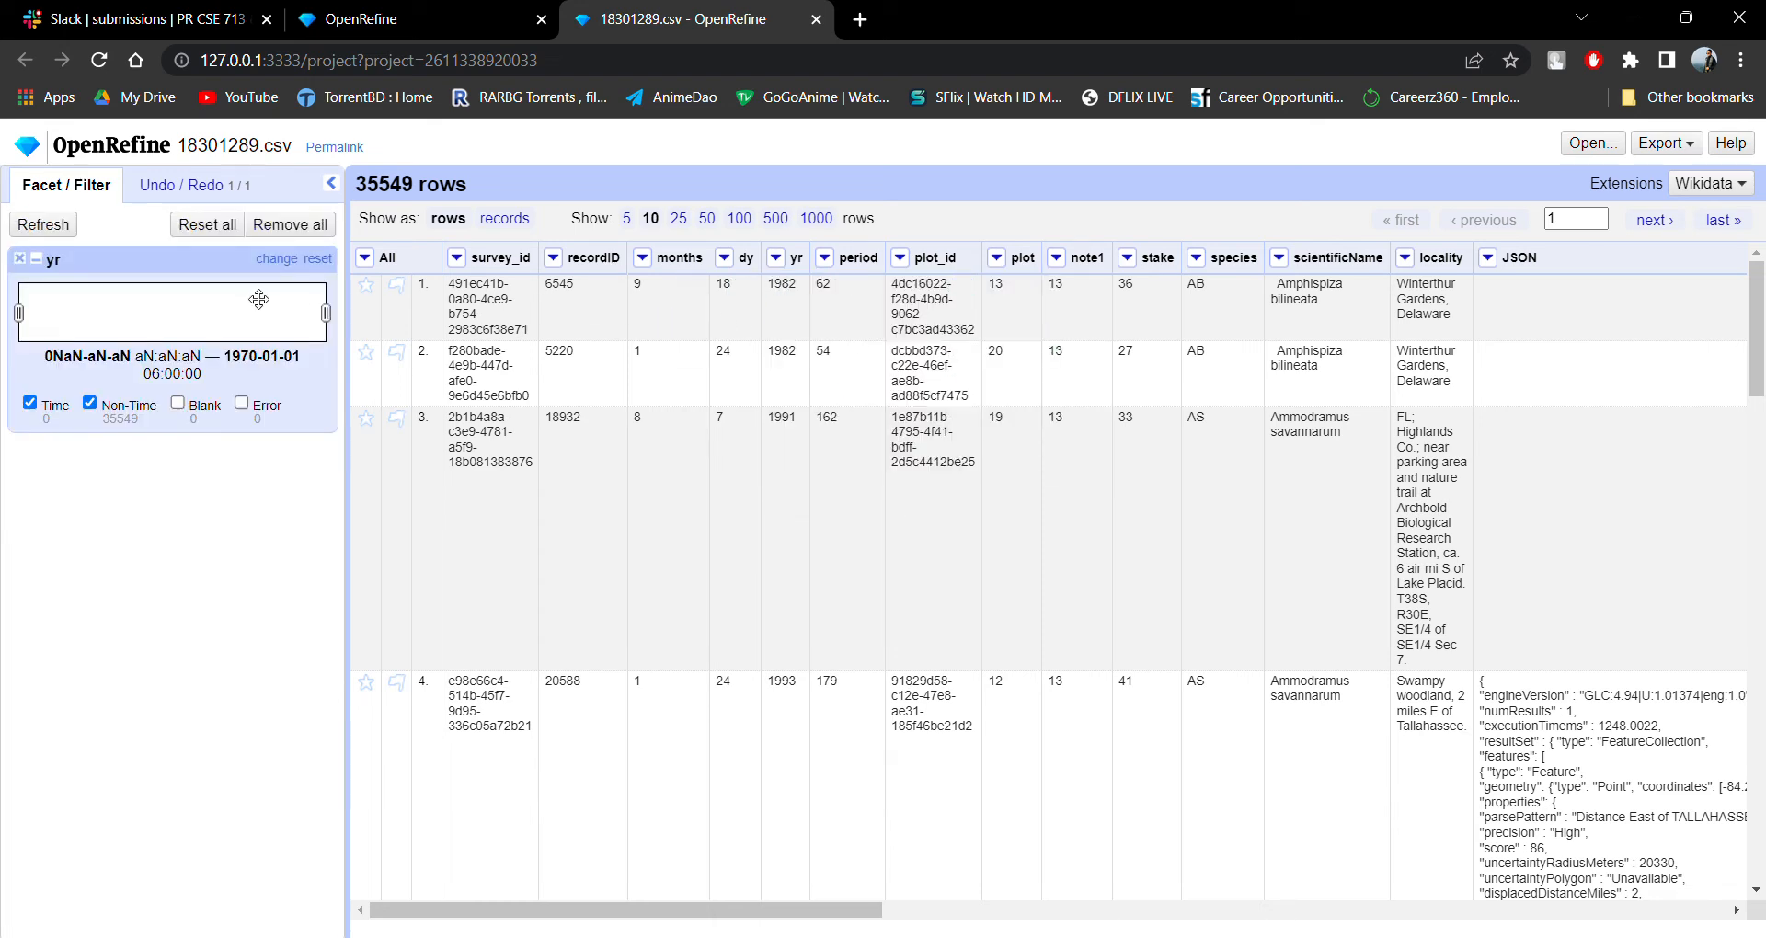
{"action": "left_click", "coordinate": [89, 403]}
{"action": "left_click", "coordinate": [20, 259]}
Try a timeline facet on the scientificName column and remove it.
{"action": "left_click", "coordinate": [1279, 259]}
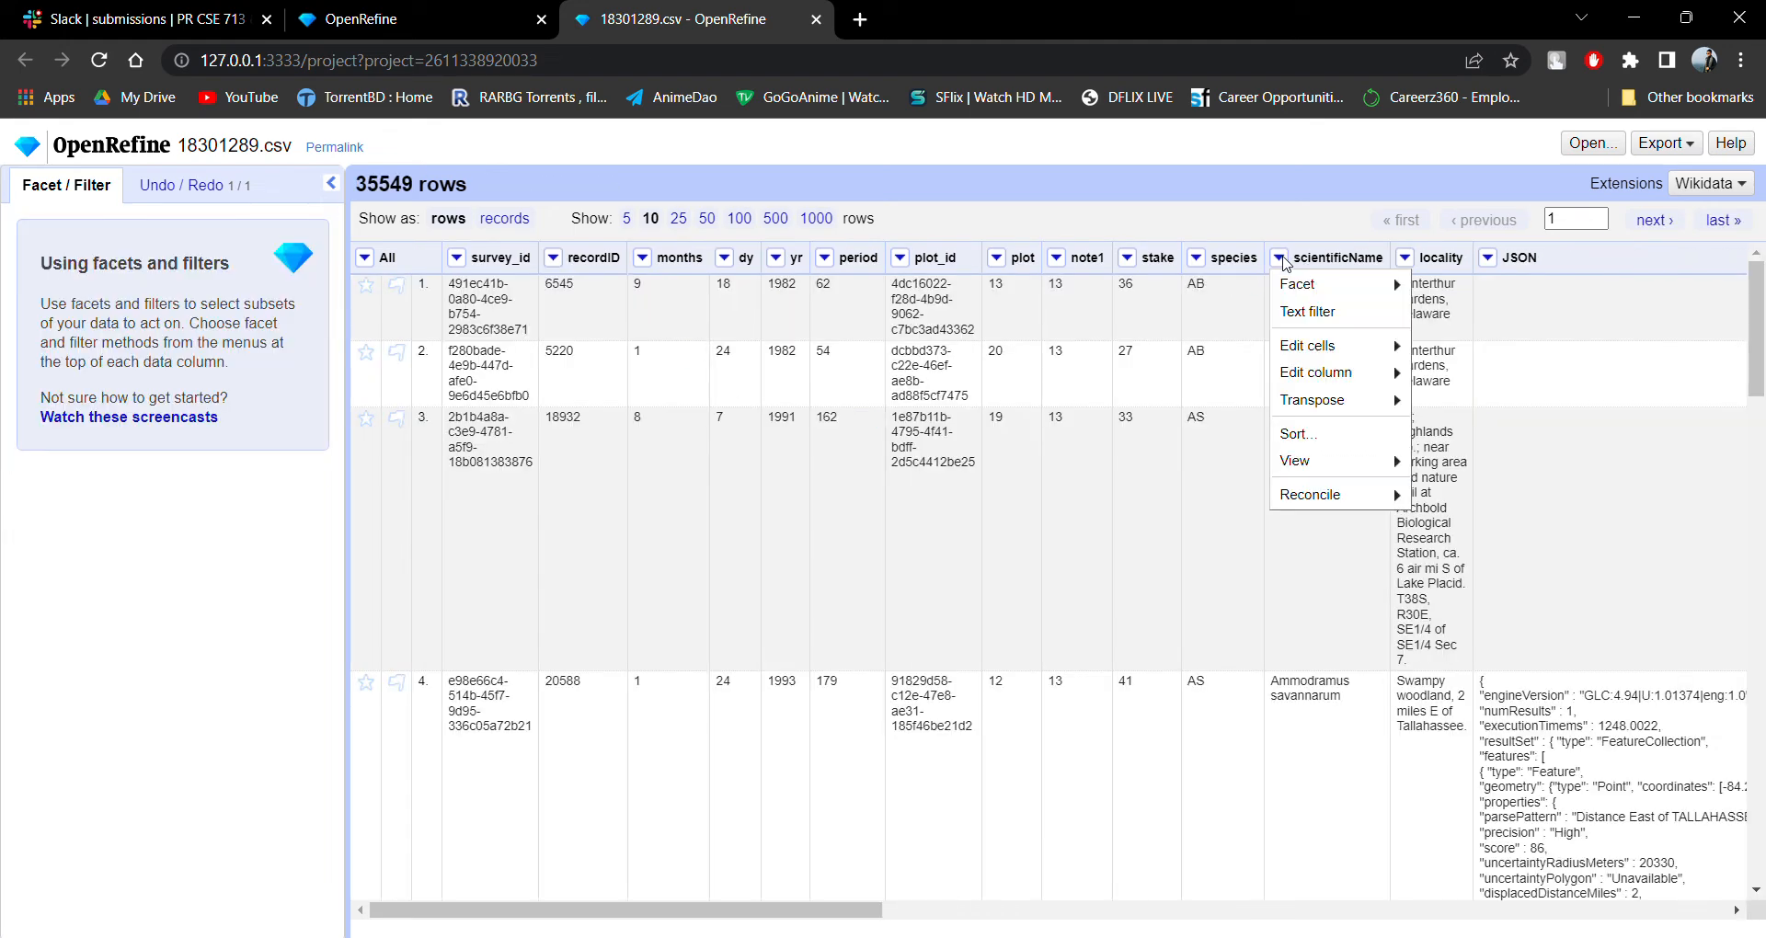
{"action": "mouse_move", "coordinate": [1340, 284]}
{"action": "left_click", "coordinate": [1469, 347]}
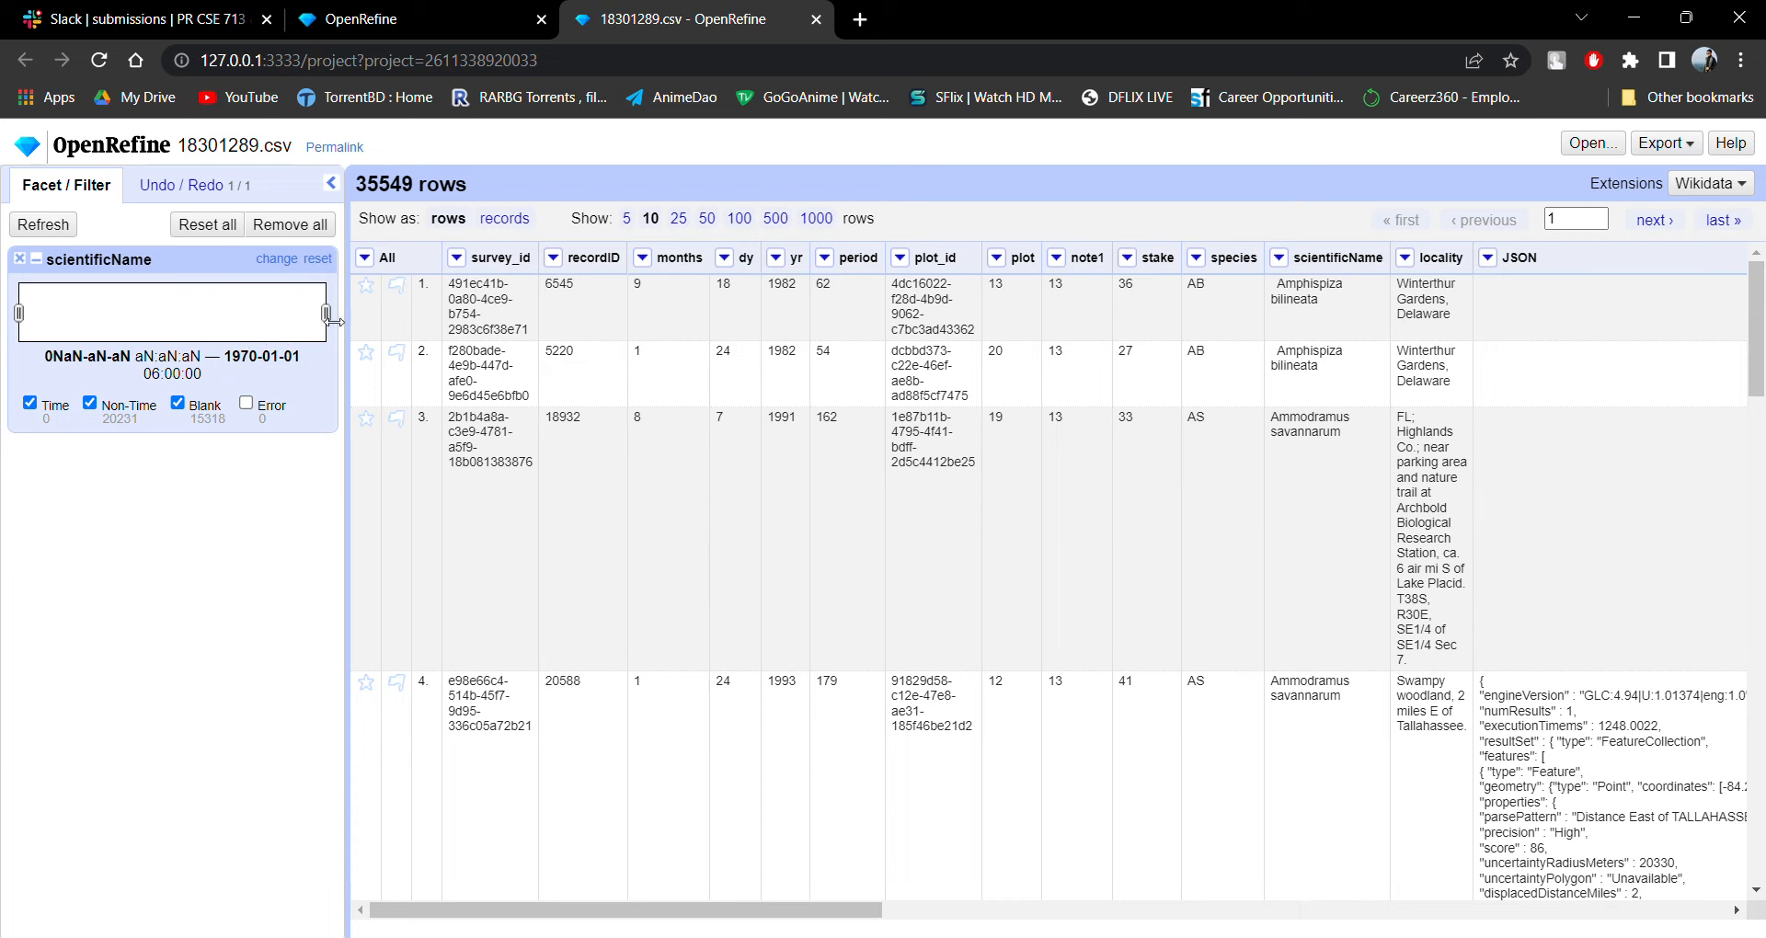
{"action": "mouse_move", "coordinate": [326, 313]}
{"action": "left_mouse_down"}
{"action": "mouse_move", "coordinate": [249, 316]}
{"action": "mouse_move", "coordinate": [327, 314]}
{"action": "left_mouse_up"}
{"action": "left_click", "coordinate": [23, 261]}
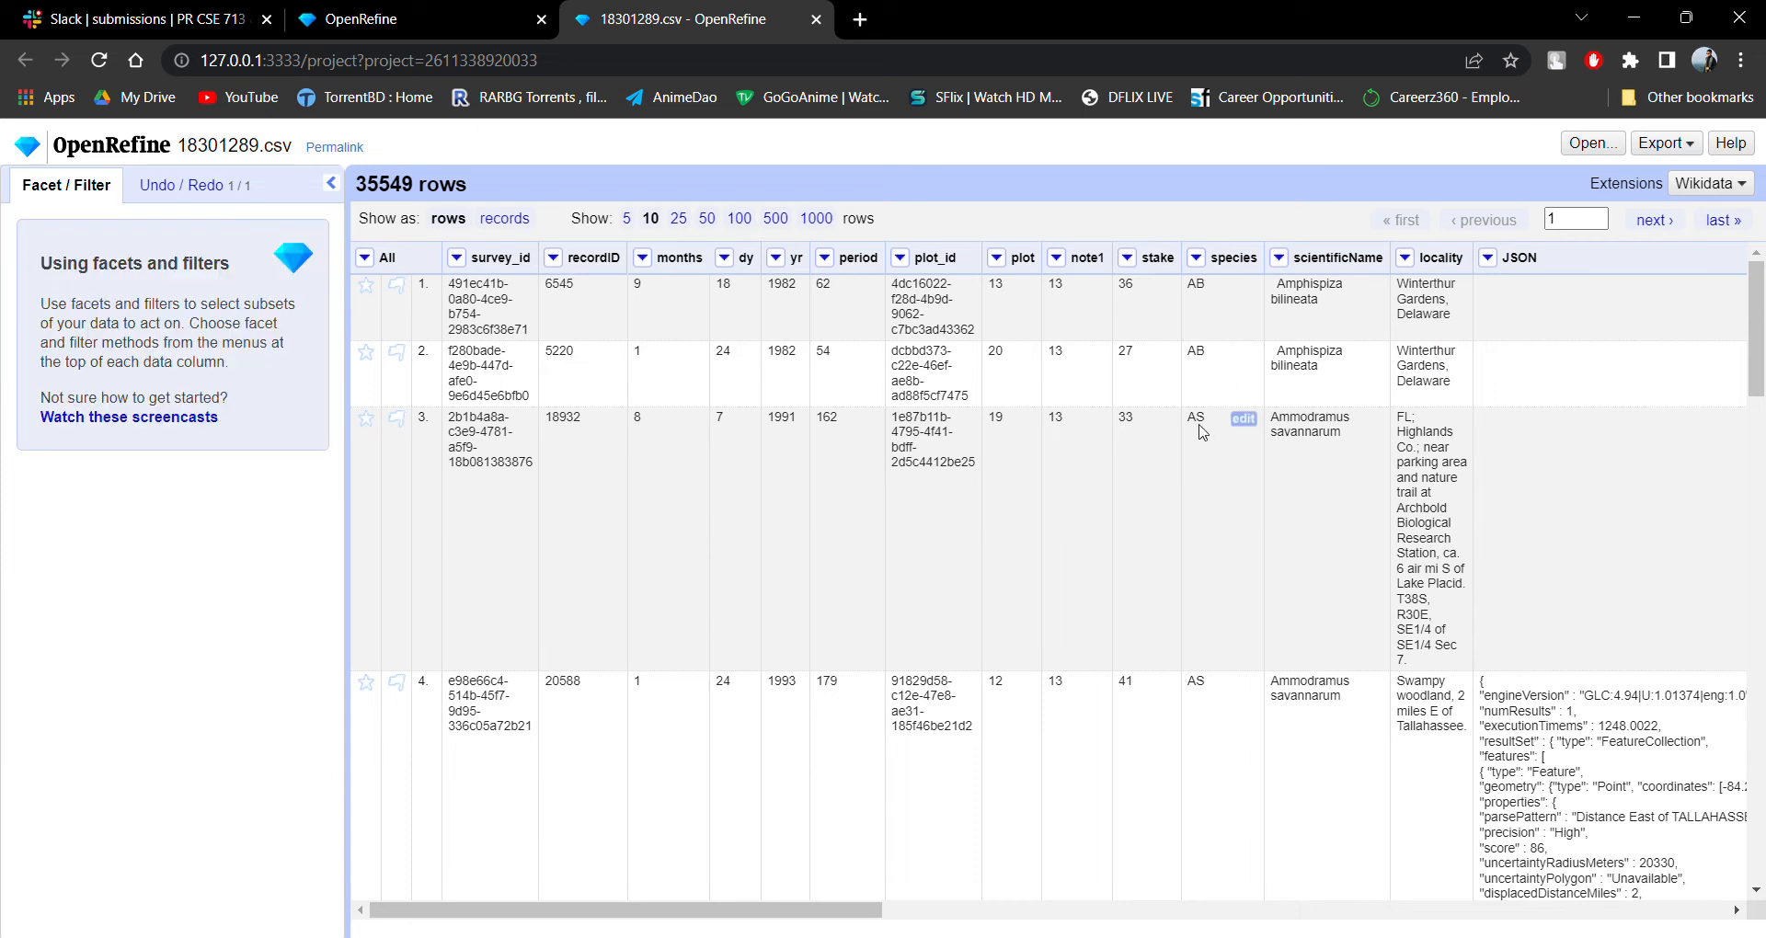
Create a timeline facet on the locality column and clear it again.
{"action": "left_click", "coordinate": [1406, 259]}
{"action": "mouse_move", "coordinate": [1490, 287]}
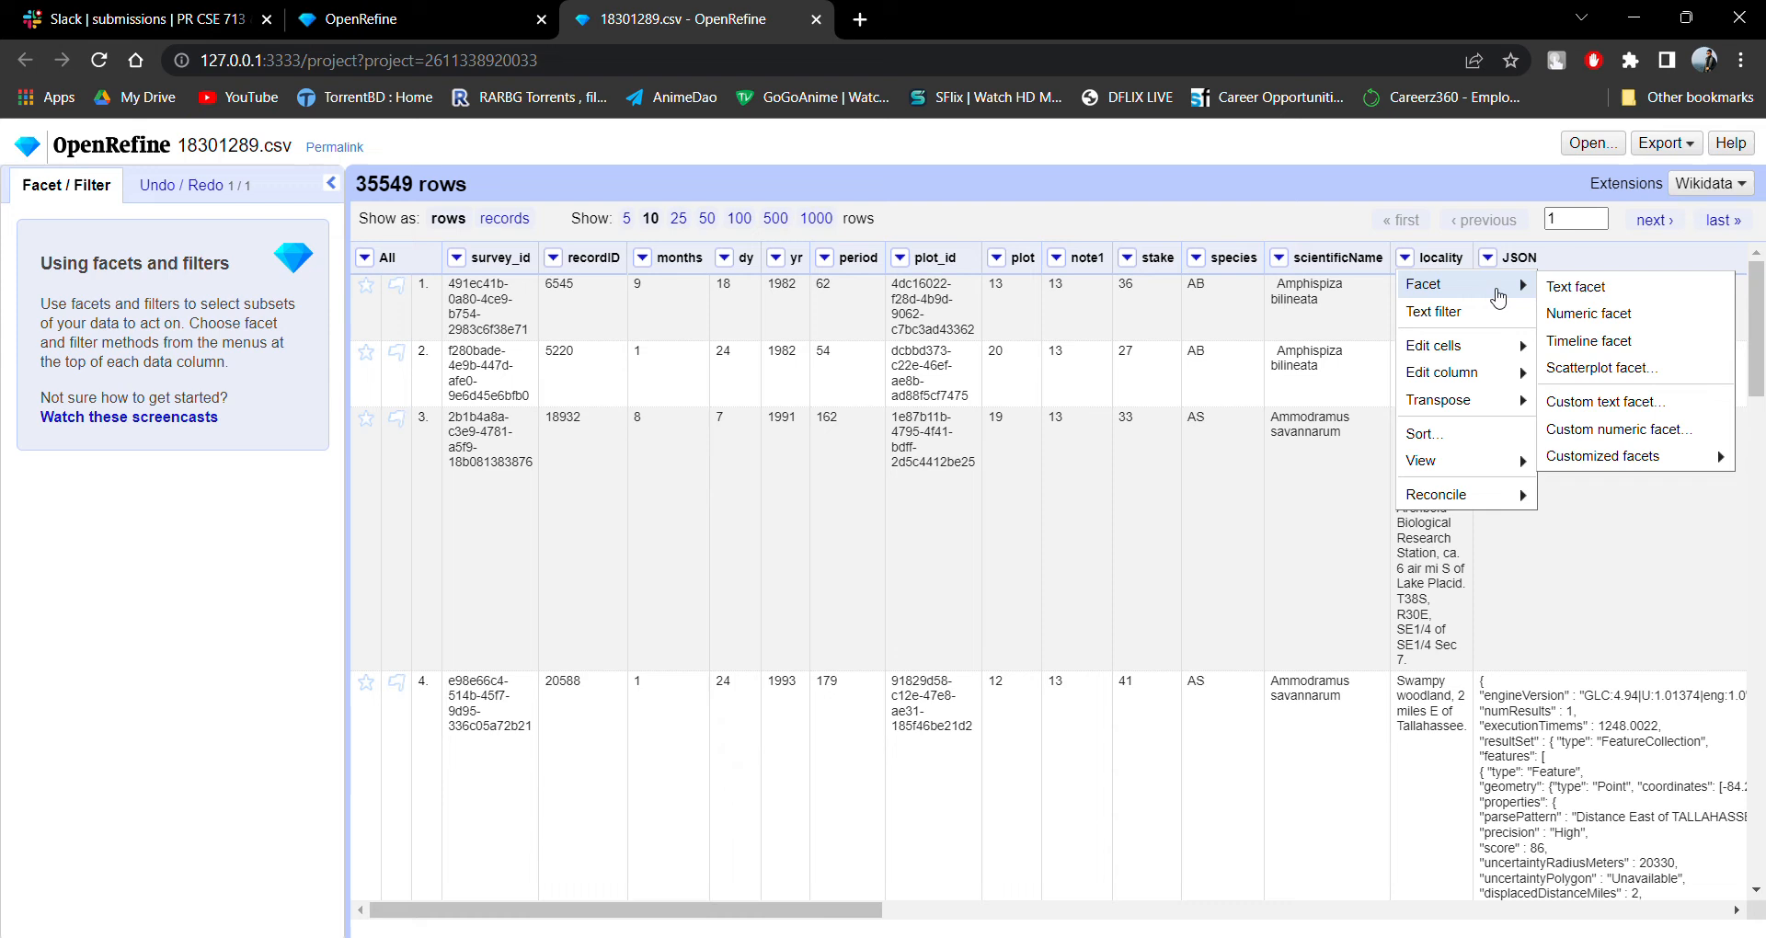
{"action": "left_click", "coordinate": [1585, 344]}
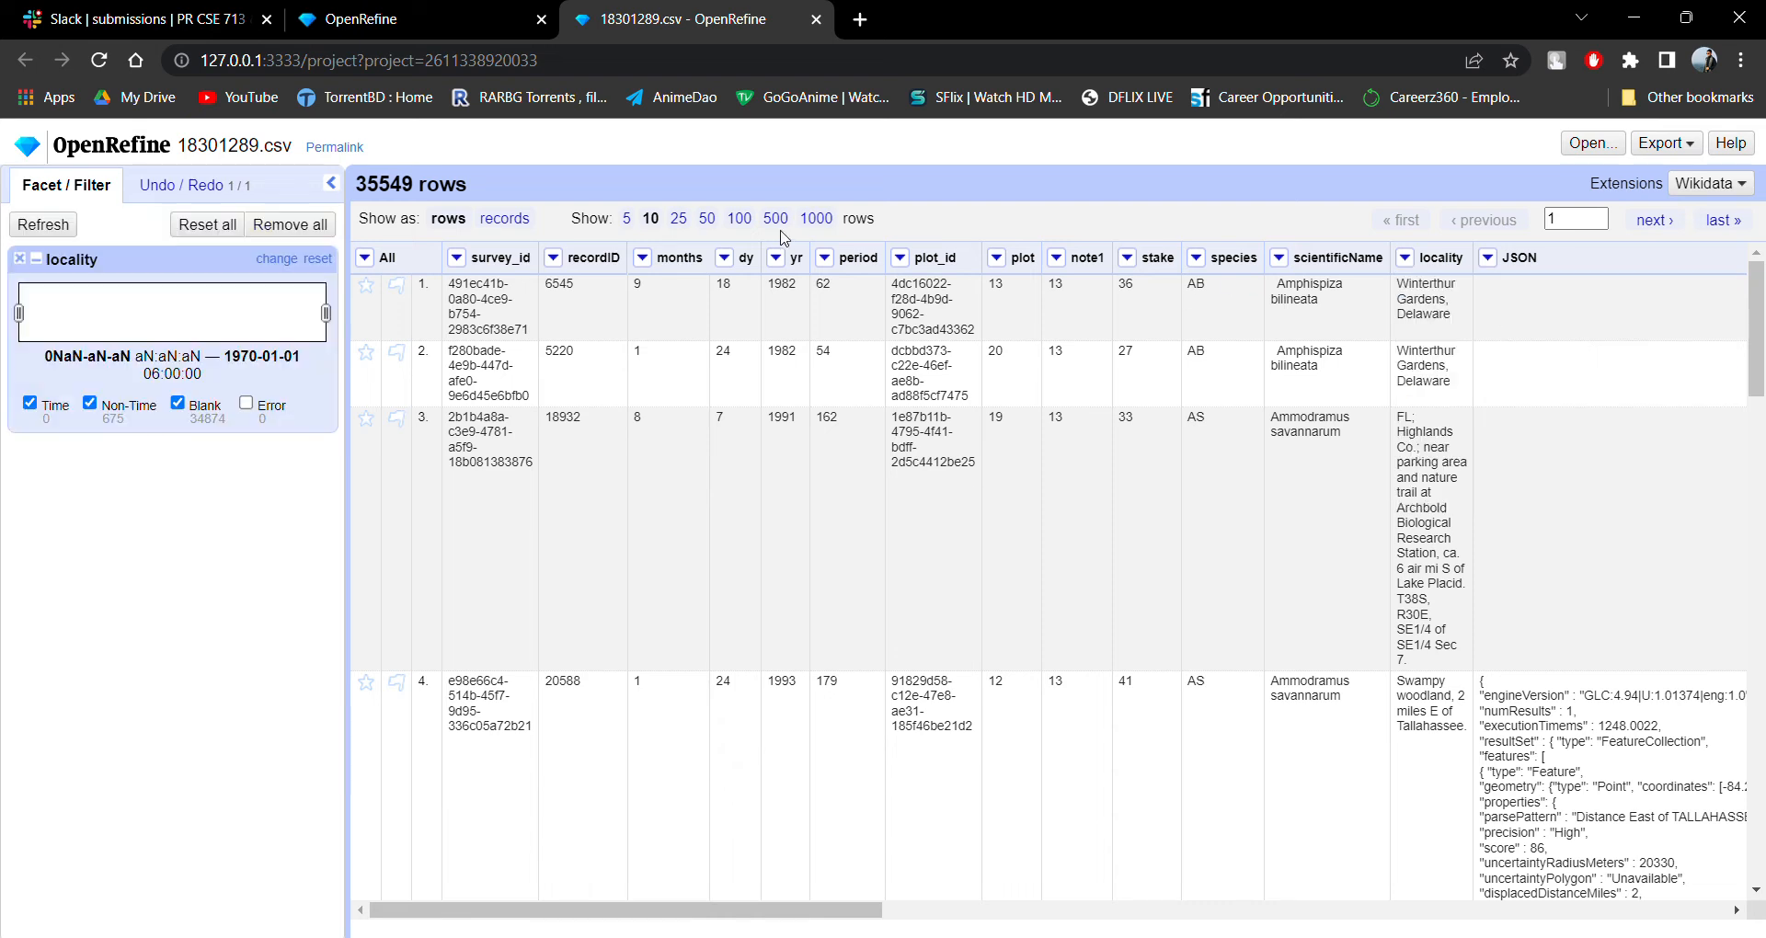
{"action": "left_click", "coordinate": [19, 258]}
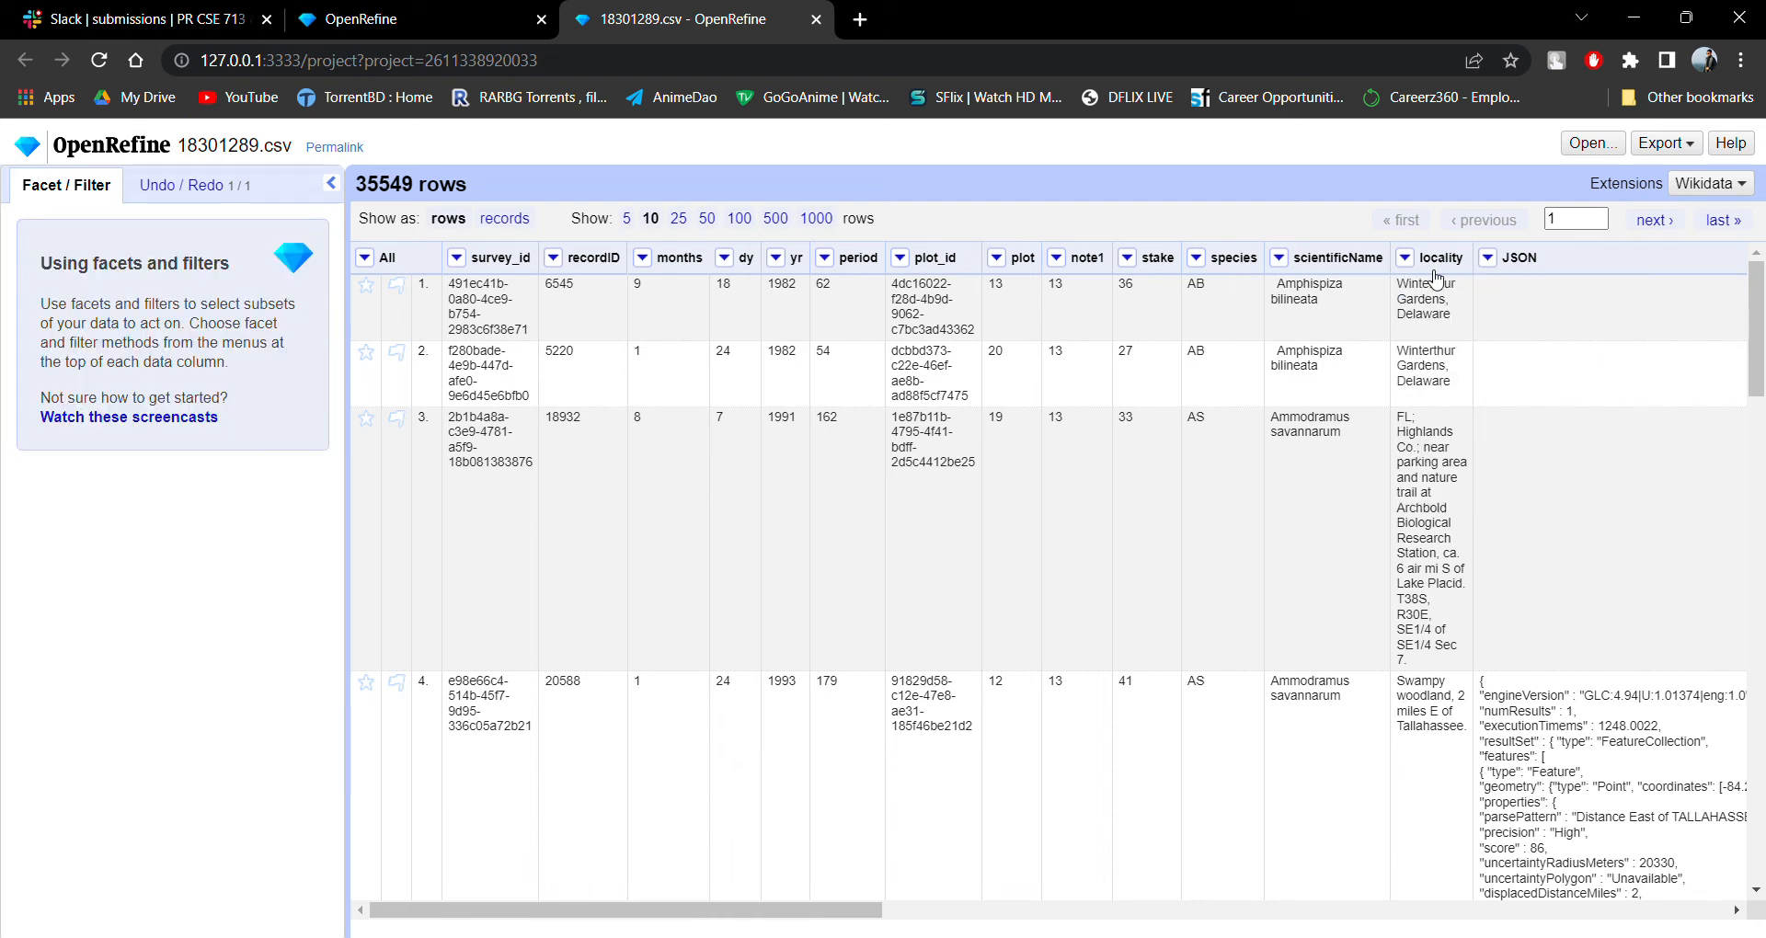
Add a numeric facet on the locality column.
{"action": "left_click", "coordinate": [1404, 257]}
{"action": "mouse_move", "coordinate": [1471, 285]}
{"action": "left_click", "coordinate": [1585, 312]}
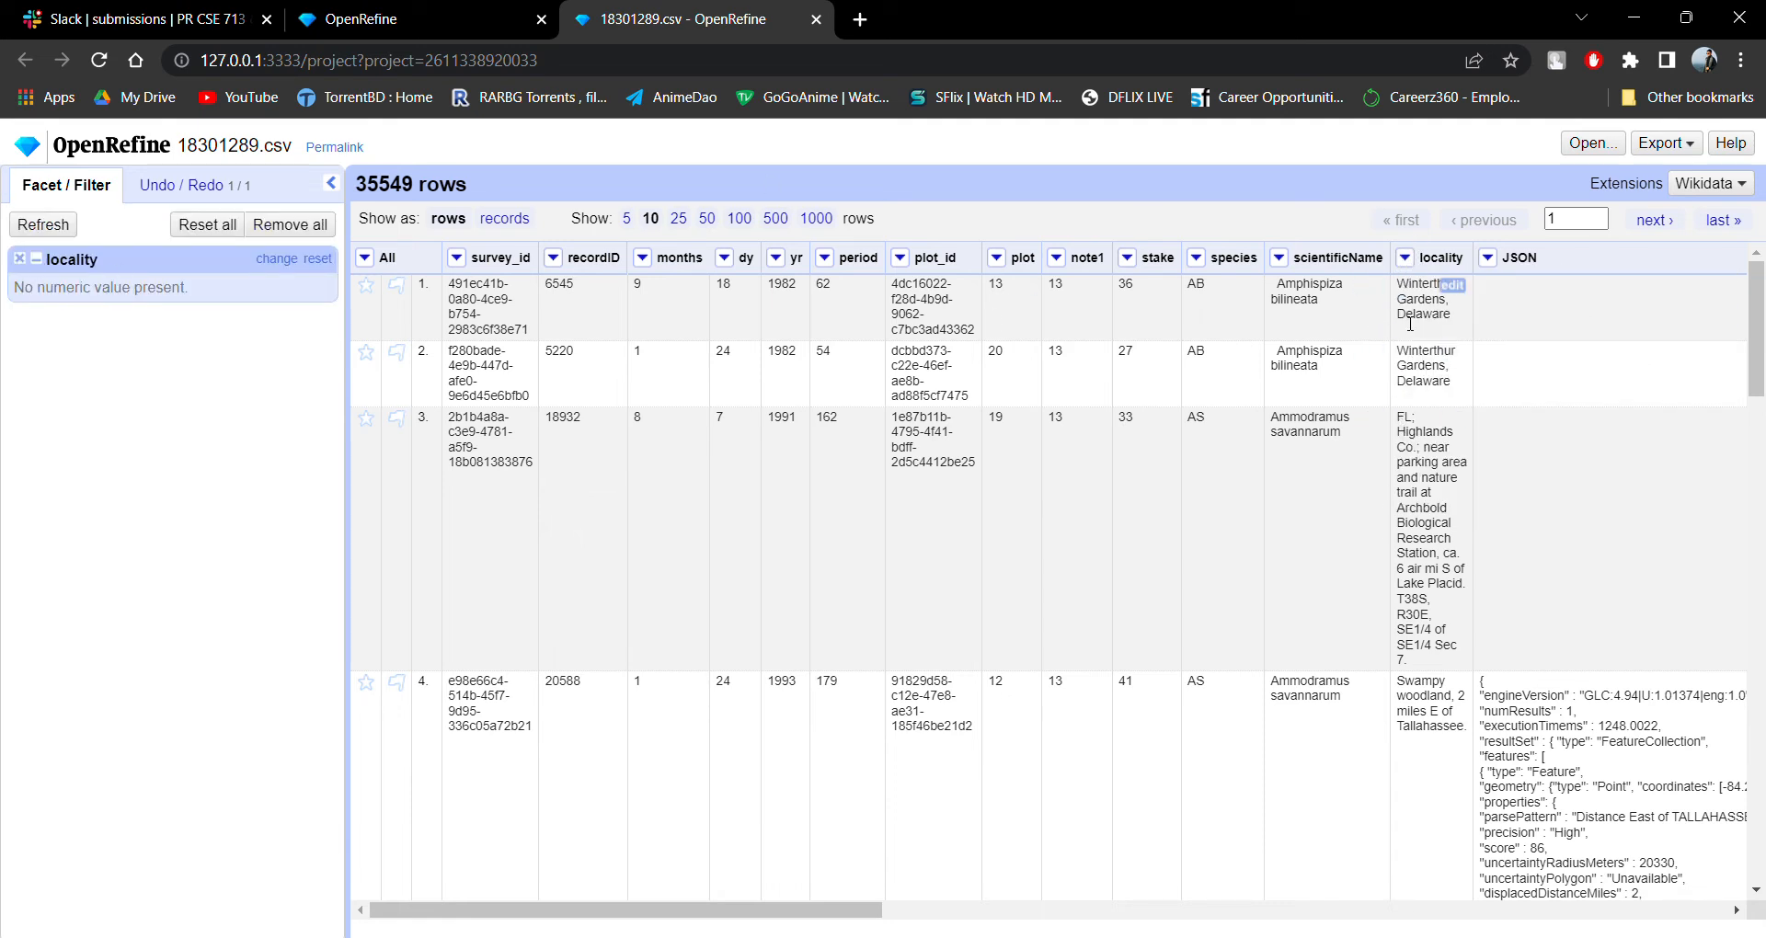
View the scatterplot matrix focusing on the locality column and close it.
{"action": "left_click", "coordinate": [1405, 257]}
{"action": "mouse_move", "coordinate": [1421, 285]}
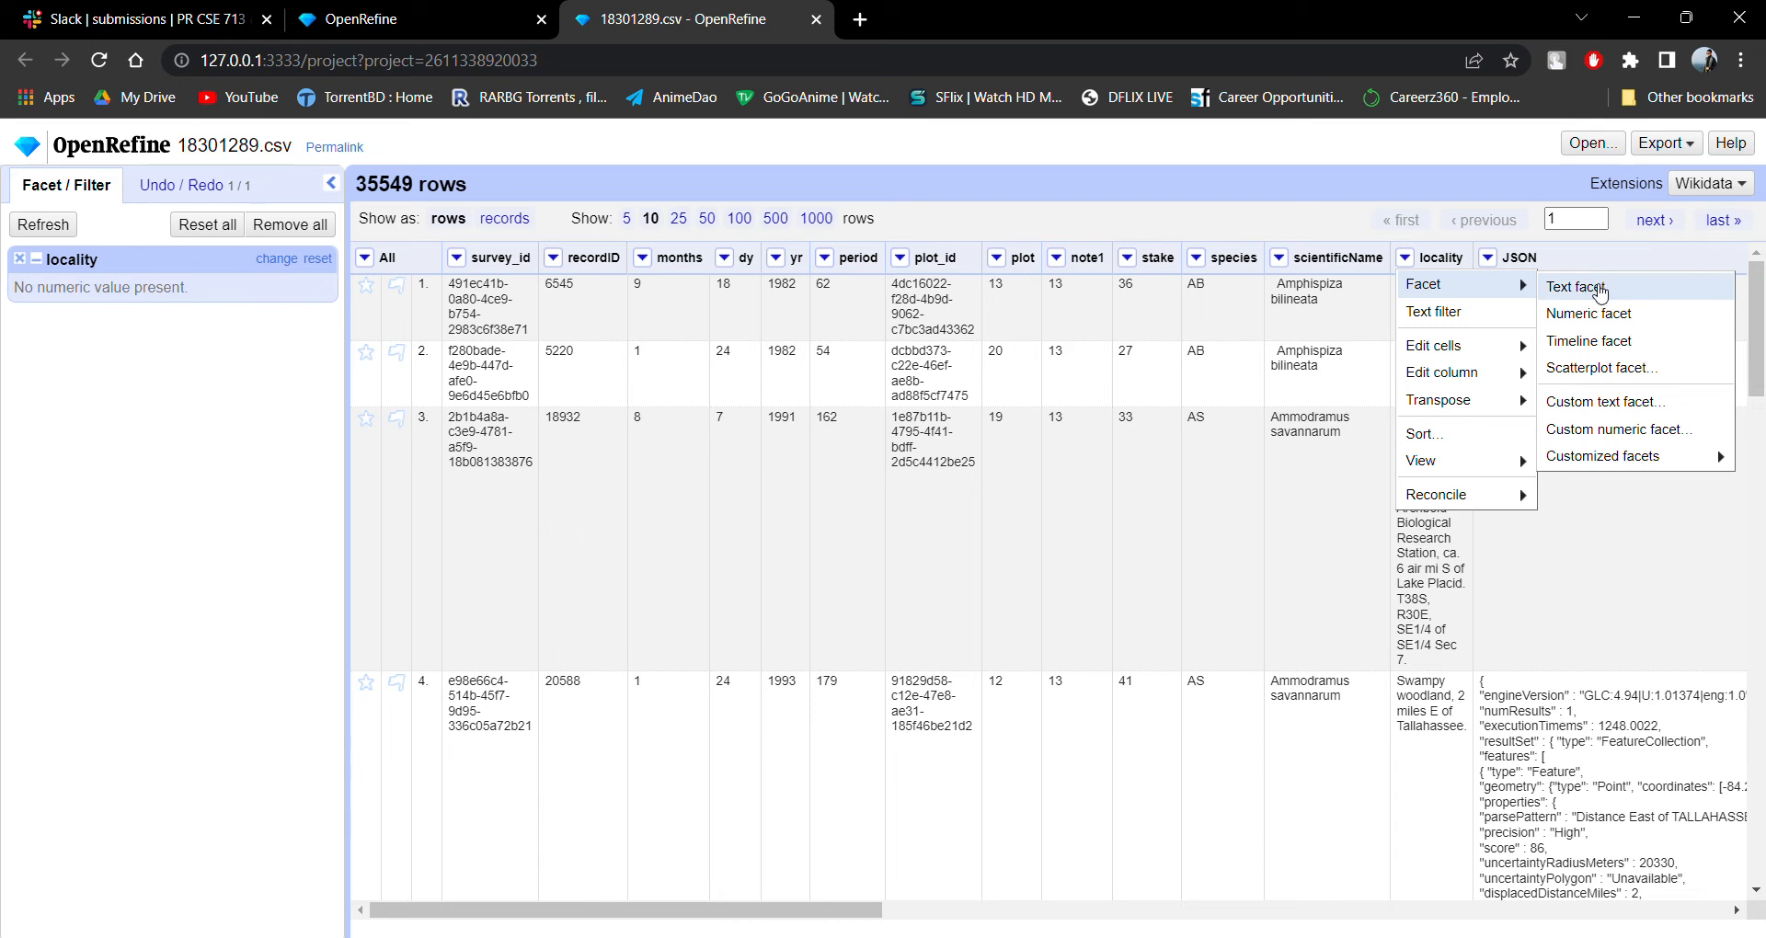
{"action": "left_click", "coordinate": [1604, 370]}
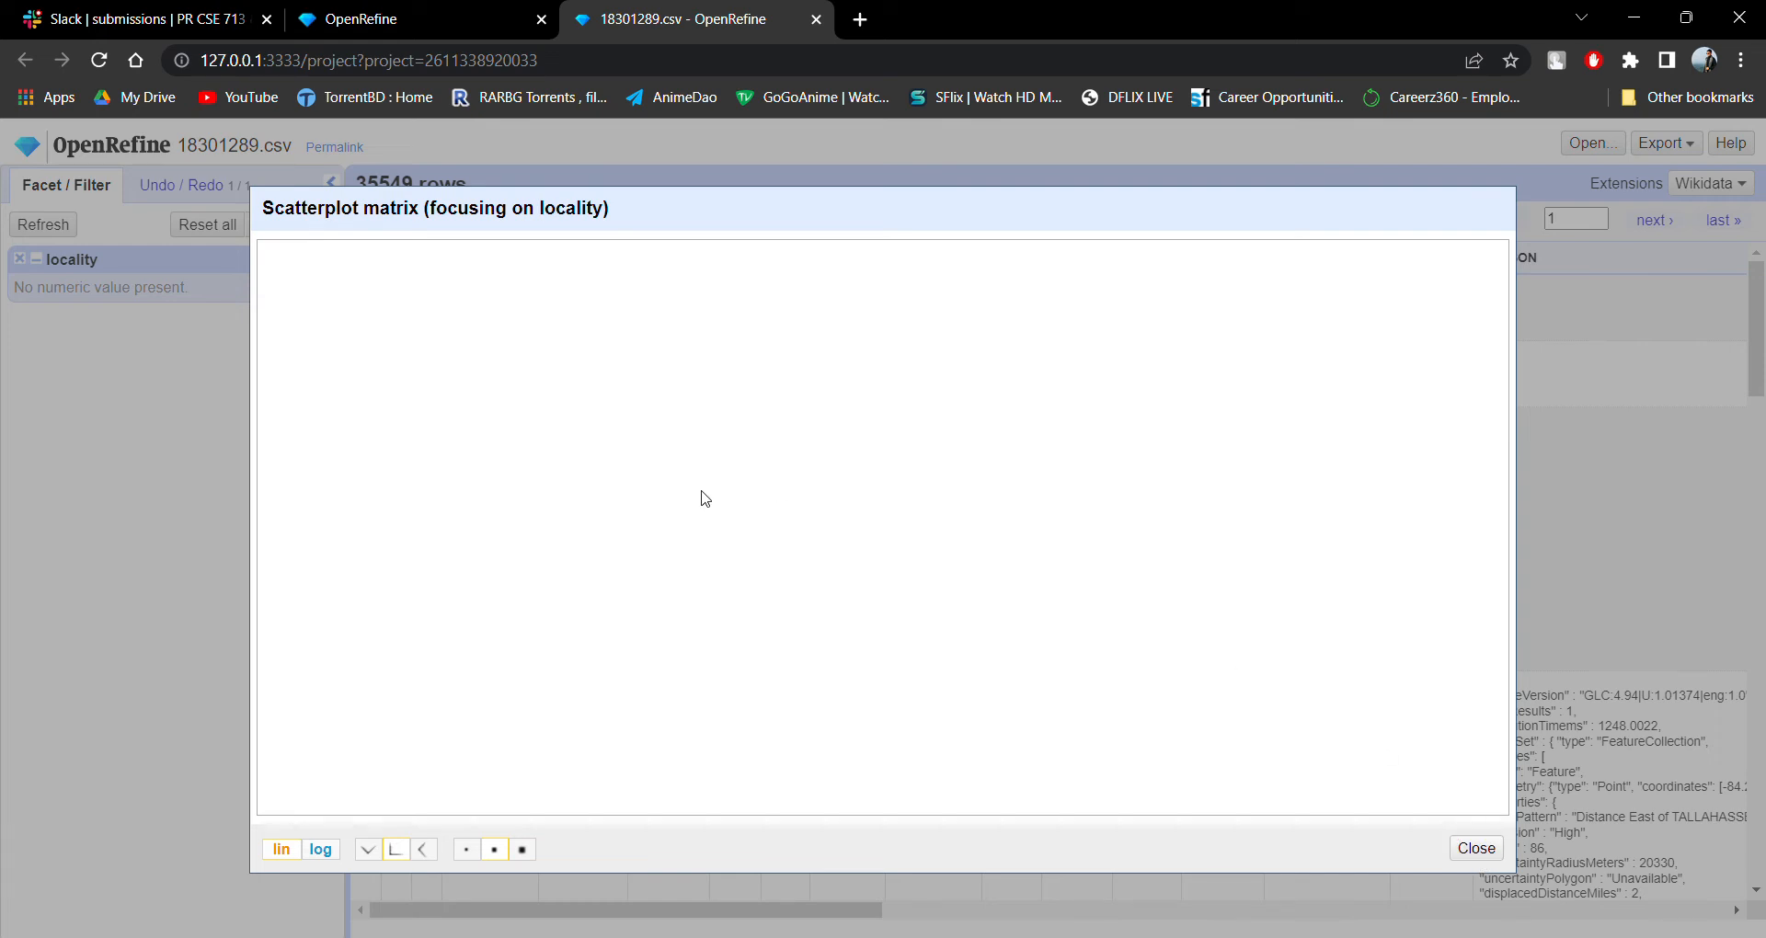
{"action": "left_click", "coordinate": [1477, 850]}
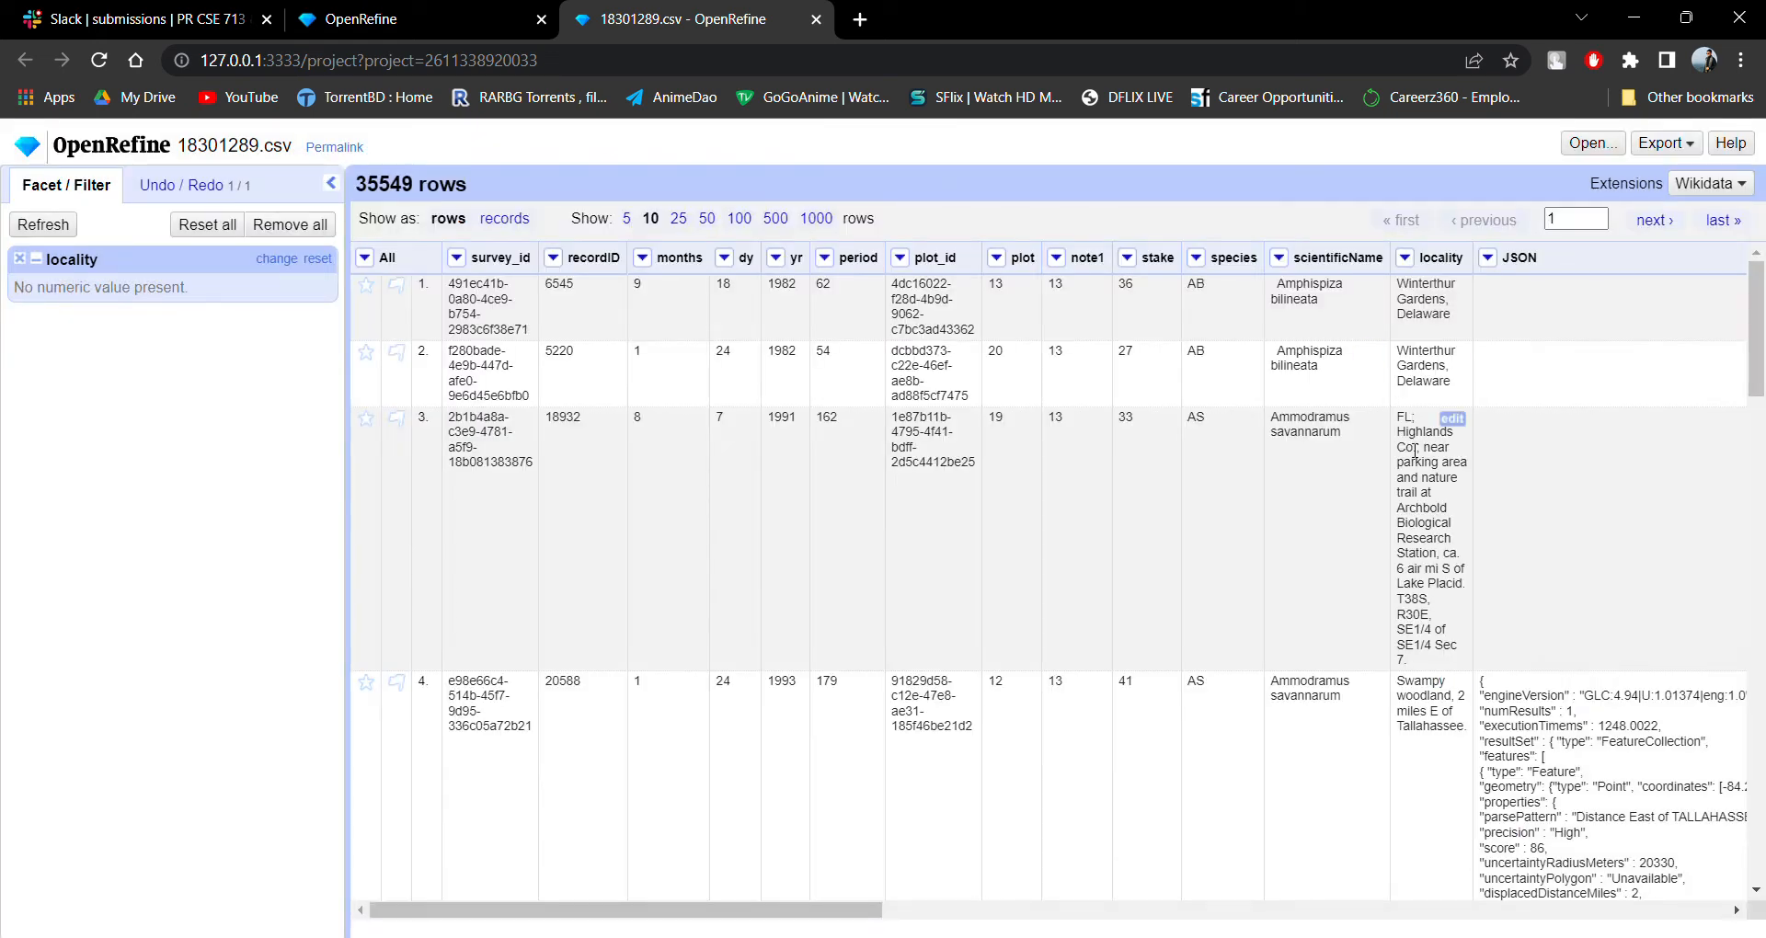
Try a timeline facet on the note1 column with Time values excluded, and remove both the note1 and locality facets.
{"action": "left_click", "coordinate": [1487, 259]}
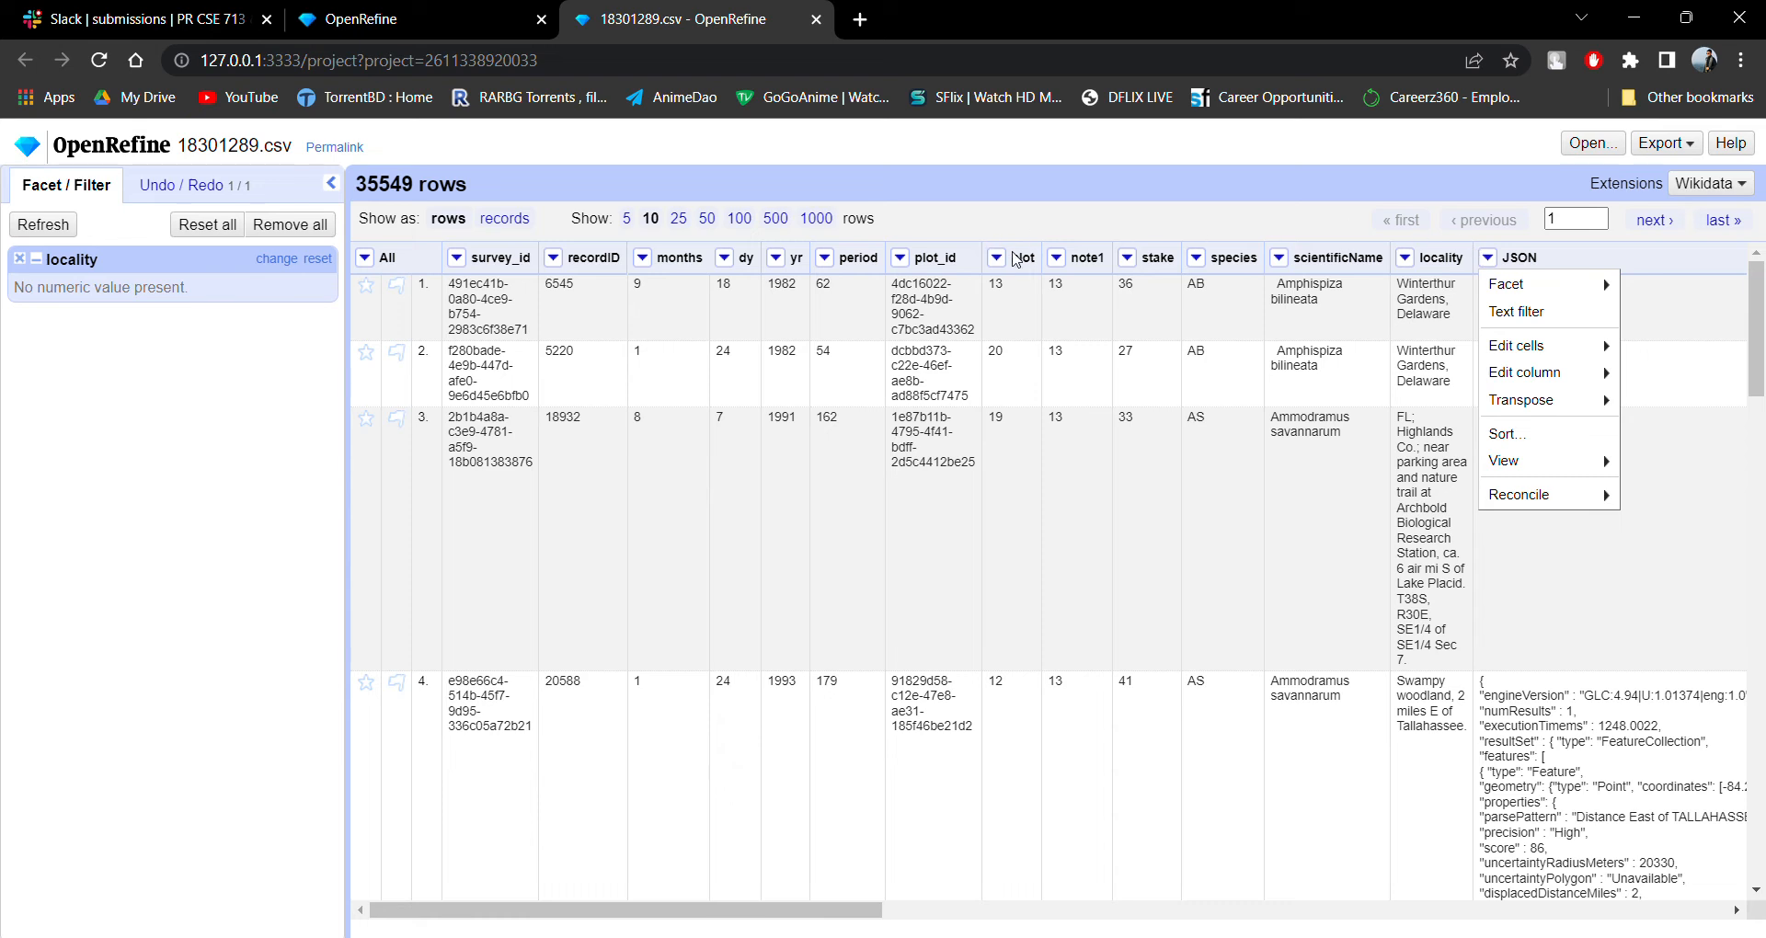
{"action": "left_click", "coordinate": [1056, 259]}
{"action": "left_click", "coordinate": [1056, 258]}
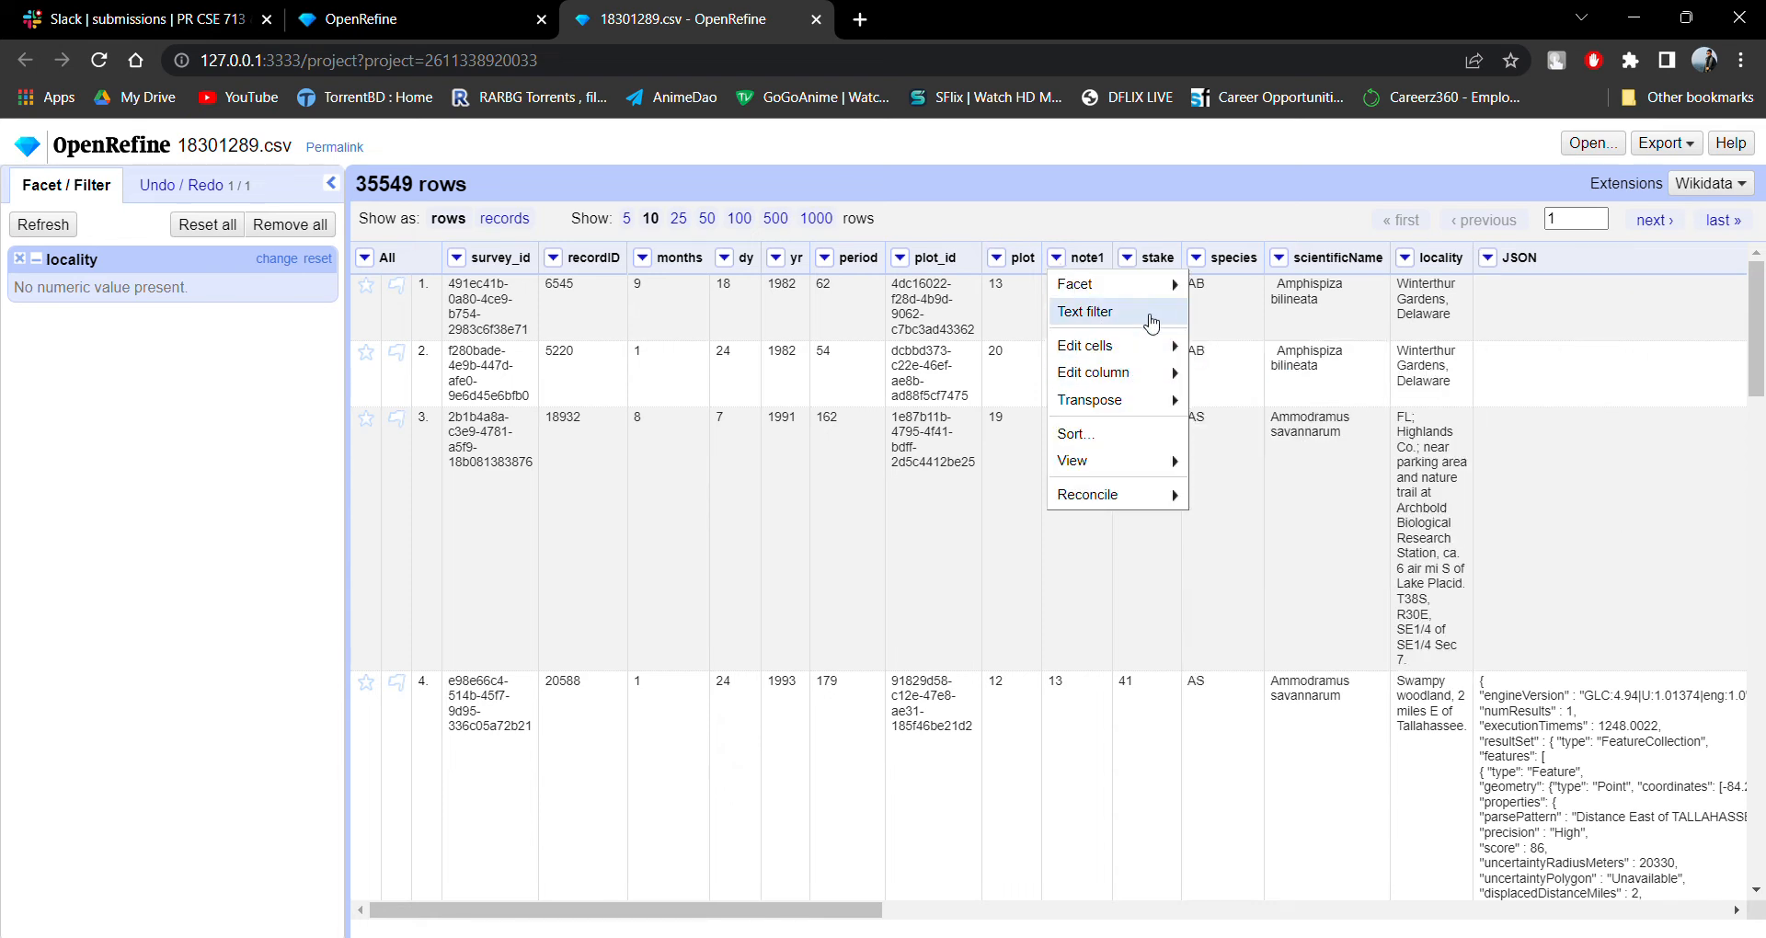
{"action": "mouse_move", "coordinate": [1166, 287]}
{"action": "left_click", "coordinate": [1253, 340]}
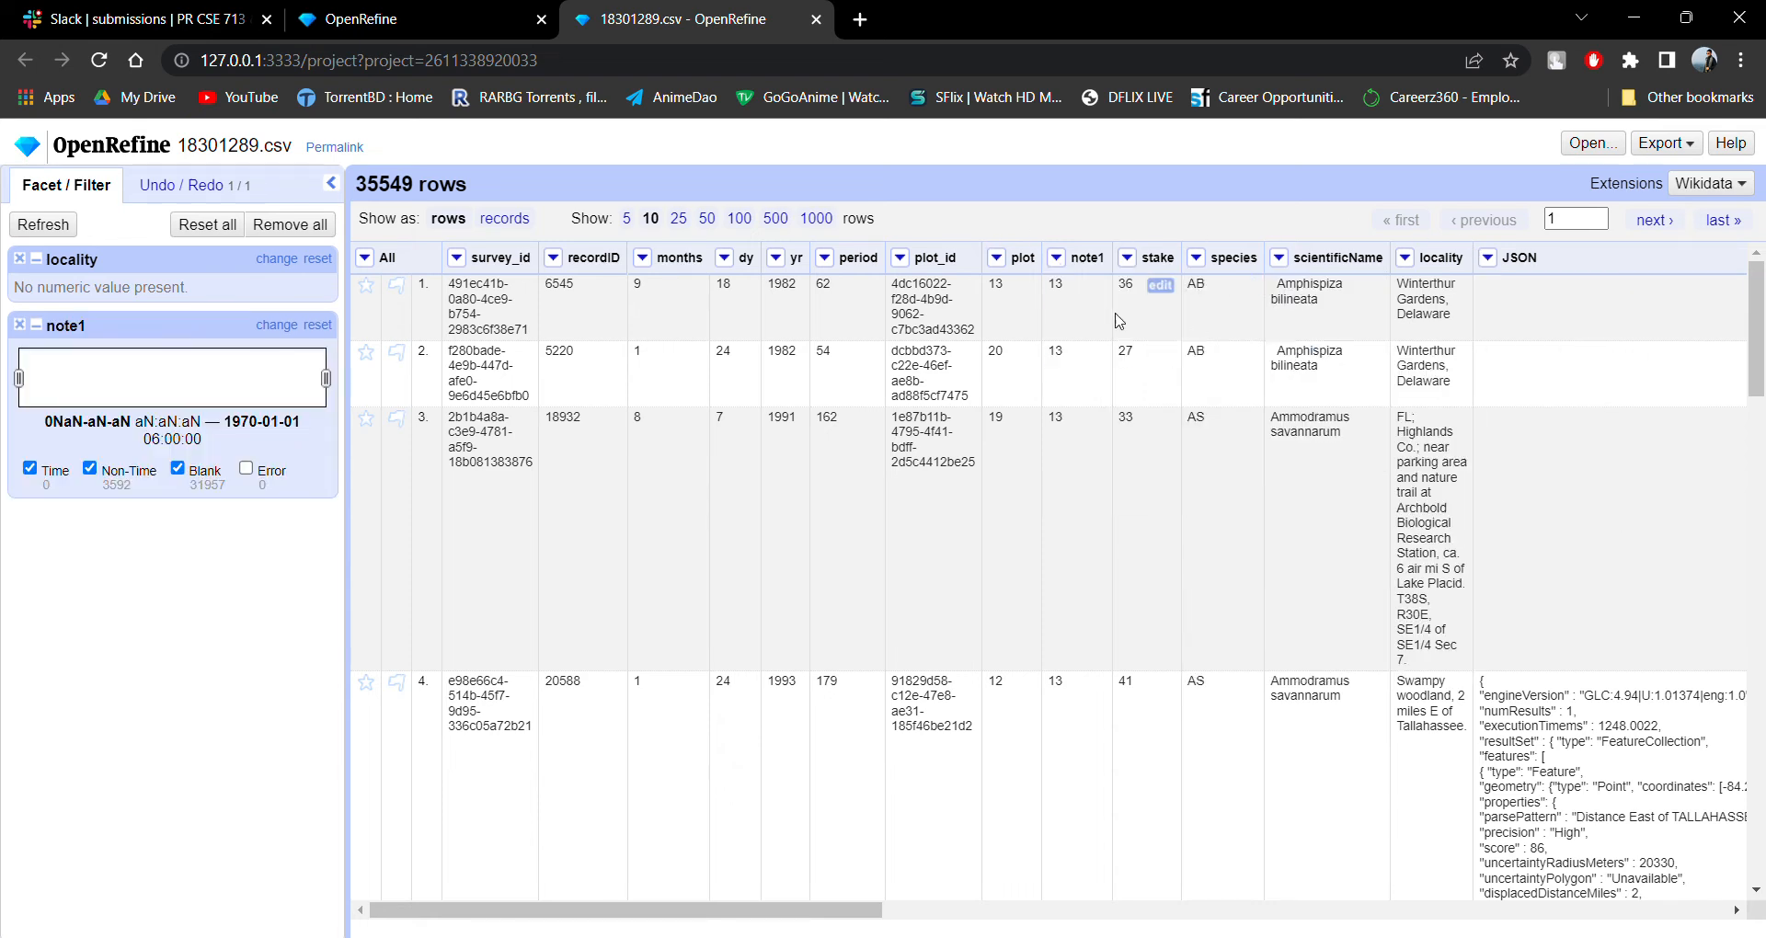
{"action": "left_click", "coordinate": [30, 468]}
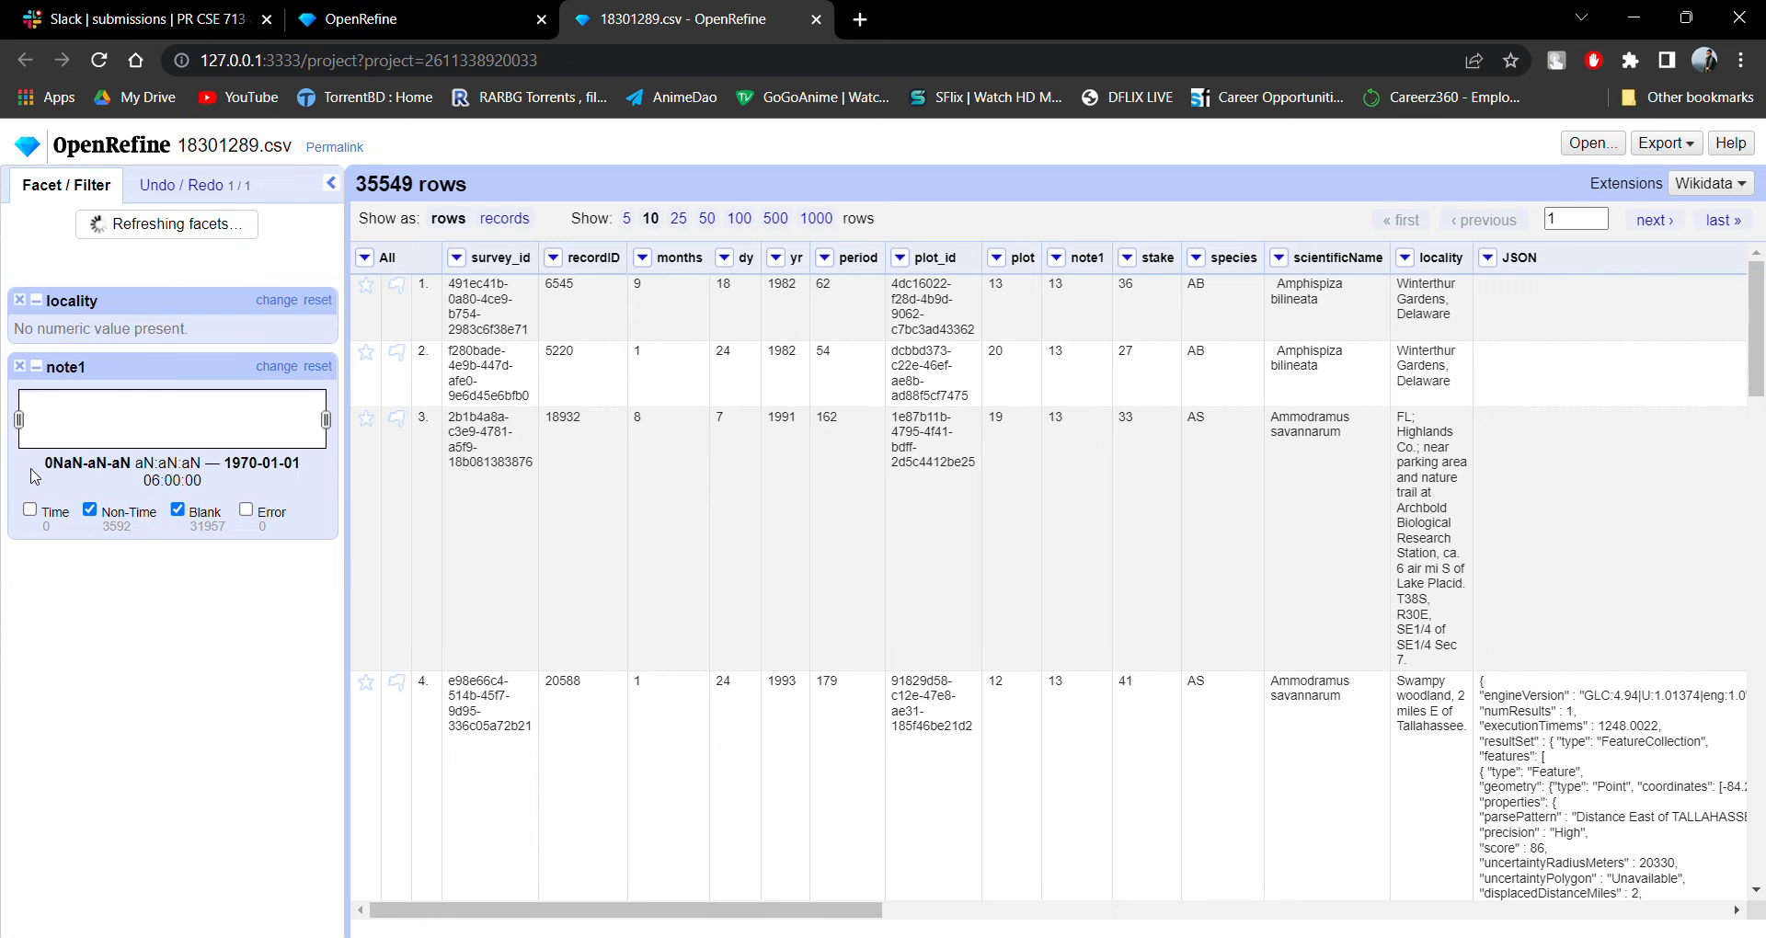
{"action": "left_click", "coordinate": [20, 325]}
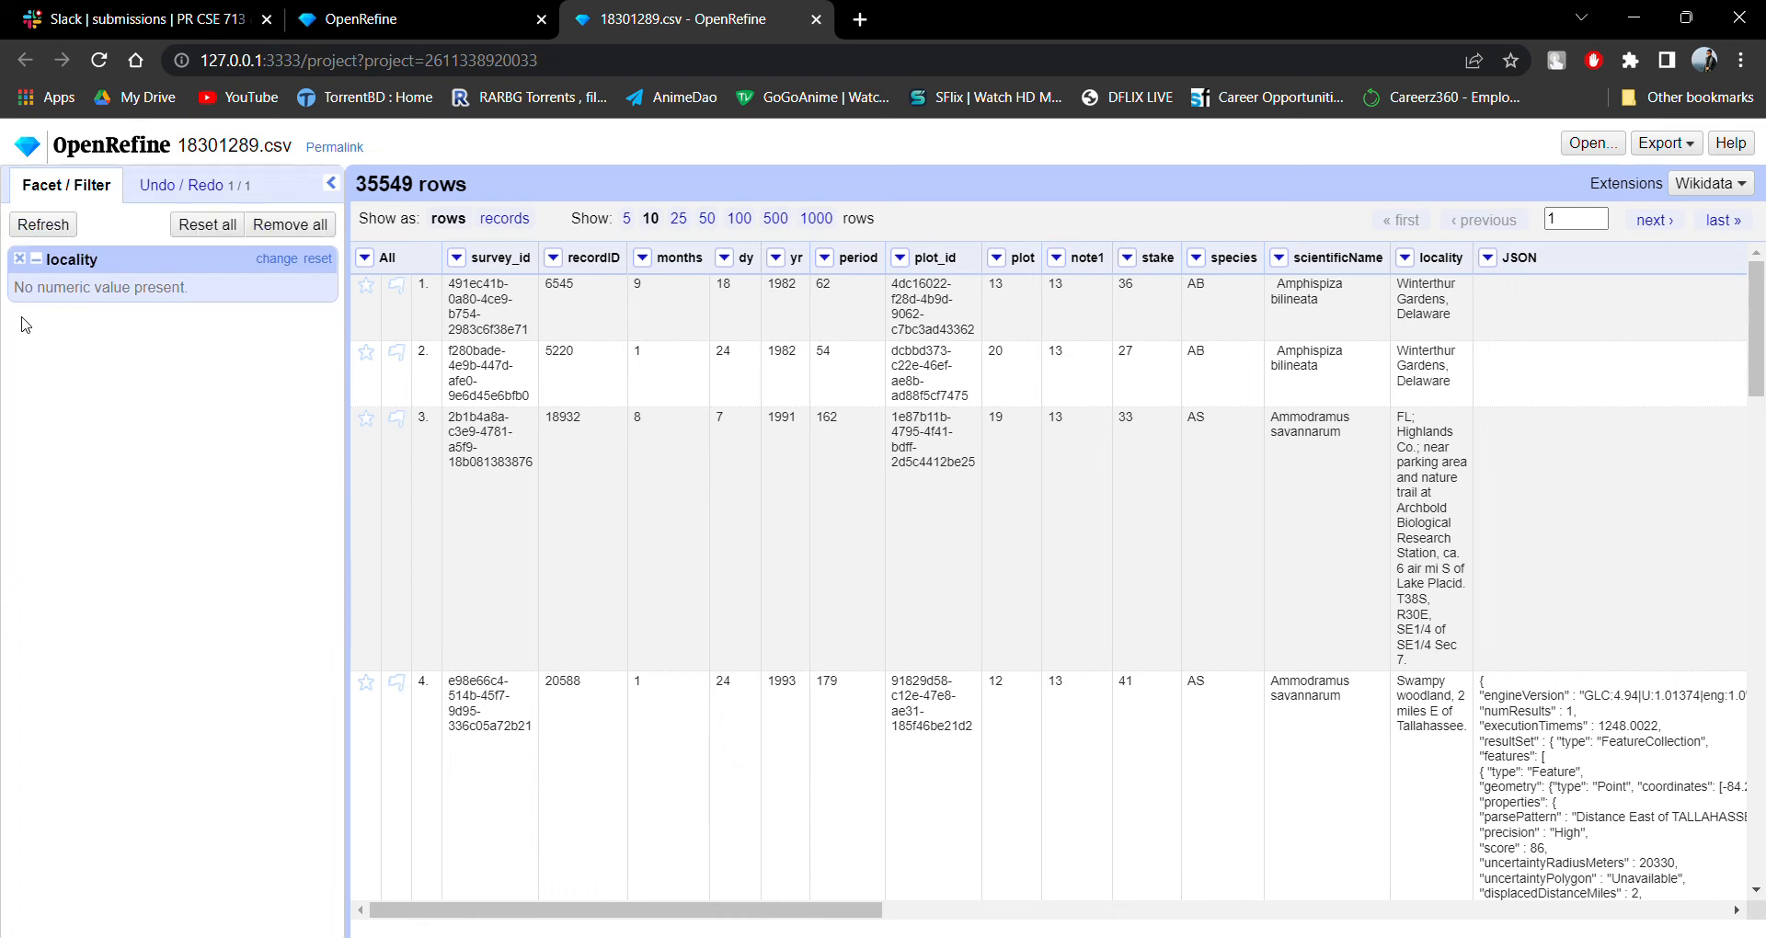
{"action": "left_click", "coordinate": [20, 259]}
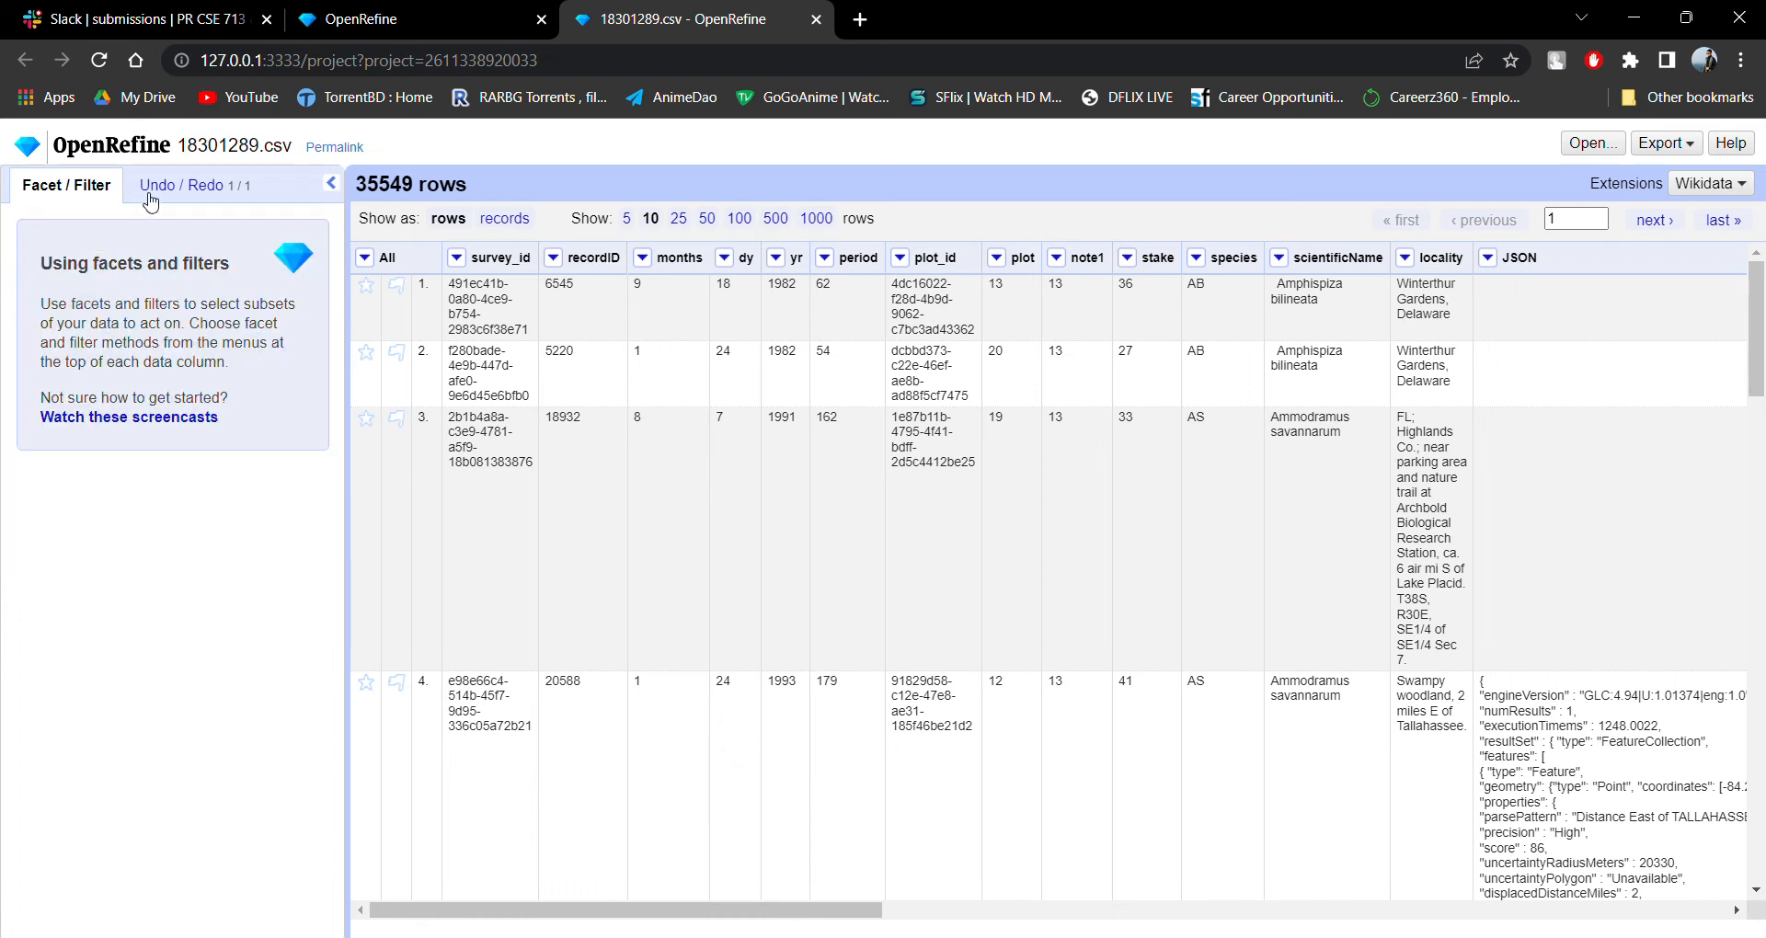
Create a timeline facet on the recordID column, refresh it and remove it again.
{"action": "left_click", "coordinate": [643, 259]}
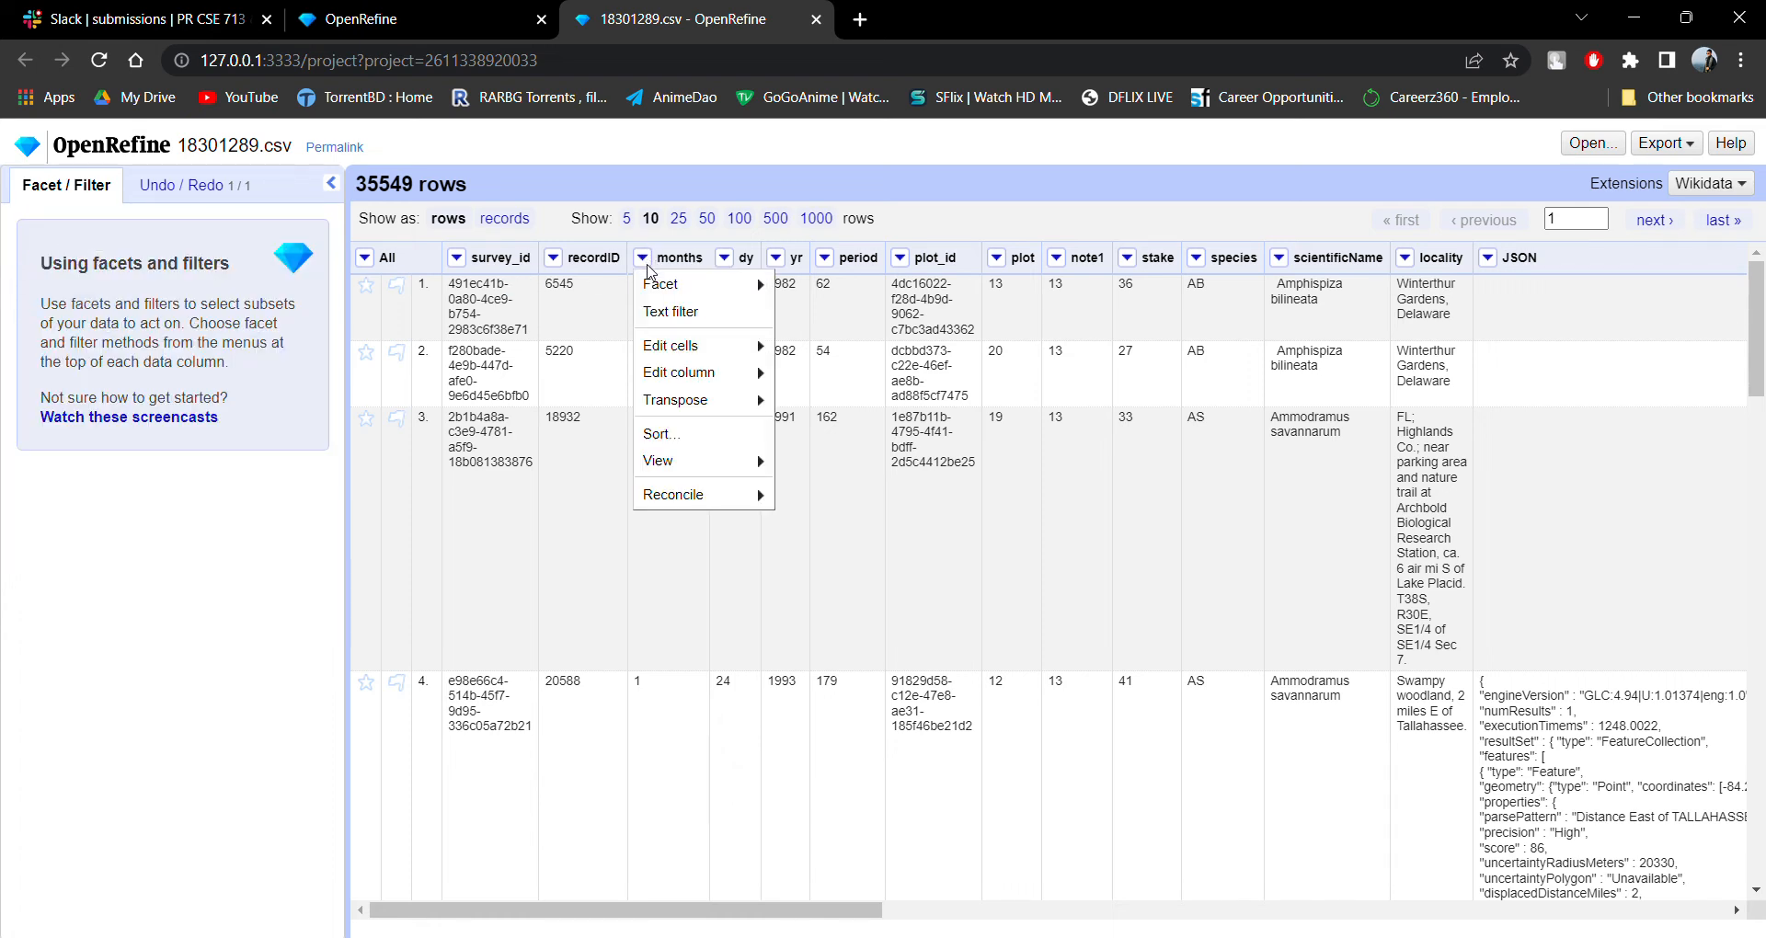
{"action": "left_click", "coordinate": [552, 259]}
{"action": "left_click", "coordinate": [553, 260]}
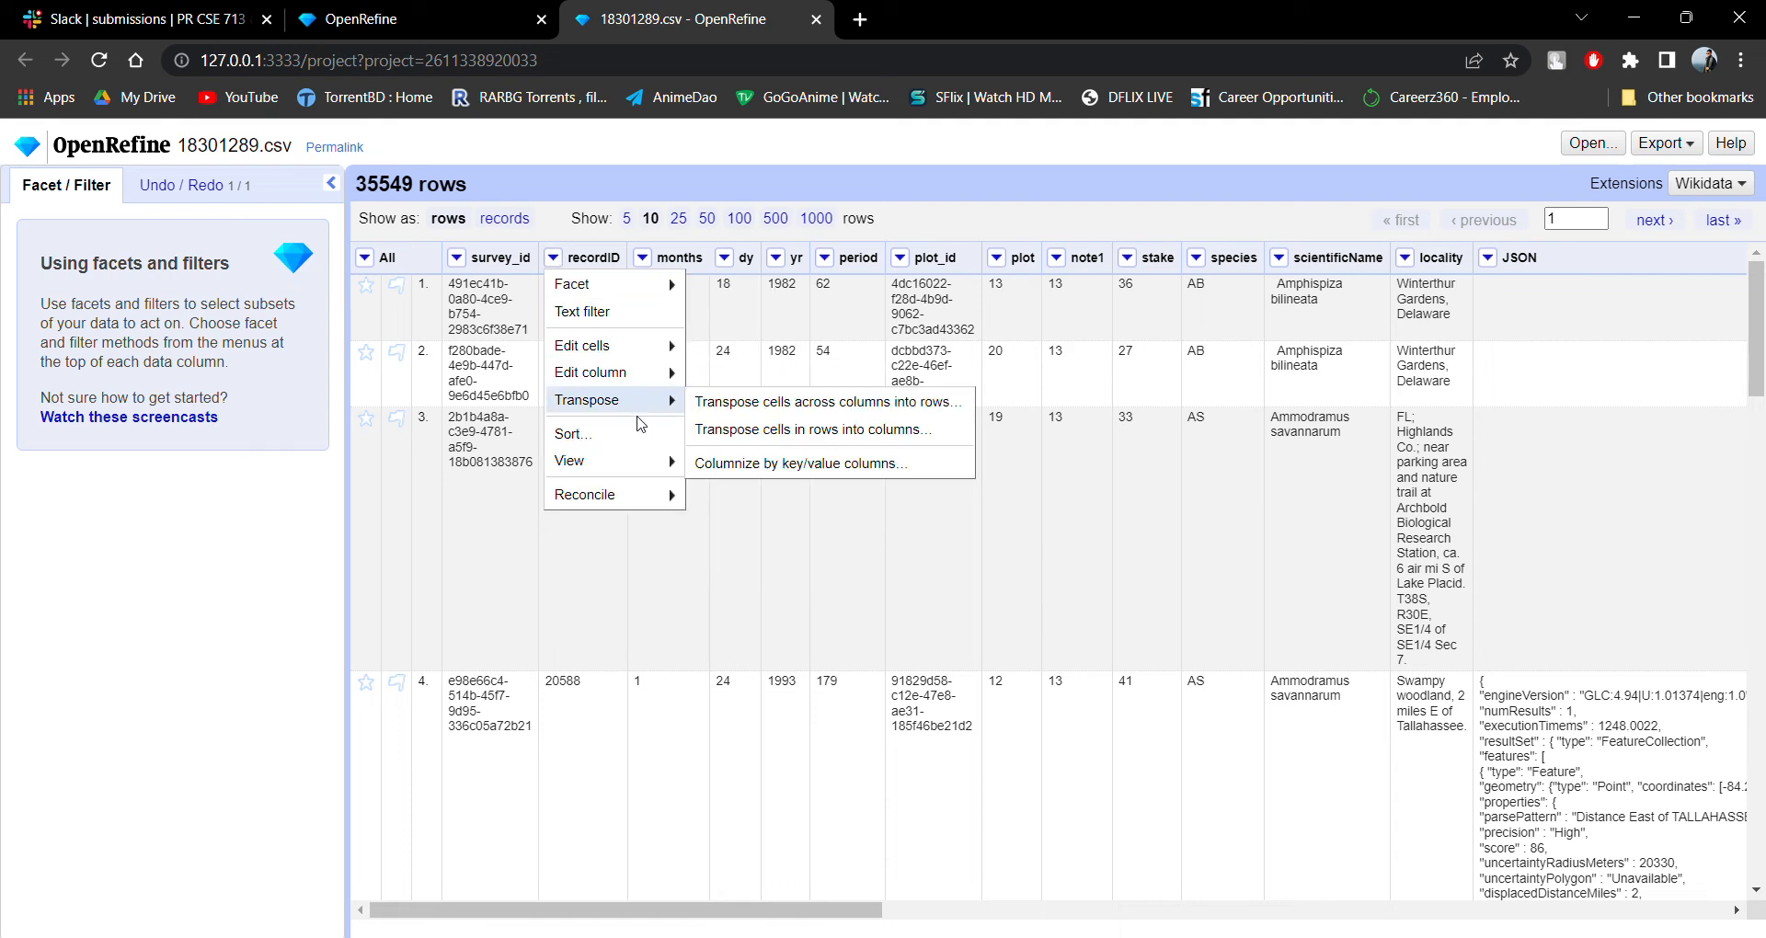
{"action": "mouse_move", "coordinate": [646, 460]}
{"action": "mouse_move", "coordinate": [662, 502]}
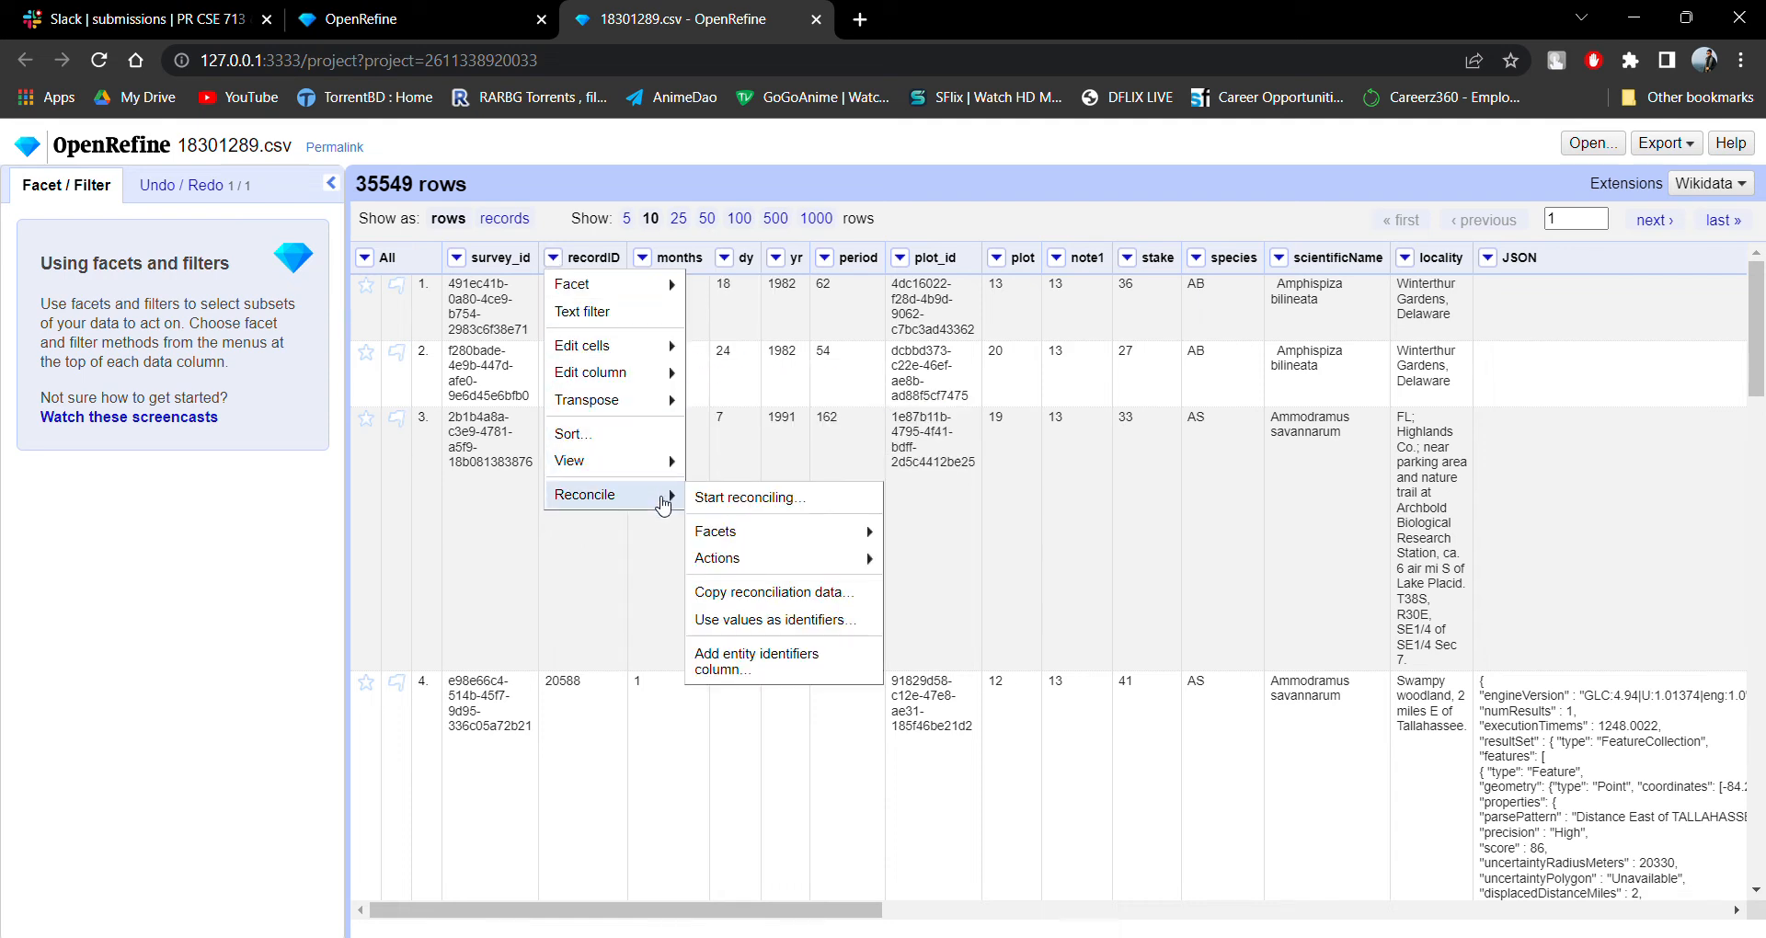
{"action": "mouse_move", "coordinate": [668, 285]}
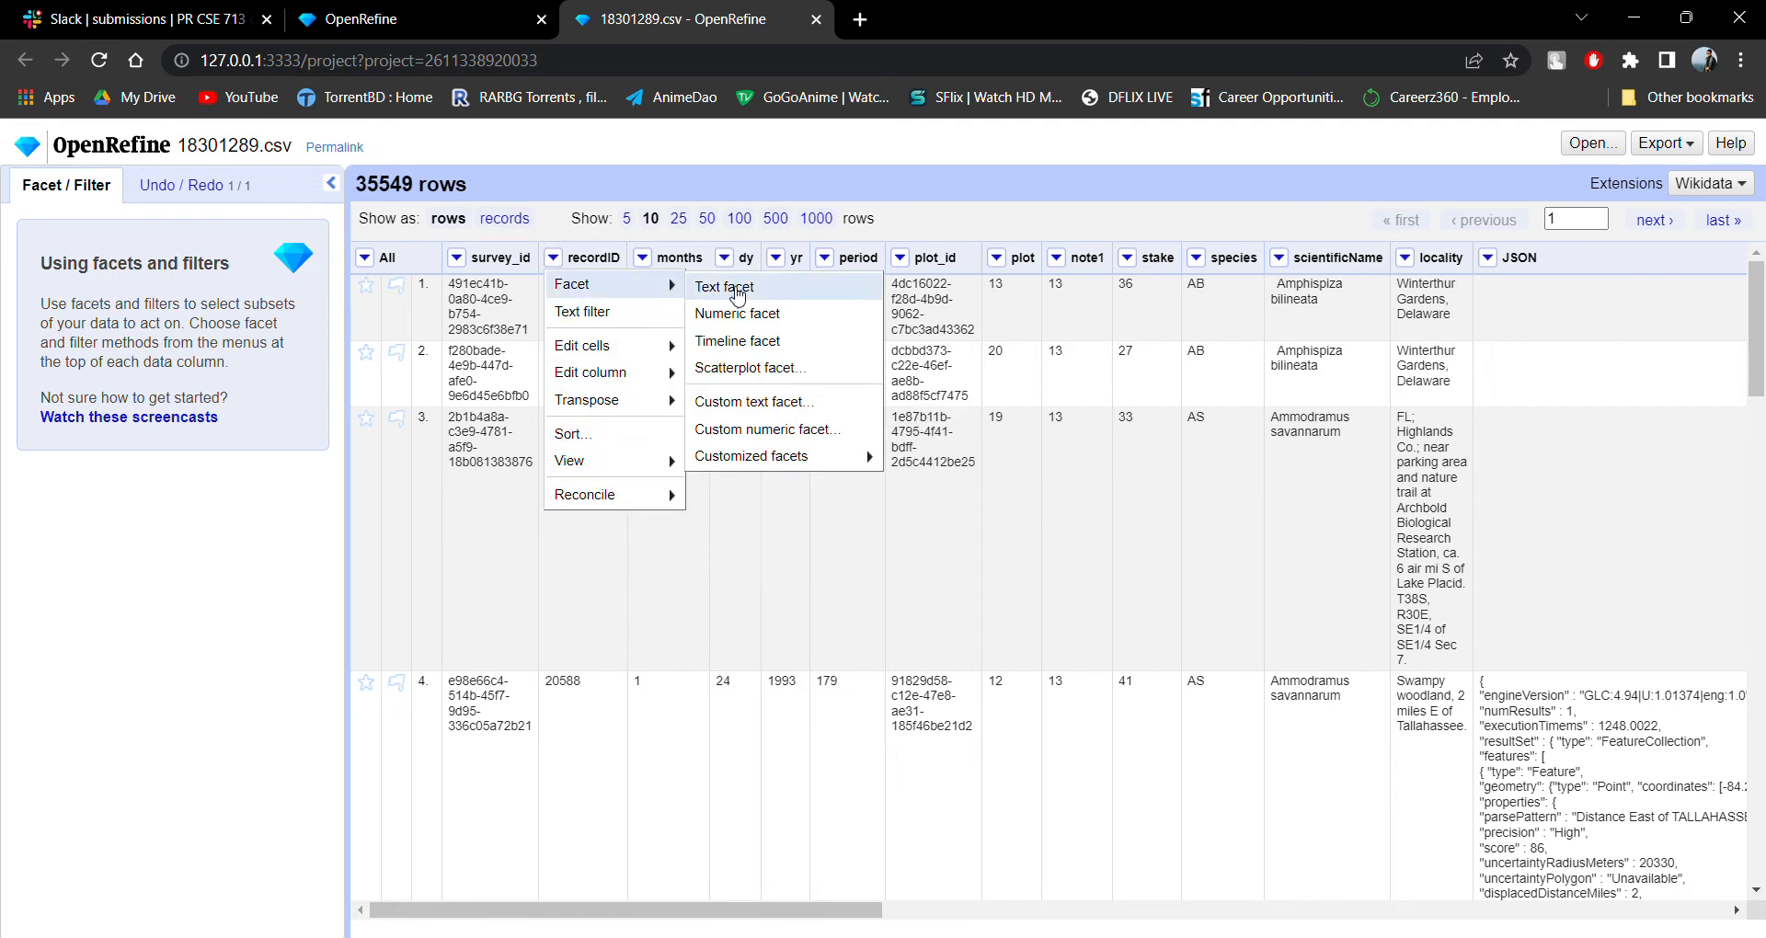
{"action": "left_click", "coordinate": [764, 345]}
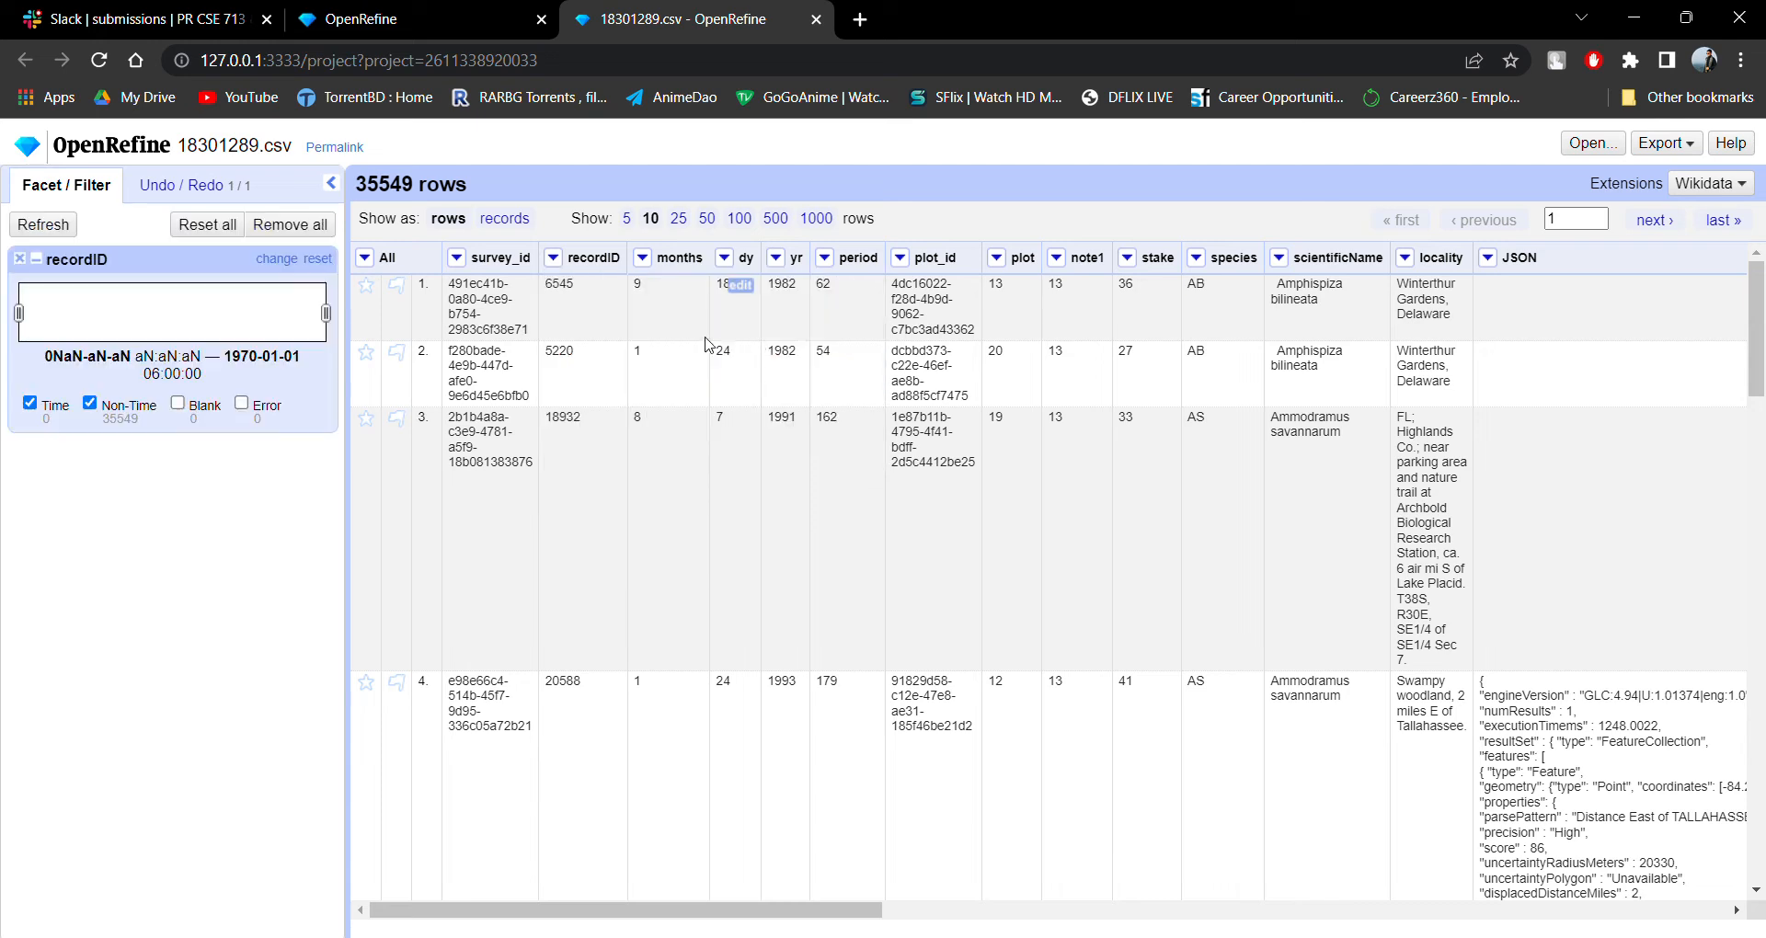
{"action": "left_click", "coordinate": [48, 227]}
{"action": "left_click", "coordinate": [27, 260]}
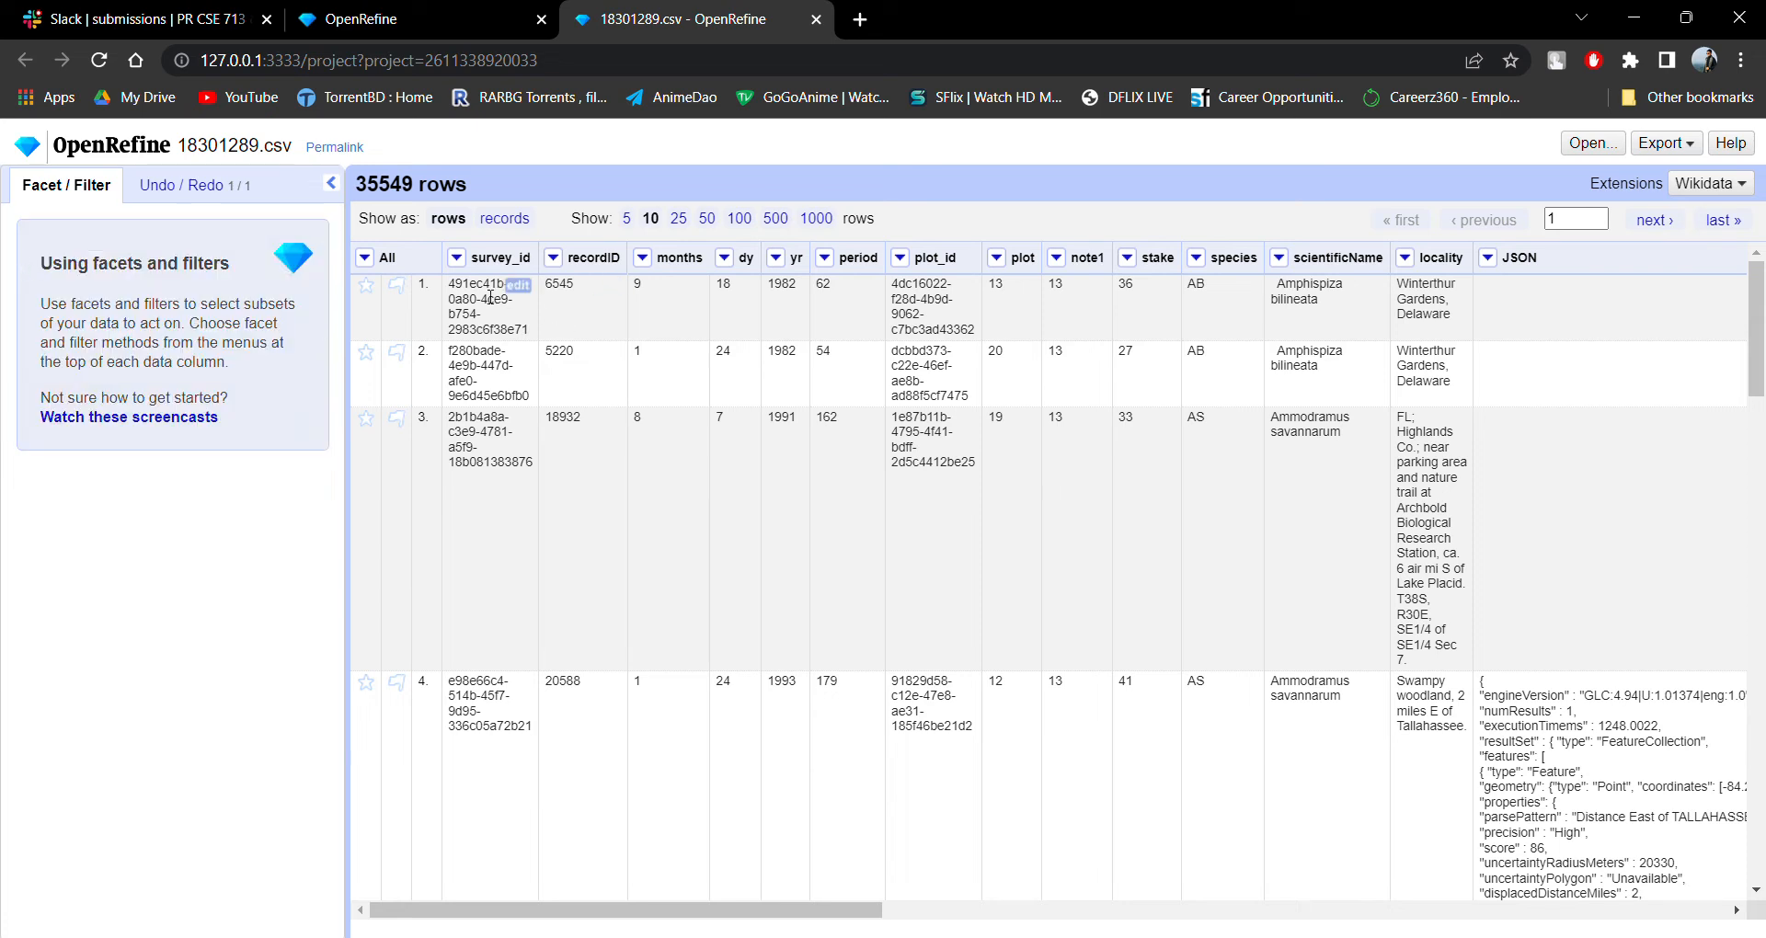
Examine the transpose, view, reconcile and cell-editing commands available for the survey_id column.
{"action": "left_click", "coordinate": [458, 260]}
{"action": "mouse_move", "coordinate": [549, 405]}
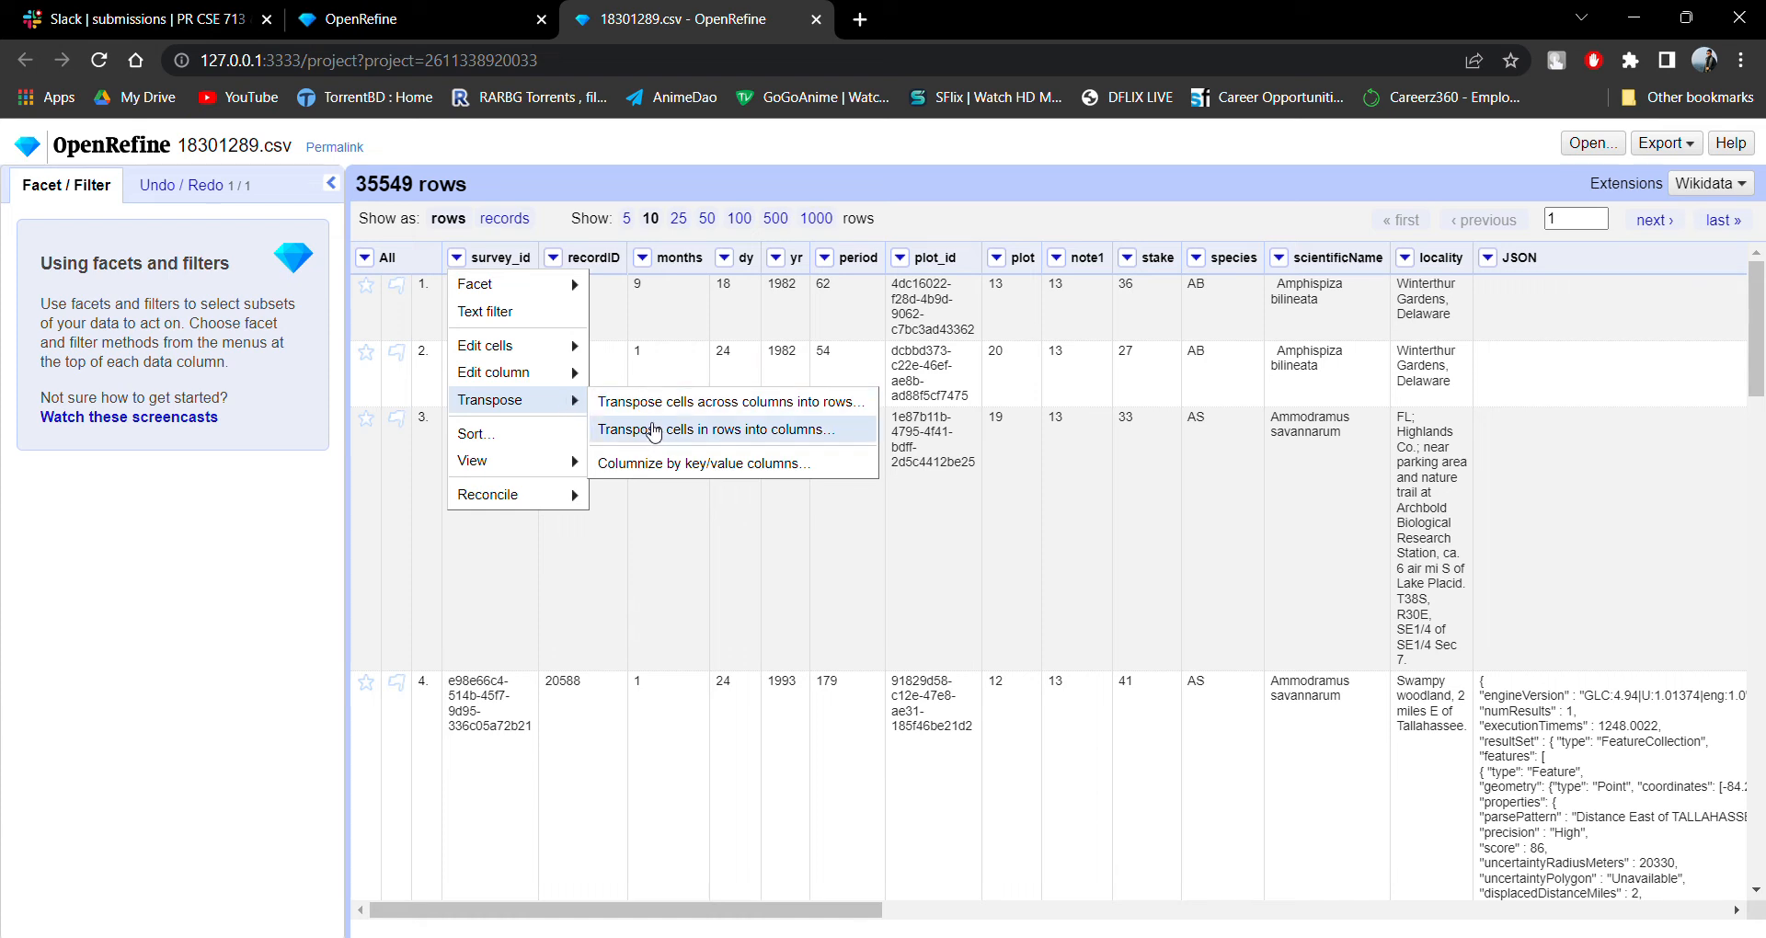
{"action": "mouse_move", "coordinate": [563, 462]}
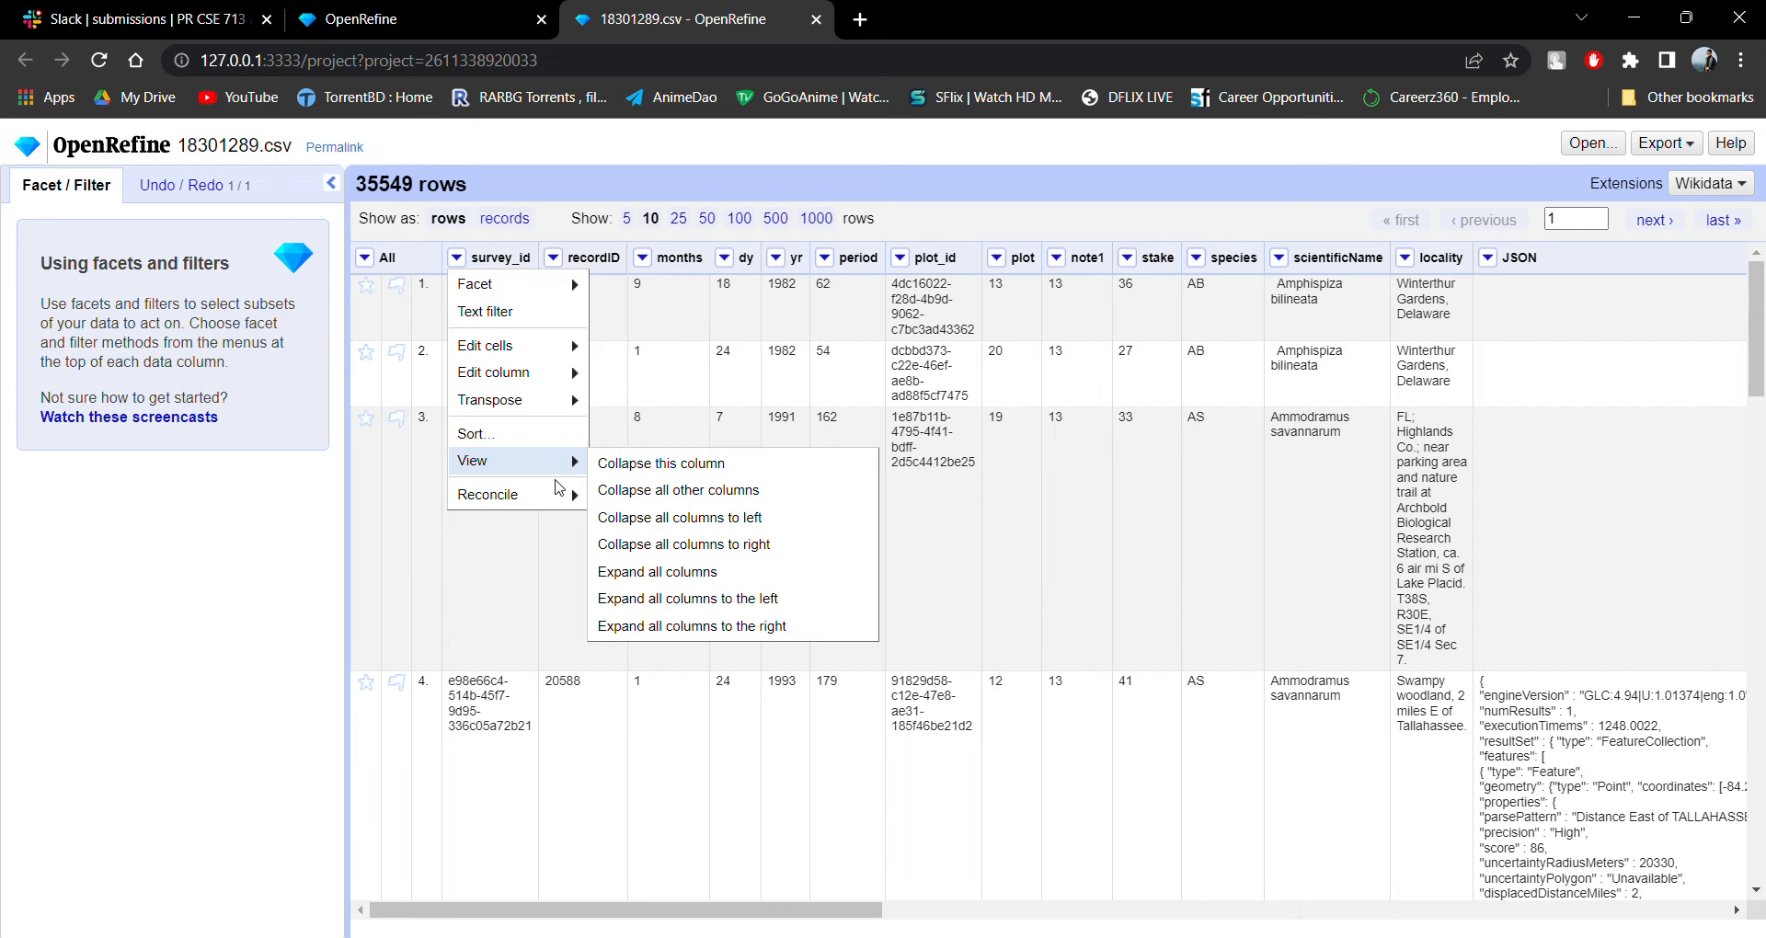
{"action": "mouse_move", "coordinate": [563, 497]}
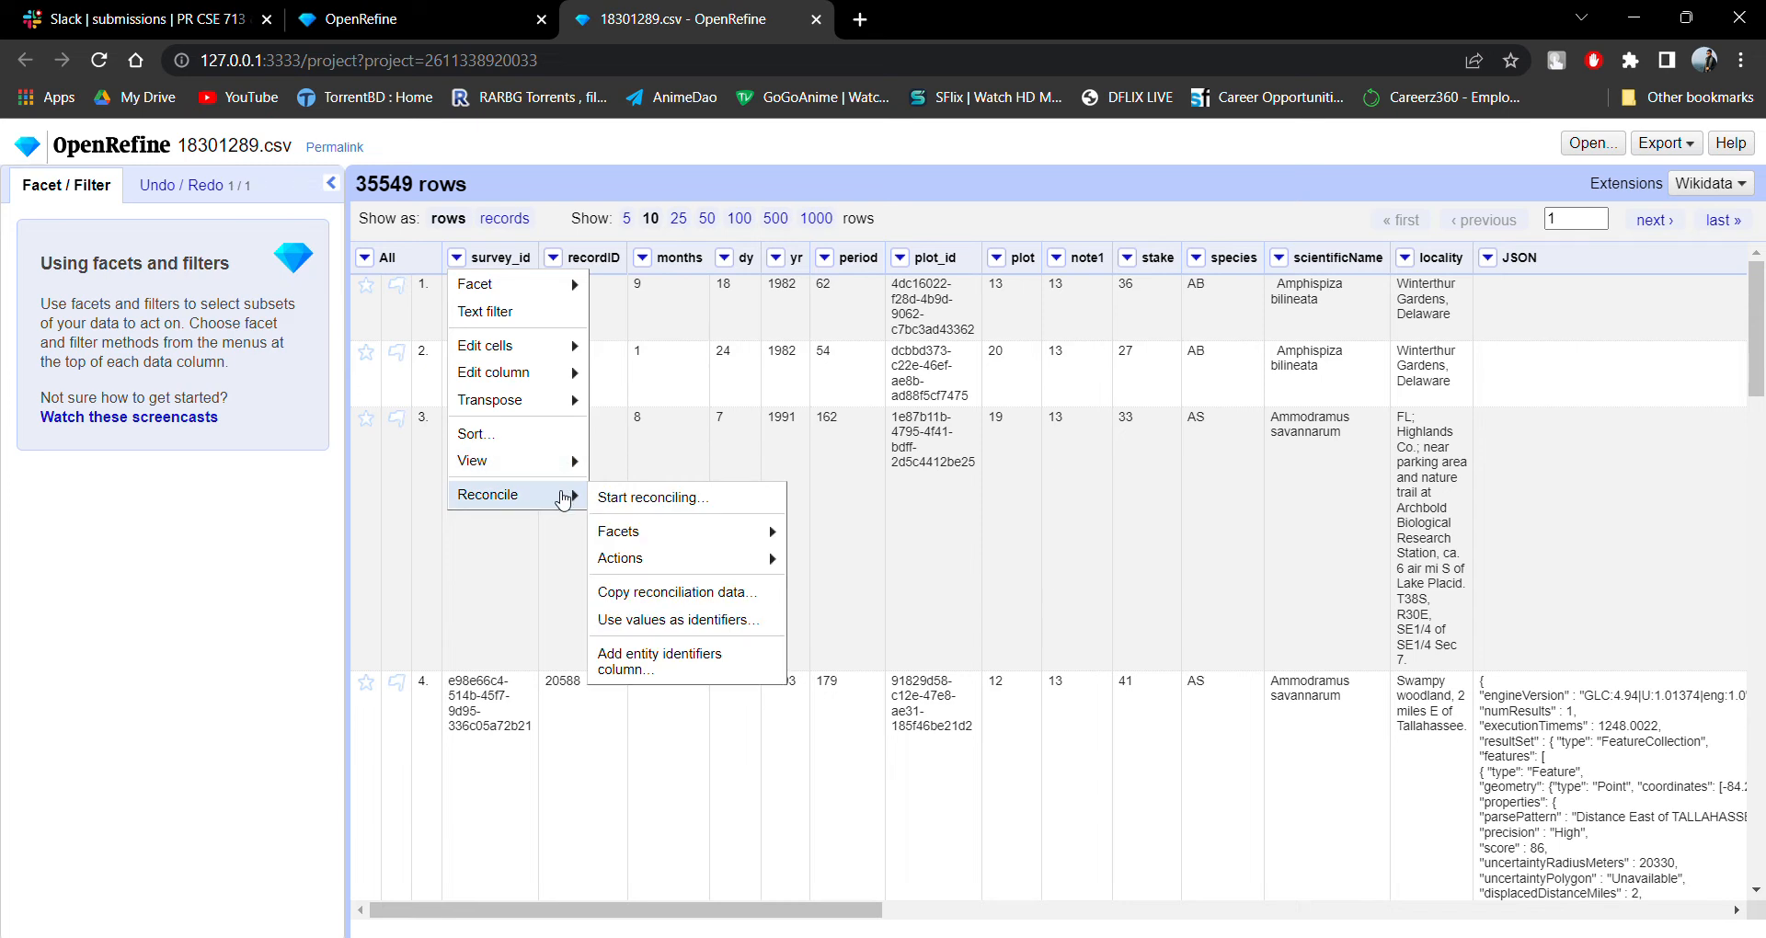
{"action": "mouse_move", "coordinate": [664, 535]}
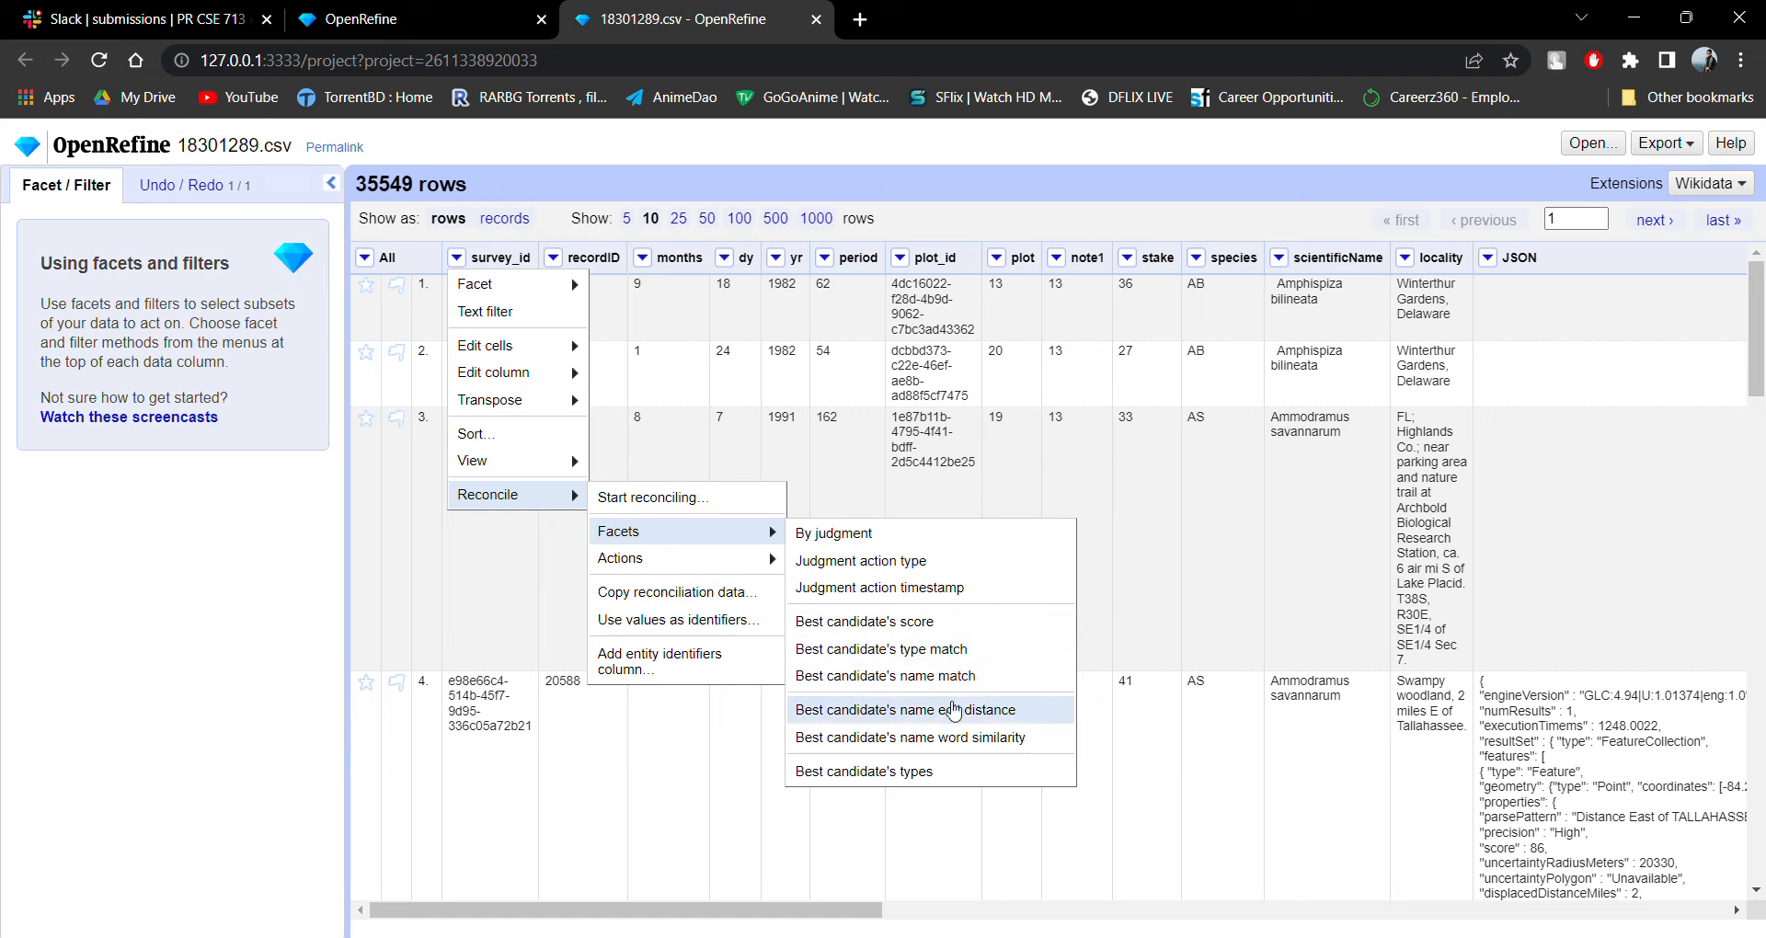
{"action": "mouse_move", "coordinate": [722, 563]}
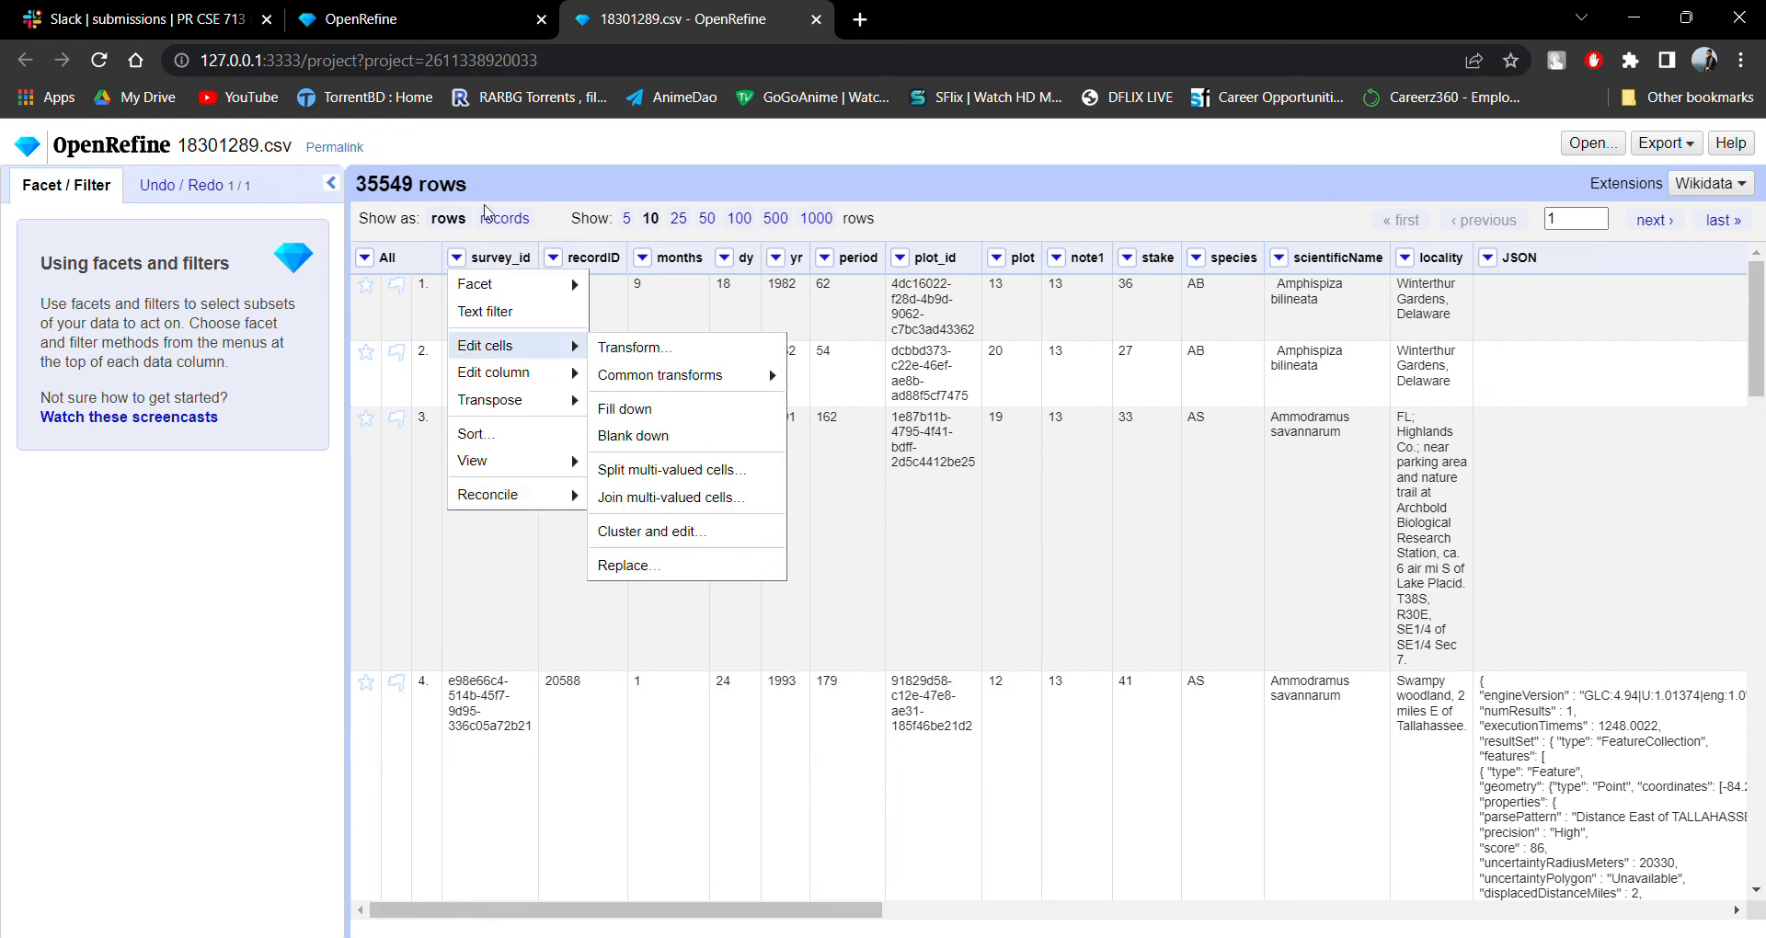
{"action": "left_click", "coordinate": [558, 181]}
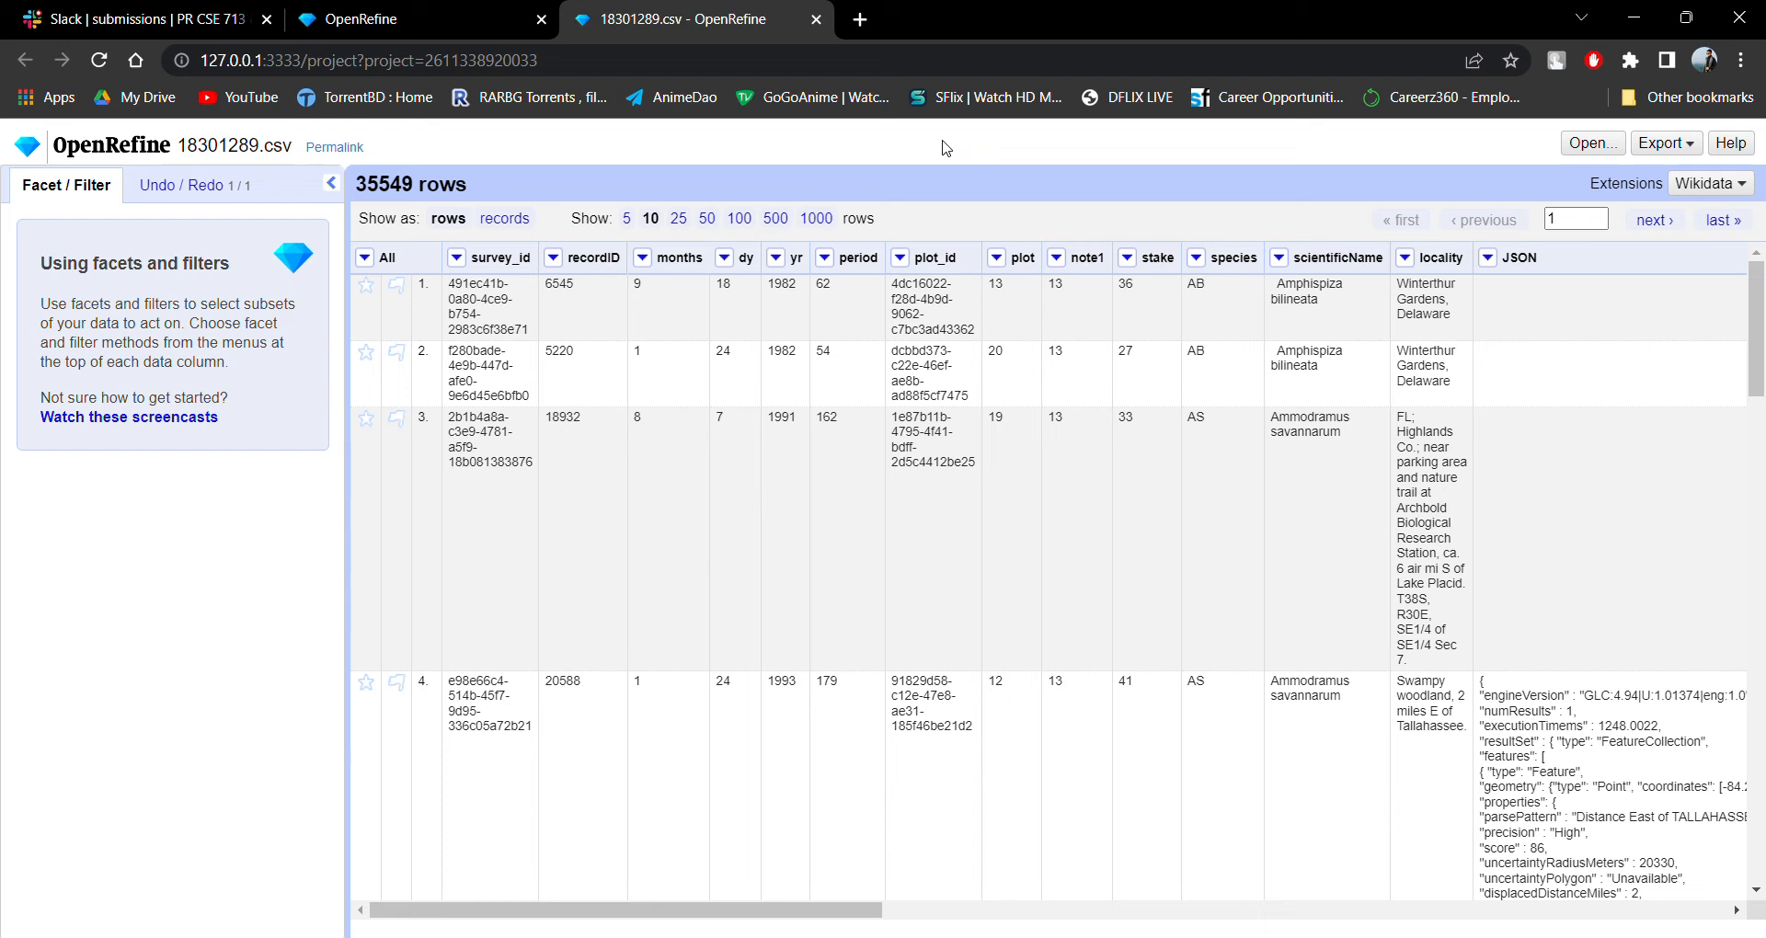
Try a timeline facet on the period column and remove it.
{"action": "left_click", "coordinate": [826, 260]}
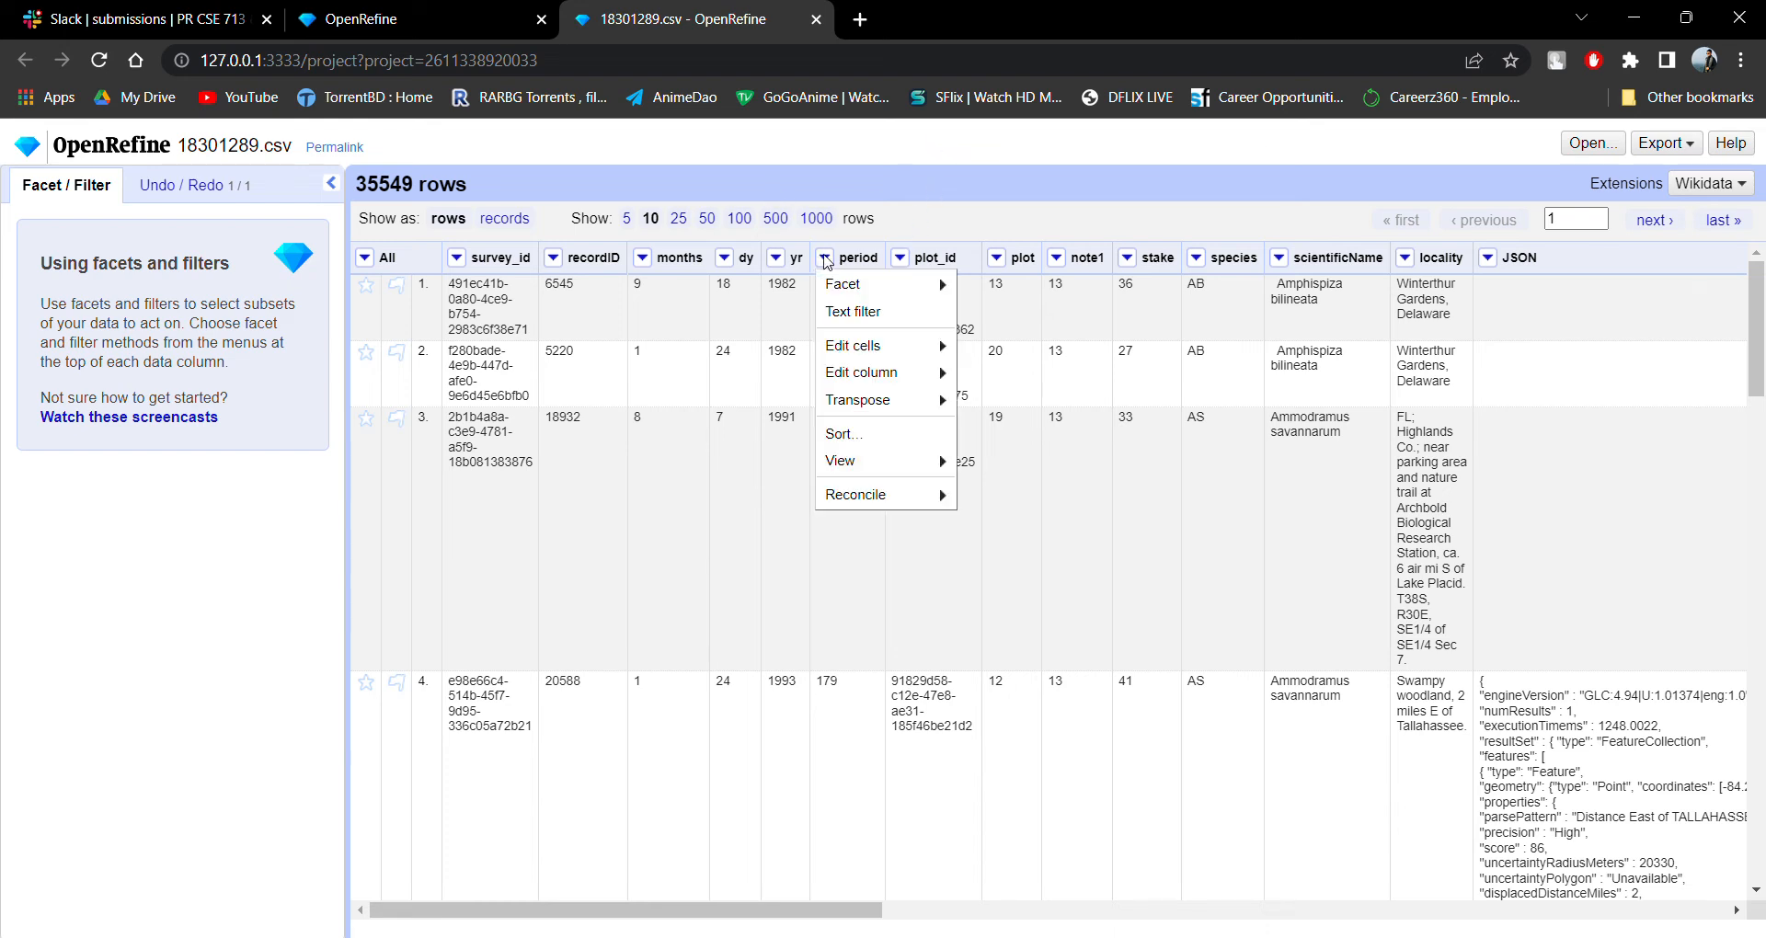
{"action": "left_click", "coordinate": [1011, 205]}
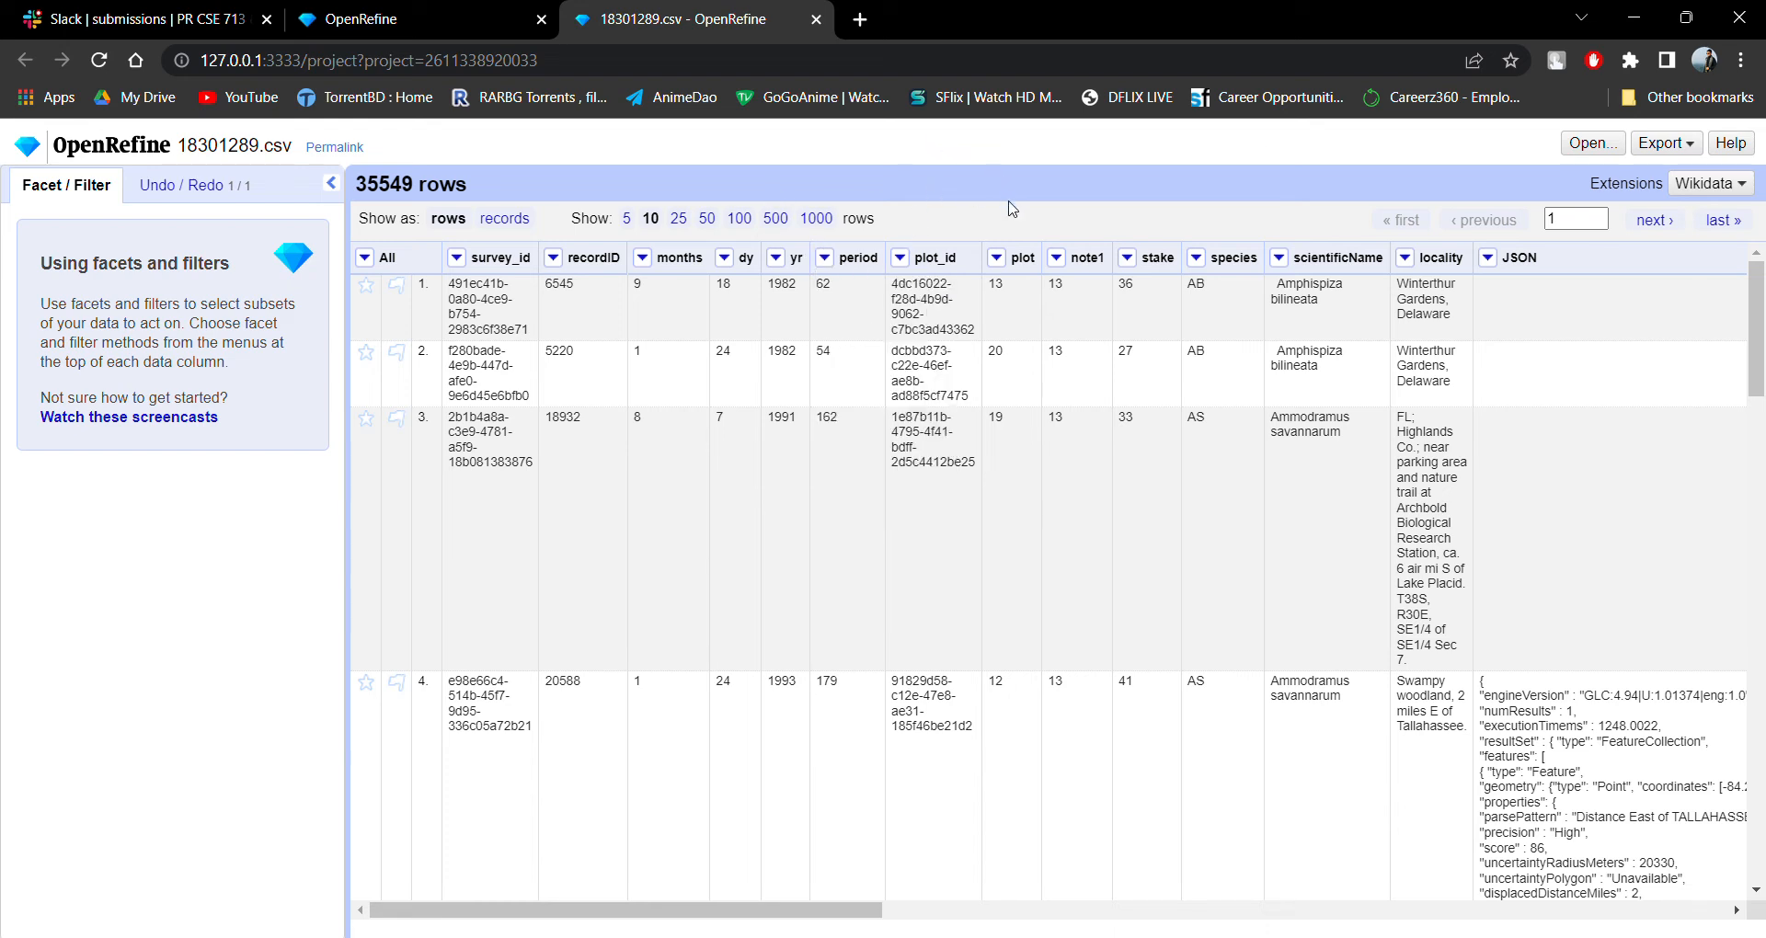
{"action": "scroll", "coordinate": [836, 410], "scroll_direction": "down", "scroll_amount": 8}
{"action": "scroll", "coordinate": [868, 447], "scroll_direction": "up", "scroll_amount": 8}
{"action": "left_click", "coordinate": [824, 258]}
{"action": "mouse_move", "coordinate": [879, 284]}
{"action": "left_click", "coordinate": [1026, 337]}
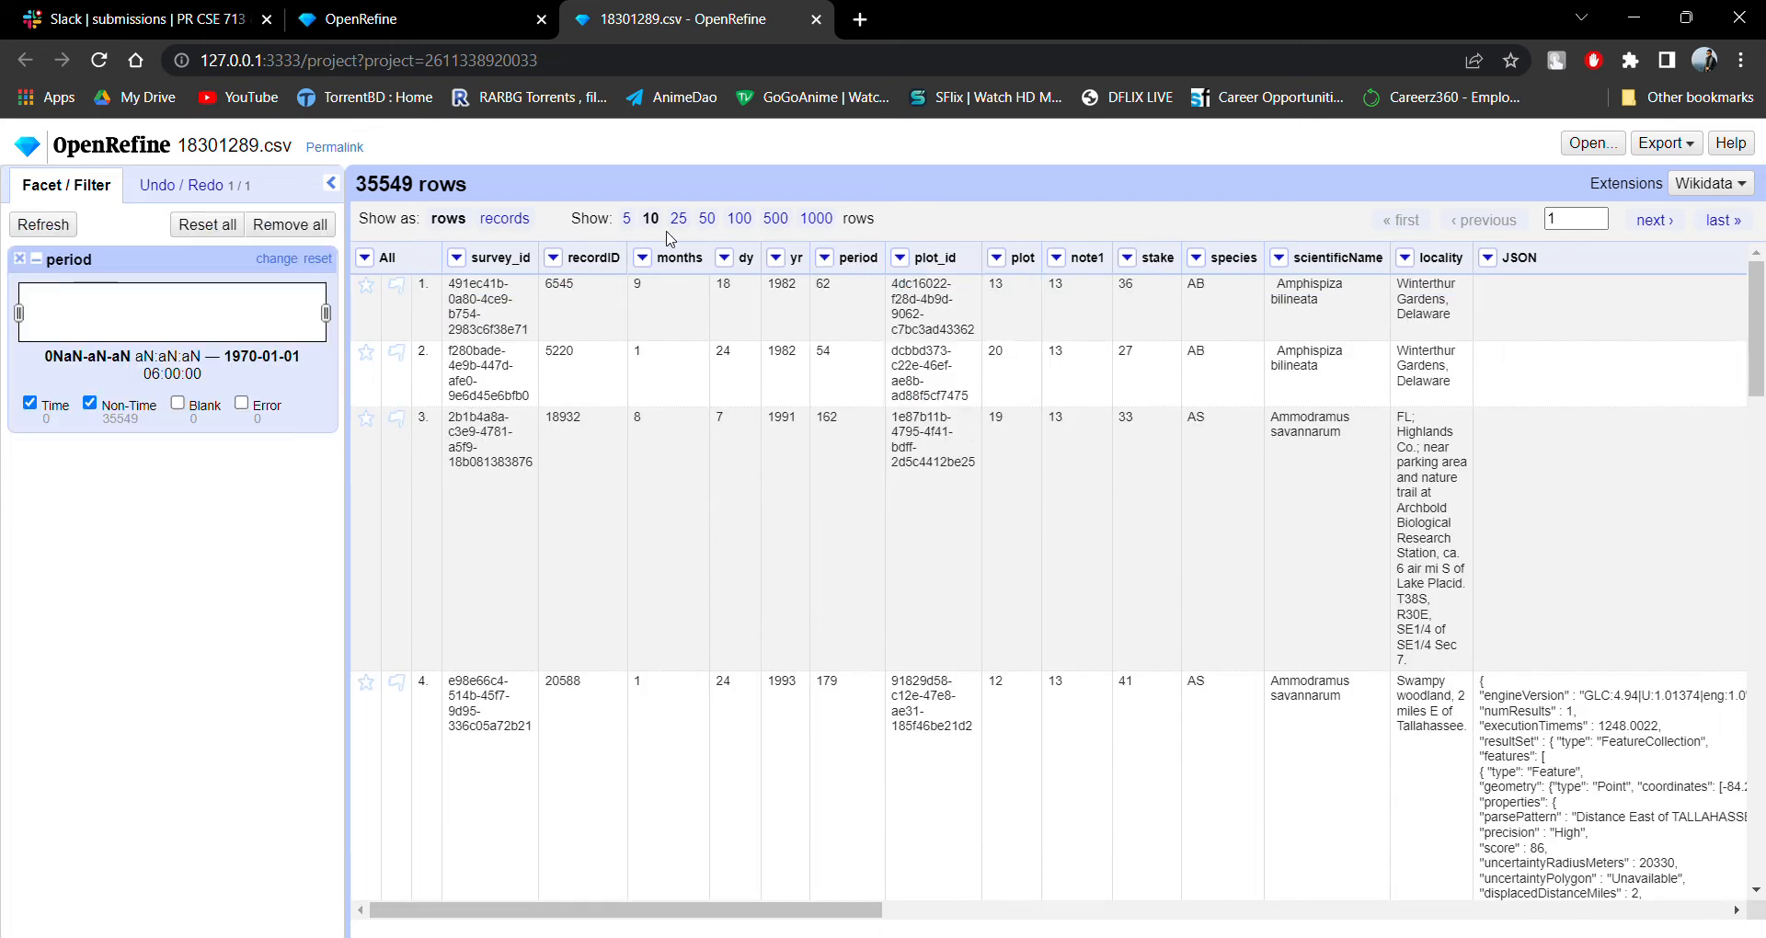
{"action": "left_click", "coordinate": [35, 254]}
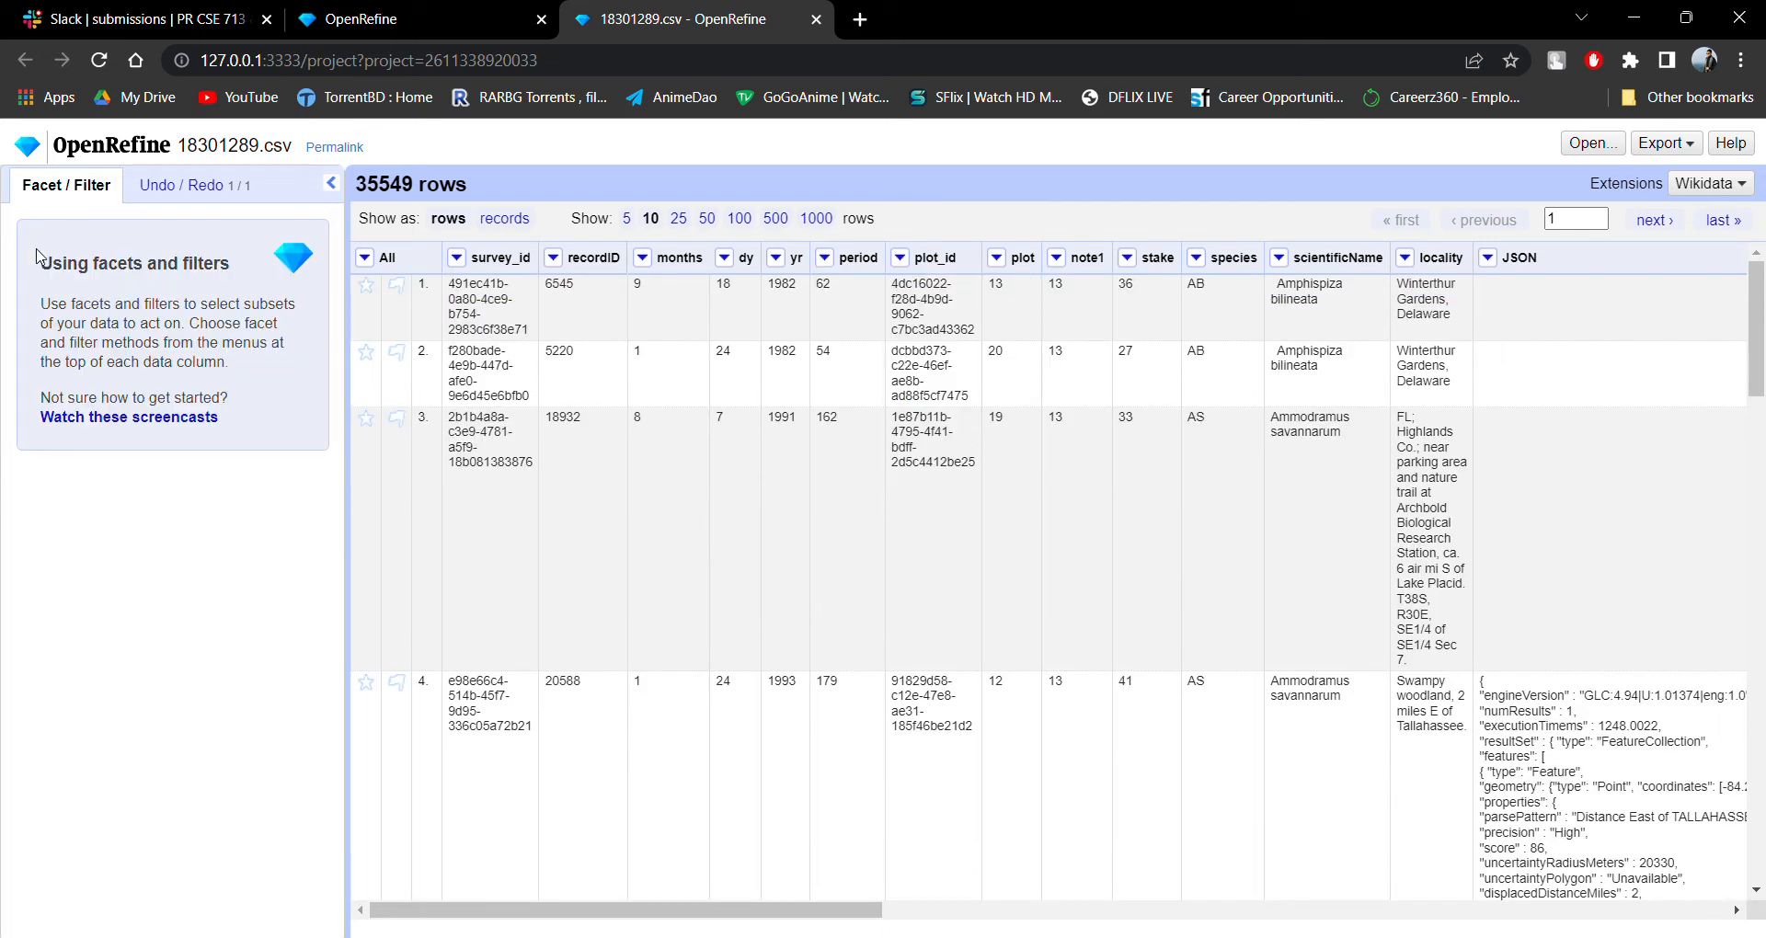
Add a text facet on the survey_id column.
{"action": "left_click", "coordinate": [900, 258]}
{"action": "left_click", "coordinate": [909, 263]}
{"action": "left_click", "coordinate": [455, 259]}
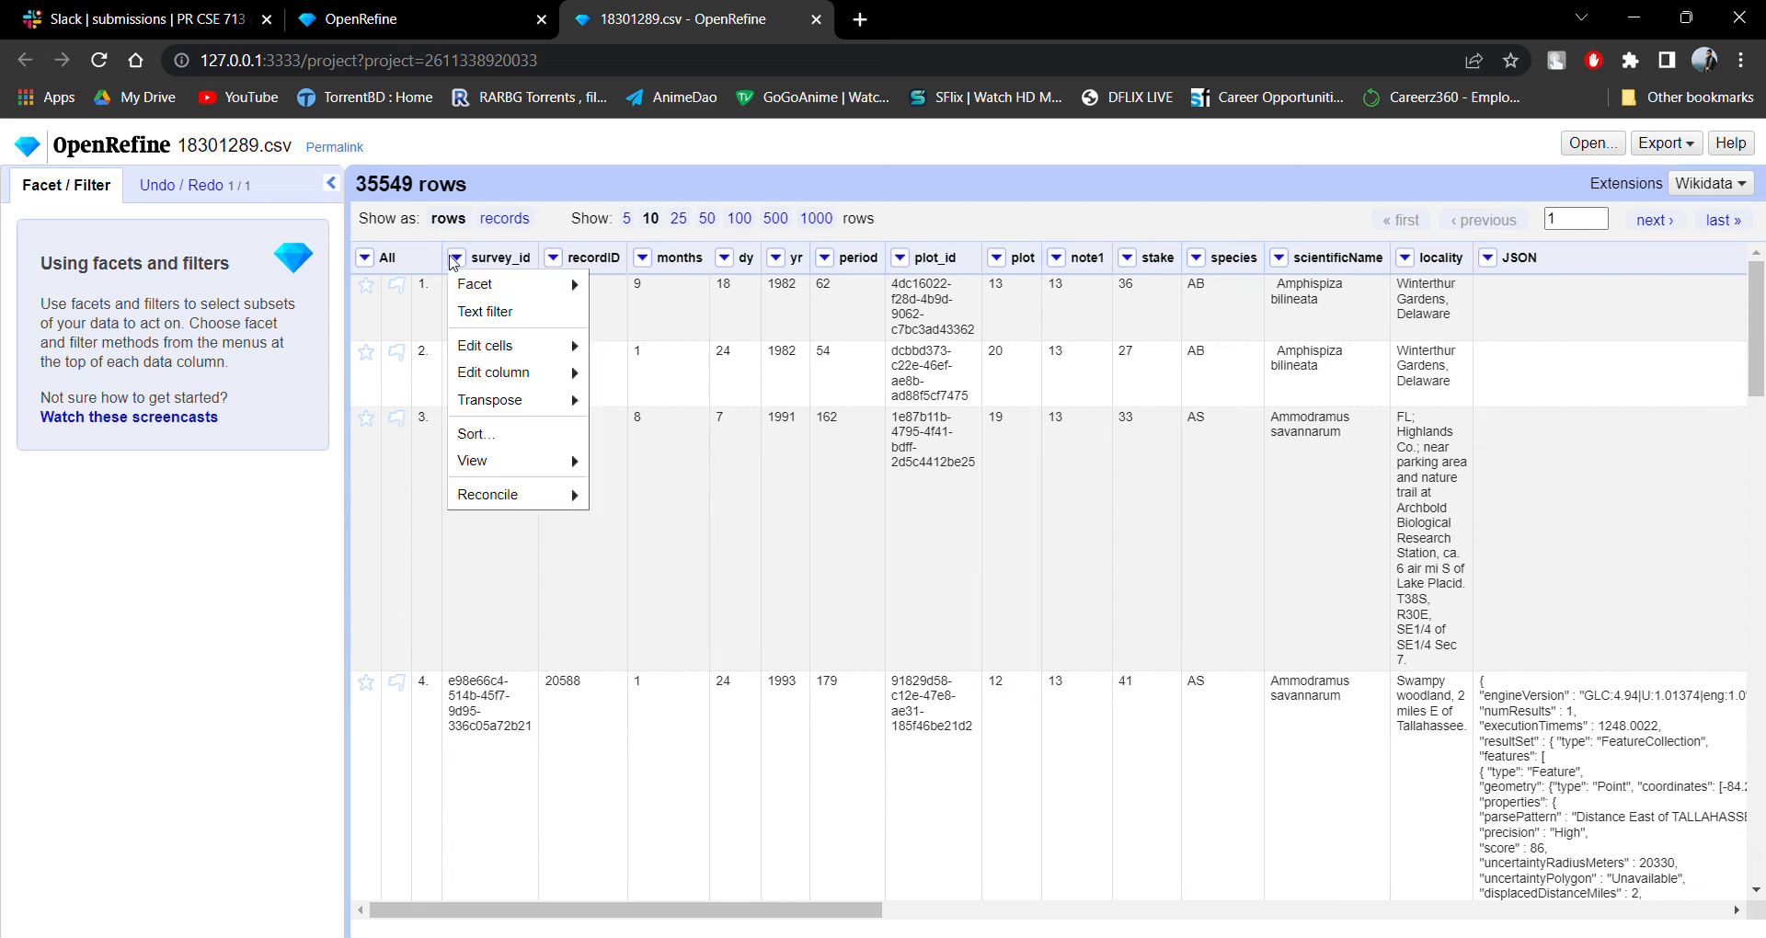
{"action": "mouse_move", "coordinate": [517, 284]}
{"action": "left_click", "coordinate": [614, 284]}
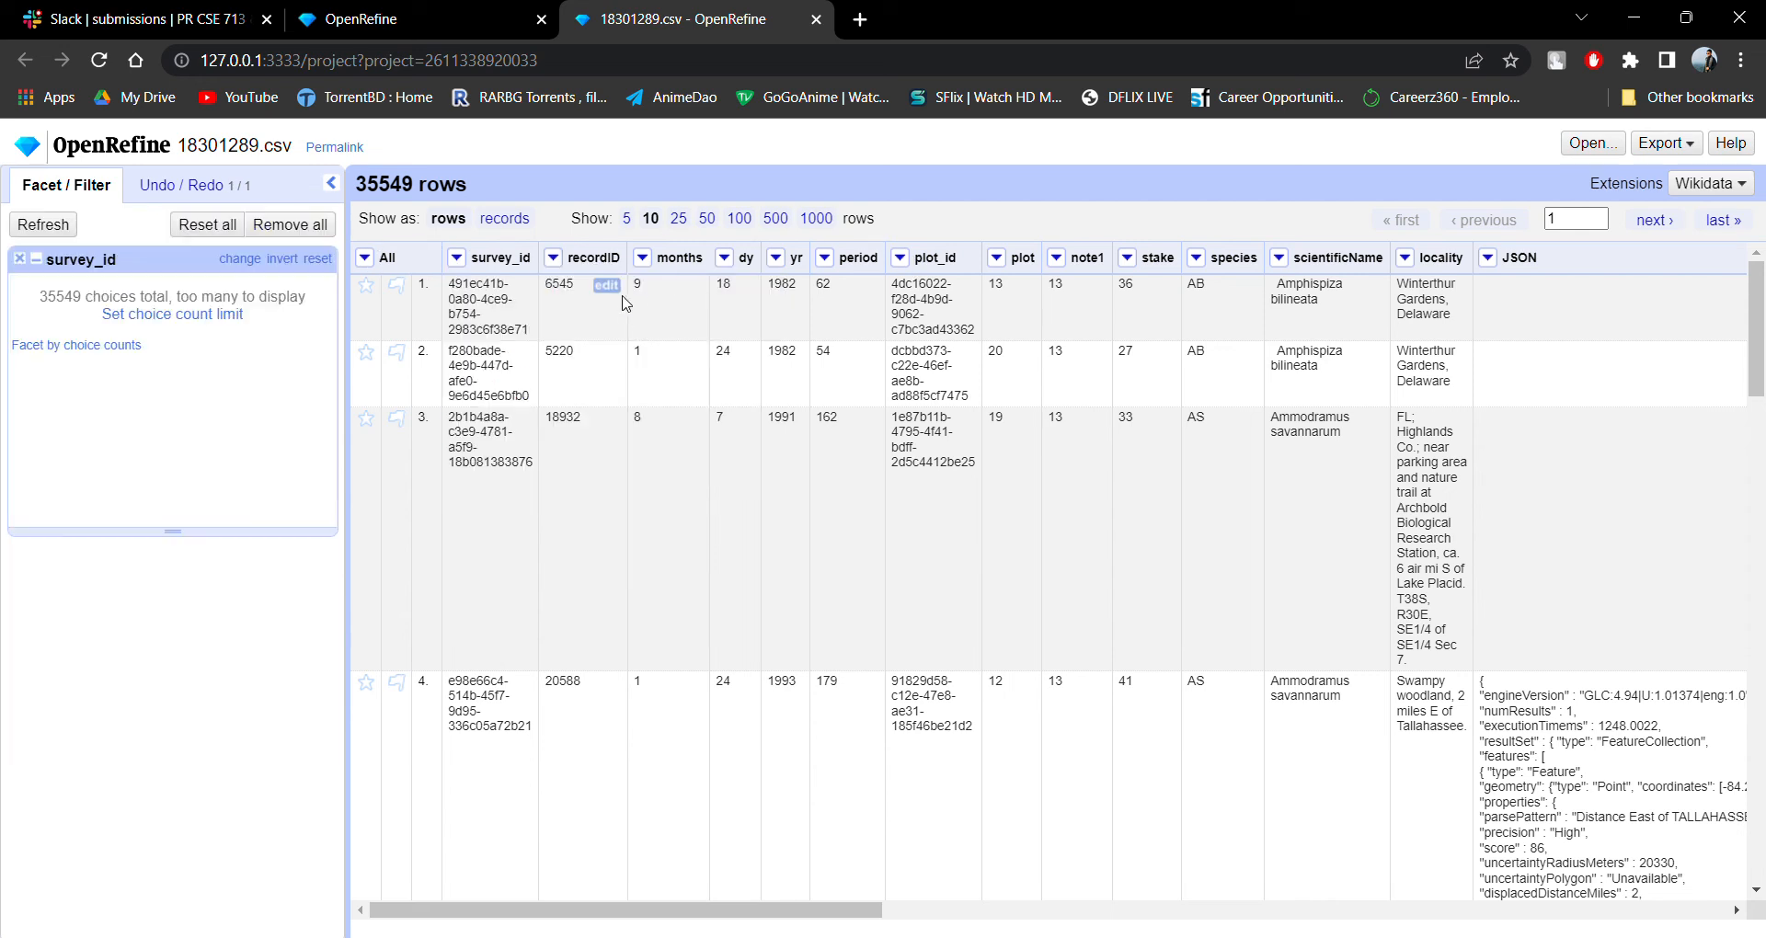
Add a text facet on the months column and remove the survey_id facet.
{"action": "left_click", "coordinate": [642, 258]}
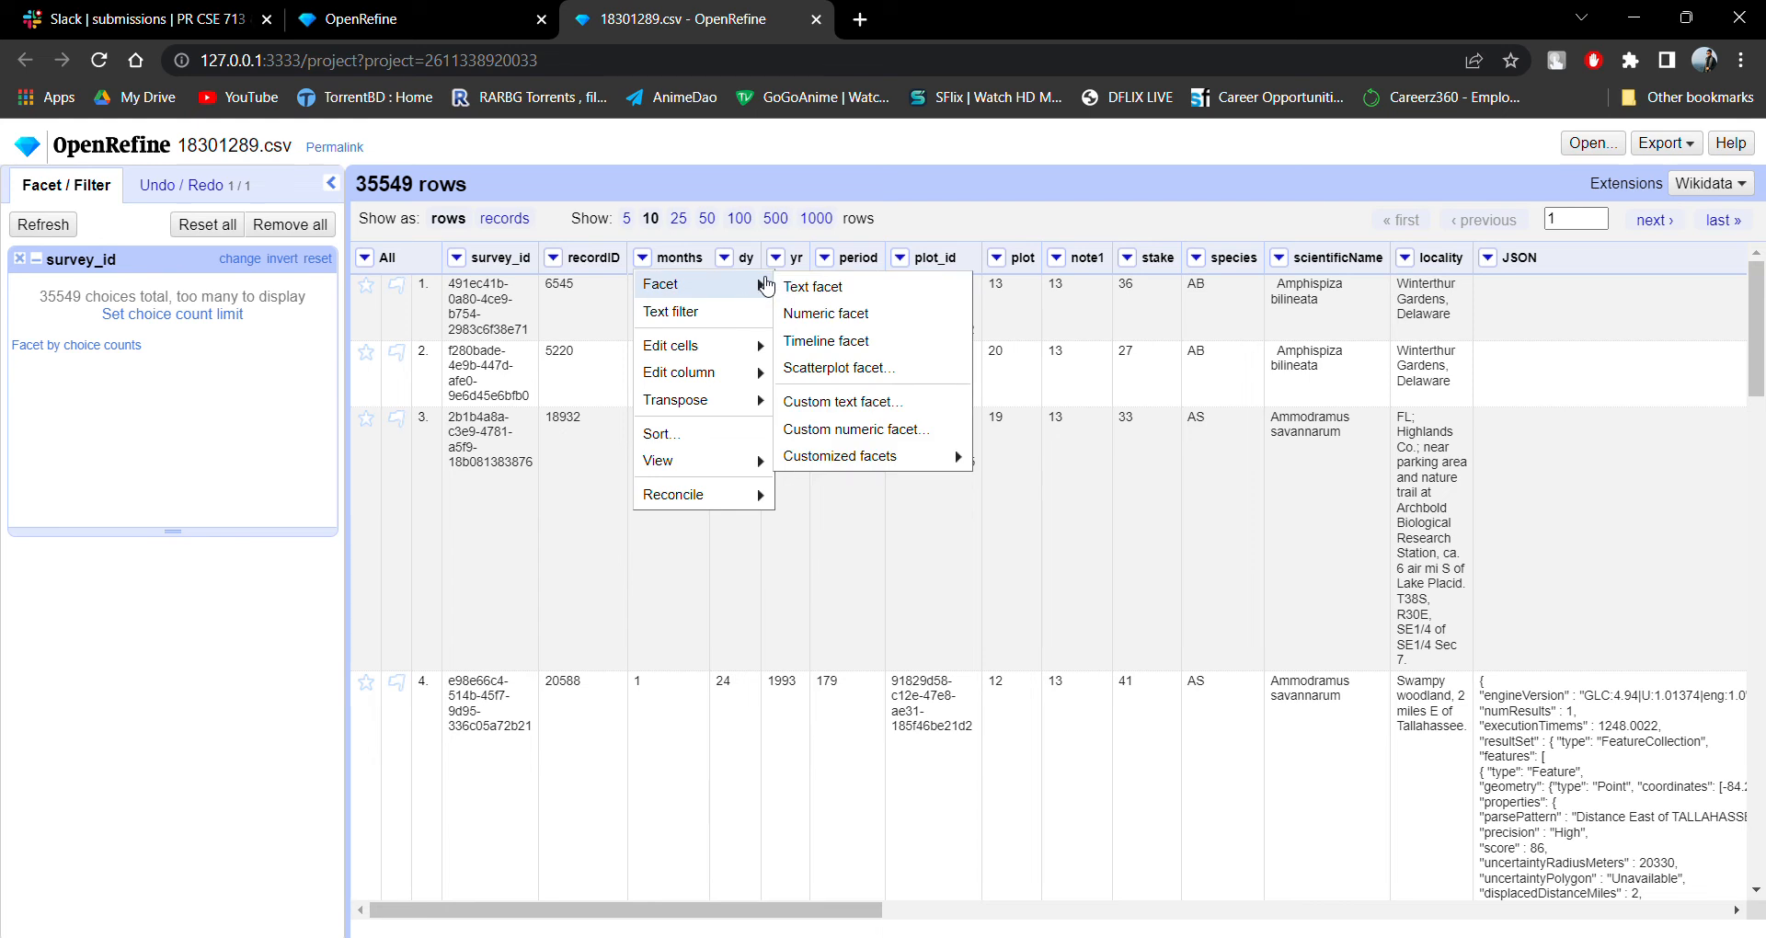
{"action": "left_click", "coordinate": [813, 286]}
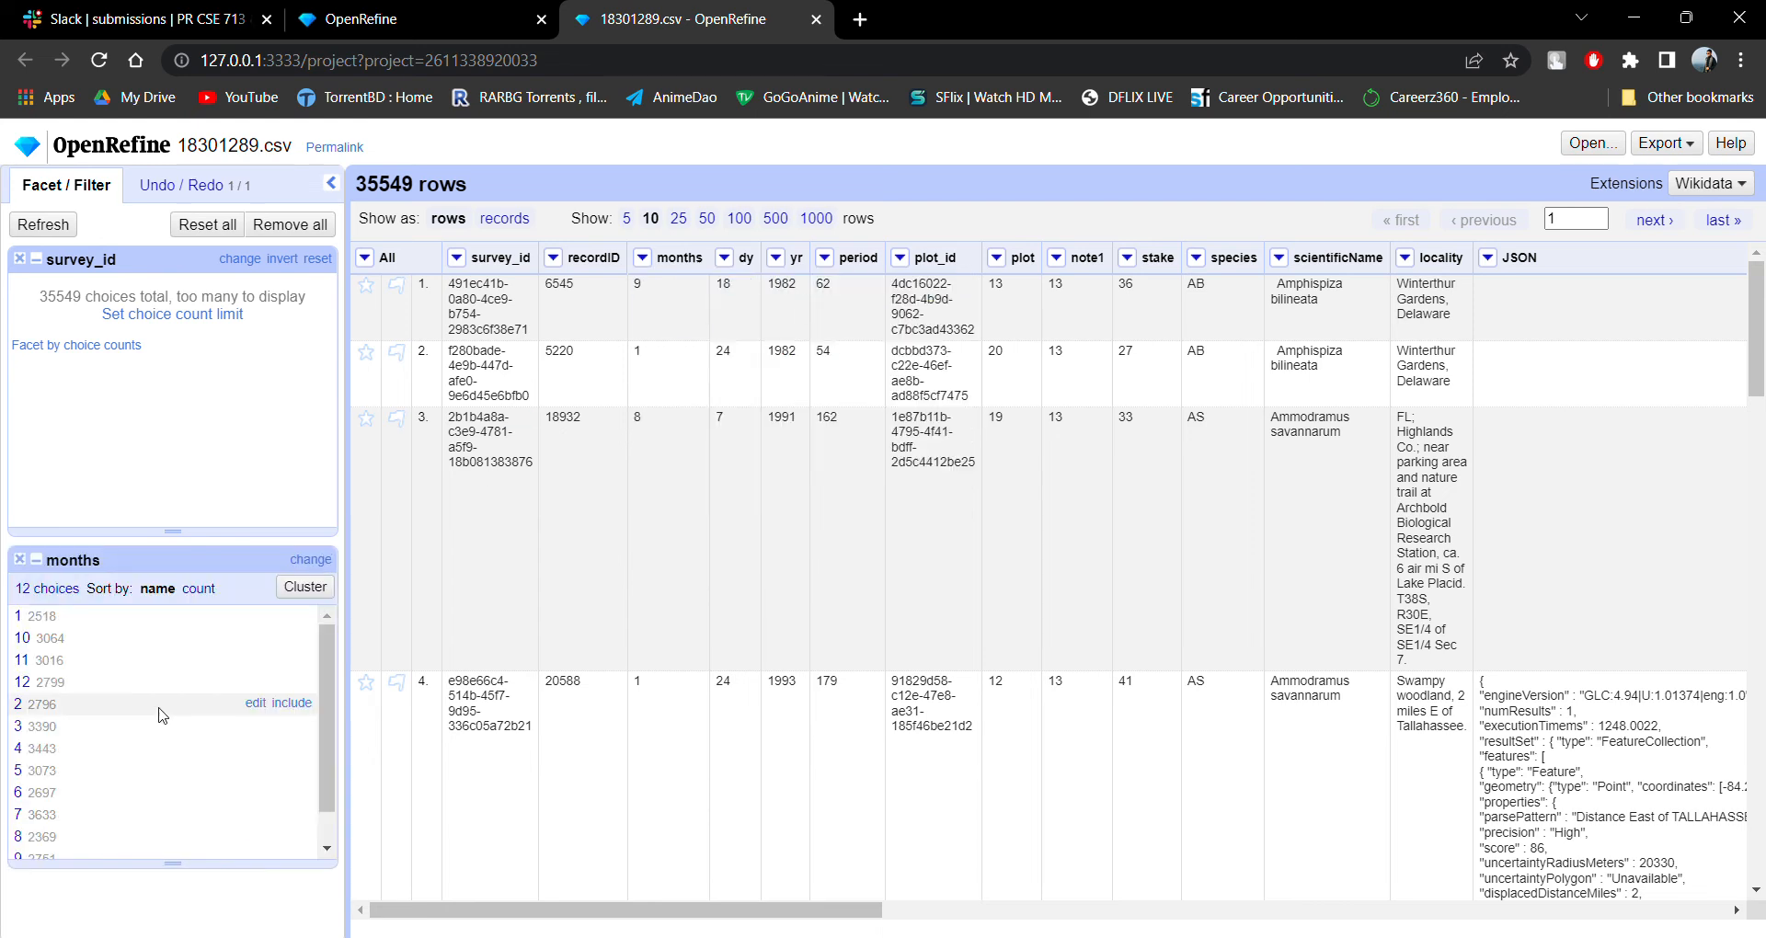
{"action": "scroll", "coordinate": [186, 708], "scroll_direction": "down", "scroll_amount": 1}
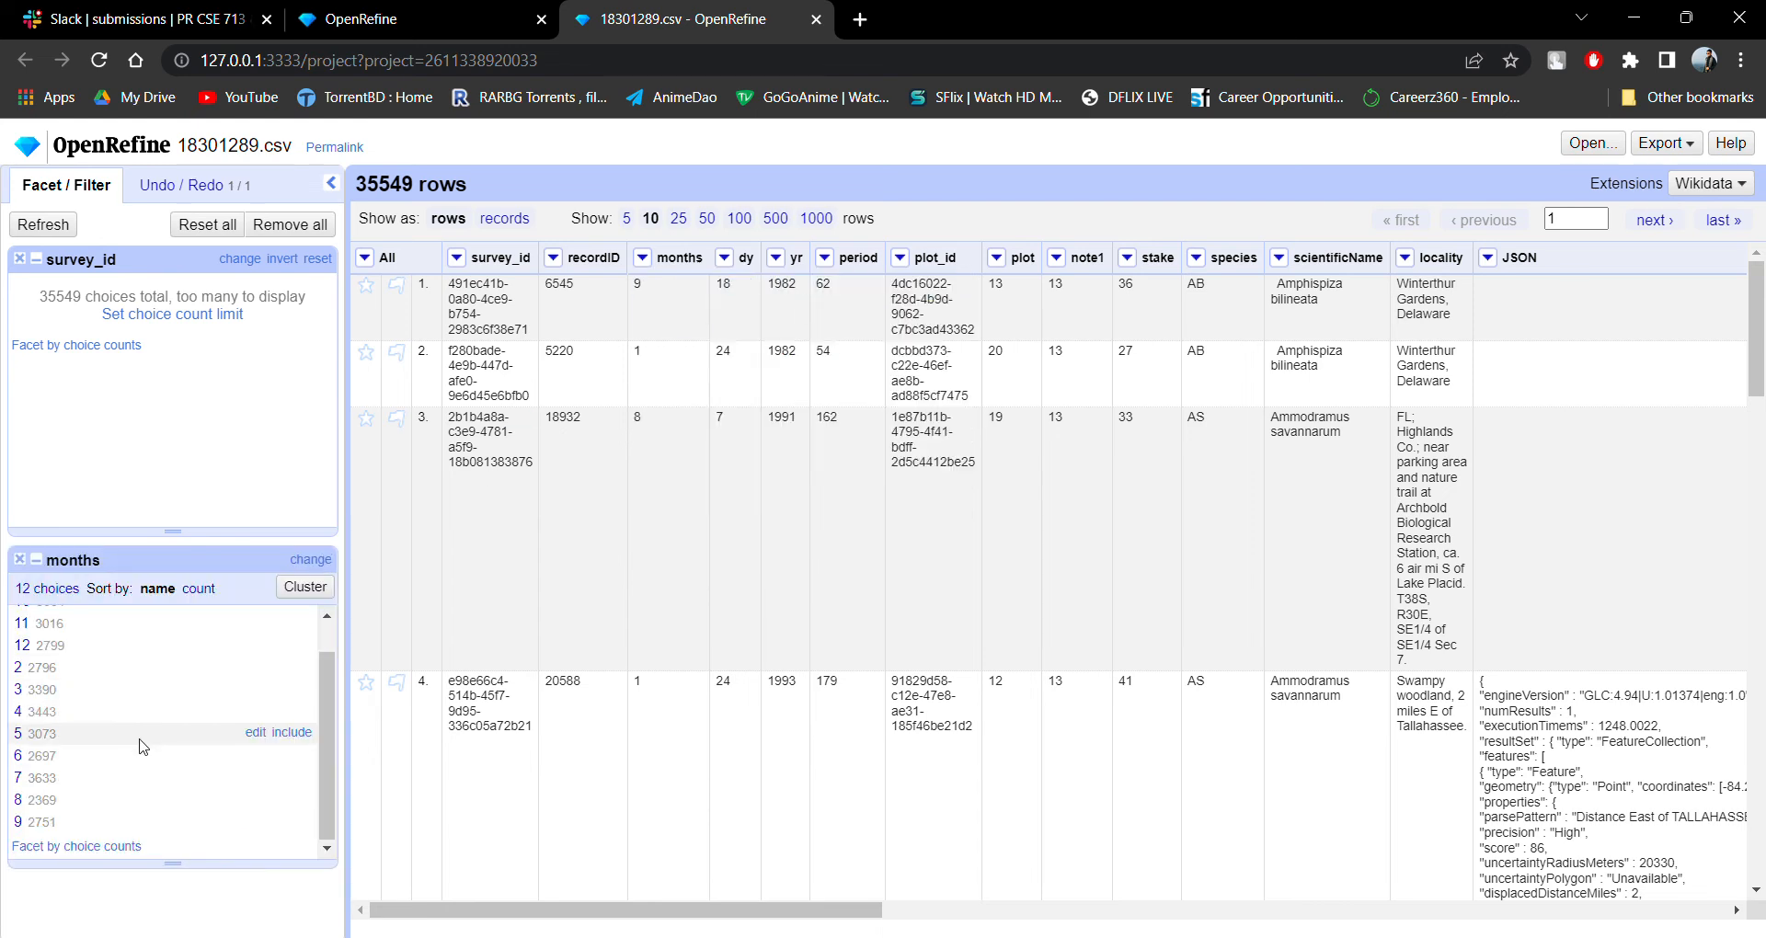
{"action": "left_click", "coordinate": [20, 258]}
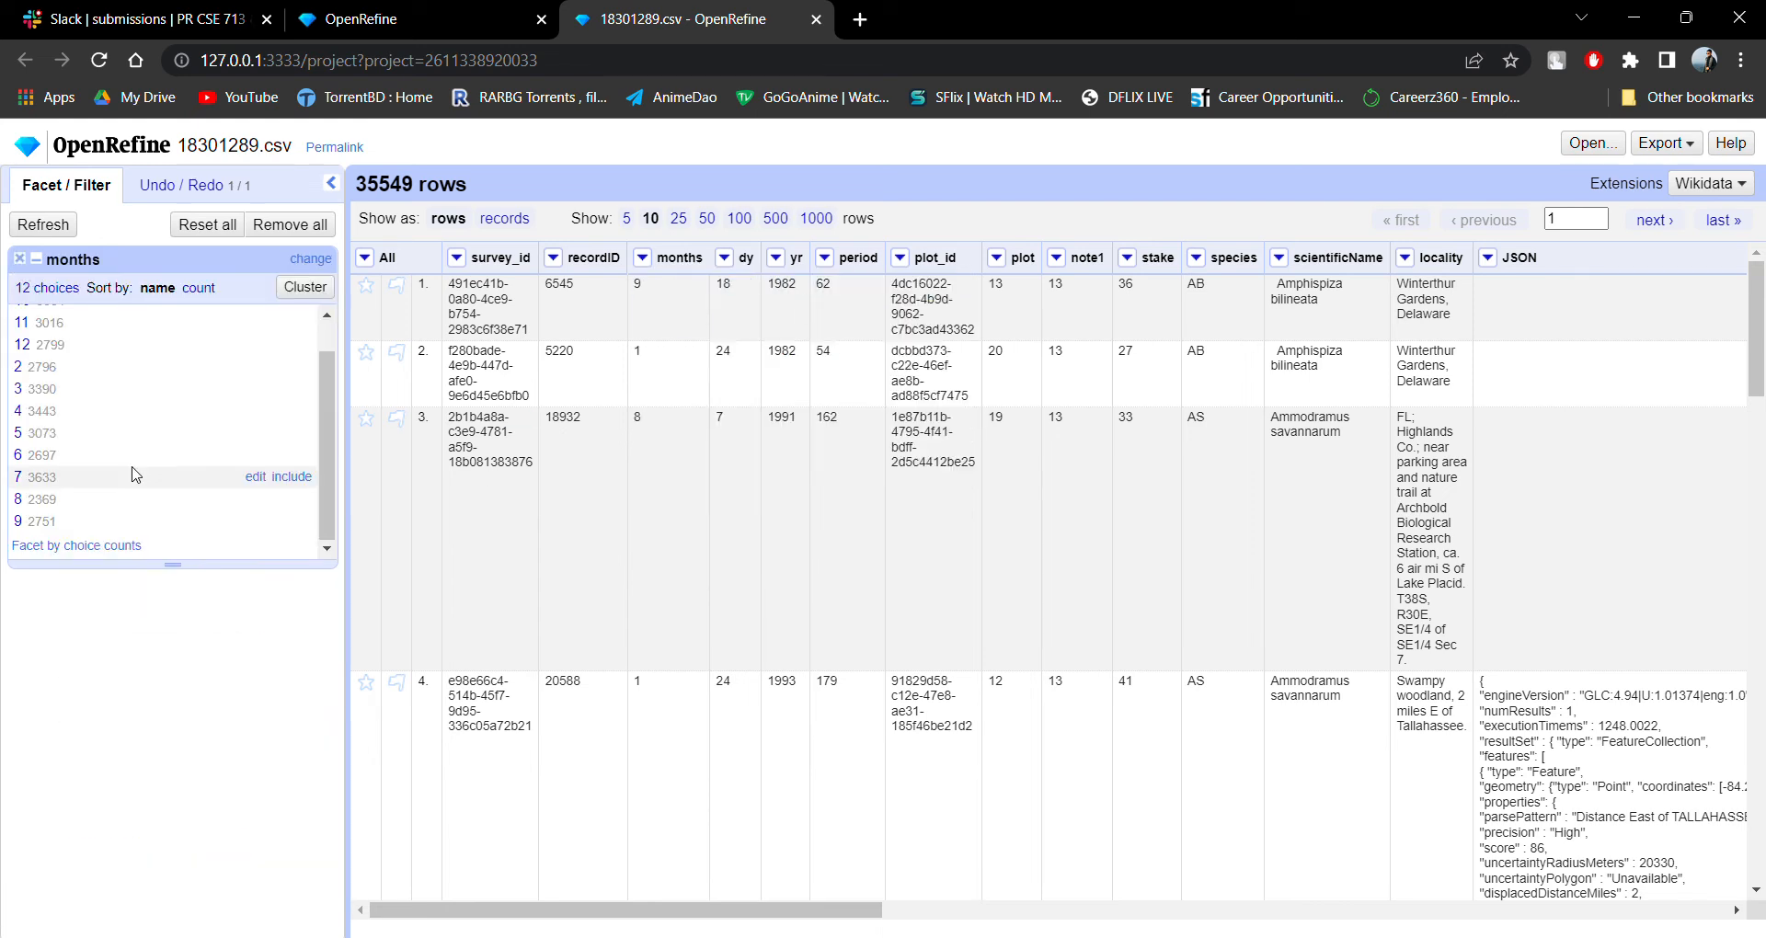
Filter the rows to months 2 and 12 through the months facet, and clear both selections again.
{"action": "left_click", "coordinate": [22, 345]}
{"action": "left_click", "coordinate": [17, 367]}
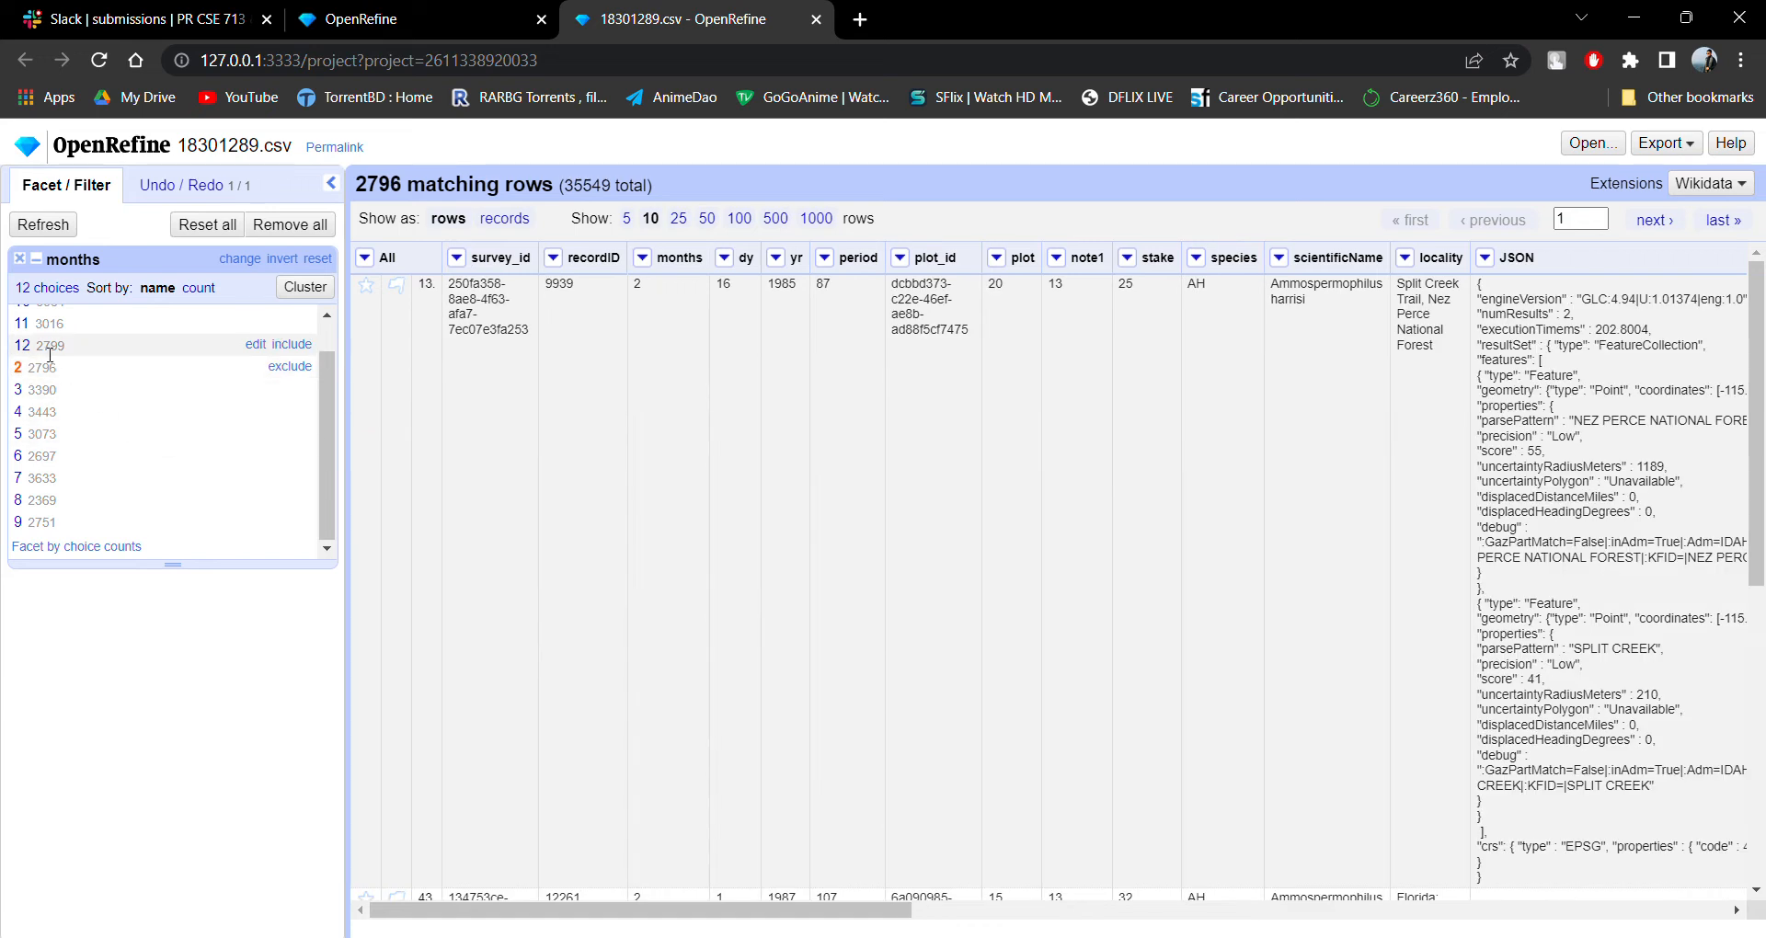
{"action": "left_click", "coordinate": [291, 344]}
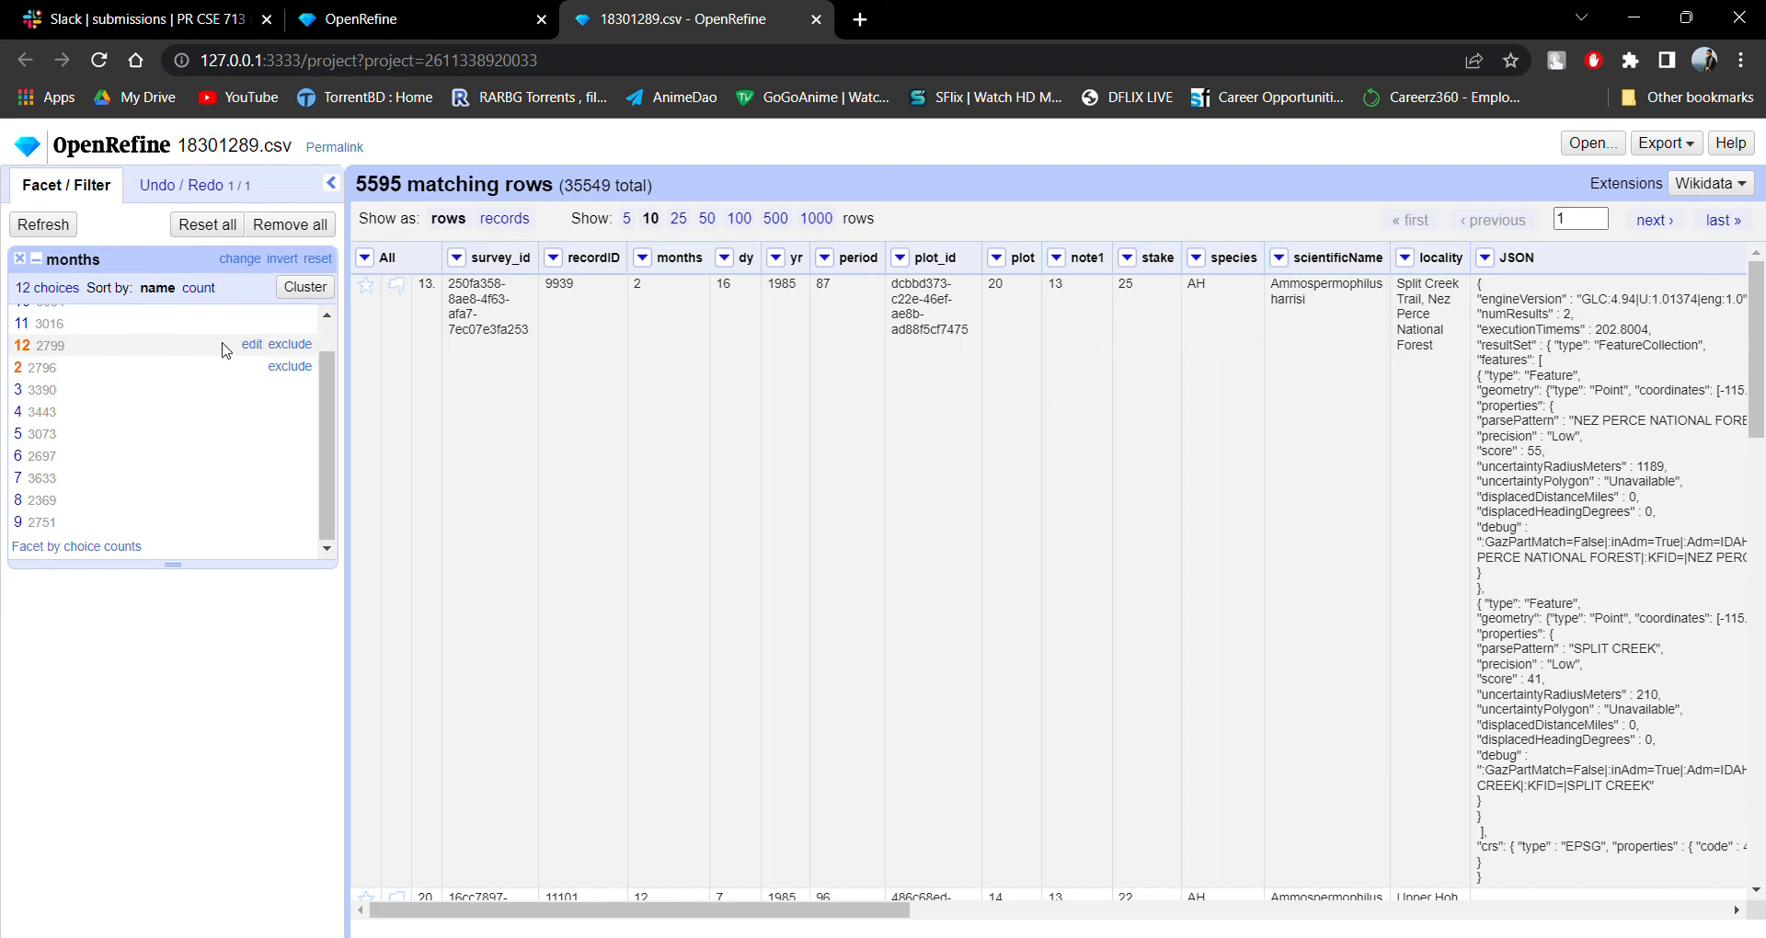
{"action": "left_click", "coordinate": [290, 344]}
{"action": "left_click", "coordinate": [297, 365]}
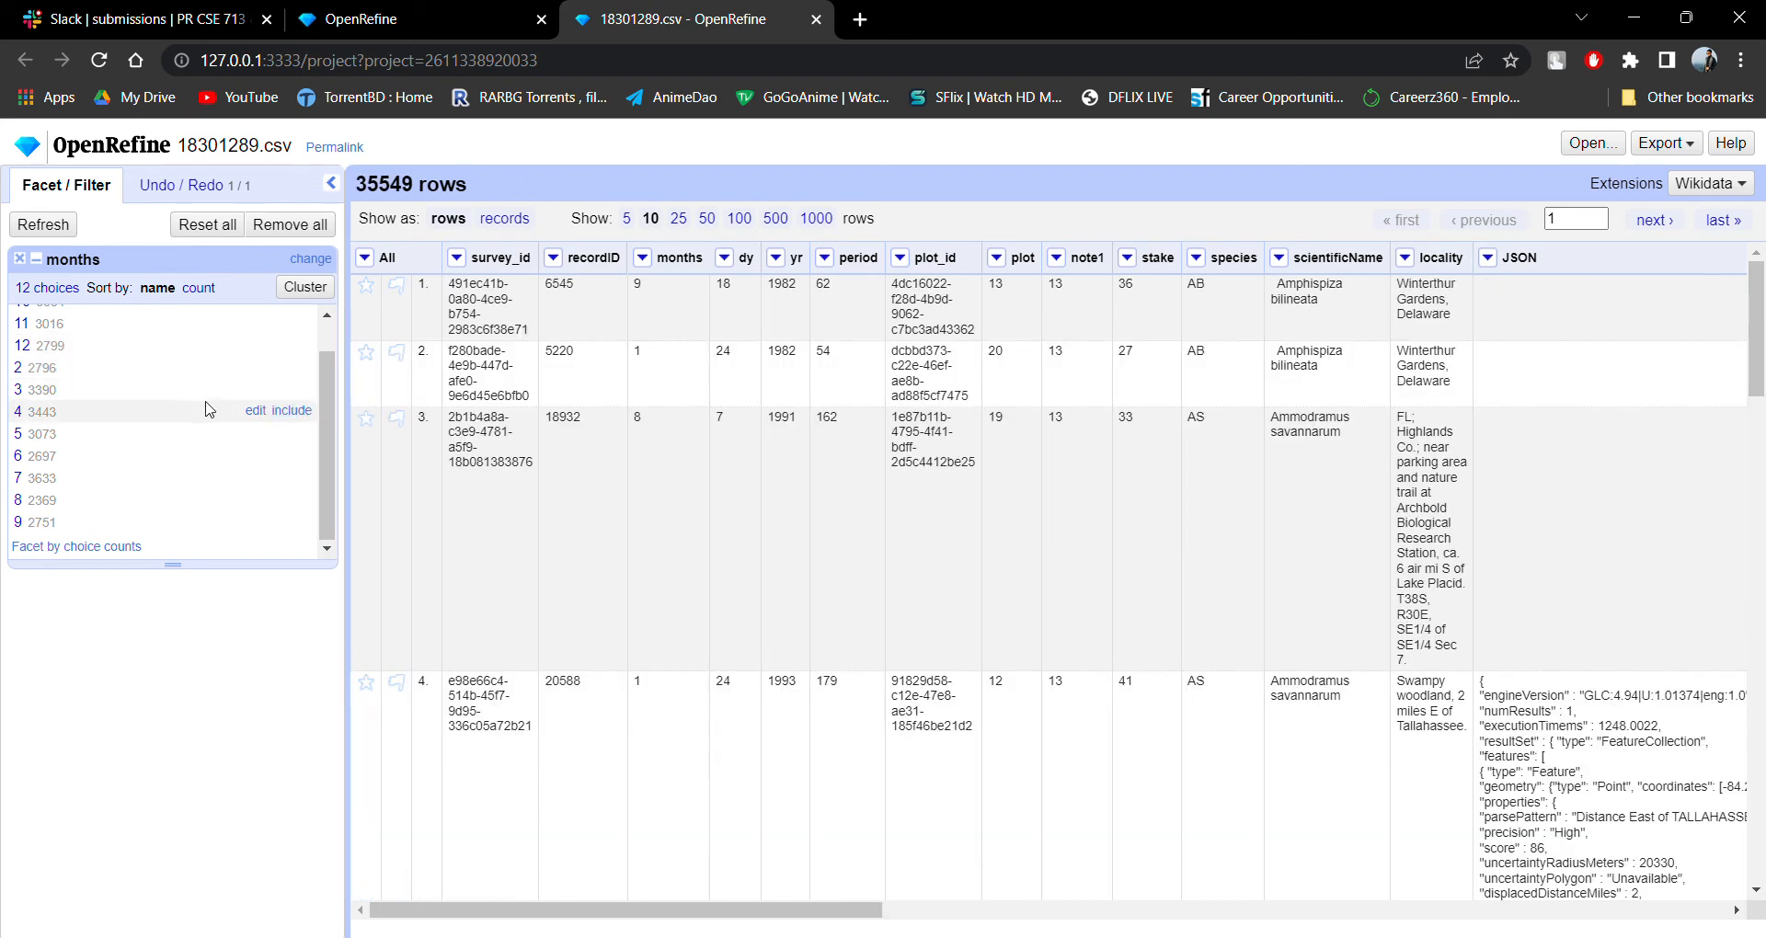
Filter the rows to months 1, 2 and 7 through the months facet.
{"action": "left_click", "coordinate": [18, 316]}
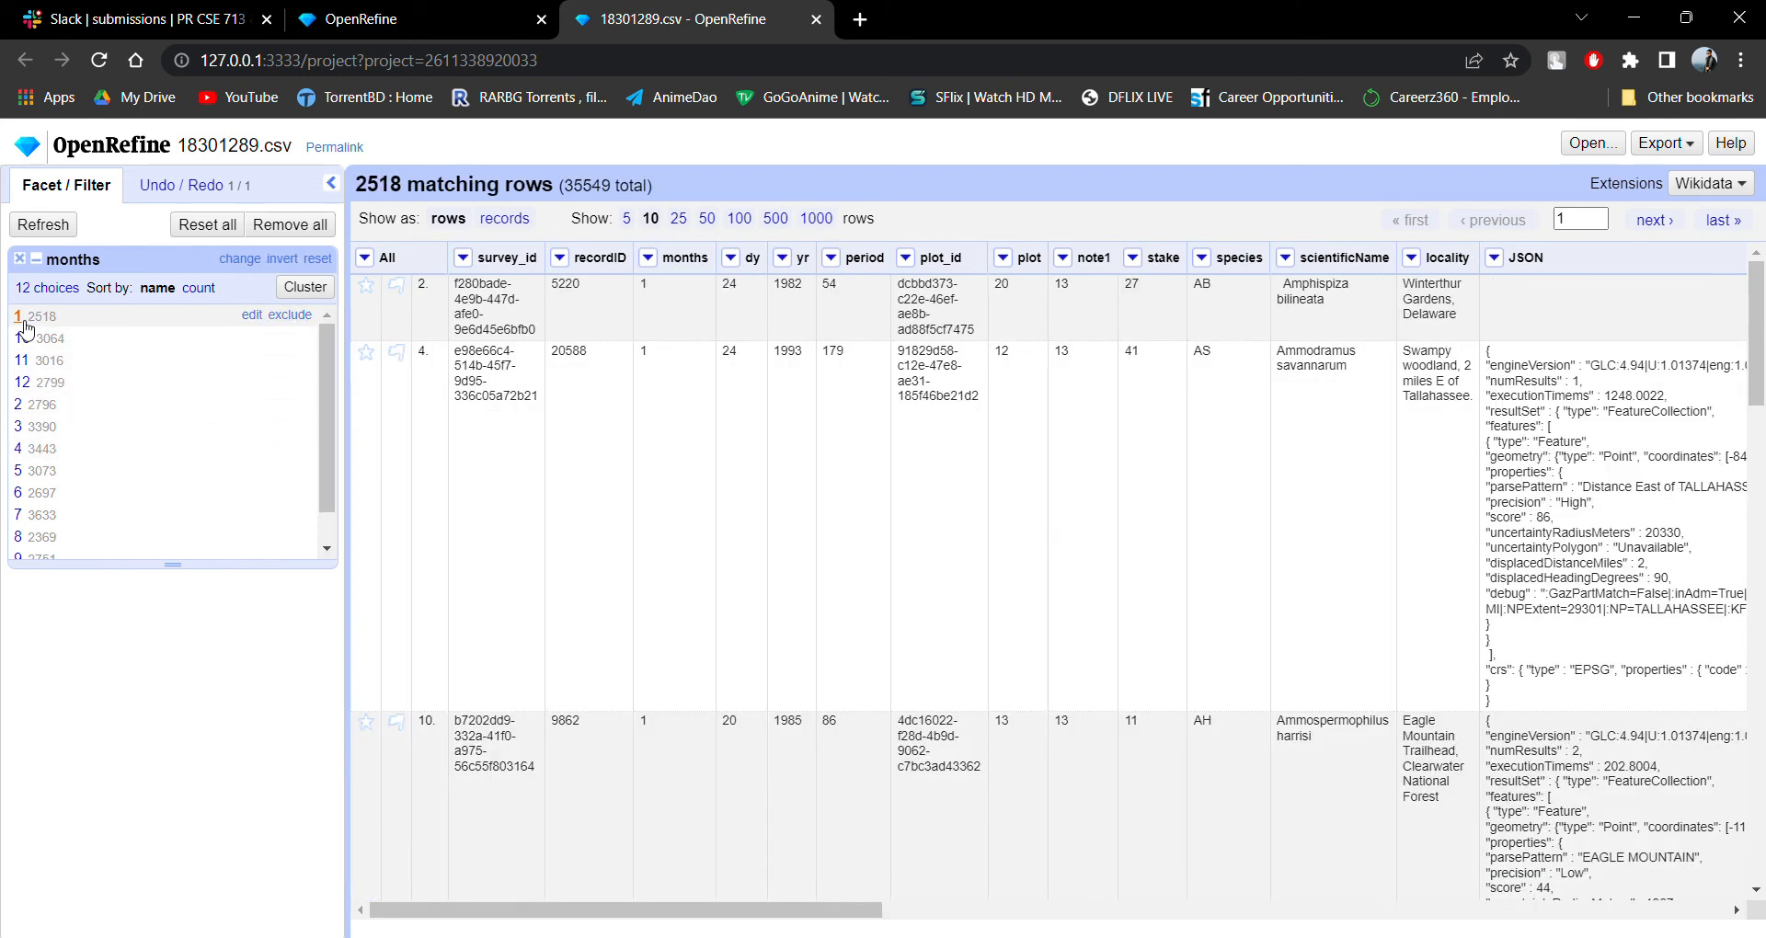
{"action": "scroll", "coordinate": [92, 368], "scroll_direction": "down", "scroll_amount": 1}
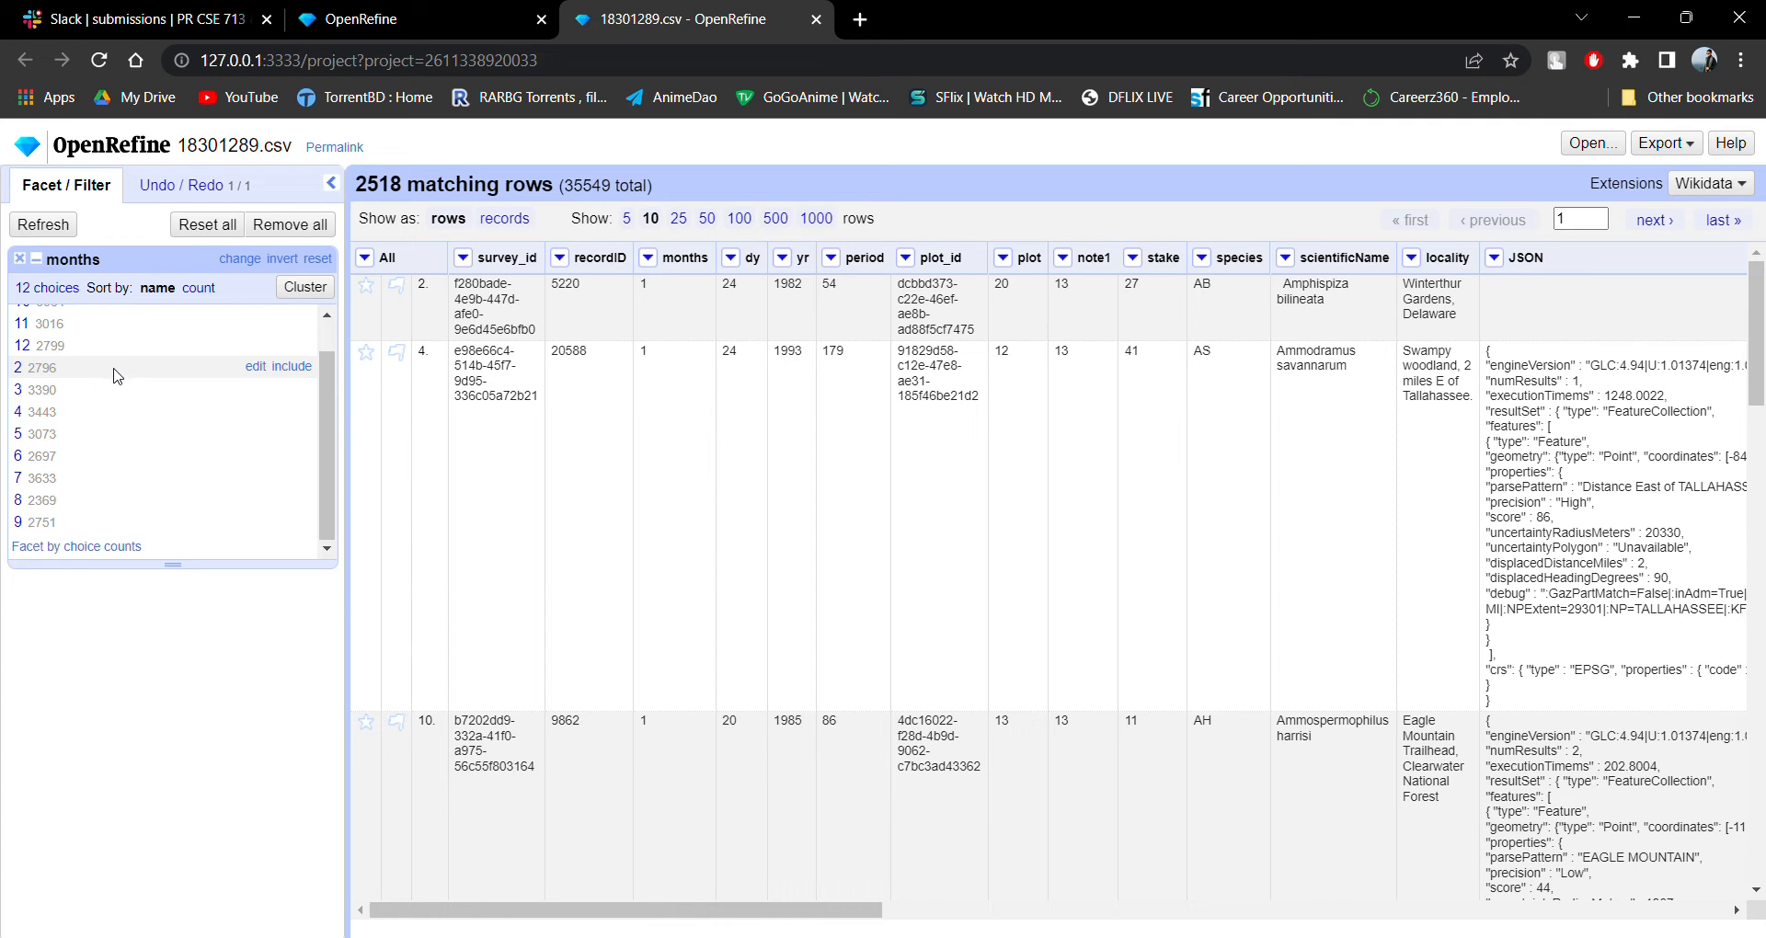
{"action": "left_click", "coordinate": [291, 366]}
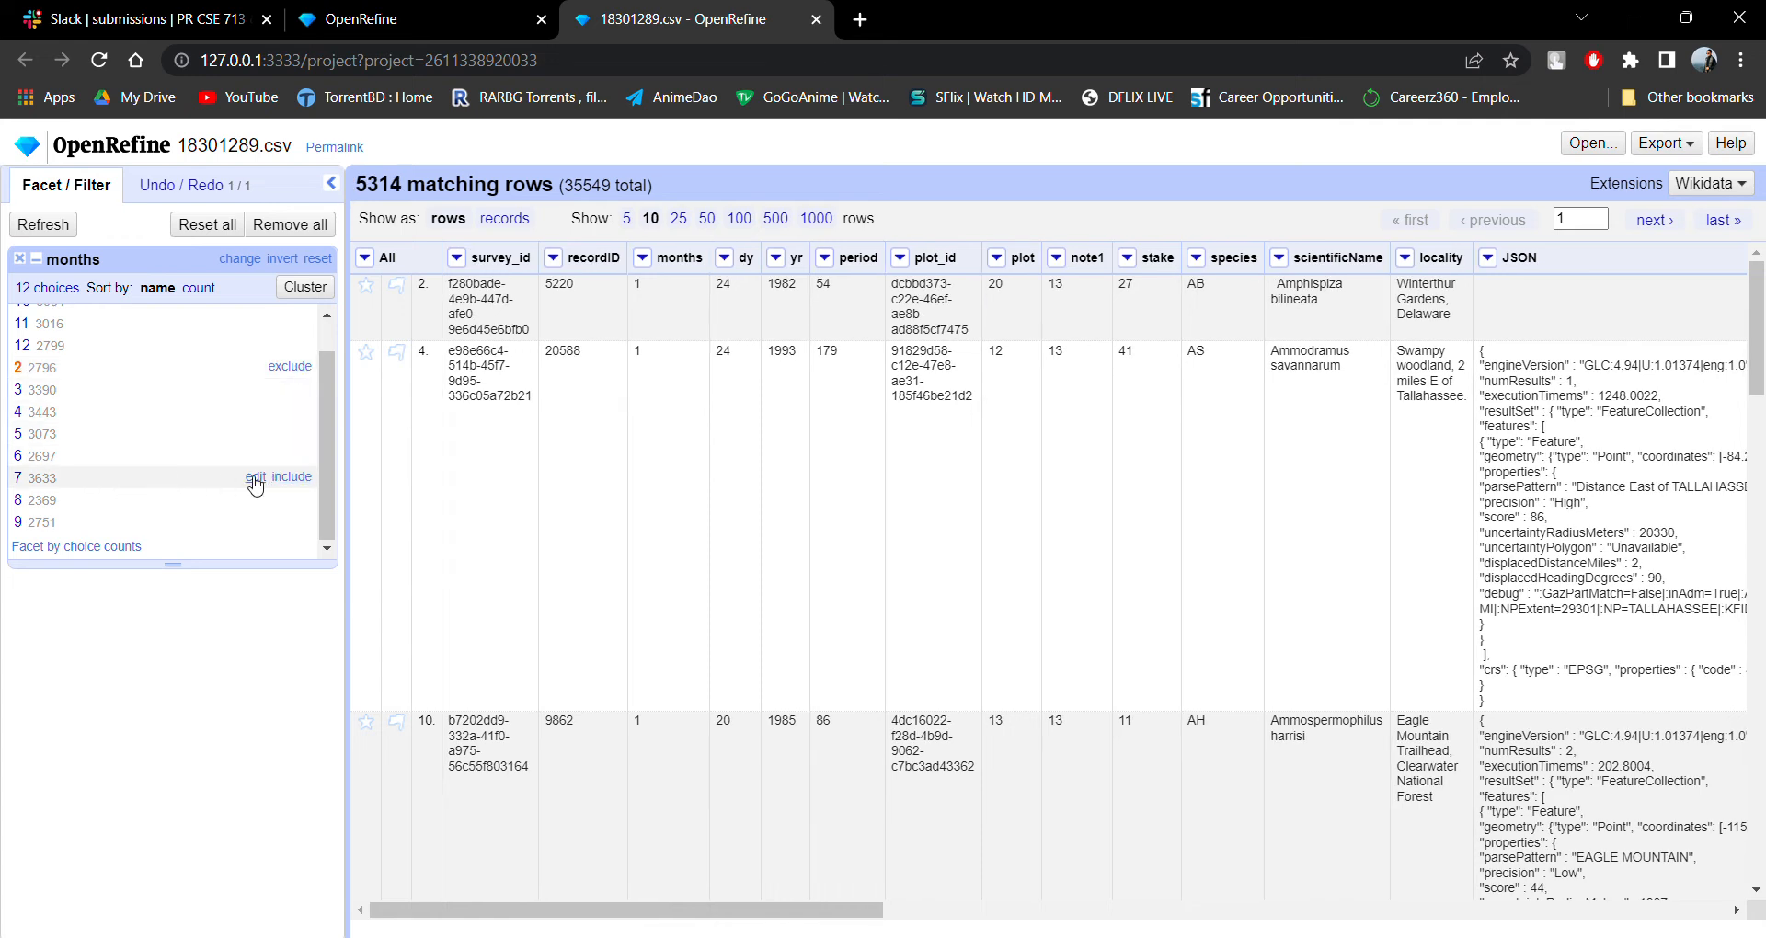
{"action": "left_click", "coordinate": [292, 477]}
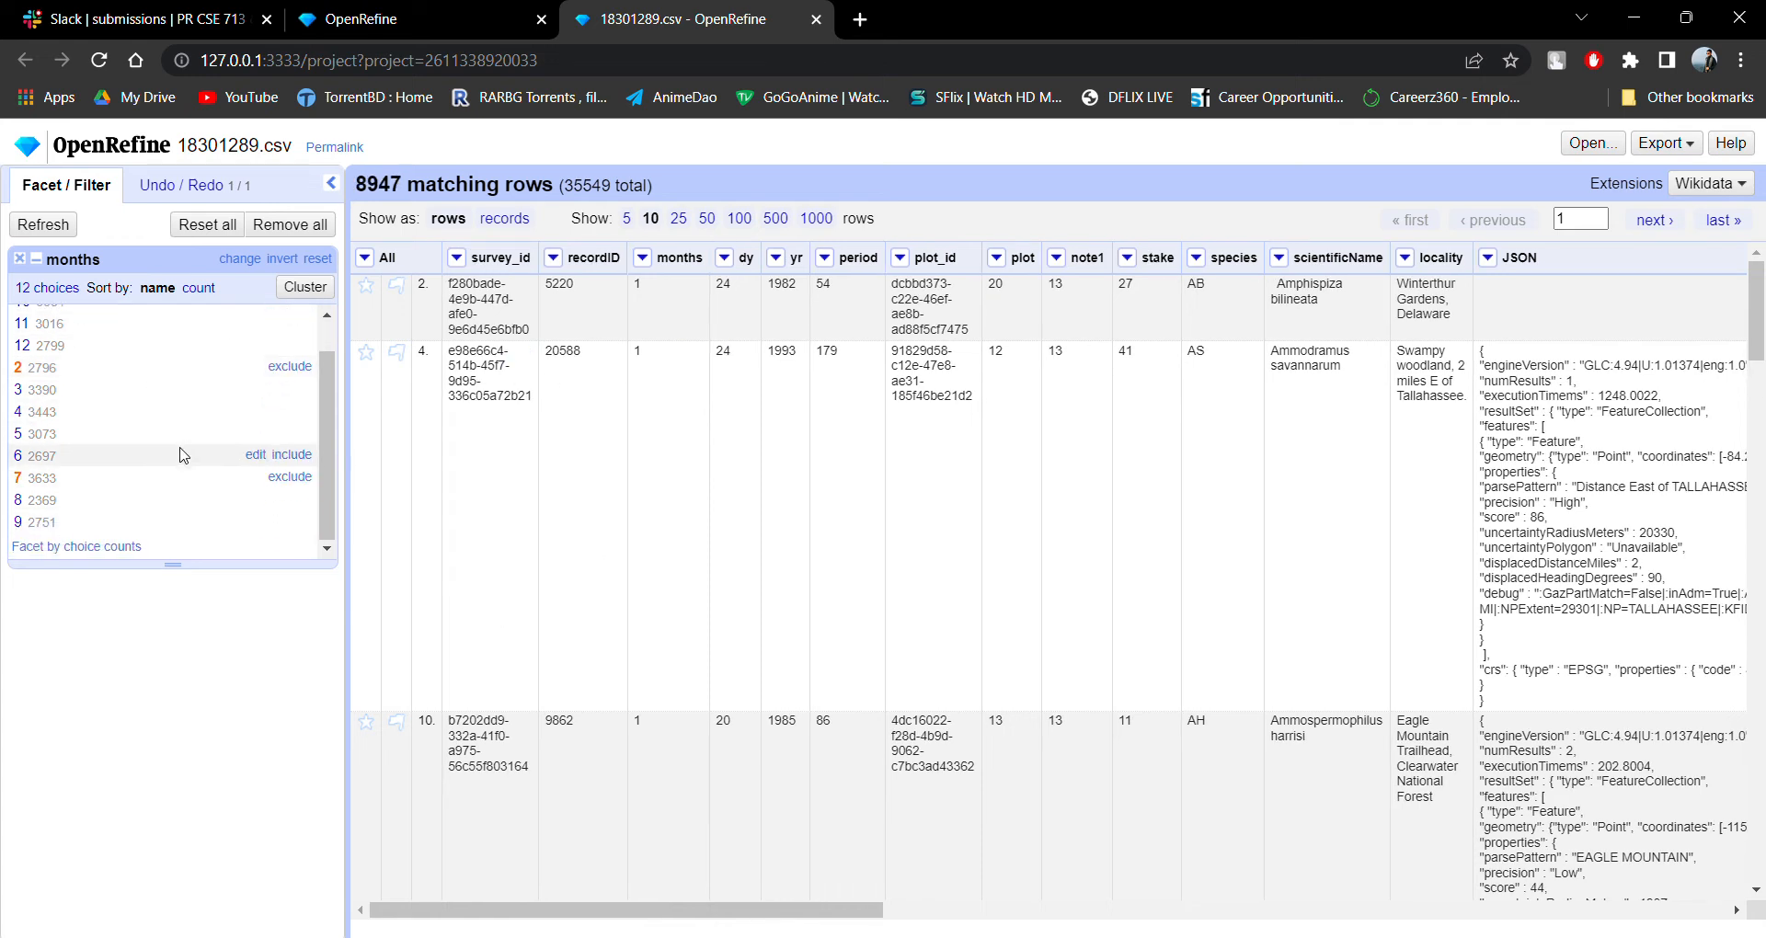
{"action": "scroll", "coordinate": [181, 405], "scroll_direction": "up", "scroll_amount": 1}
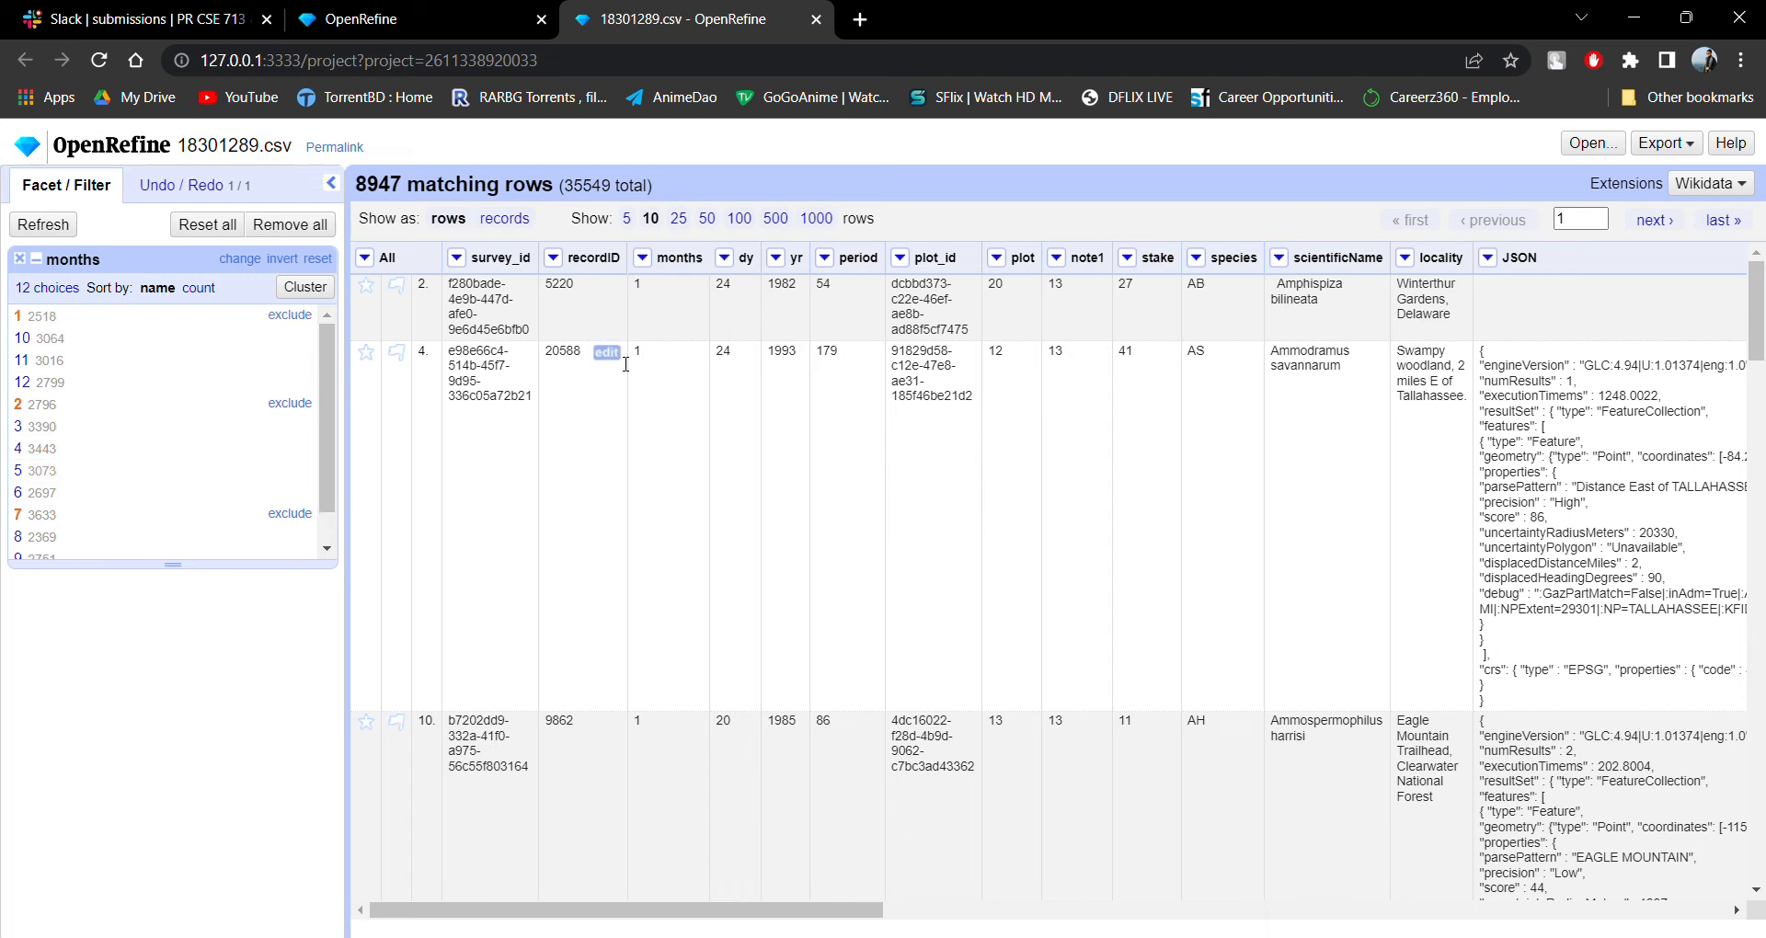
{"action": "scroll", "coordinate": [883, 476], "scroll_direction": "down", "scroll_amount": 10}
{"action": "scroll", "coordinate": [781, 450], "scroll_direction": "up", "scroll_amount": 10}
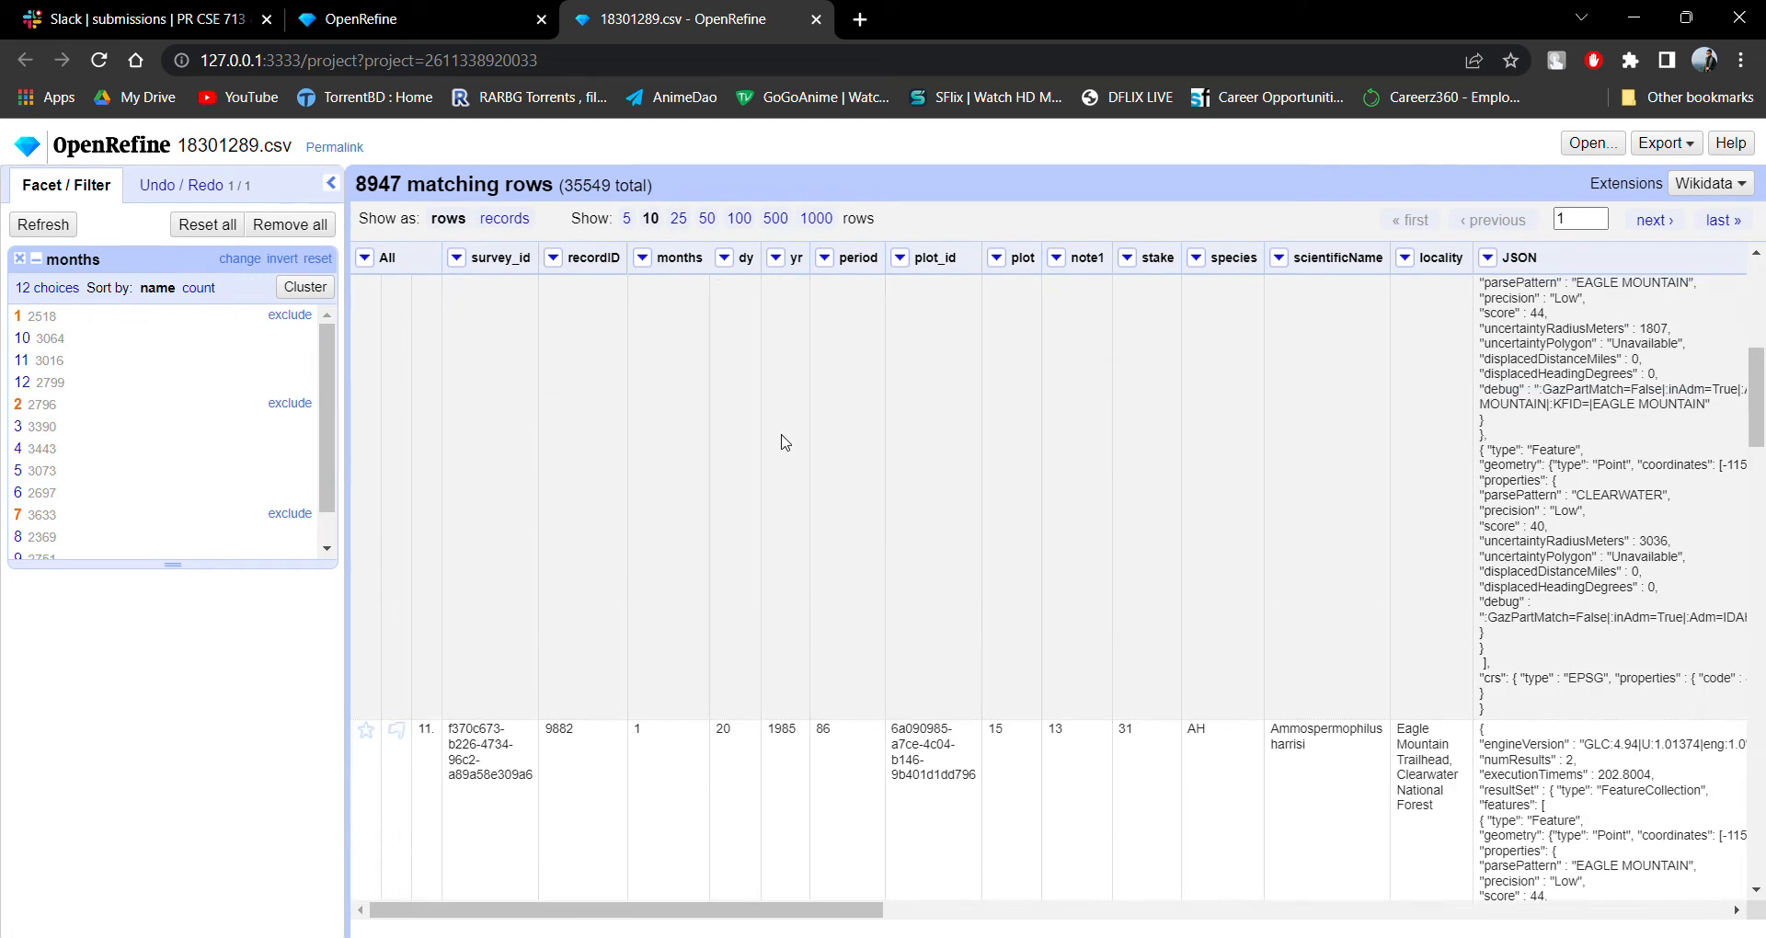
{"action": "left_click", "coordinate": [778, 258]}
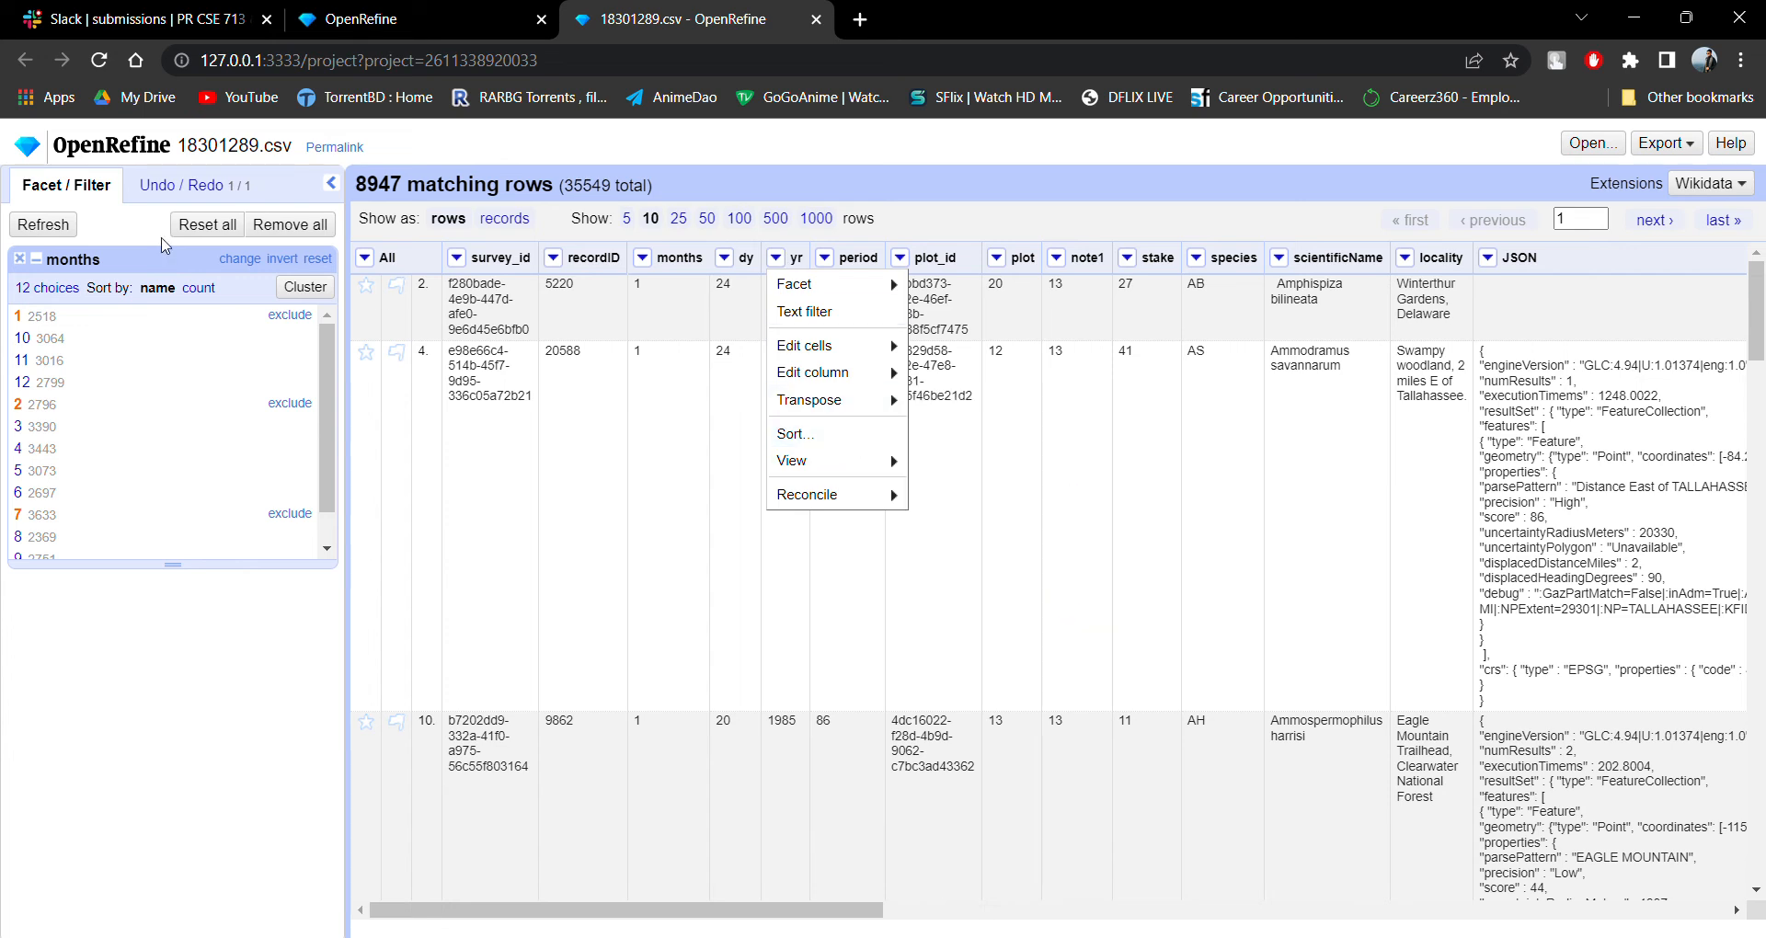
{"action": "left_click", "coordinate": [53, 228]}
{"action": "left_click", "coordinate": [825, 259]}
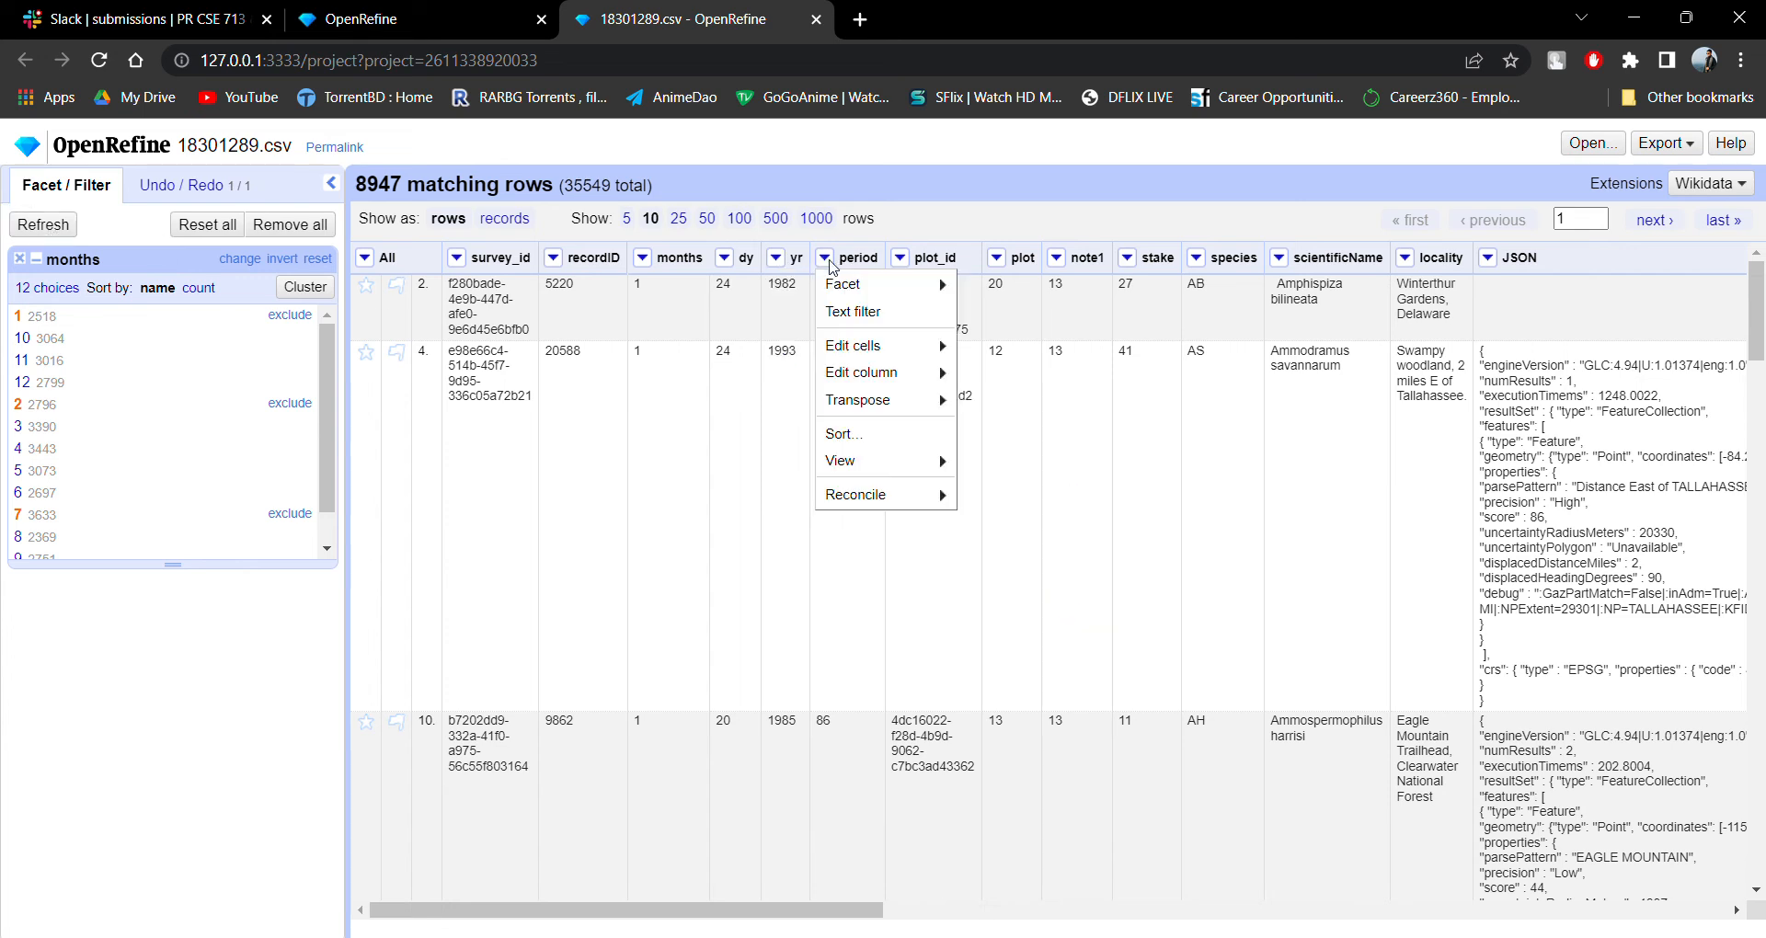
{"action": "mouse_move", "coordinate": [919, 496]}
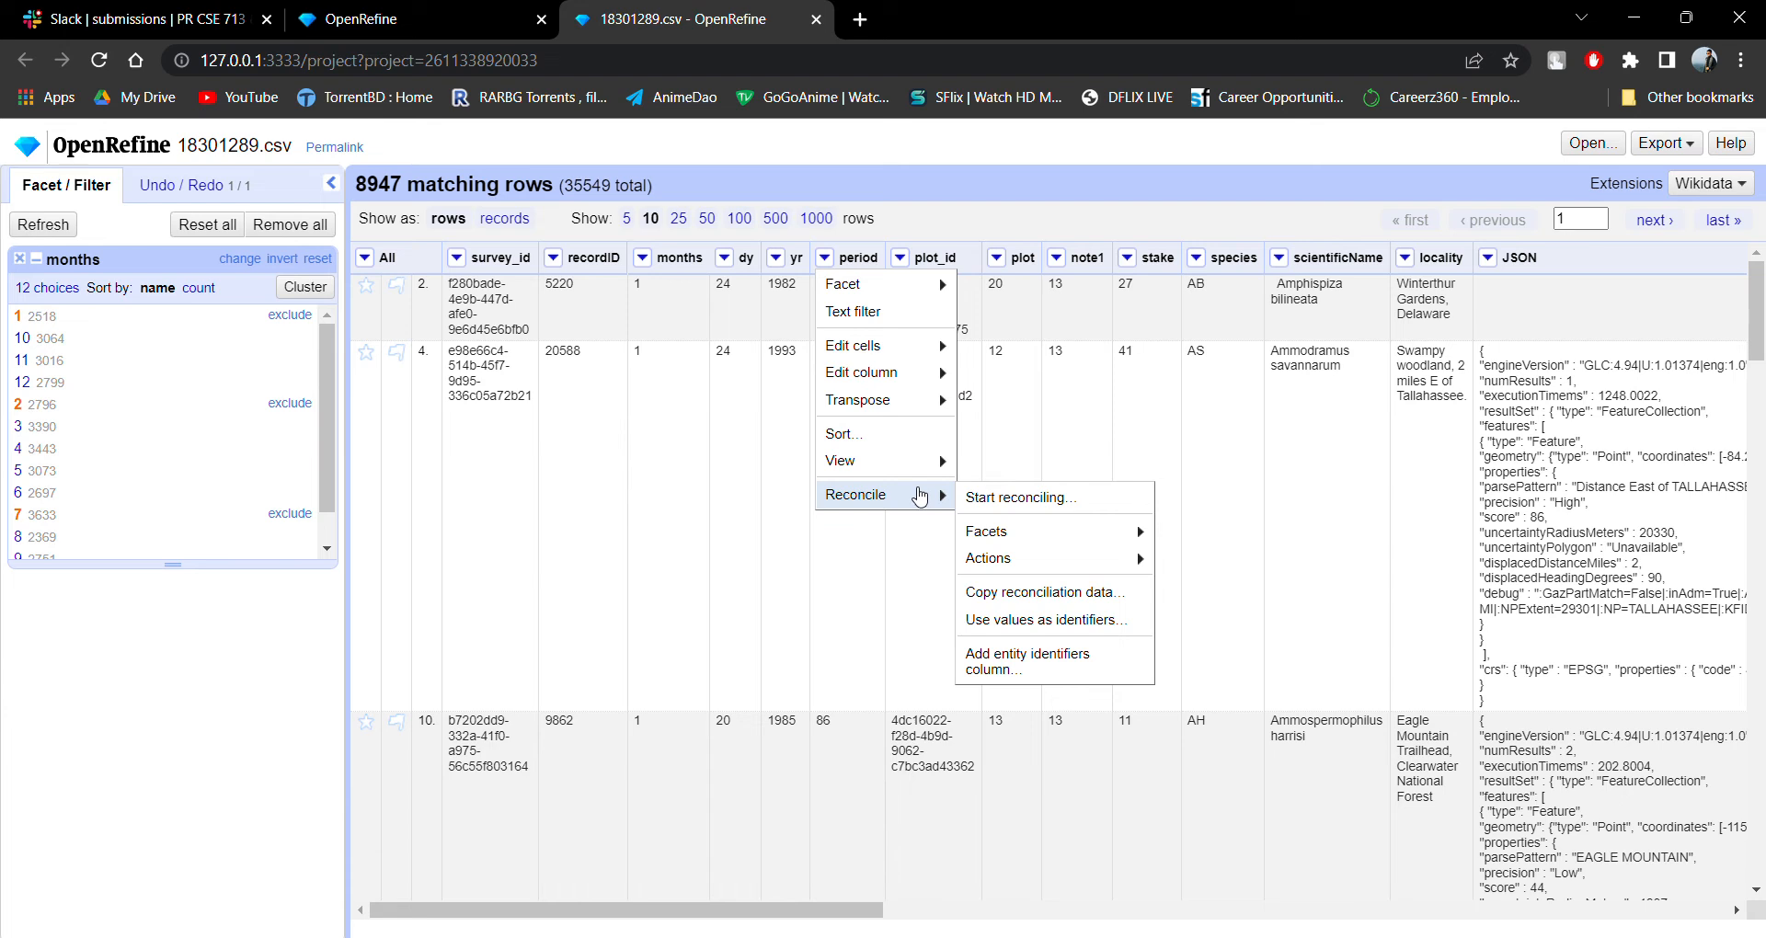
{"action": "mouse_move", "coordinate": [928, 285]}
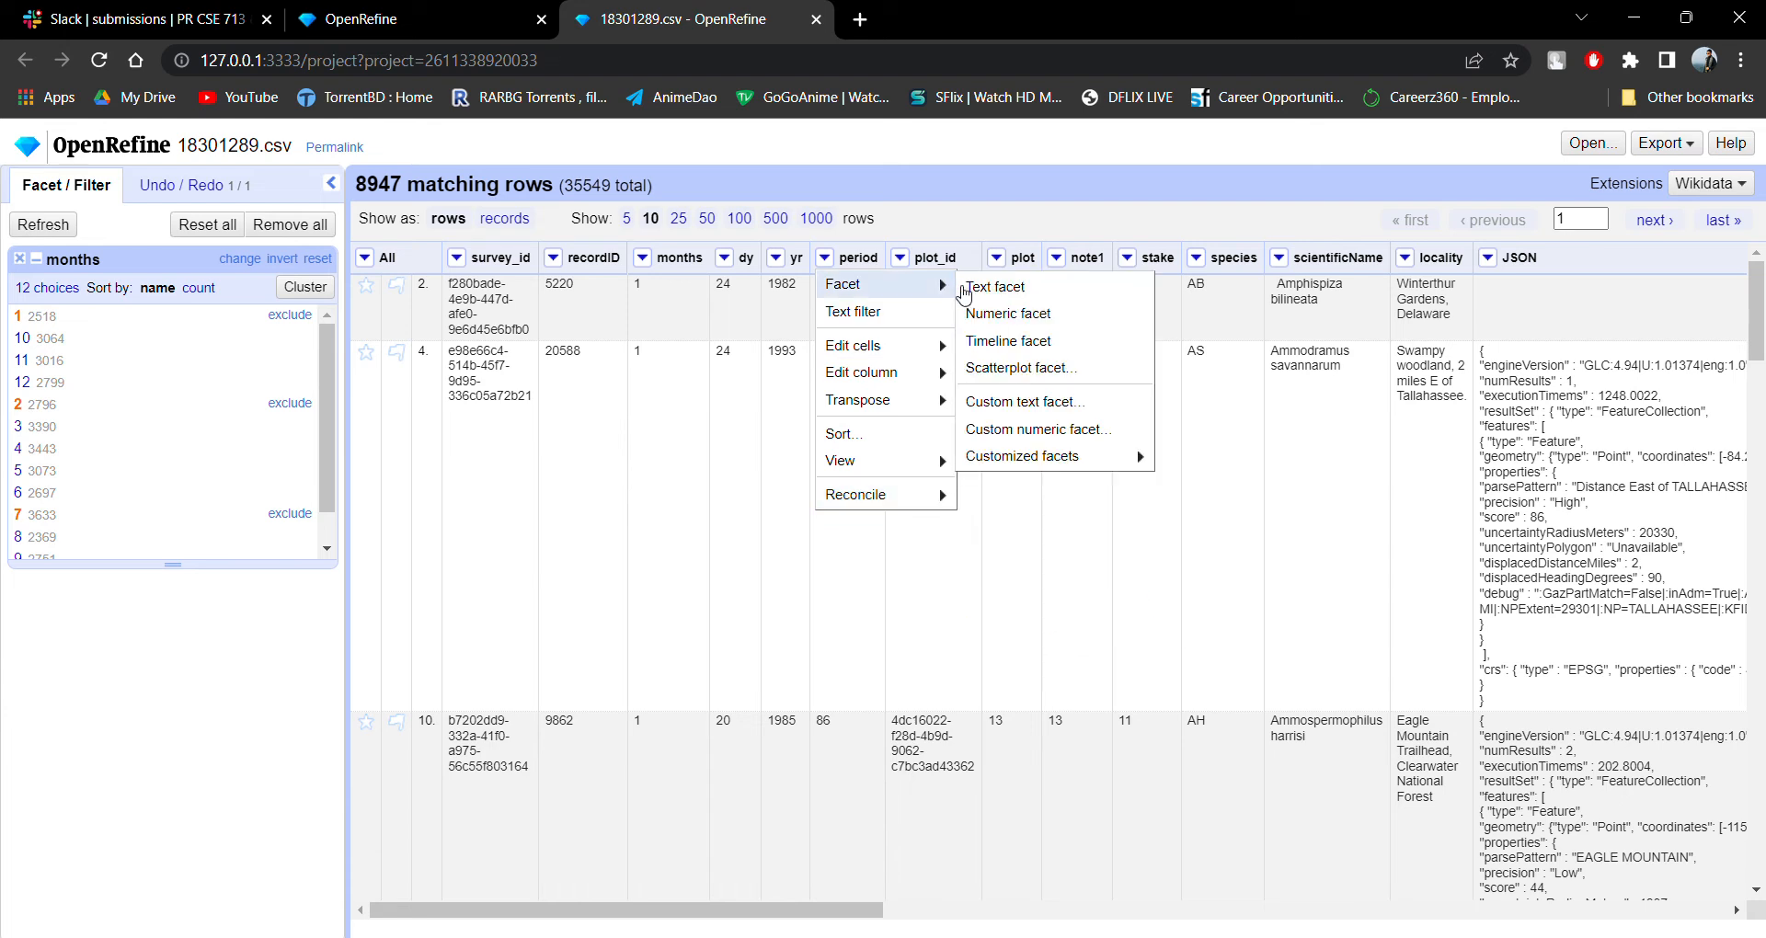
{"action": "mouse_move", "coordinate": [1046, 459]}
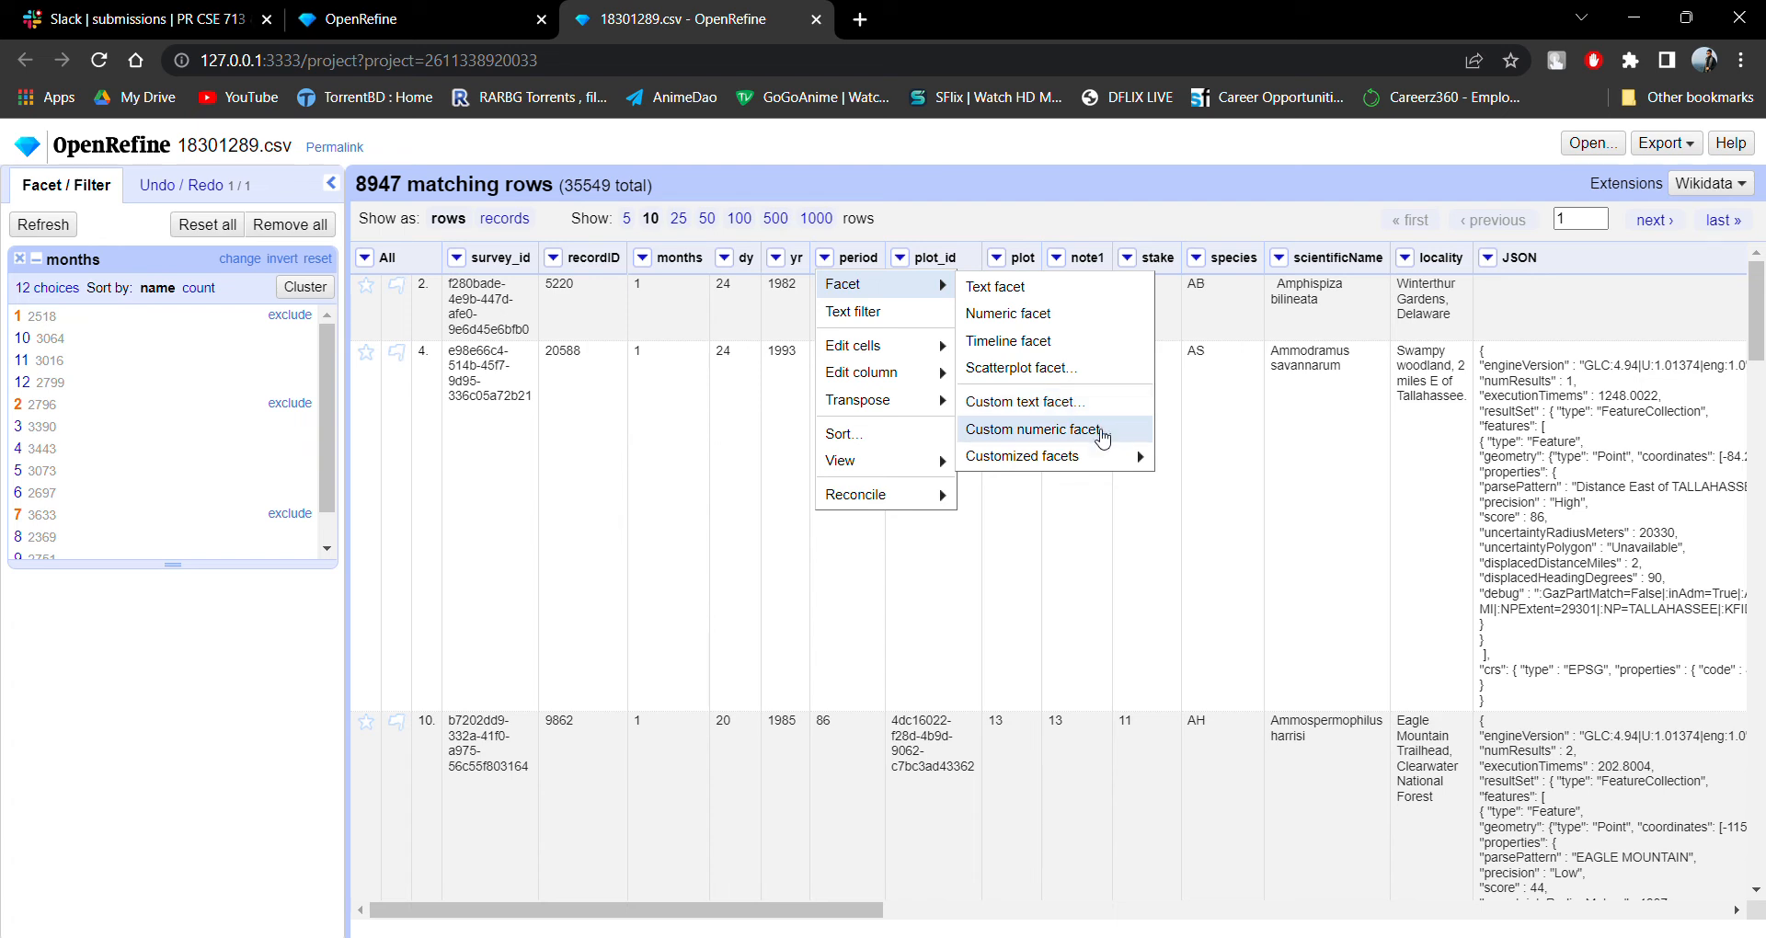
{"action": "mouse_move", "coordinate": [1101, 467]}
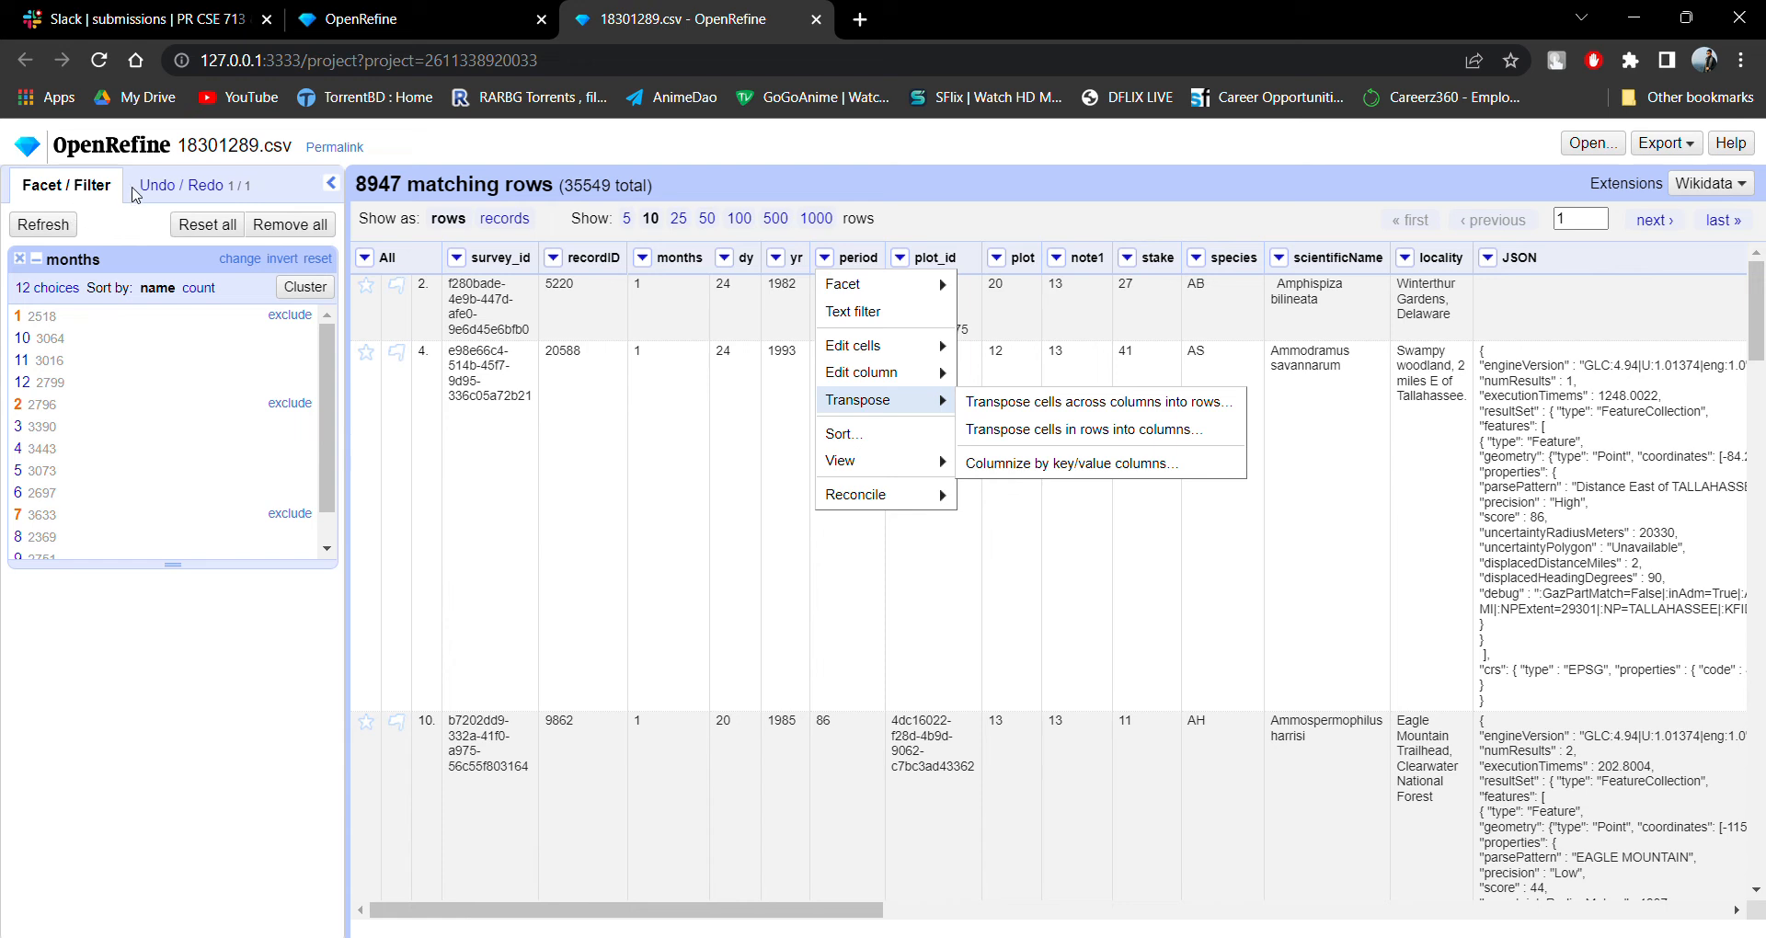
{"action": "left_click", "coordinate": [161, 195]}
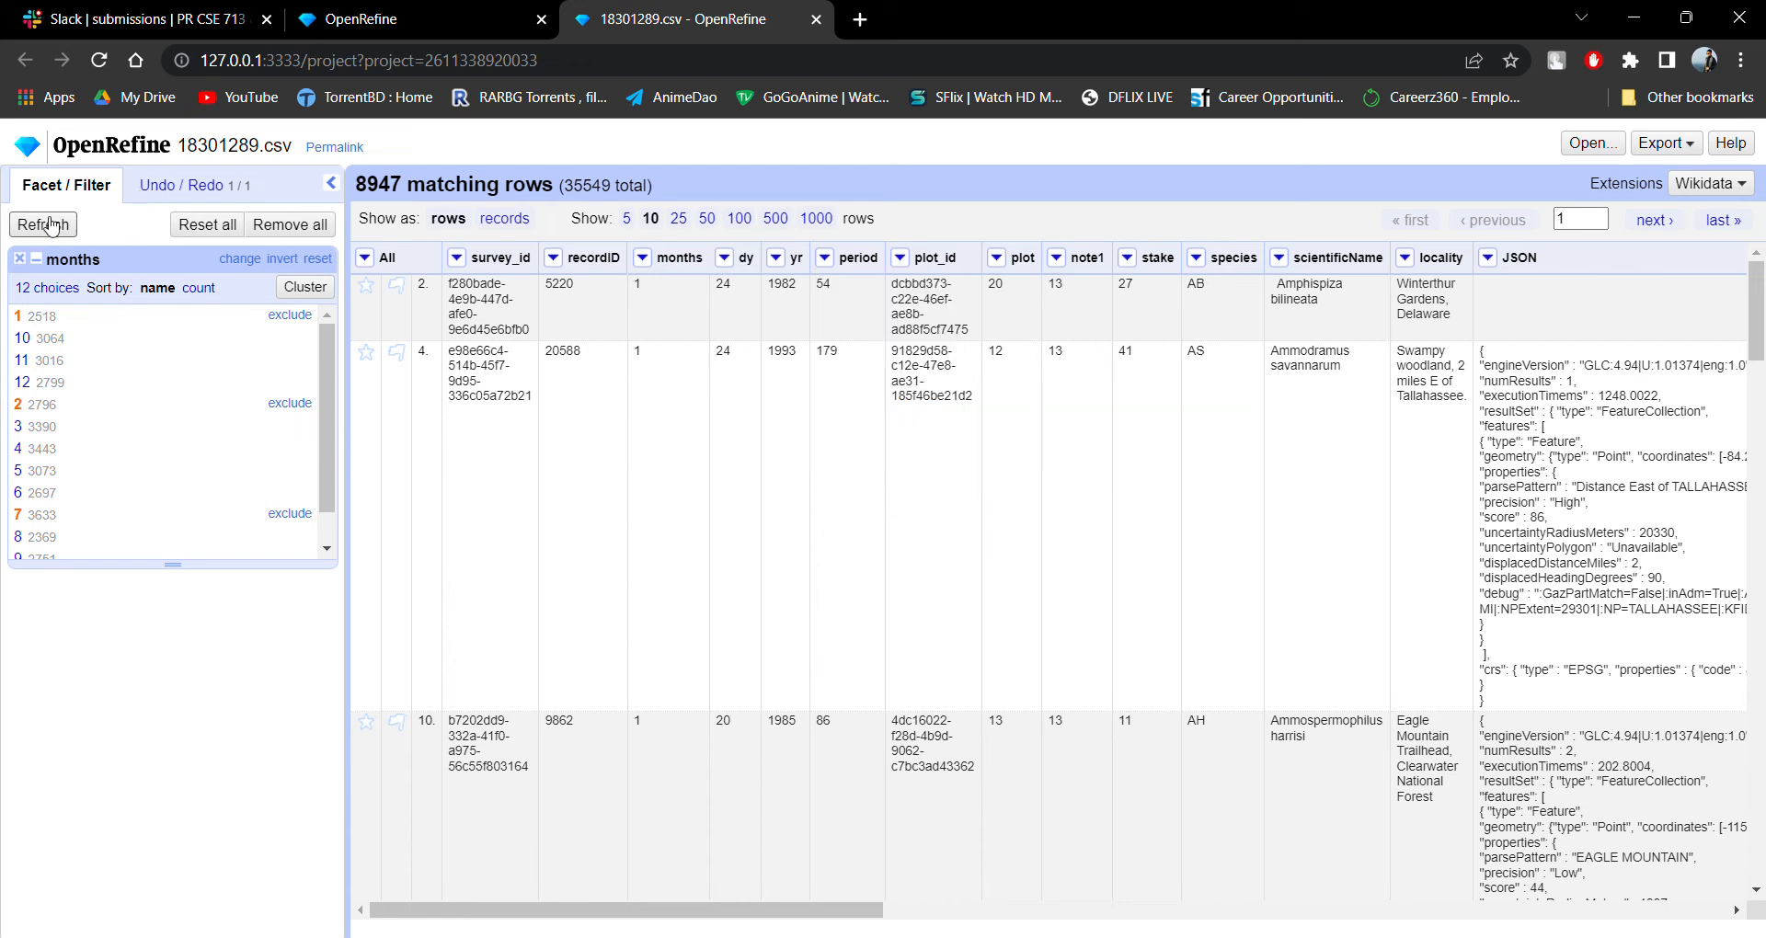
Remove the months facet and inspect the dialogs for extracting and applying the operation history.
{"action": "left_click", "coordinate": [19, 259]}
{"action": "left_click", "coordinate": [212, 189]}
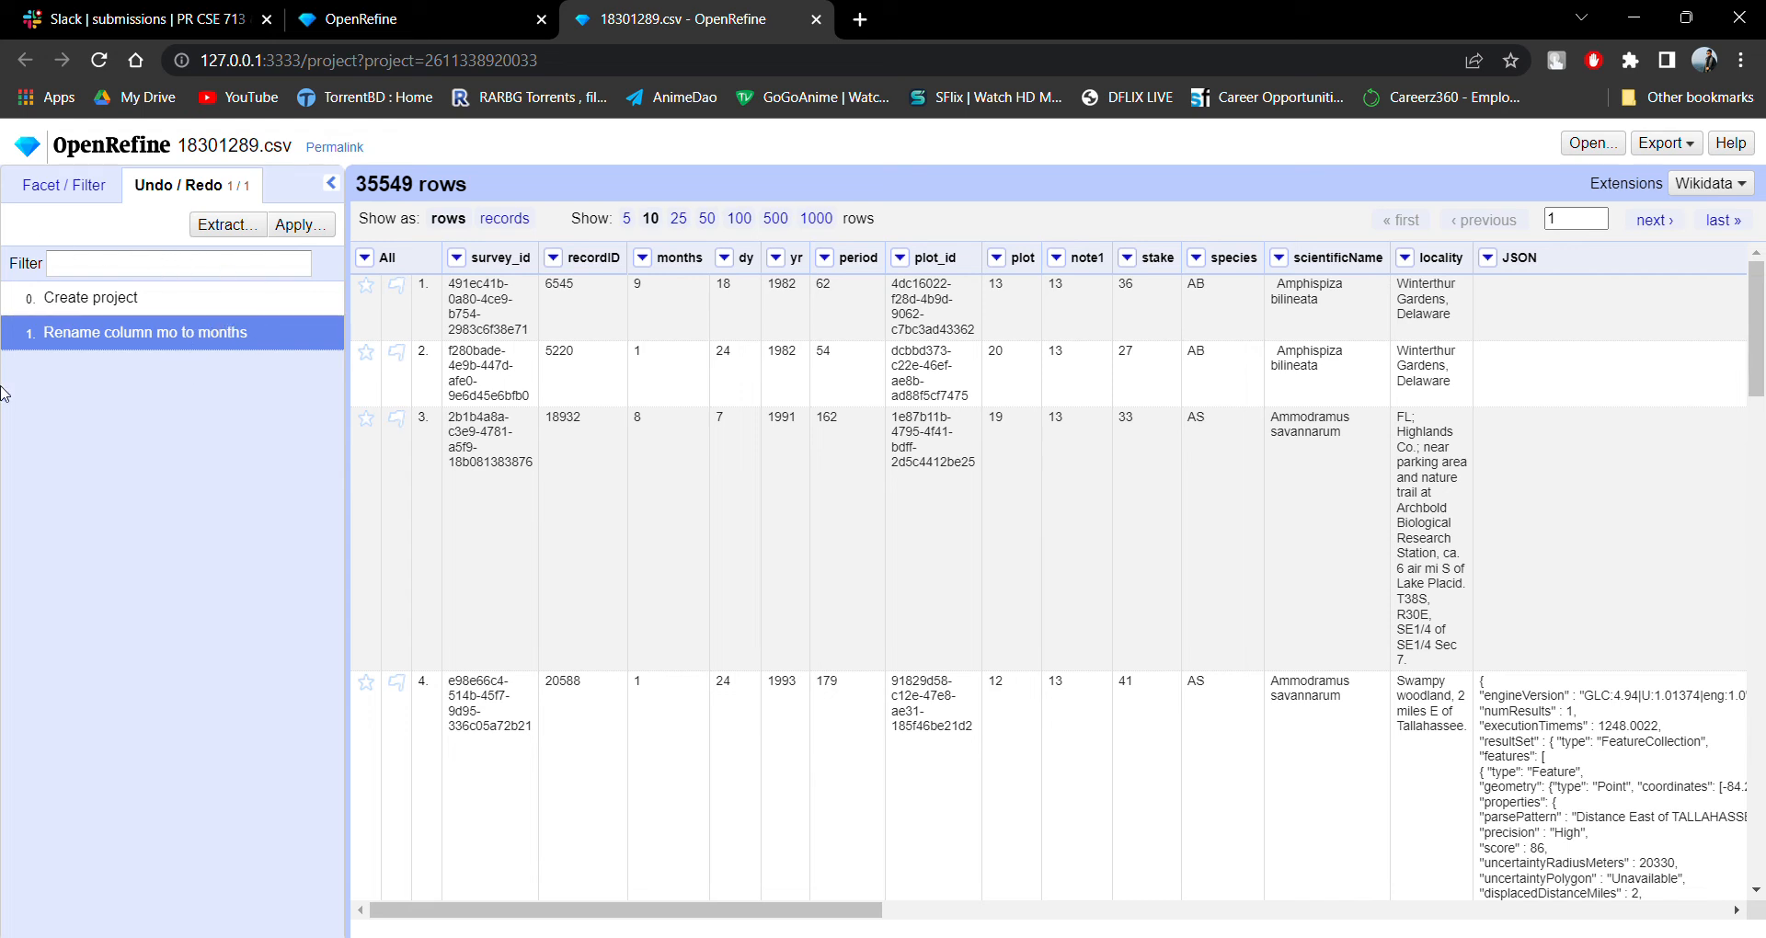
{"action": "left_click", "coordinate": [231, 225]}
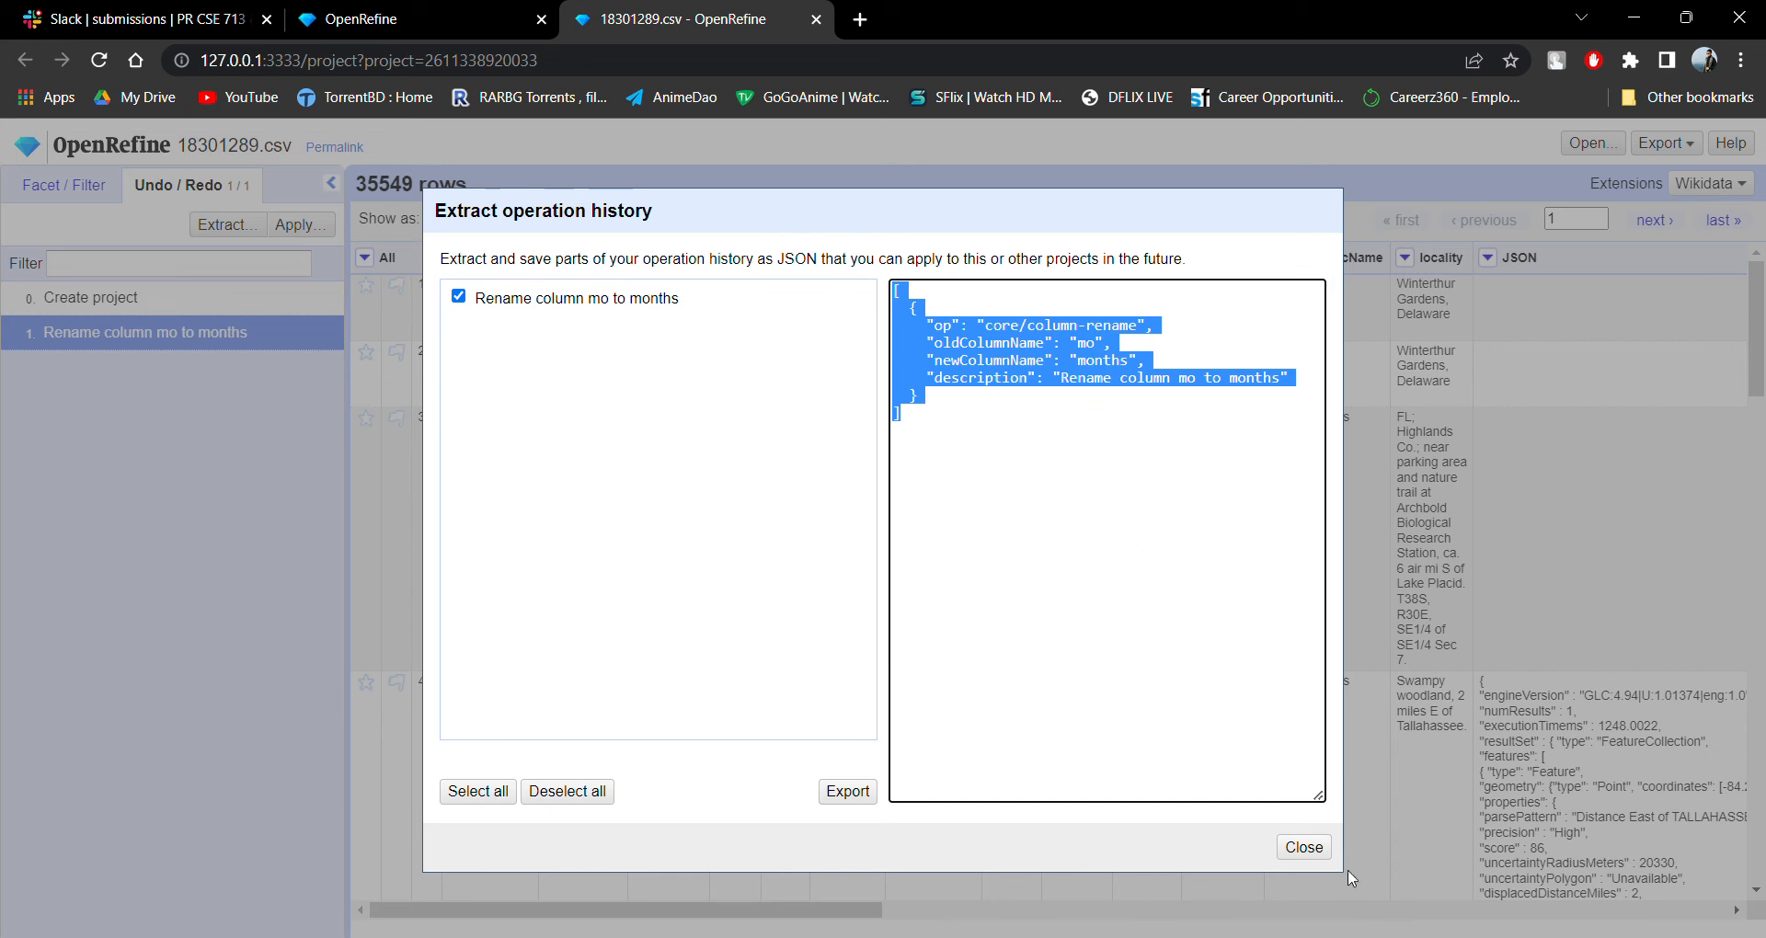
{"action": "left_click", "coordinate": [1303, 846]}
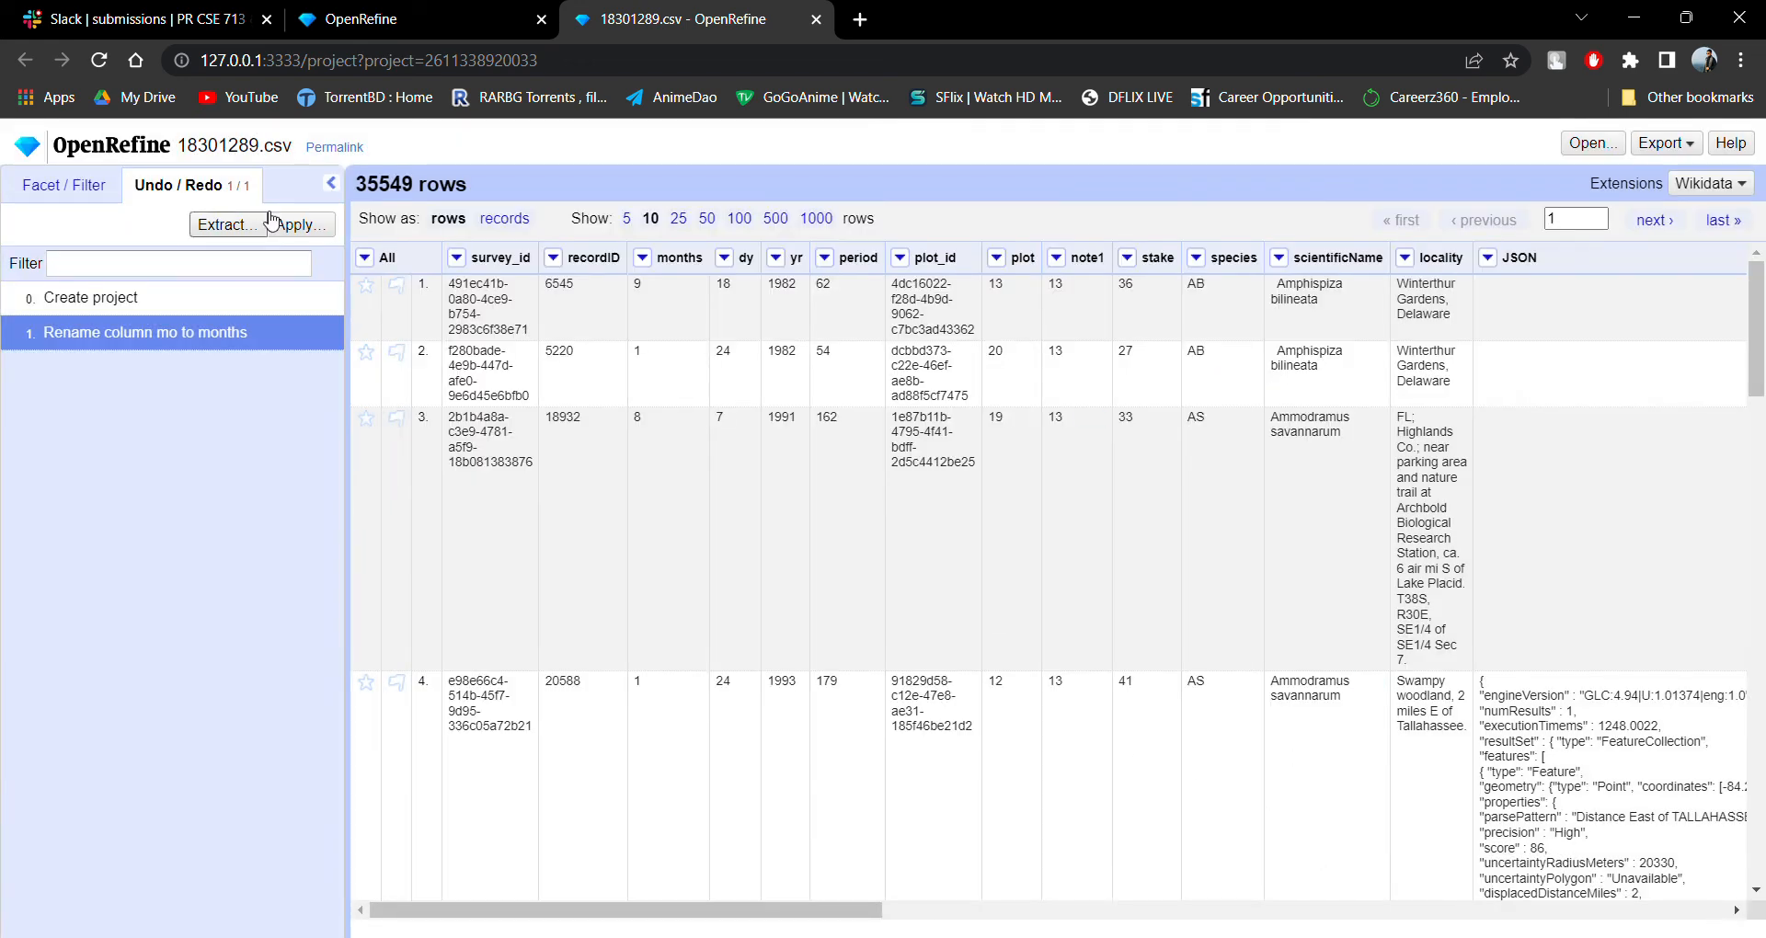
{"action": "left_click", "coordinate": [301, 225]}
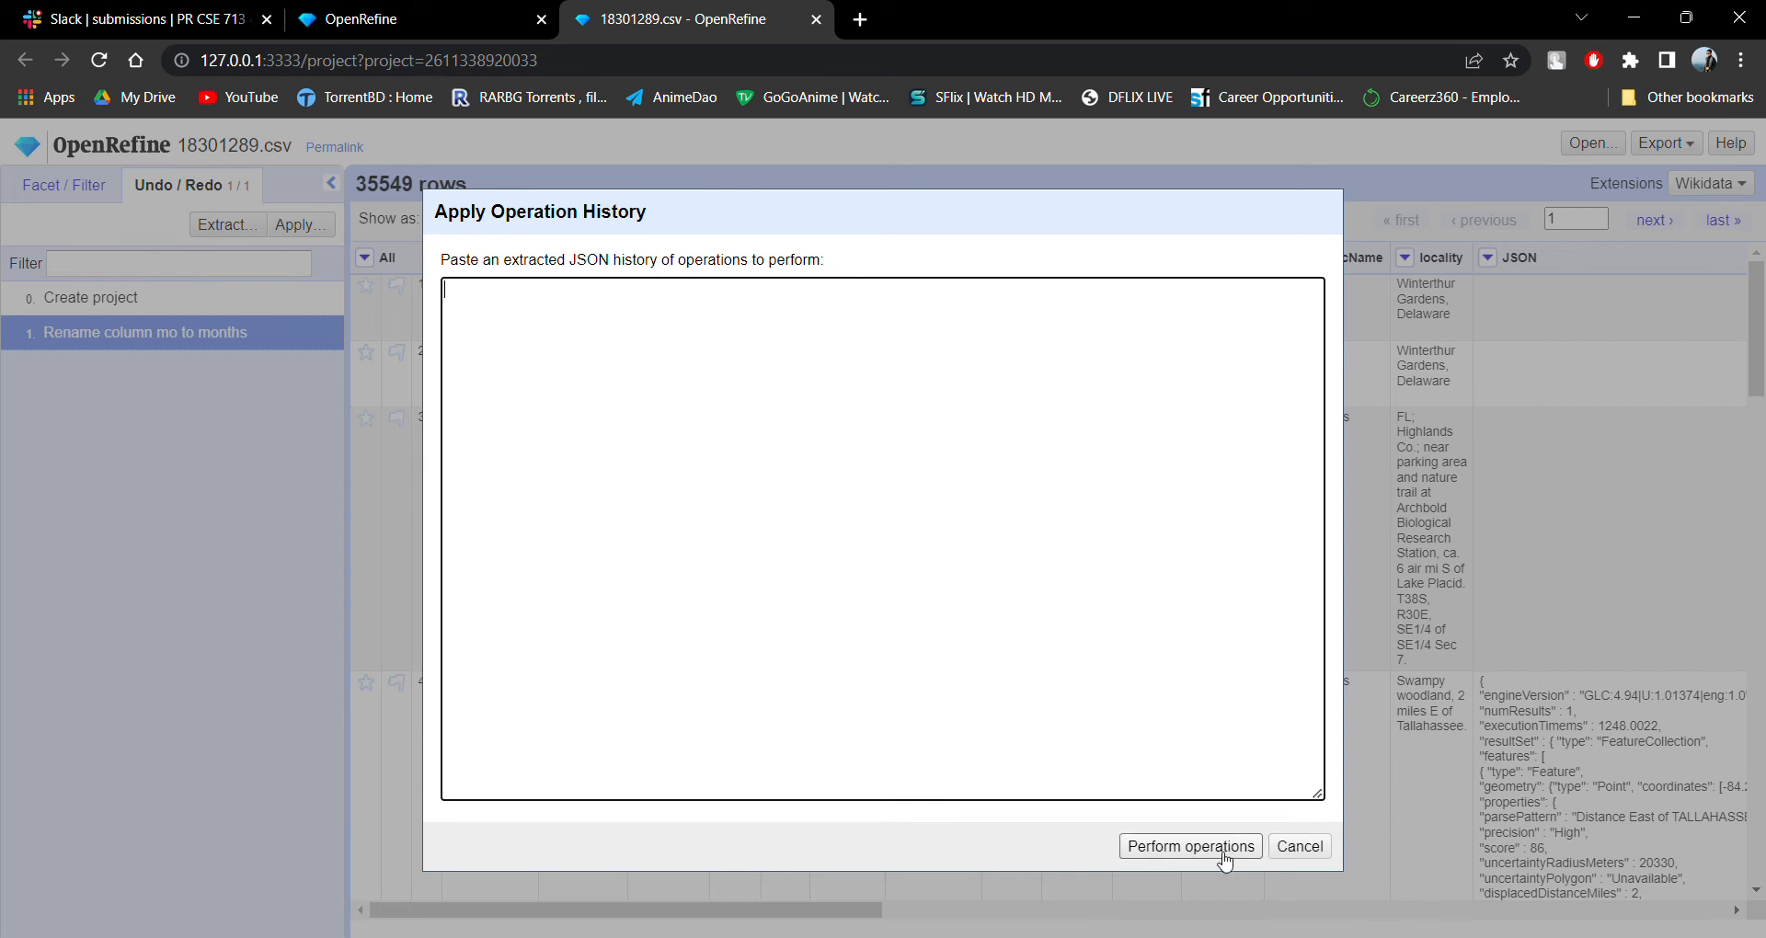
{"action": "left_click", "coordinate": [1288, 848]}
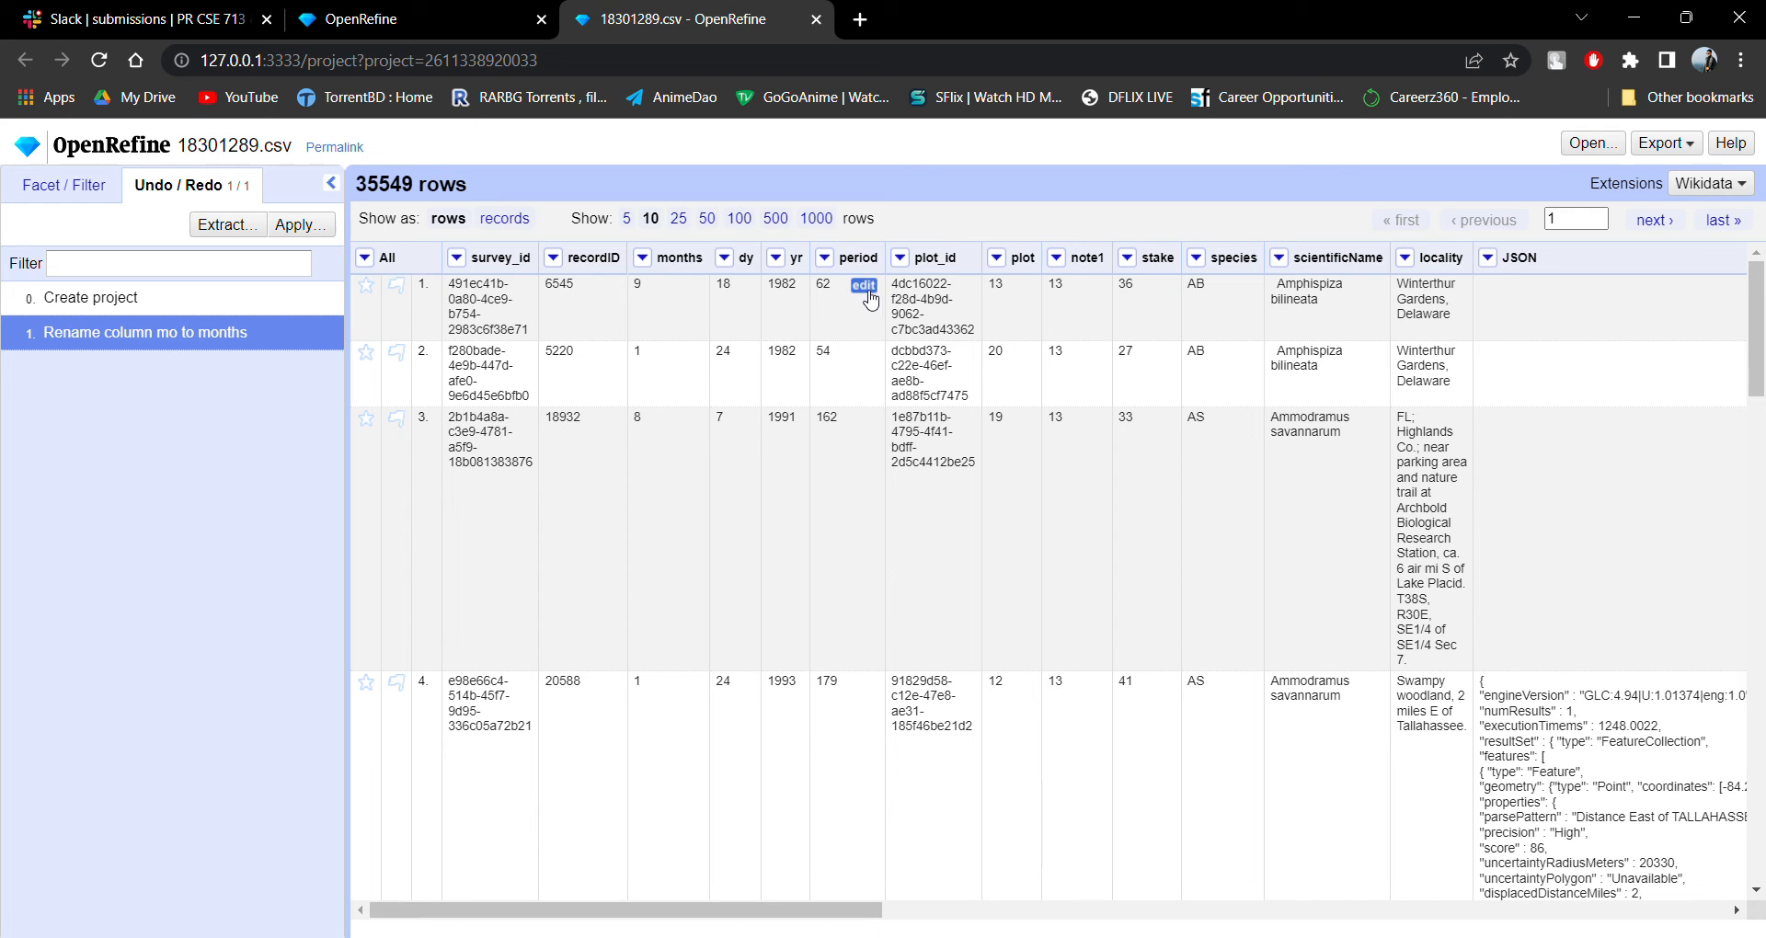
Set the period value of row 1 to 67, for that single cell only.
{"action": "left_click", "coordinate": [864, 286]}
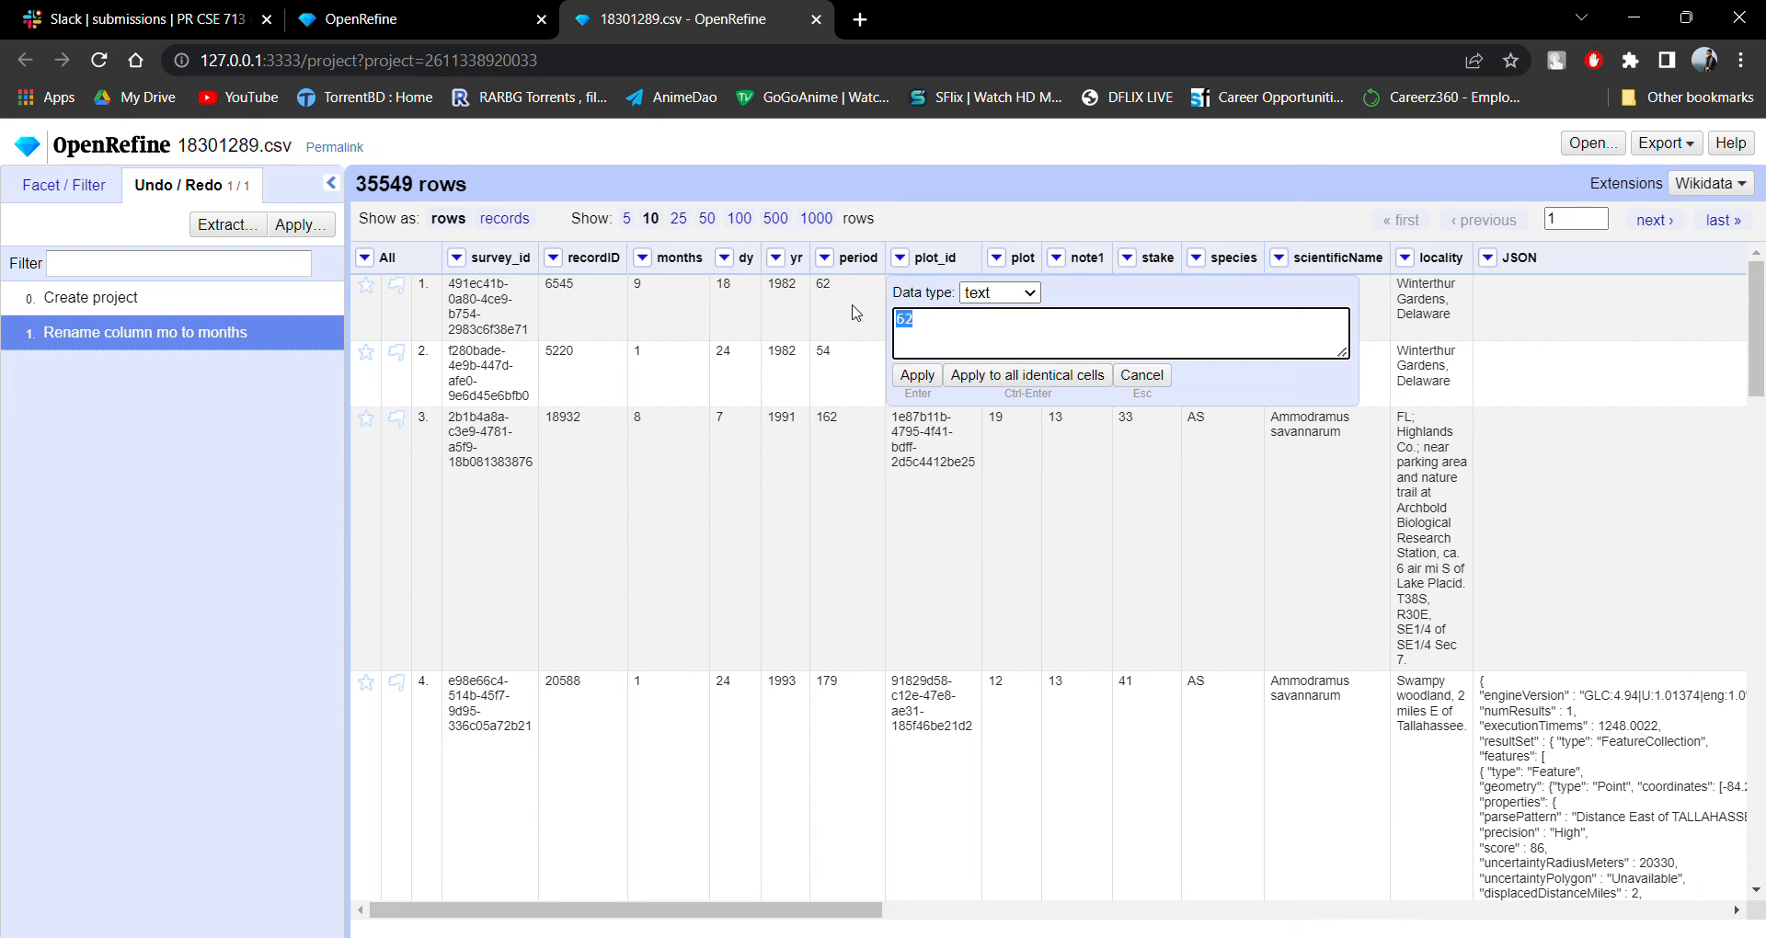
{"action": "left_click", "coordinate": [1142, 376]}
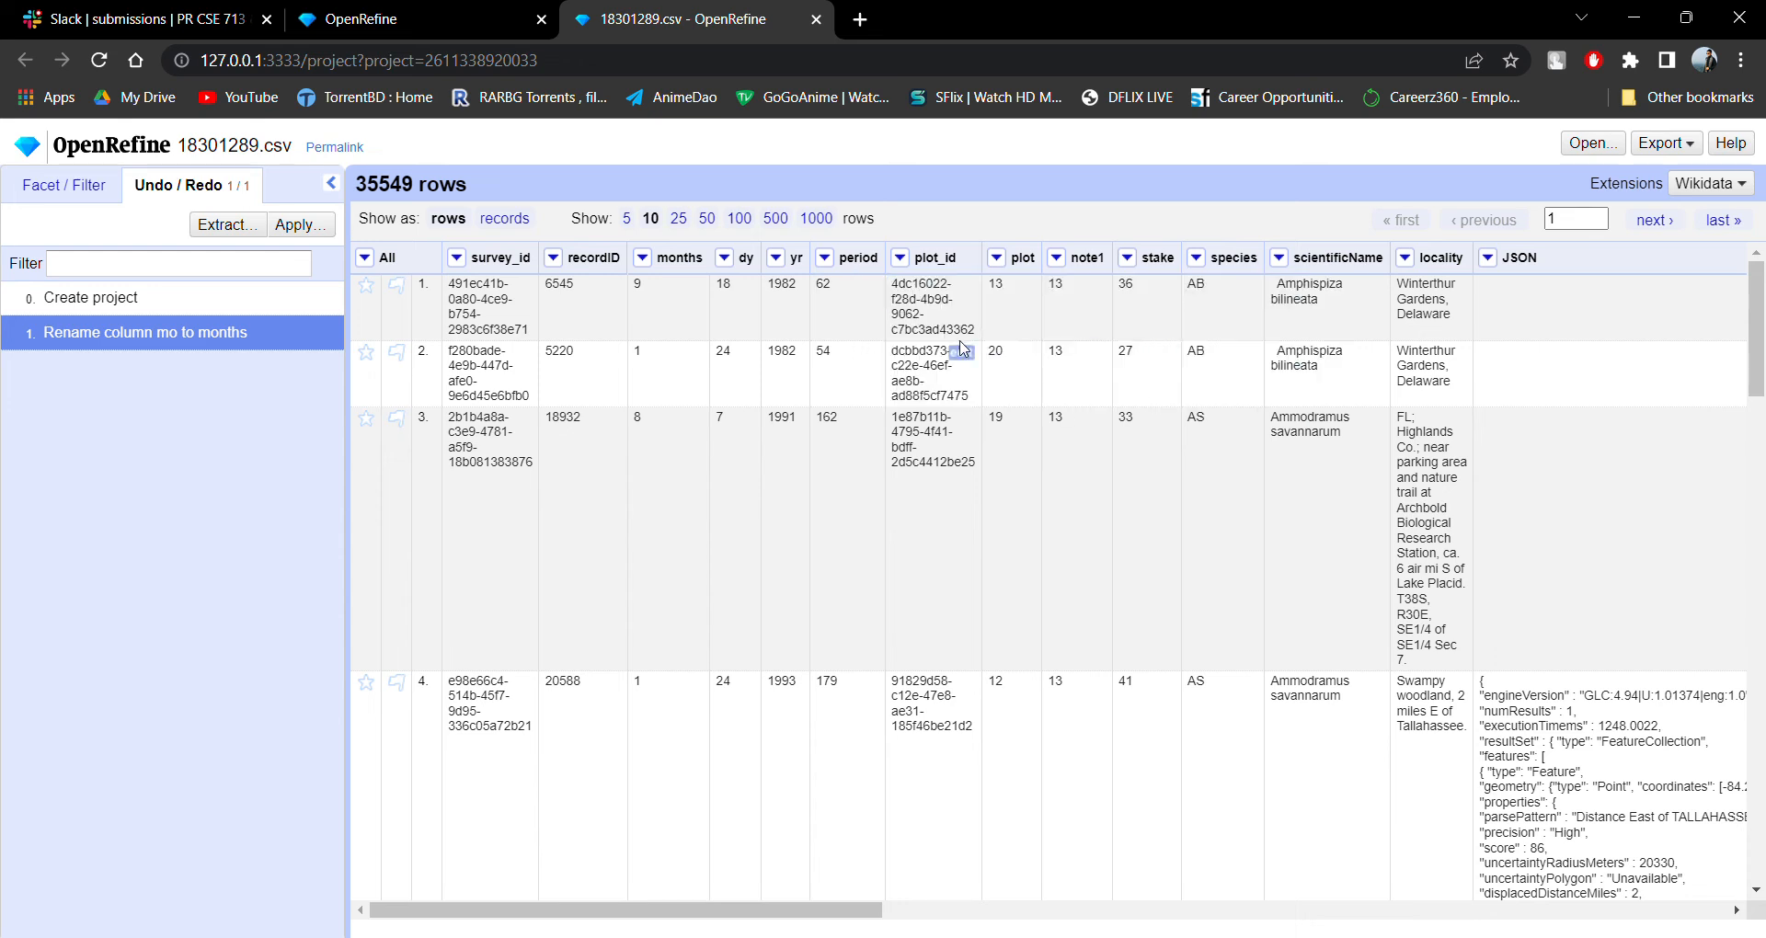
{"action": "left_click", "coordinate": [864, 287]}
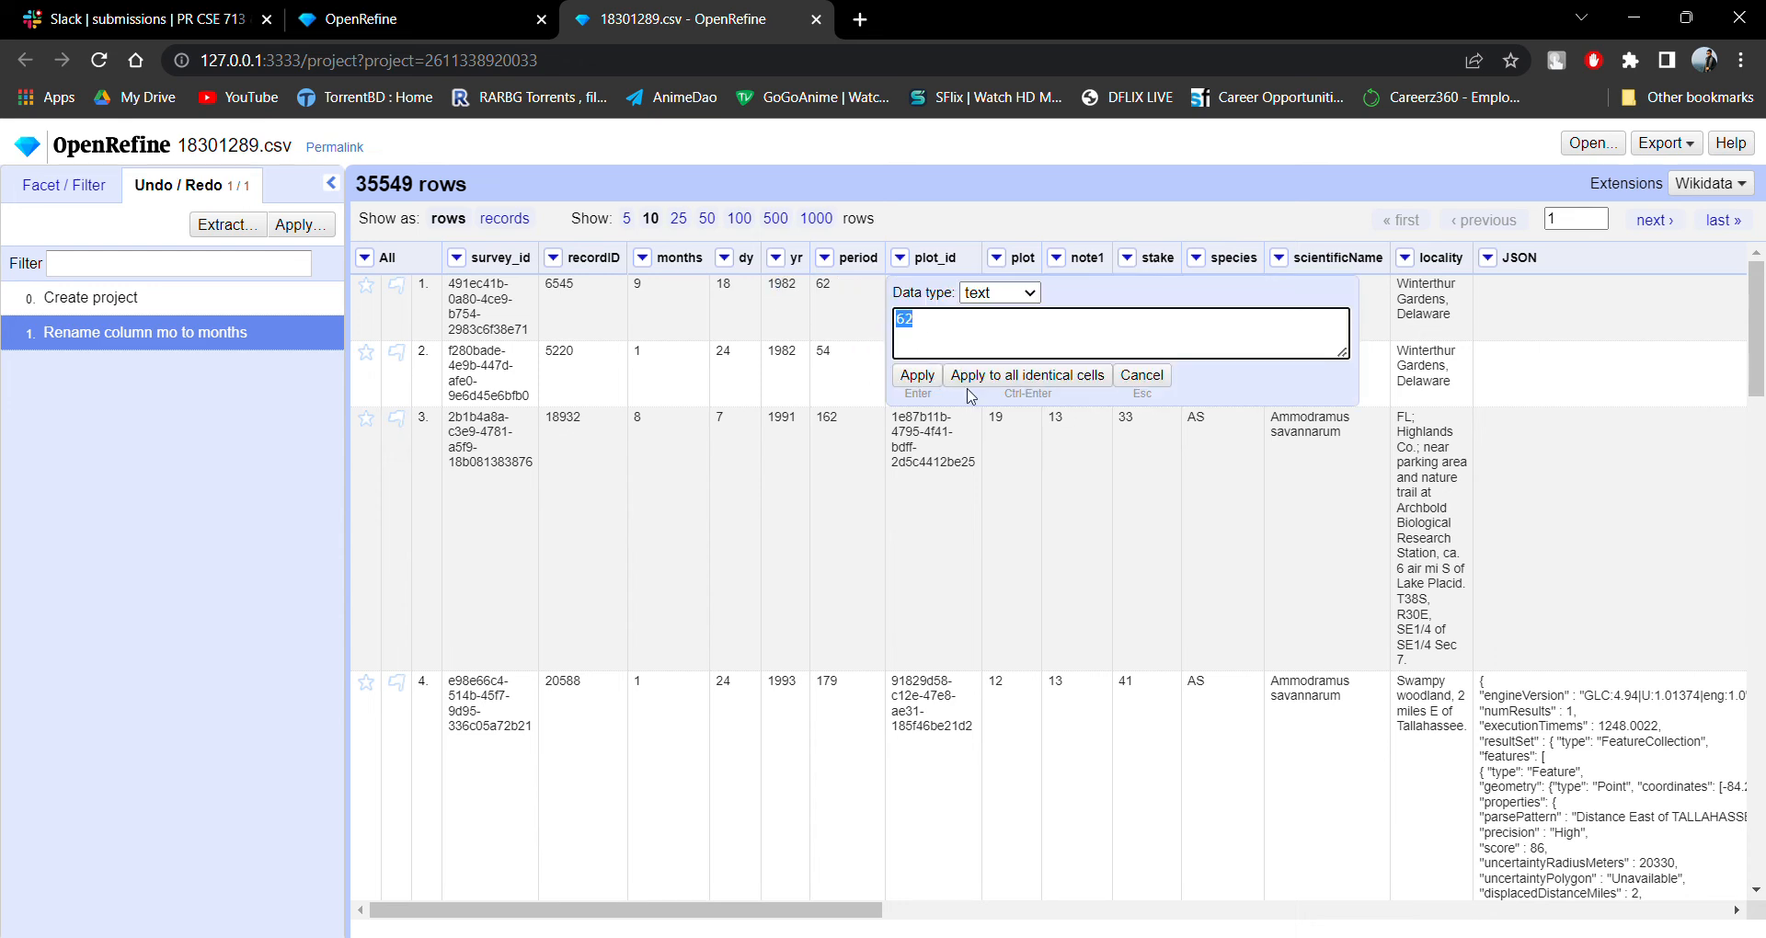
{"action": "left_click", "coordinate": [955, 324]}
{"action": "type", "text": "67"}
{"action": "left_click", "coordinate": [924, 377]}
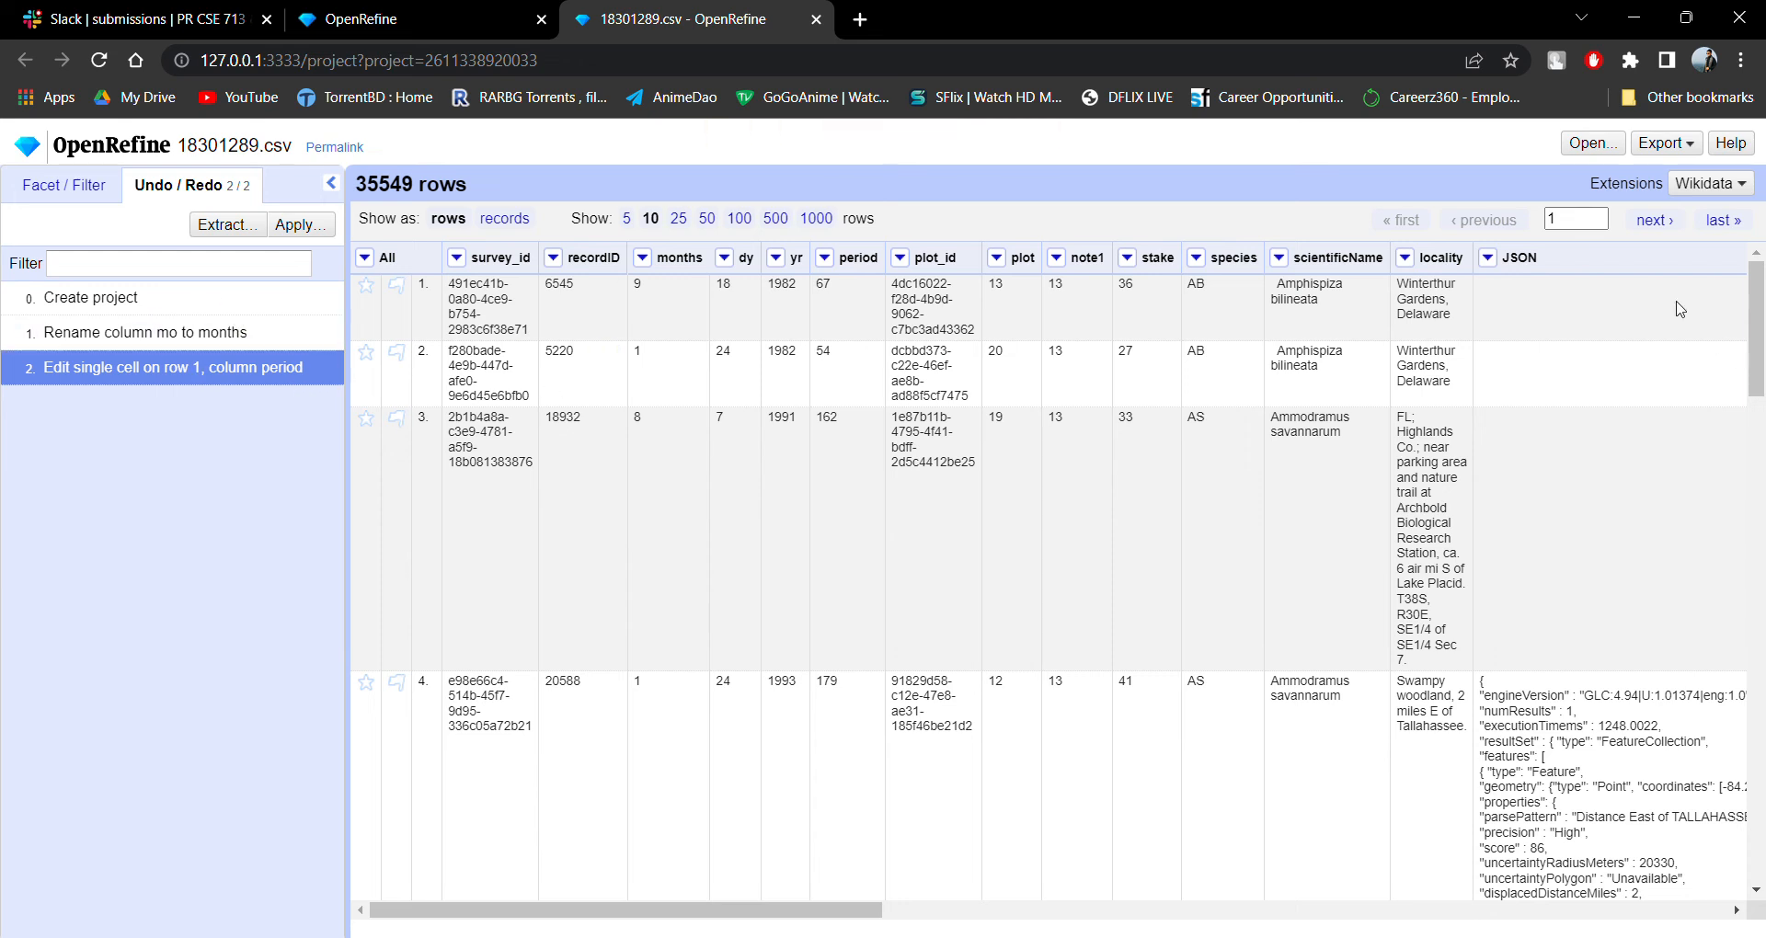
Add a text facet on the locality column and look through its choices.
{"action": "left_click", "coordinate": [1406, 258]}
{"action": "mouse_move", "coordinate": [1425, 285]}
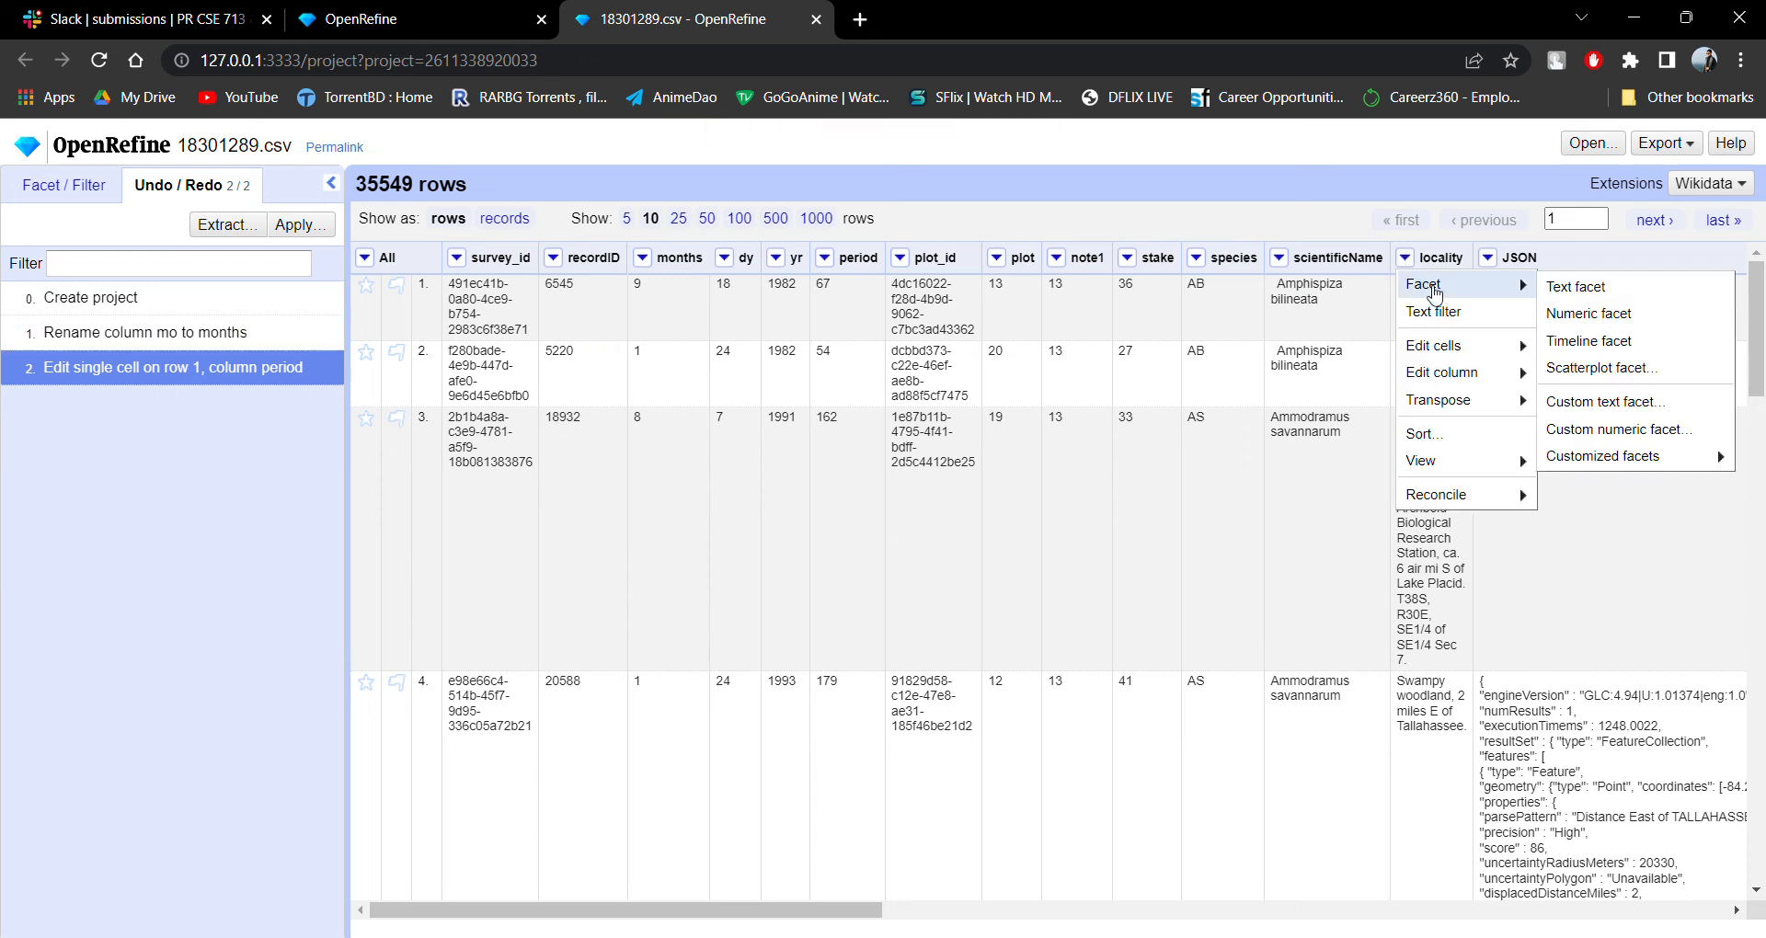
{"action": "left_click", "coordinate": [1564, 288]}
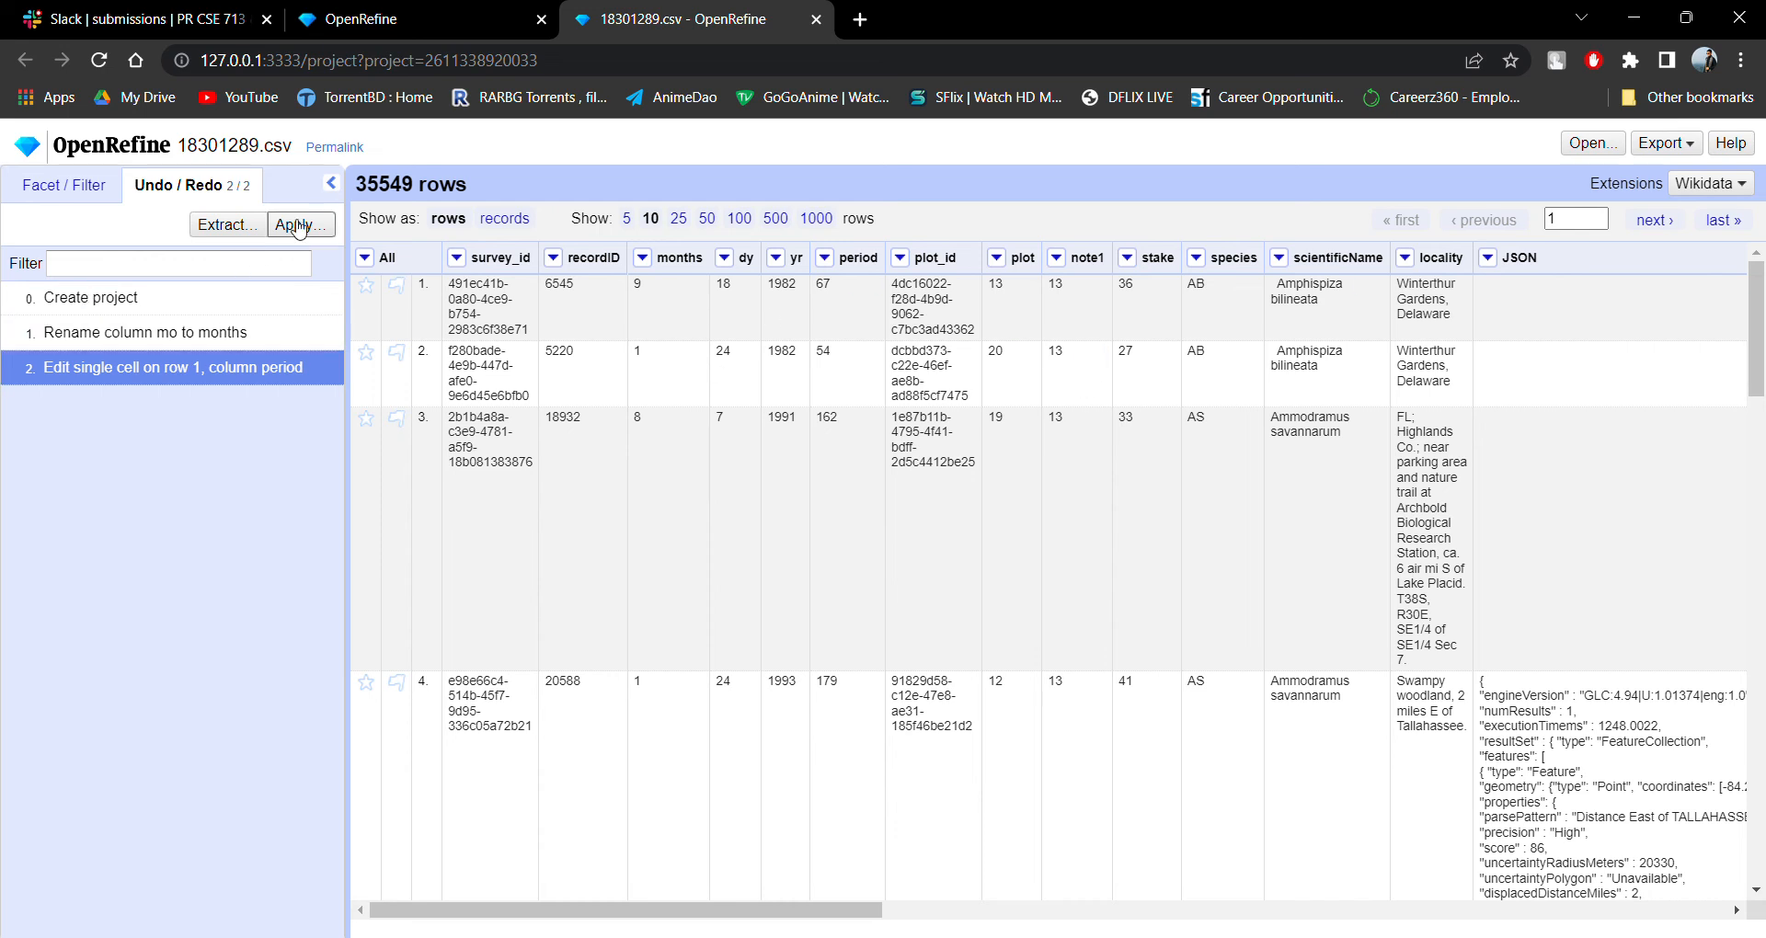
{"action": "left_click", "coordinate": [97, 188]}
{"action": "scroll", "coordinate": [138, 344], "scroll_direction": "down", "scroll_amount": 10}
{"action": "scroll", "coordinate": [136, 343], "scroll_direction": "down", "scroll_amount": 10}
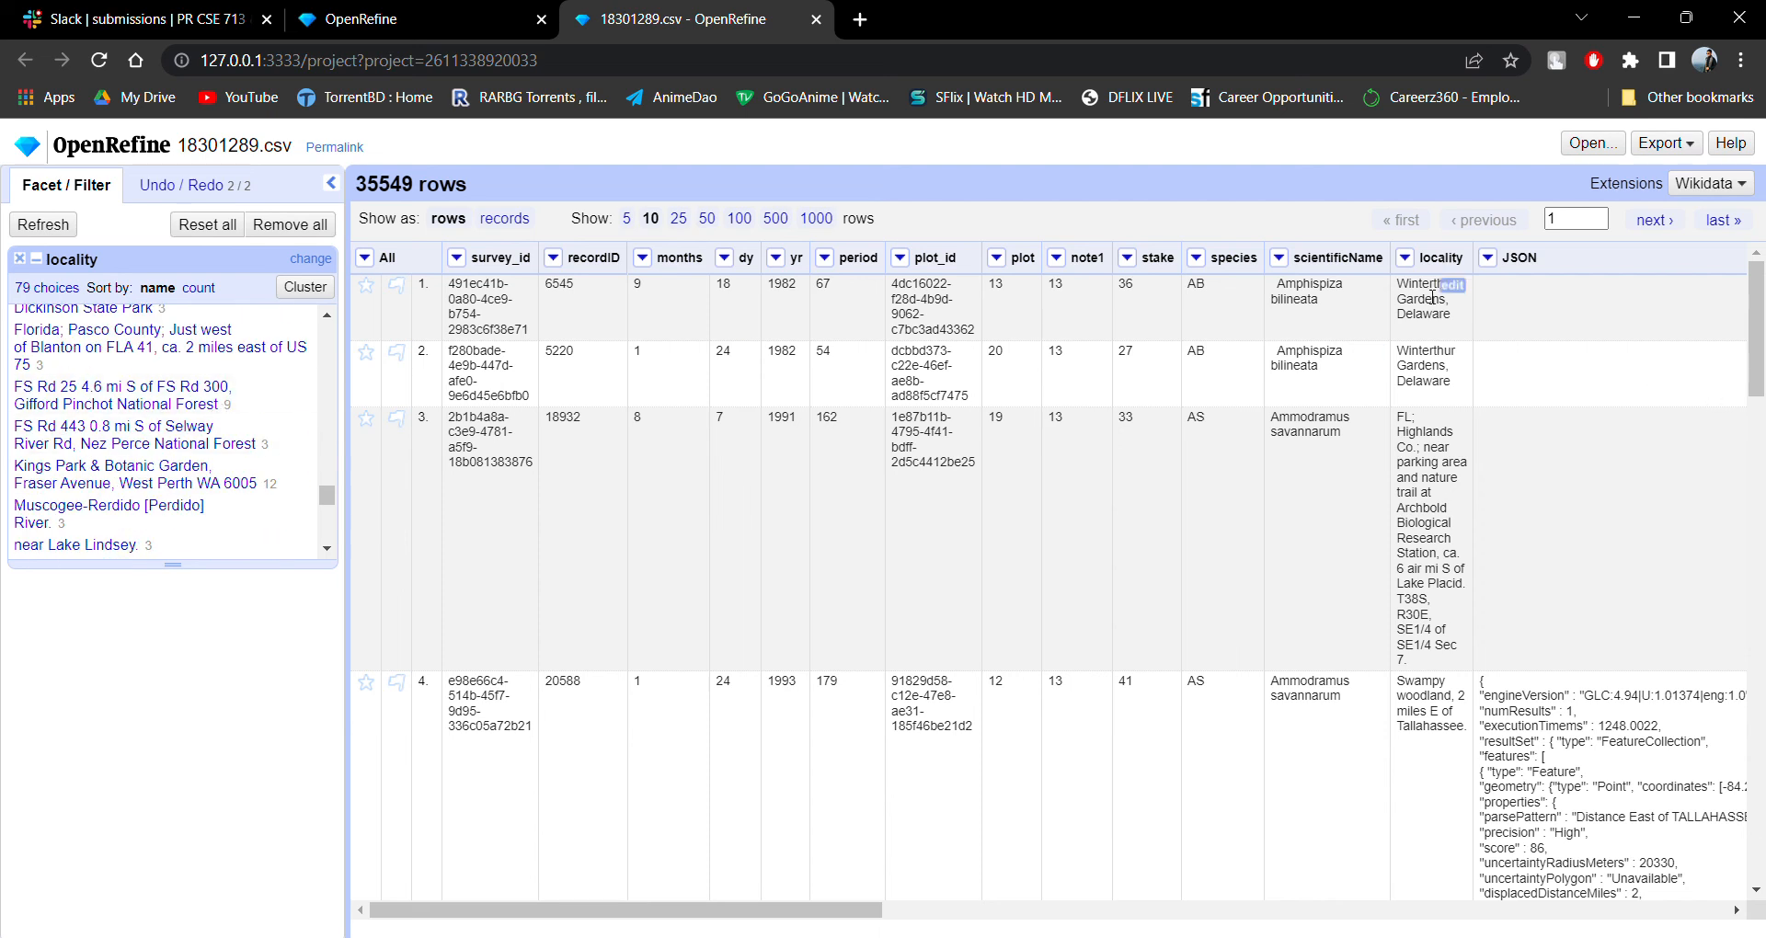
View the scatterplot matrix focused on the locality column and close it again.
{"action": "left_click", "coordinate": [1404, 258]}
{"action": "mouse_move", "coordinate": [1504, 293]}
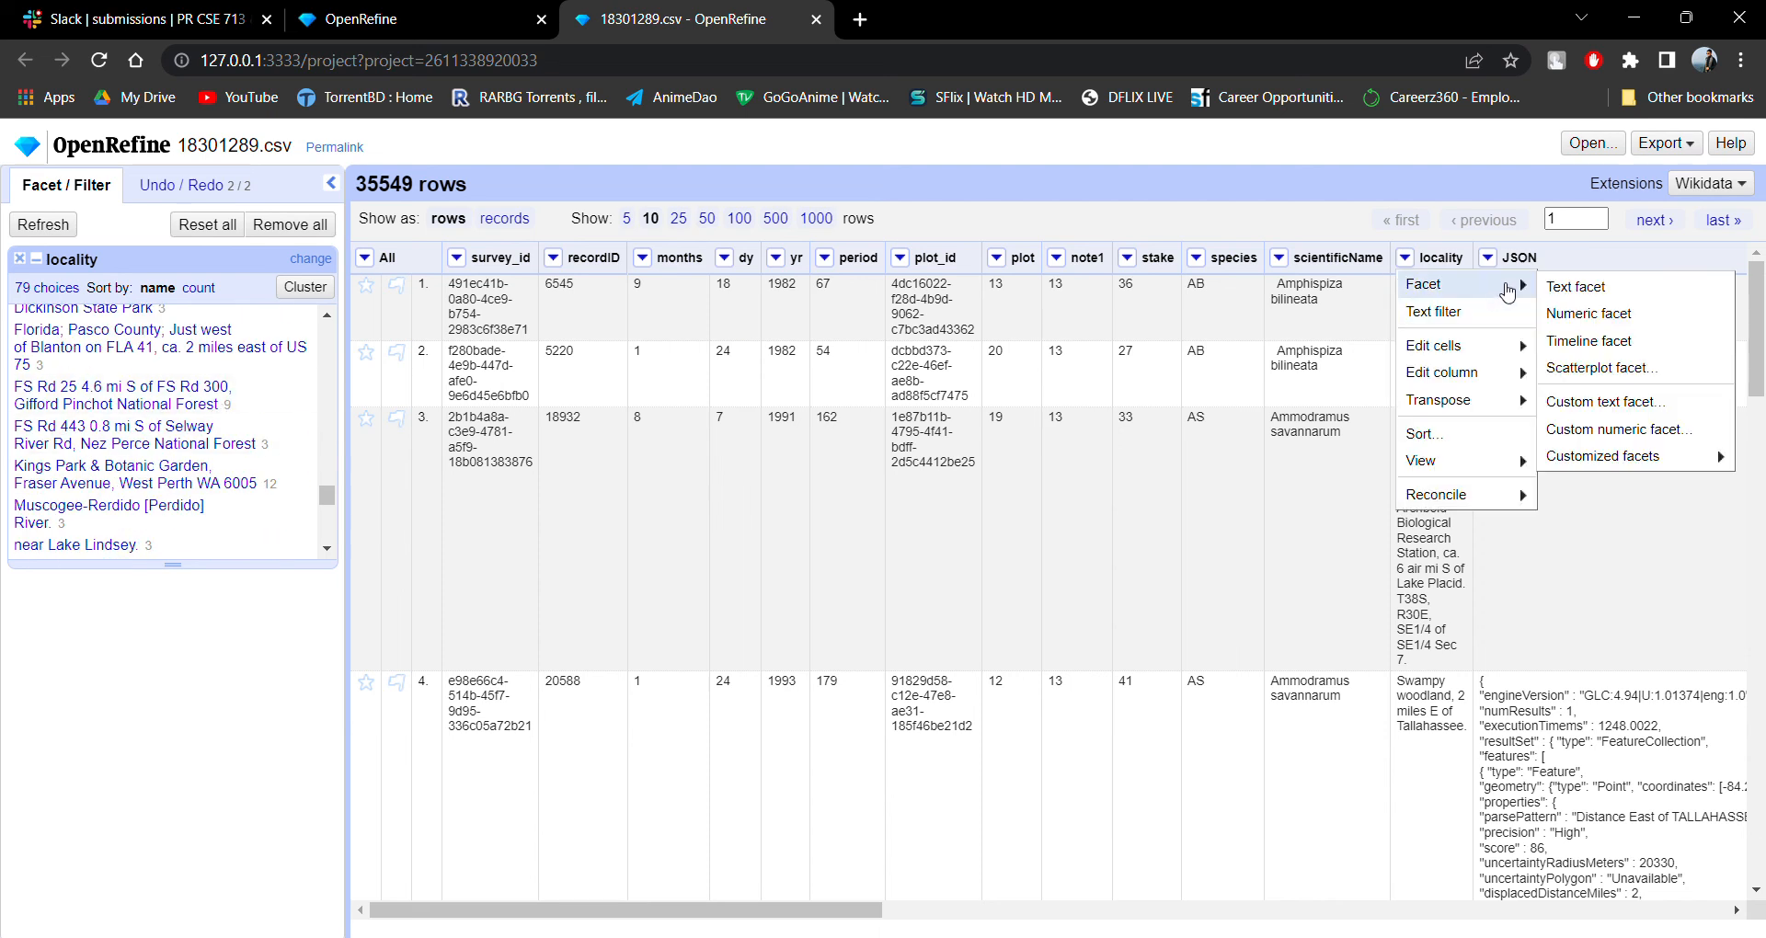
{"action": "left_click", "coordinate": [1584, 368]}
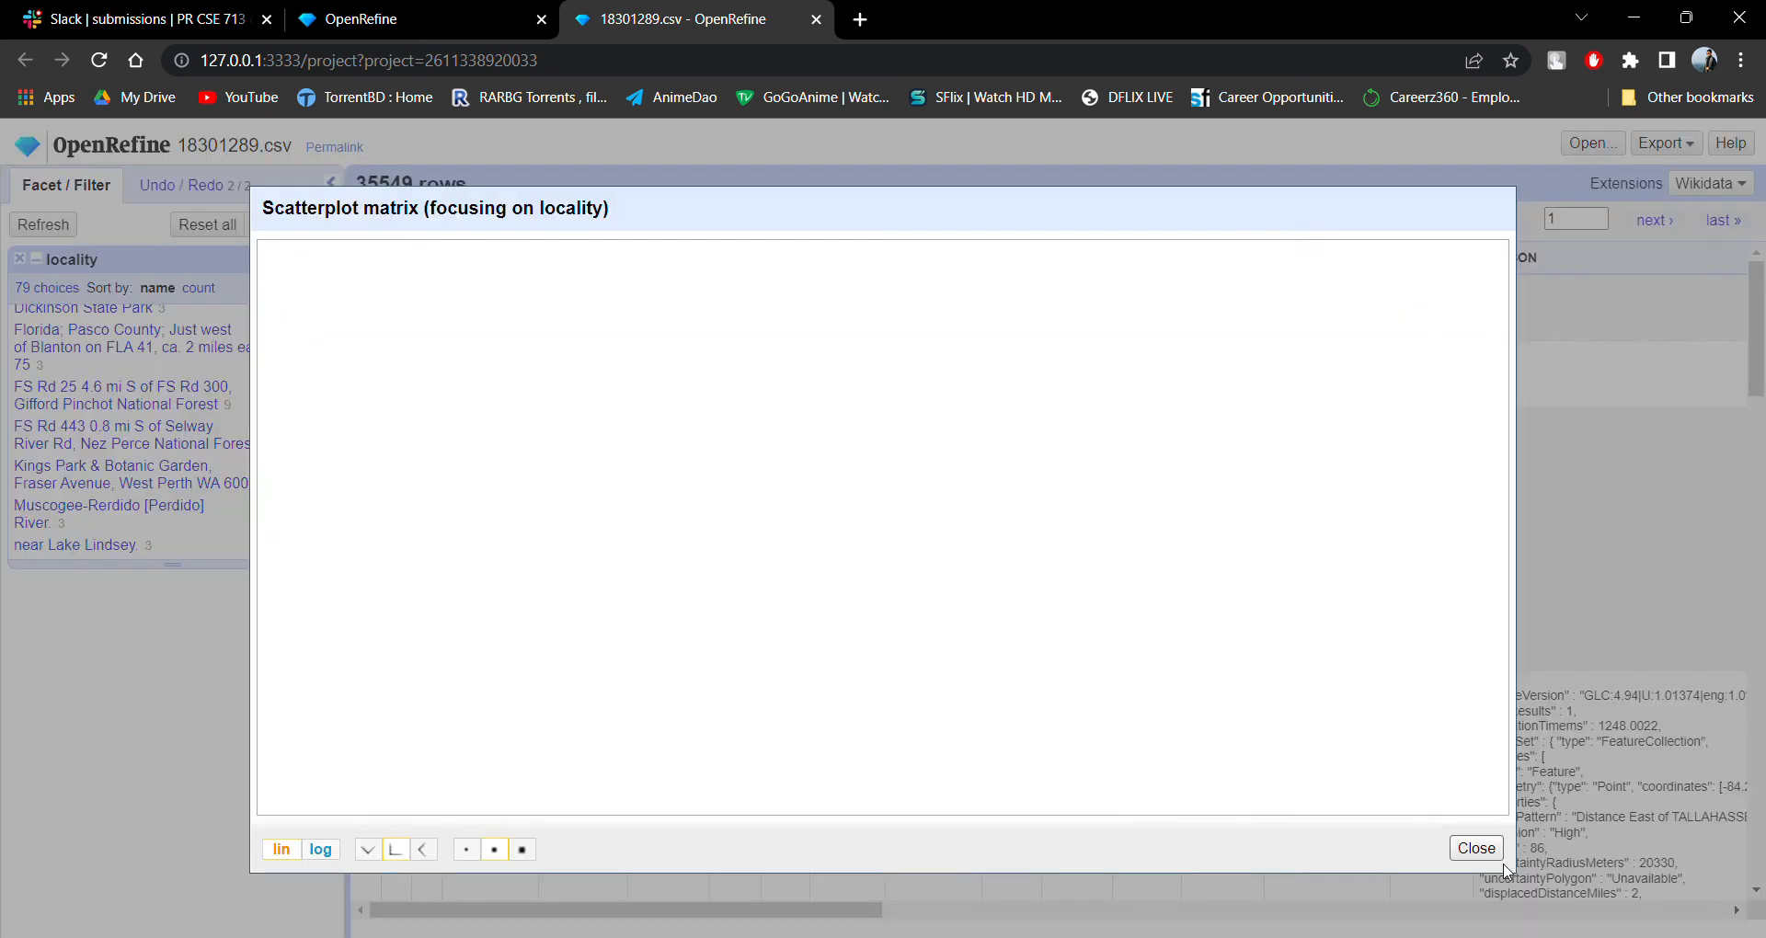
{"action": "left_click", "coordinate": [1476, 848]}
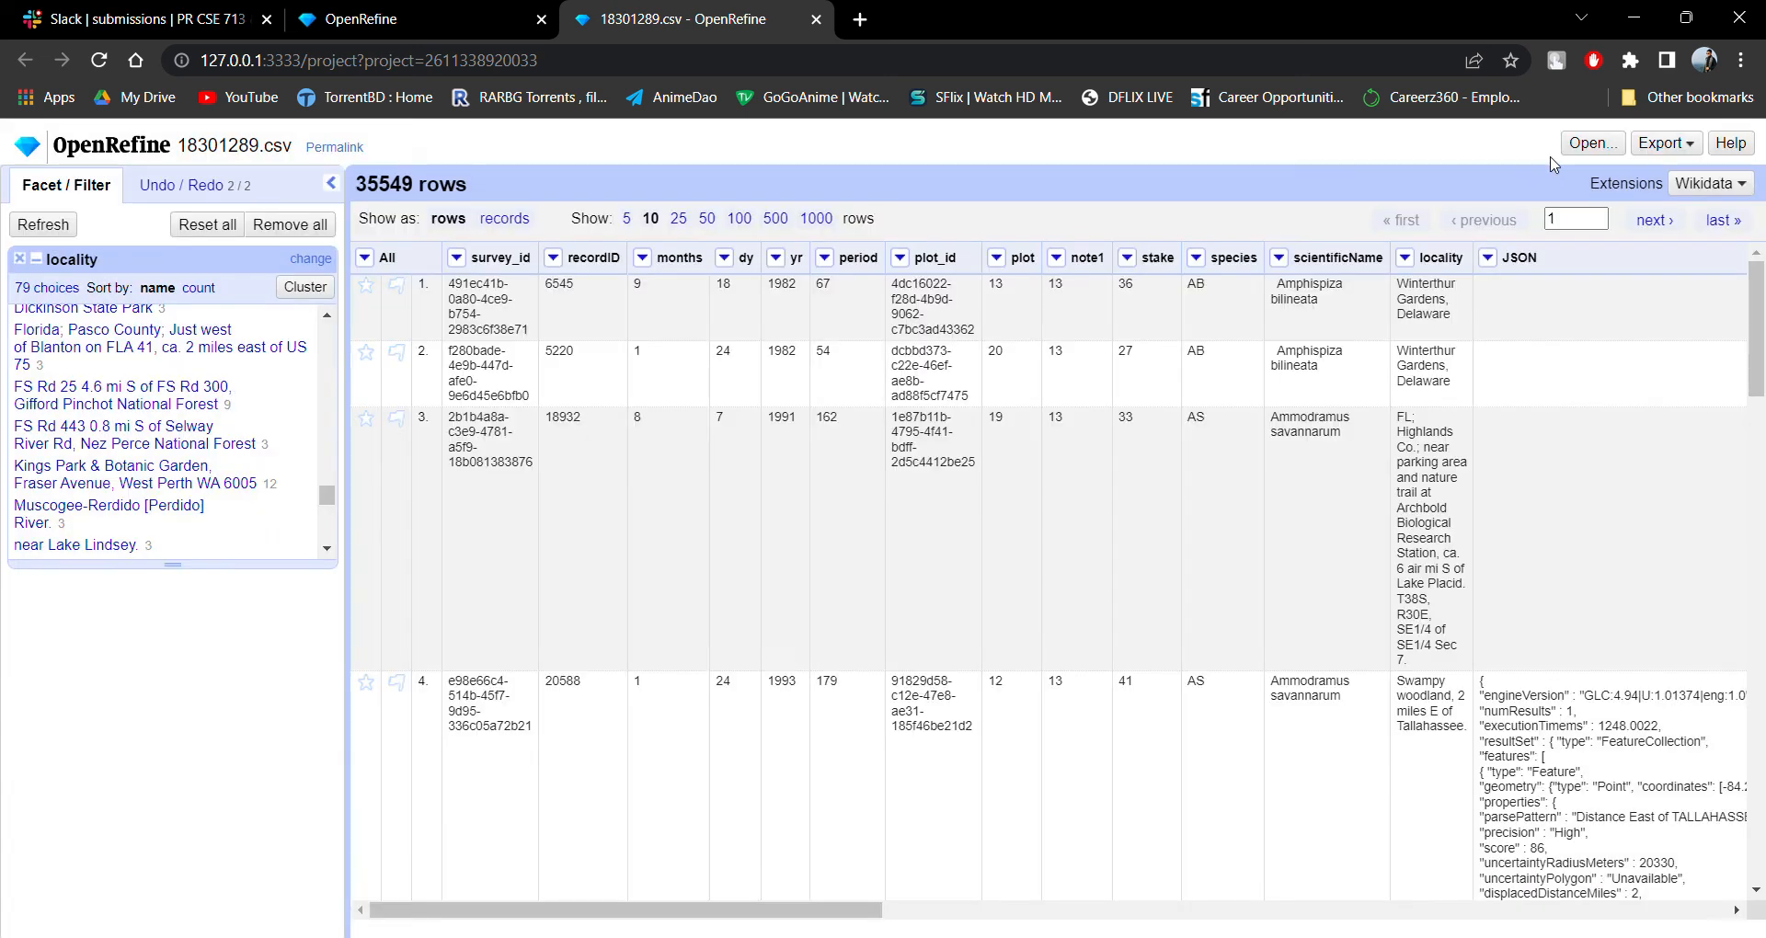
Add a timeline facet on the locality column.
{"action": "left_click", "coordinate": [1407, 258]}
{"action": "mouse_move", "coordinate": [1508, 285]}
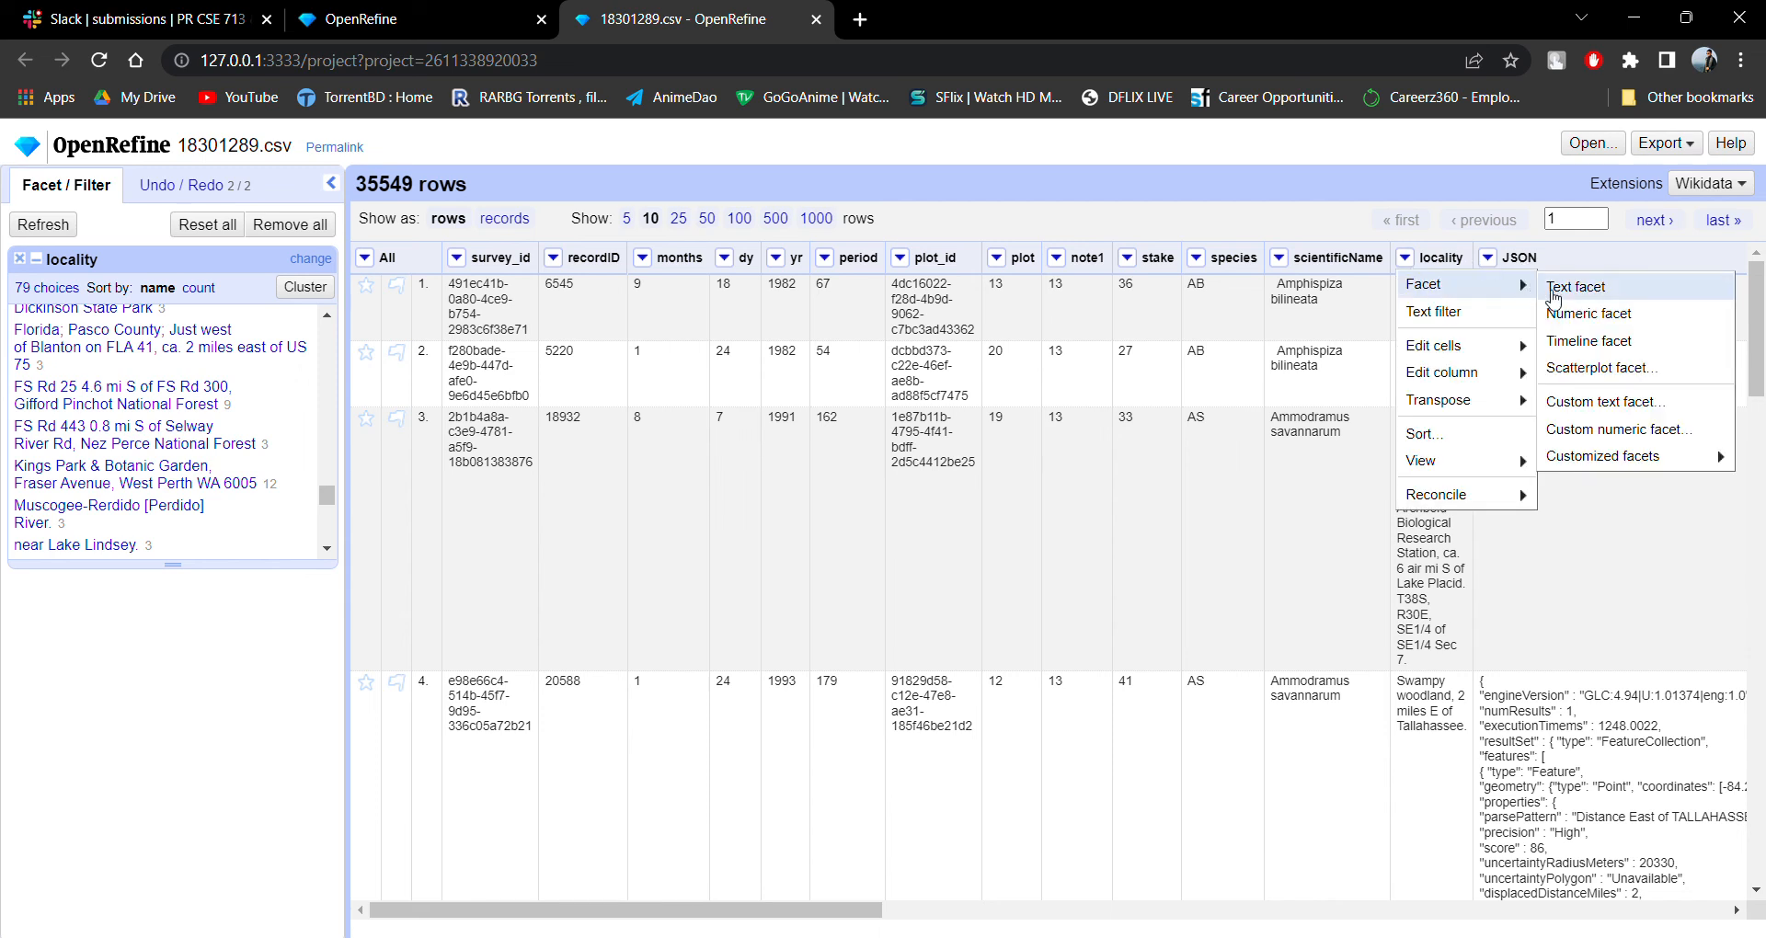
{"action": "left_click", "coordinate": [1583, 342]}
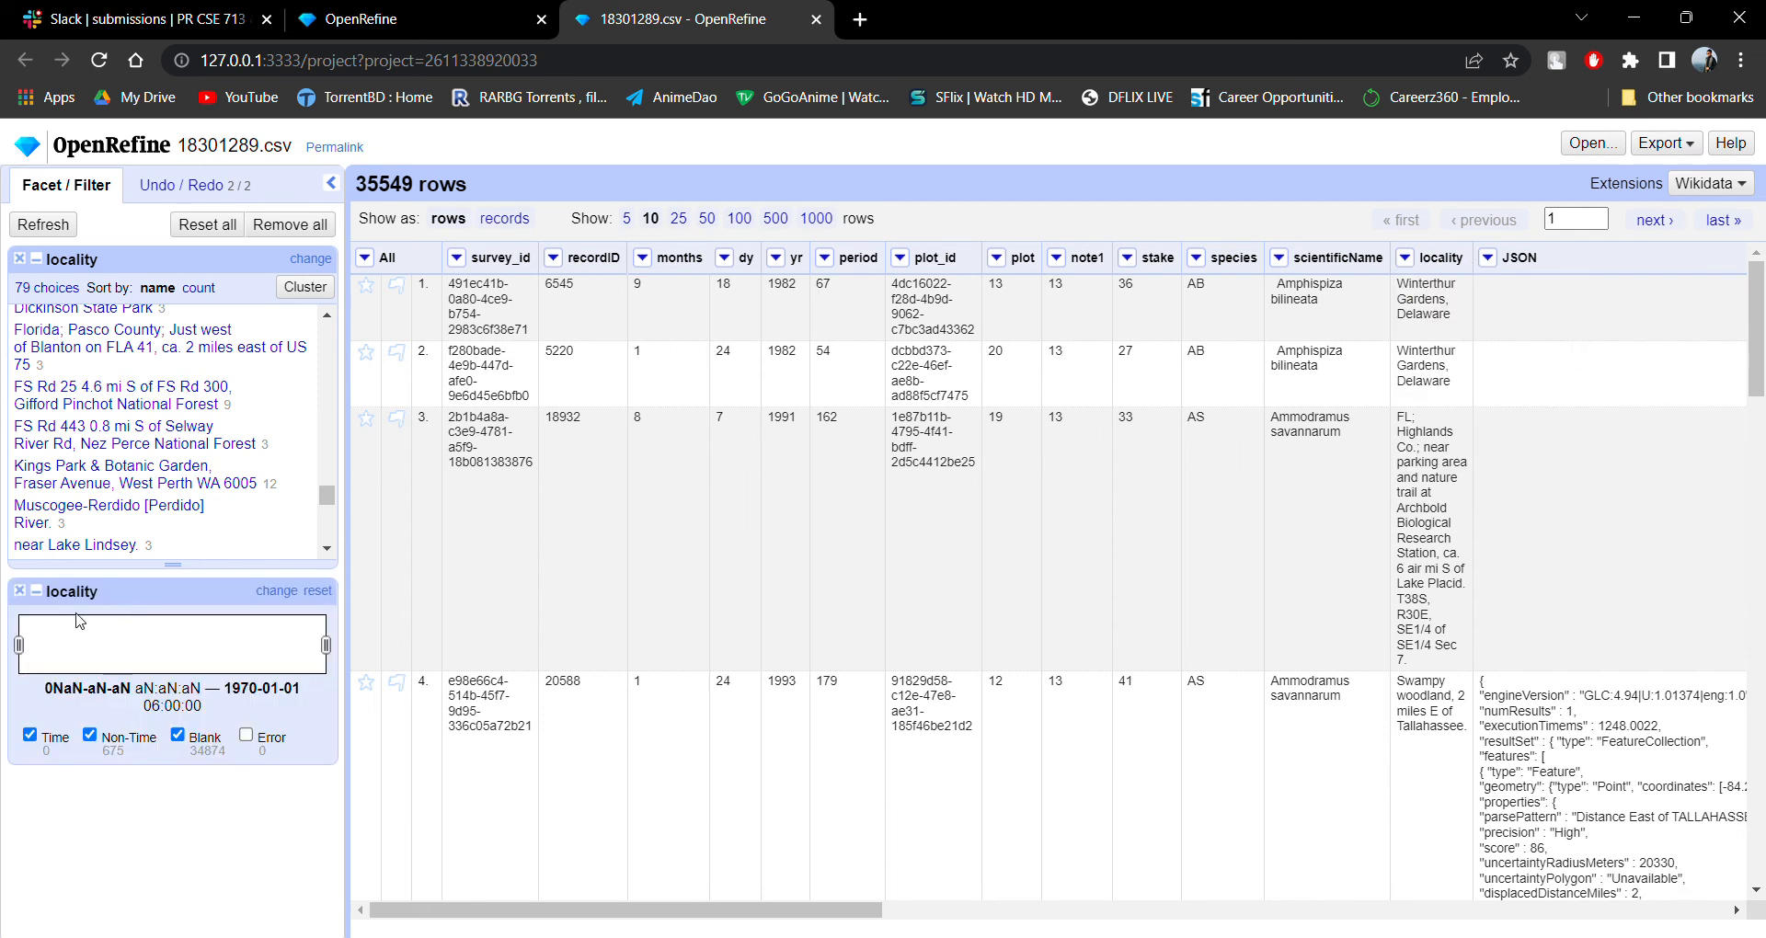
{"action": "left_click", "coordinate": [1280, 259]}
{"action": "mouse_move", "coordinate": [1301, 285]}
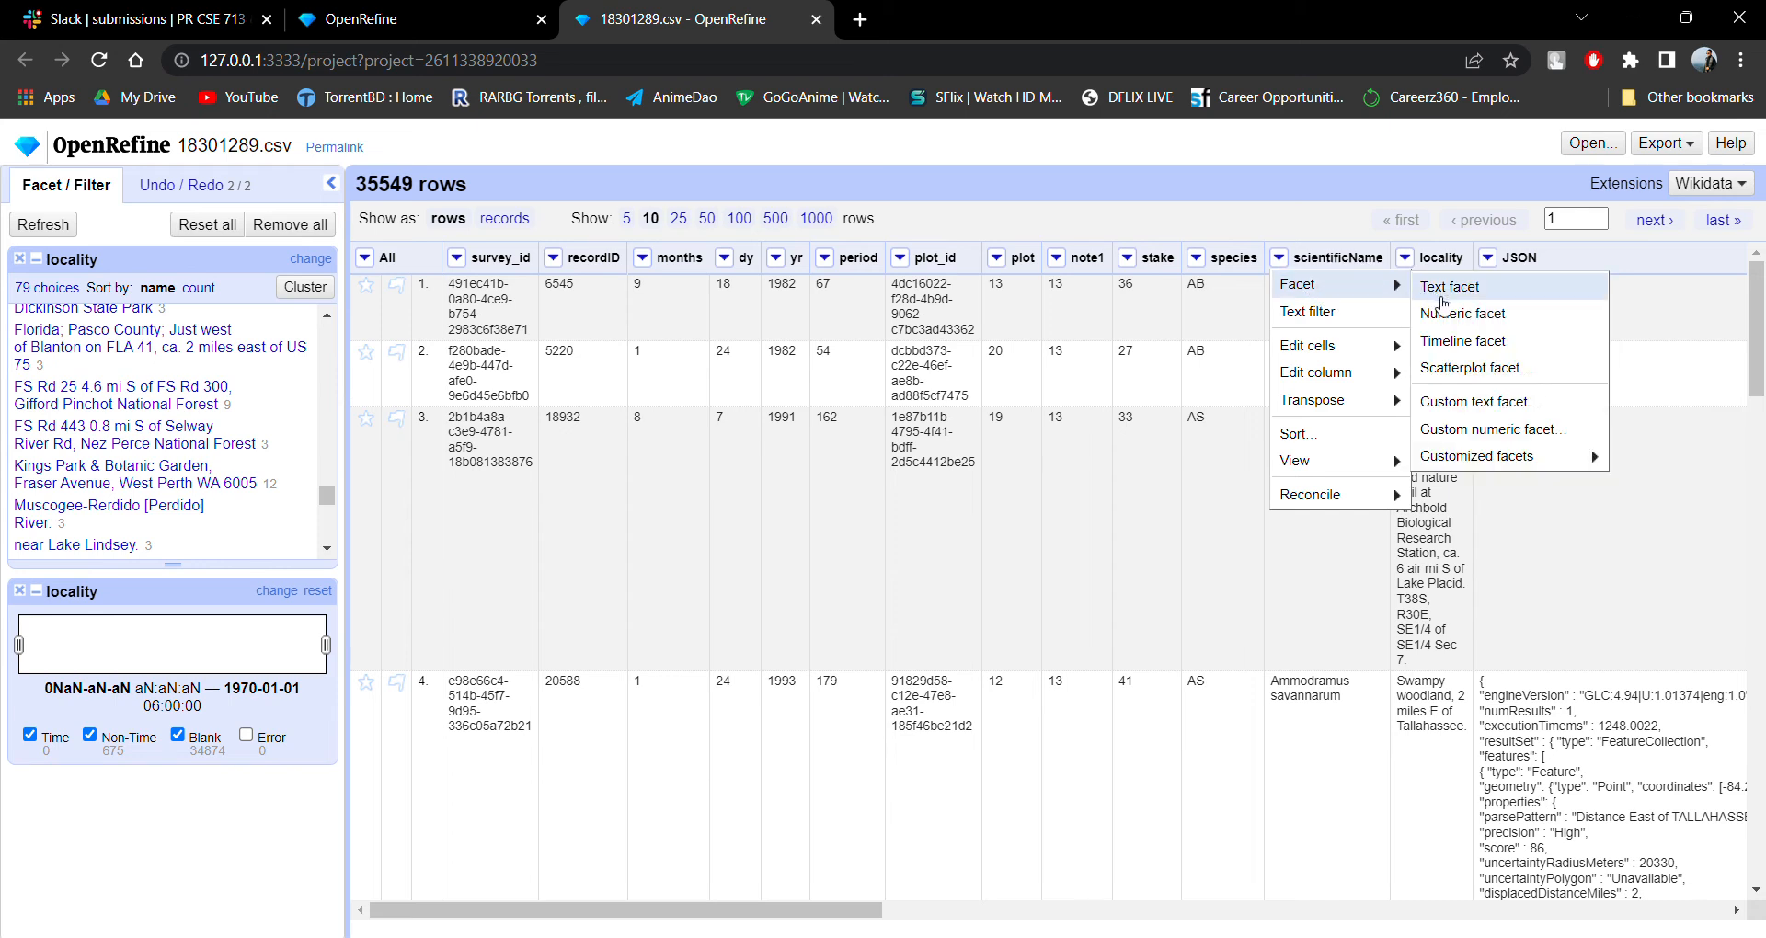
{"action": "mouse_move", "coordinate": [1485, 463]}
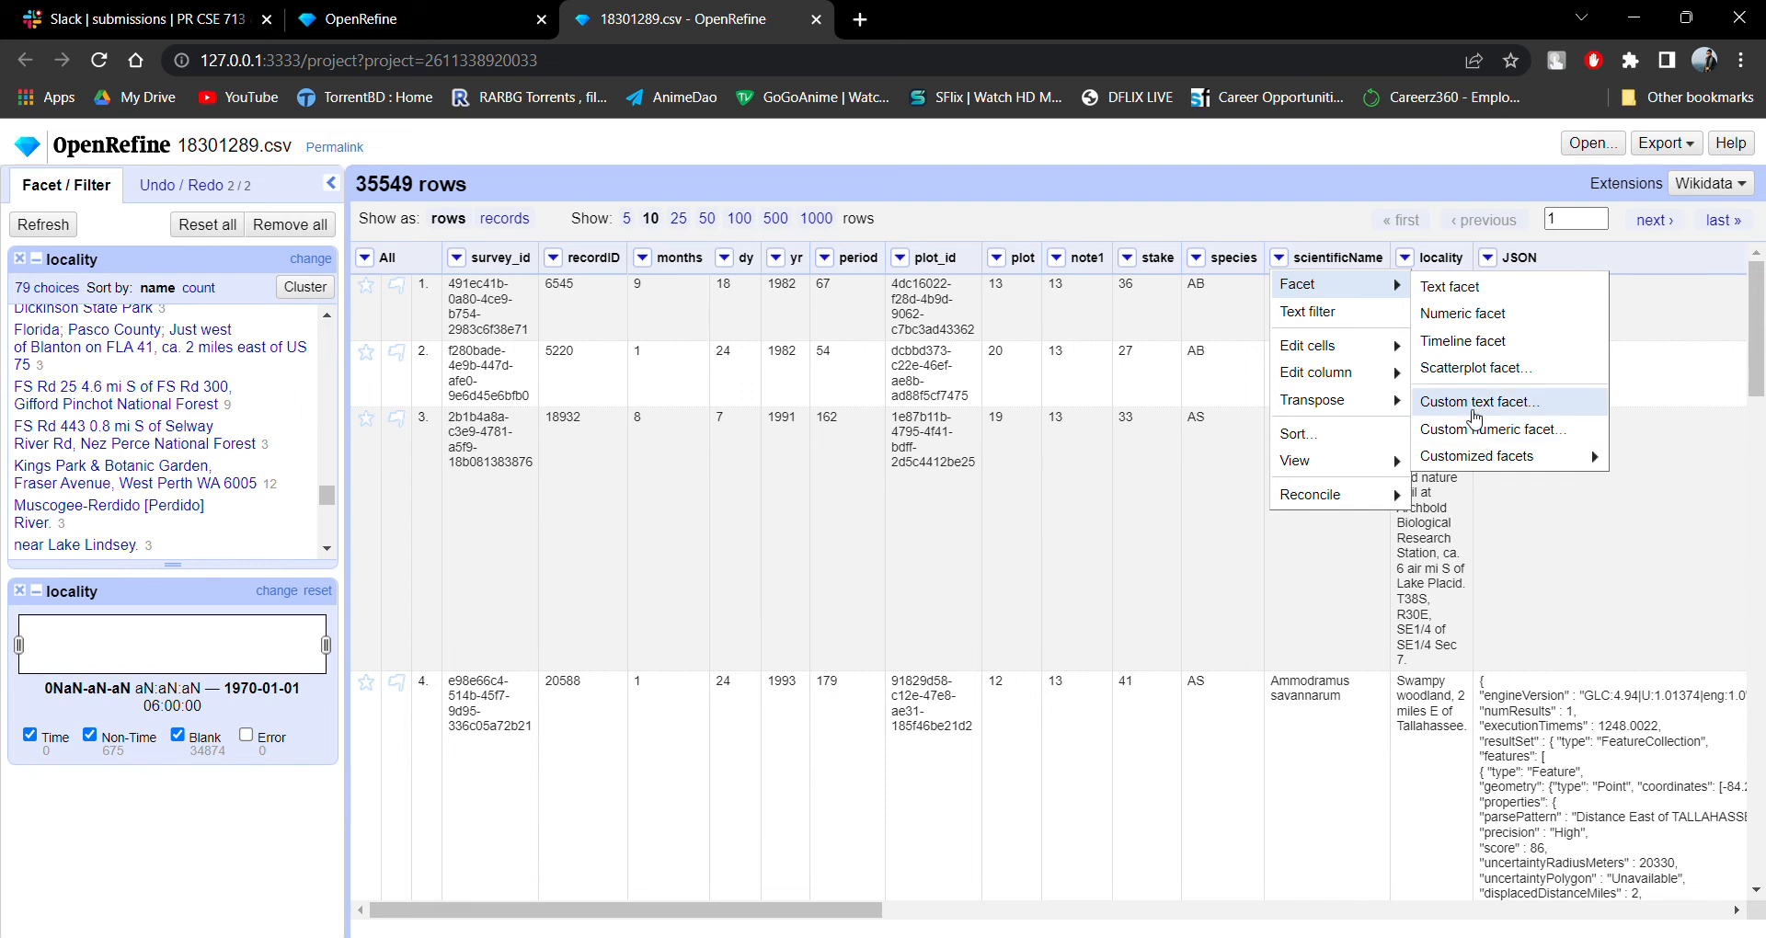
{"action": "mouse_move", "coordinate": [1325, 395]}
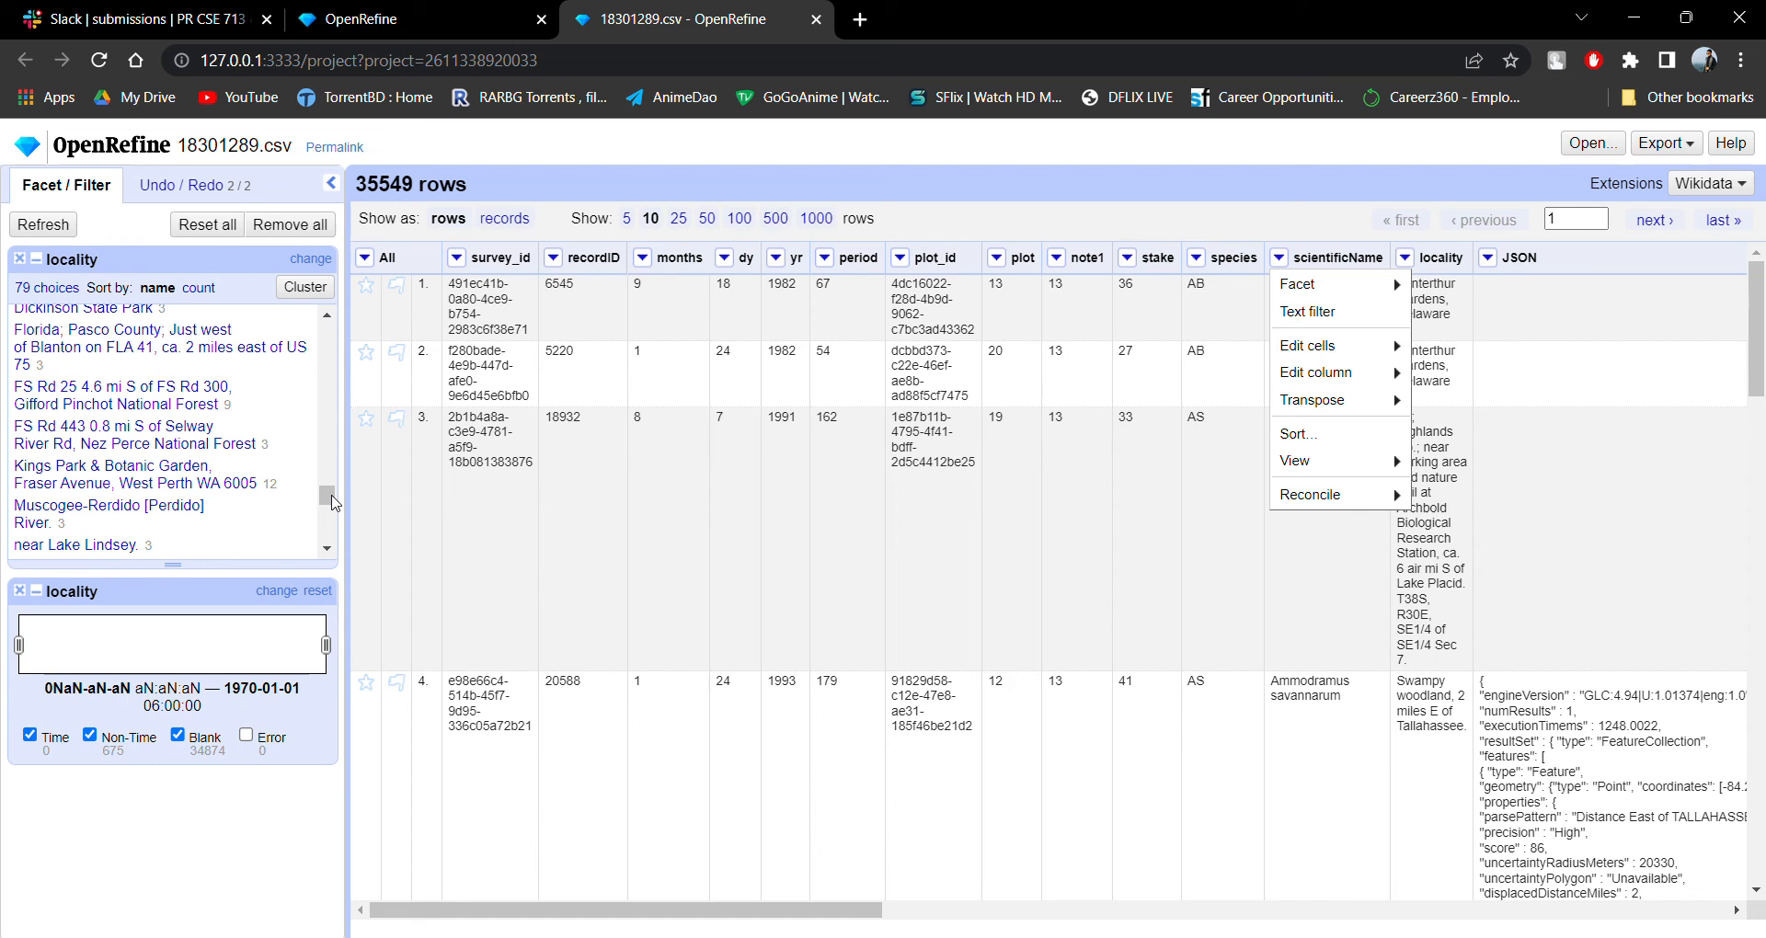
Examine the place names listed in the locality text facet from the start of the list.
{"action": "left_click_drag", "start_coordinate": [332, 496], "coordinate": [319, 400]}
{"action": "left_click_drag", "start_coordinate": [327, 496], "coordinate": [322, 329]}
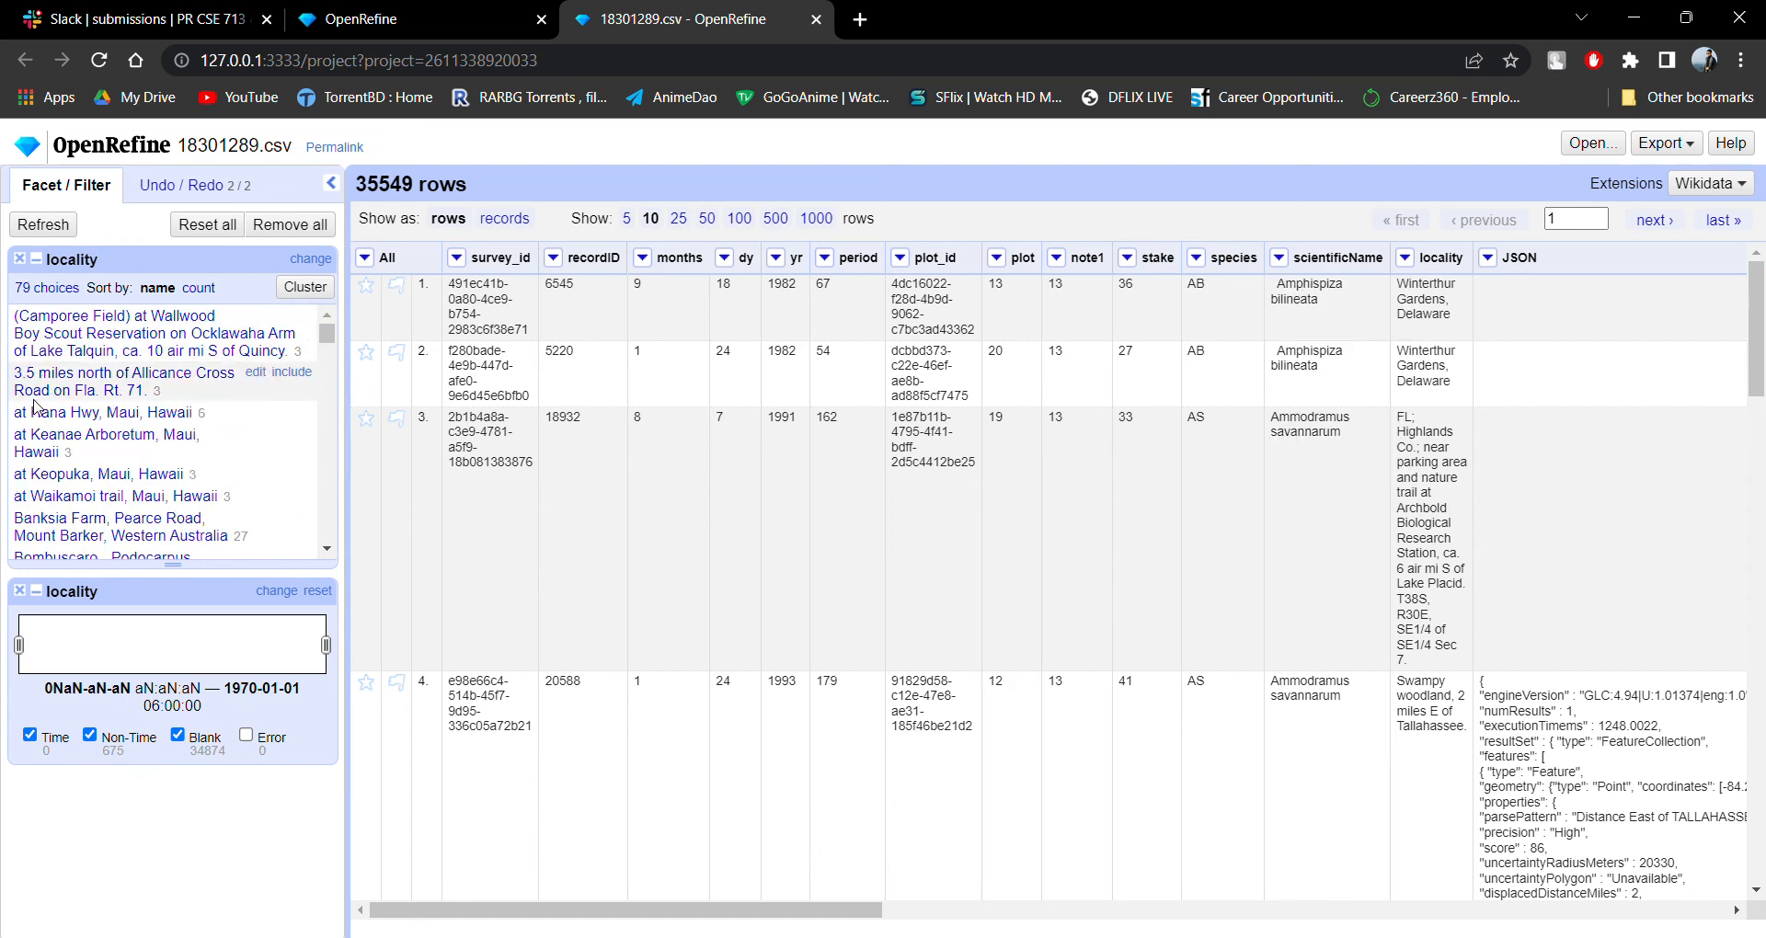
{"action": "scroll", "coordinate": [168, 395], "scroll_direction": "down", "scroll_amount": 10}
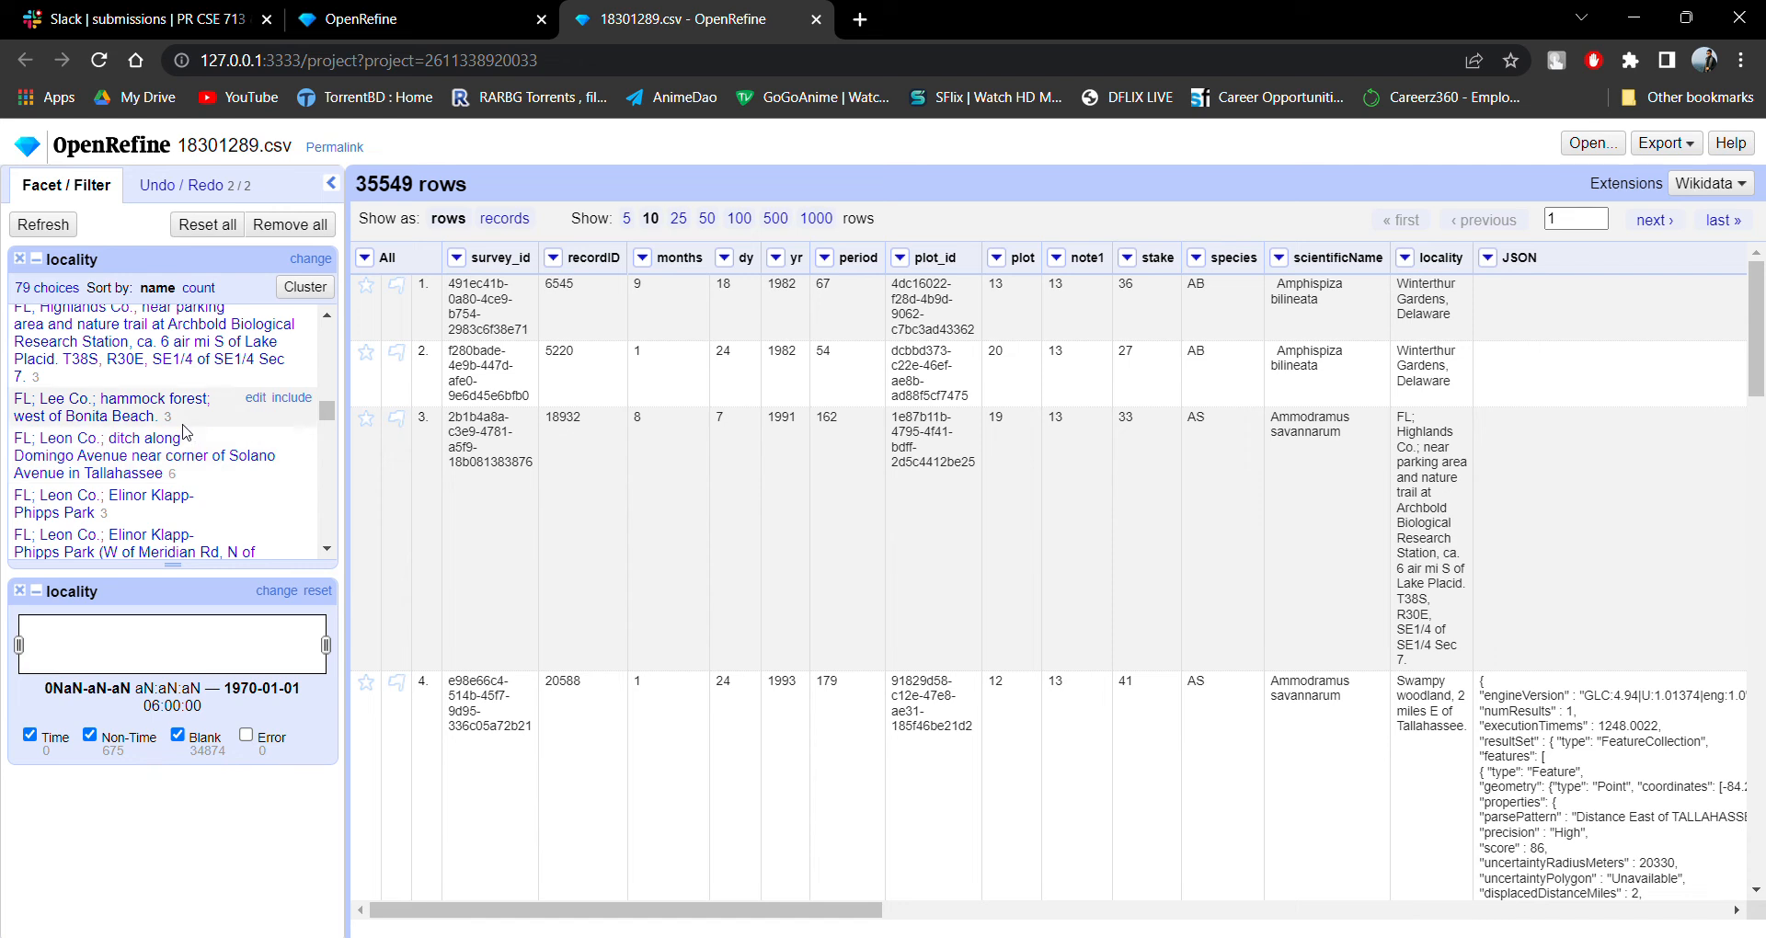
{"action": "scroll", "coordinate": [186, 436], "scroll_direction": "up", "scroll_amount": 10}
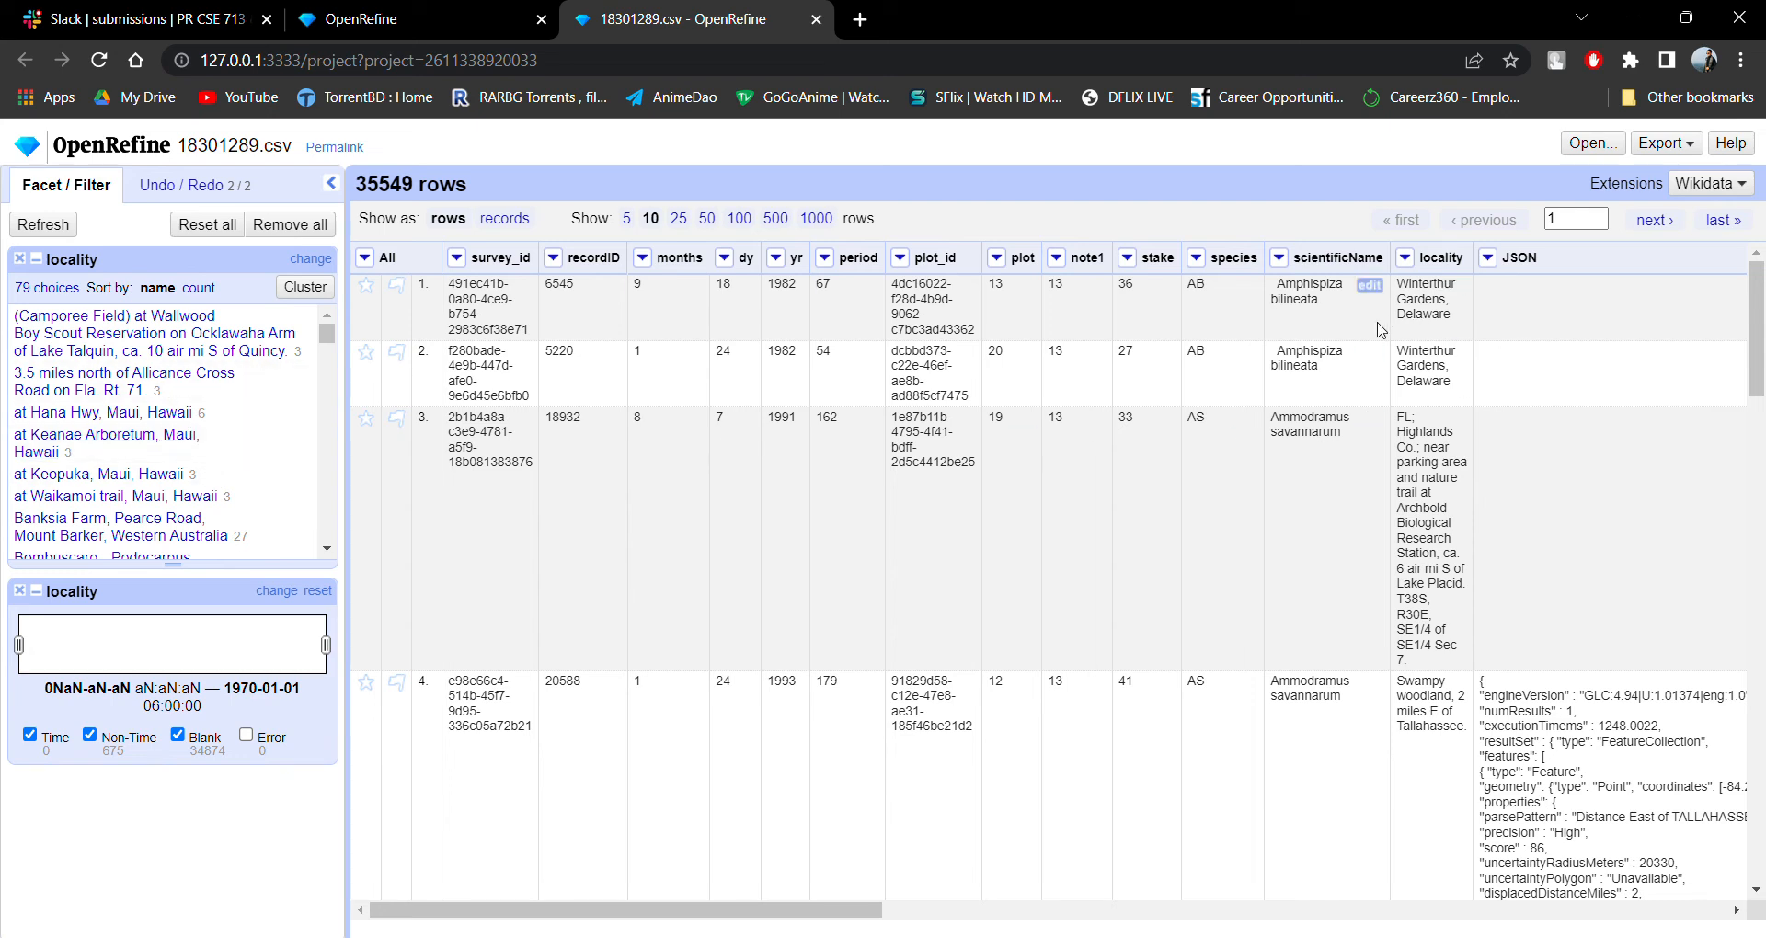
Look further down the locality text facet's choices and return to the start of the list.
{"action": "scroll", "coordinate": [101, 404], "scroll_direction": "down", "scroll_amount": 3}
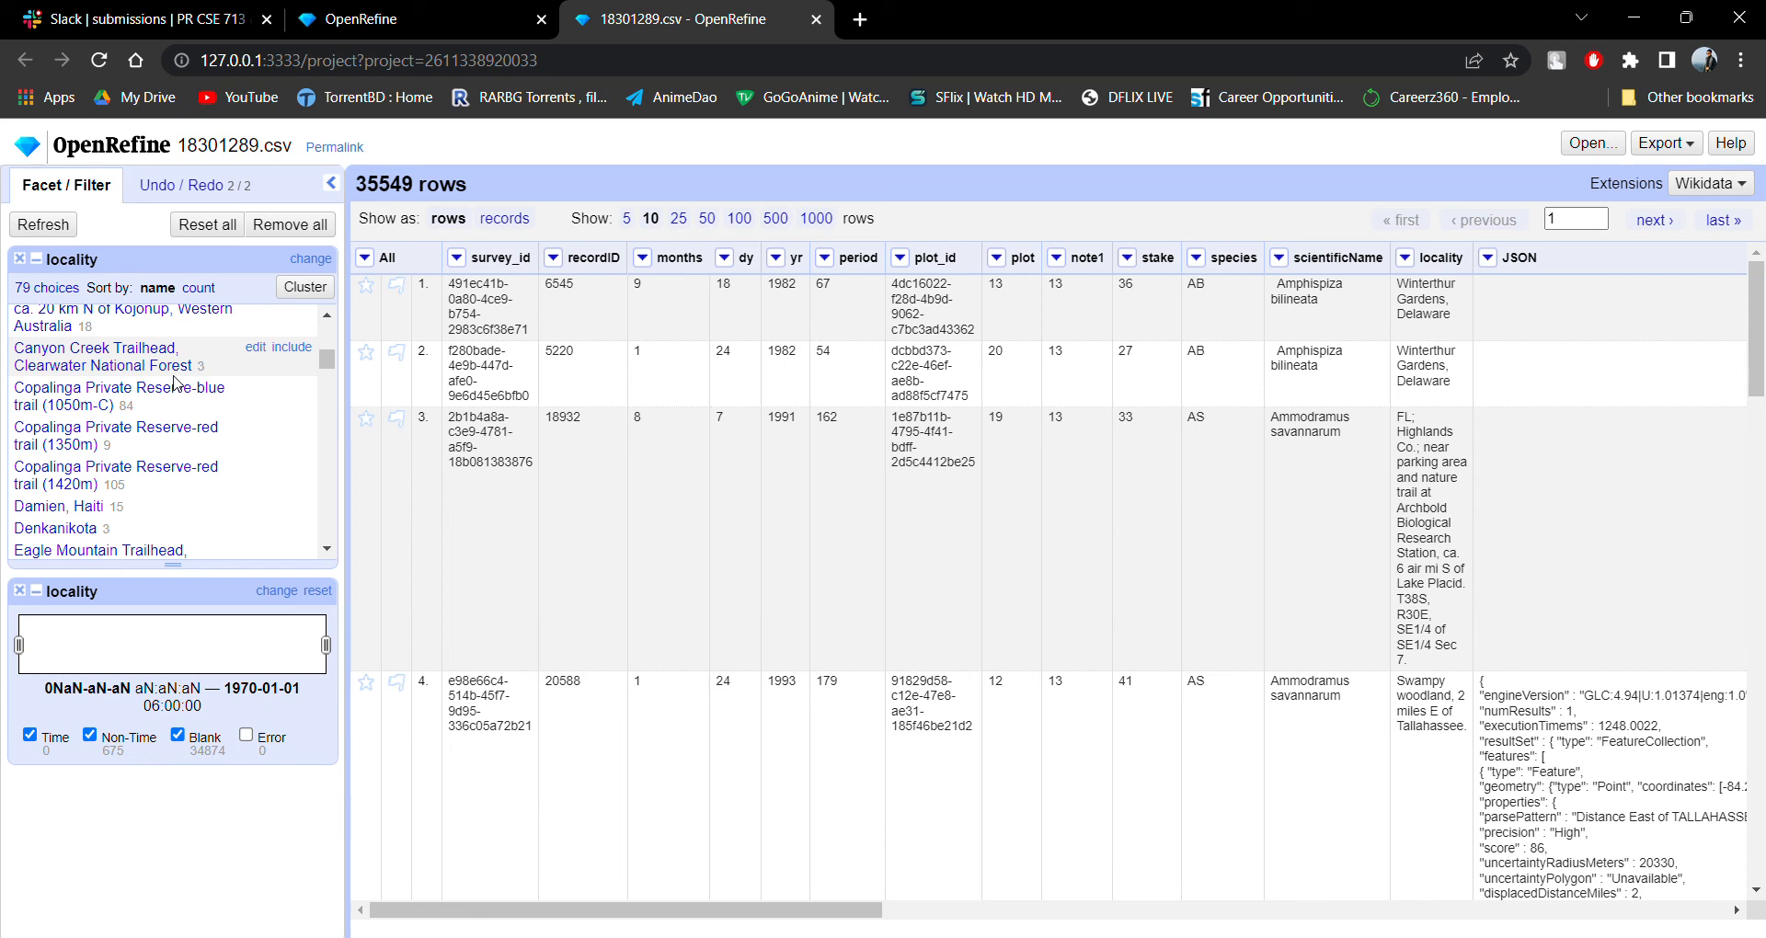
{"action": "scroll", "coordinate": [178, 383], "scroll_direction": "up", "scroll_amount": 5}
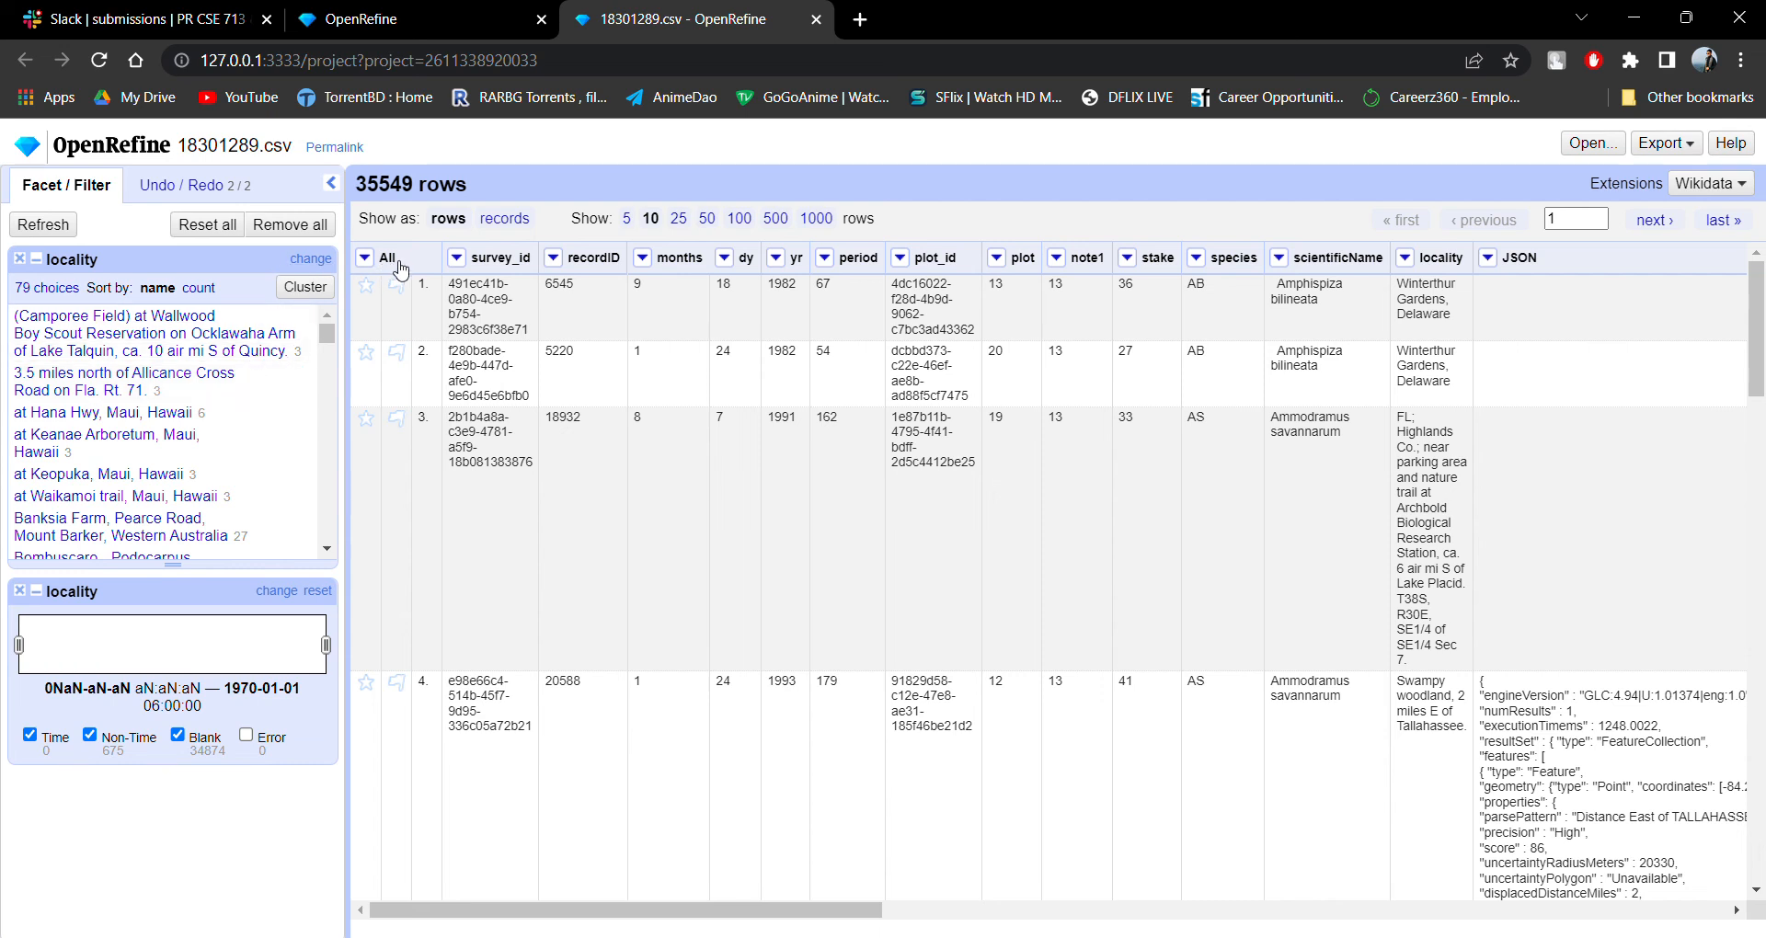
Show the 'null' values in the cells of all columns and hide them again.
{"action": "left_click", "coordinate": [366, 258]}
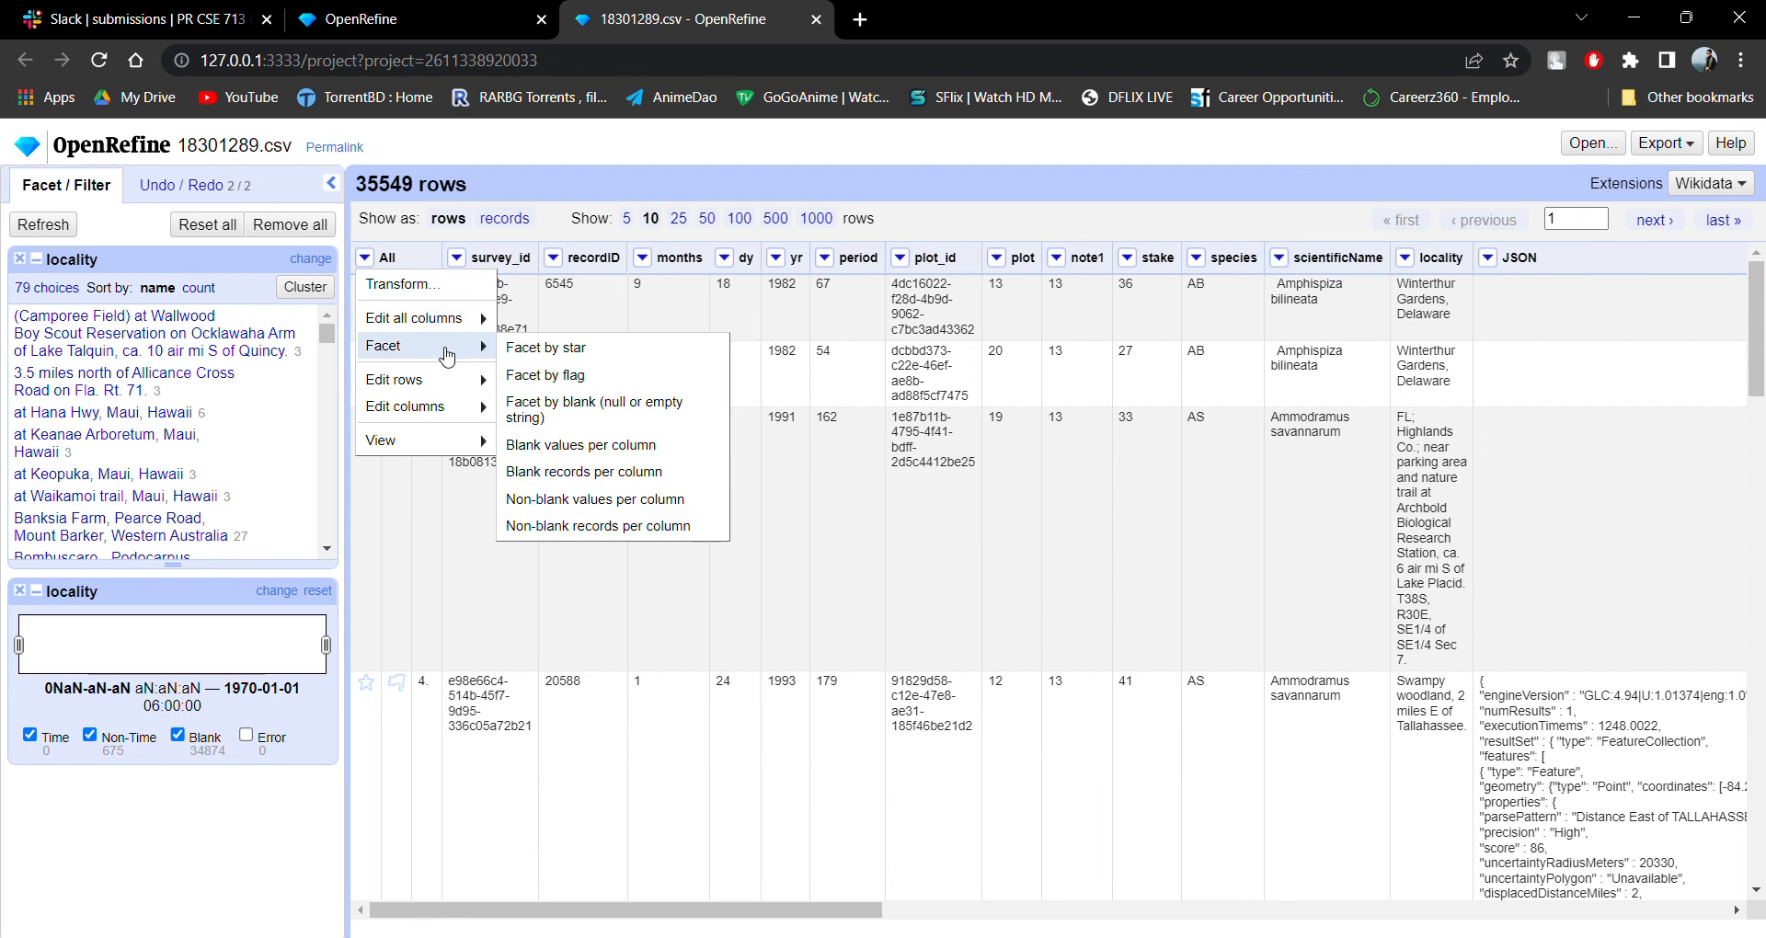
{"action": "mouse_move", "coordinate": [445, 391]}
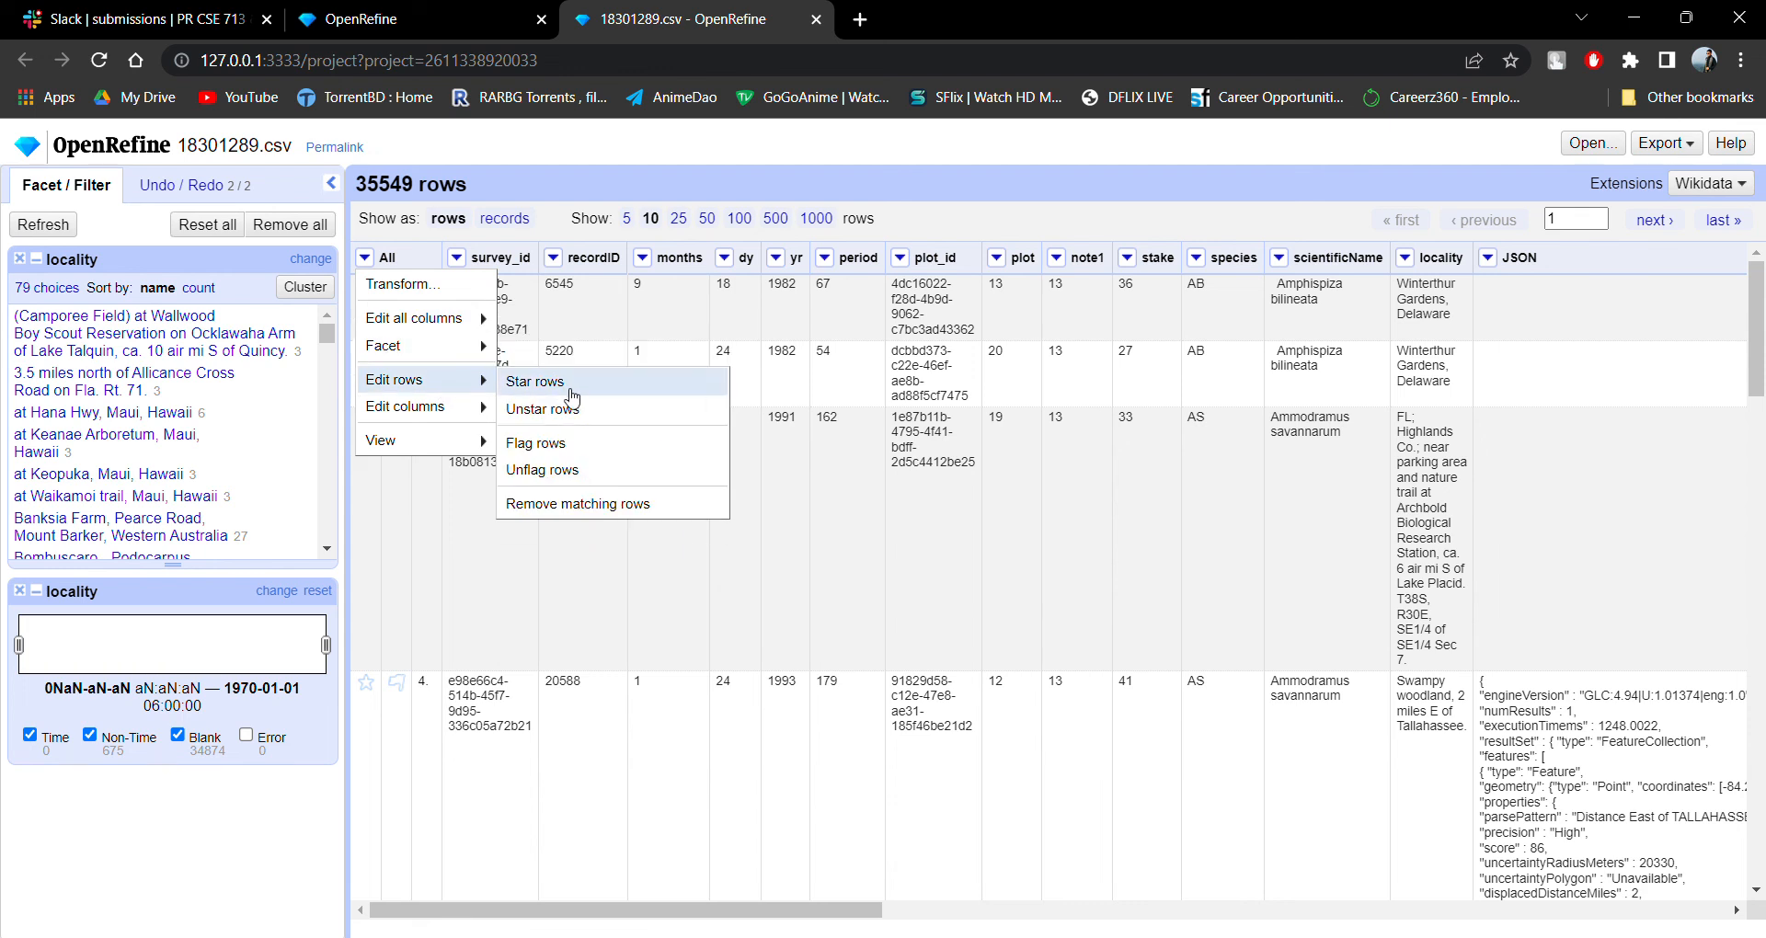
{"action": "mouse_move", "coordinate": [485, 352]}
{"action": "mouse_move", "coordinate": [461, 448]}
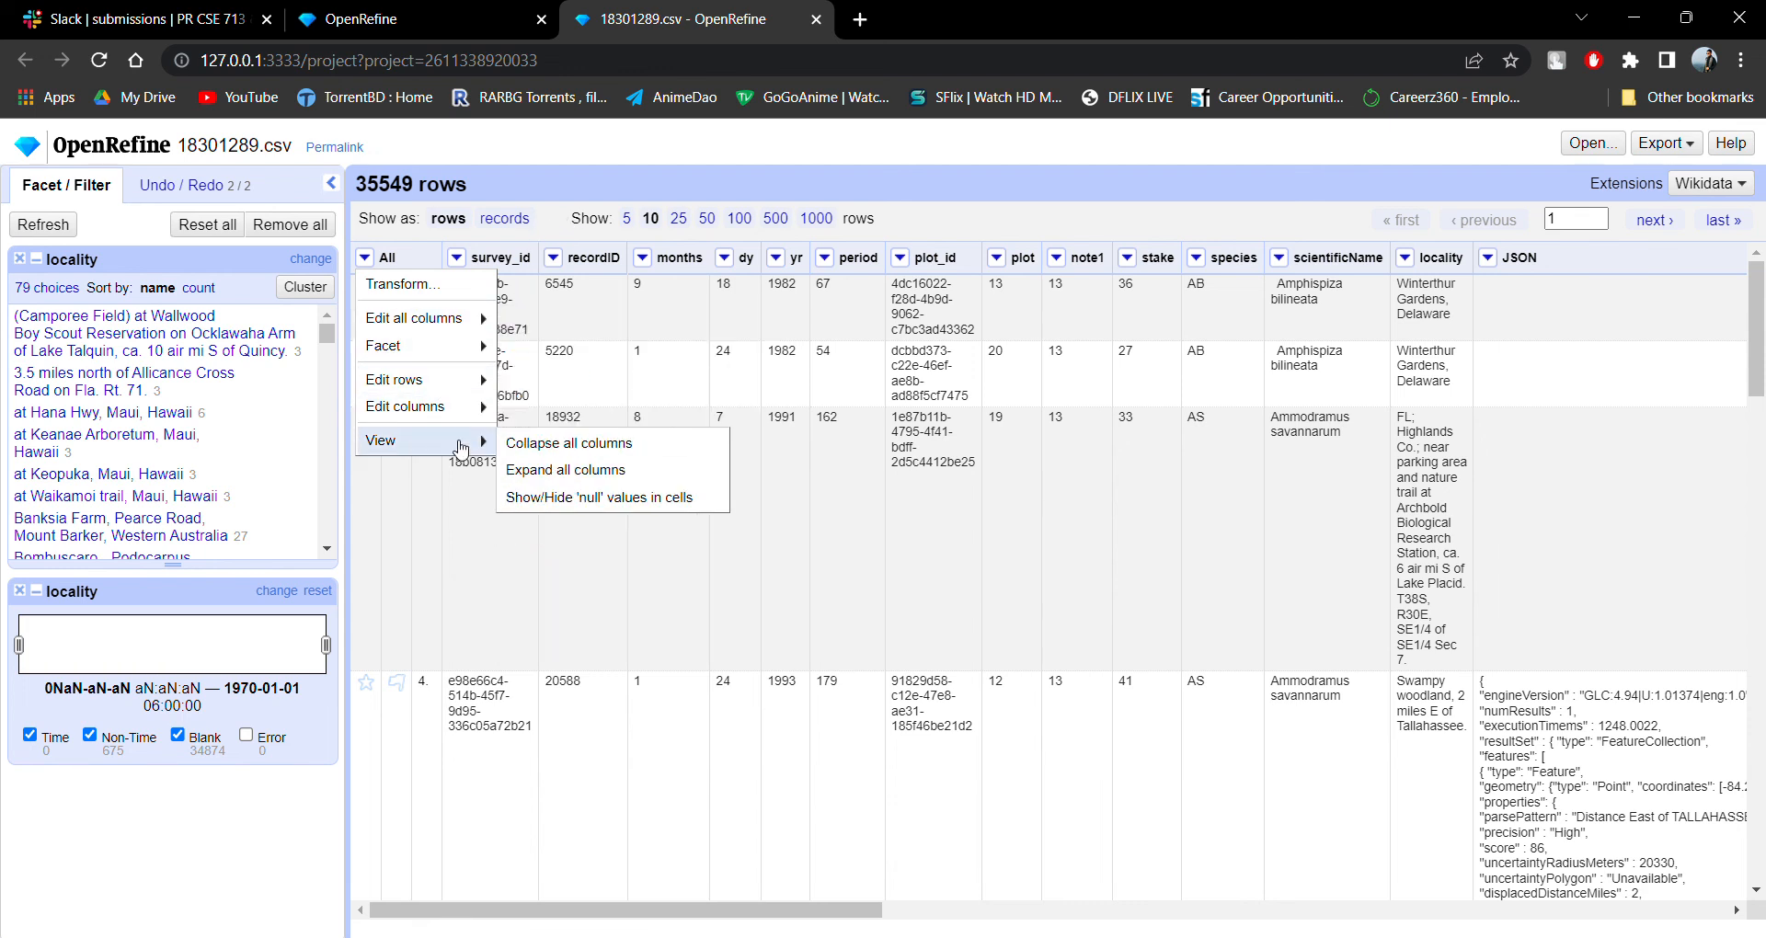
{"action": "left_click", "coordinate": [554, 508]}
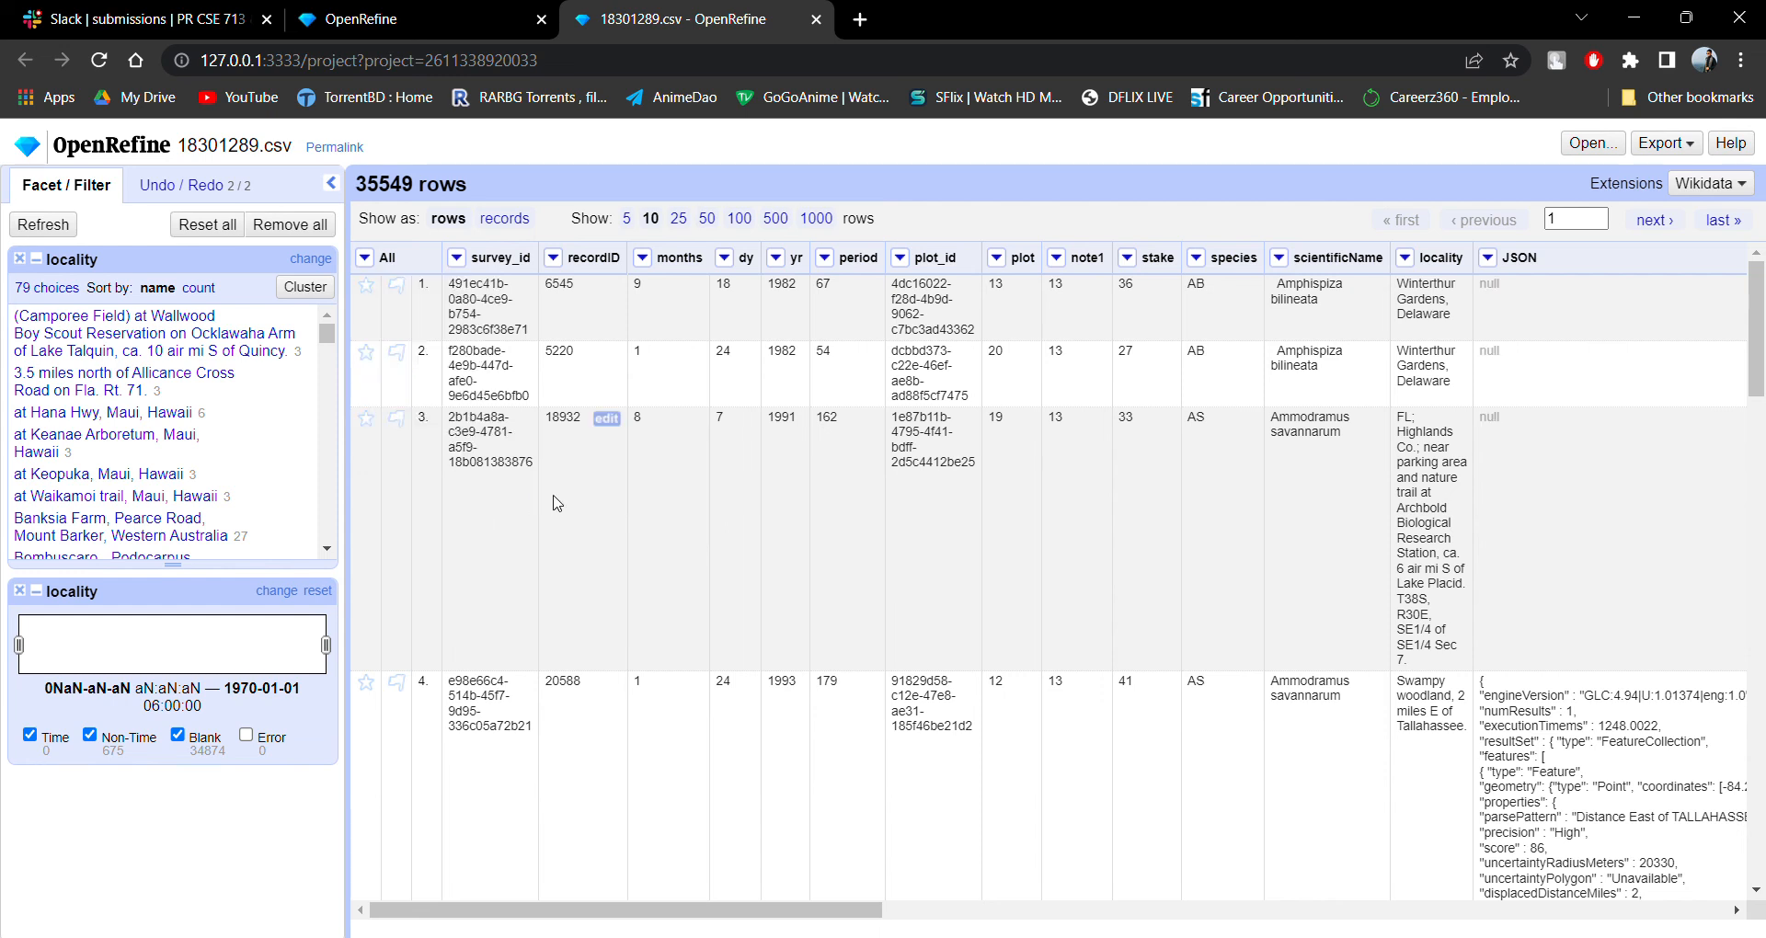
{"action": "left_click", "coordinate": [364, 258]}
{"action": "mouse_move", "coordinate": [460, 448]}
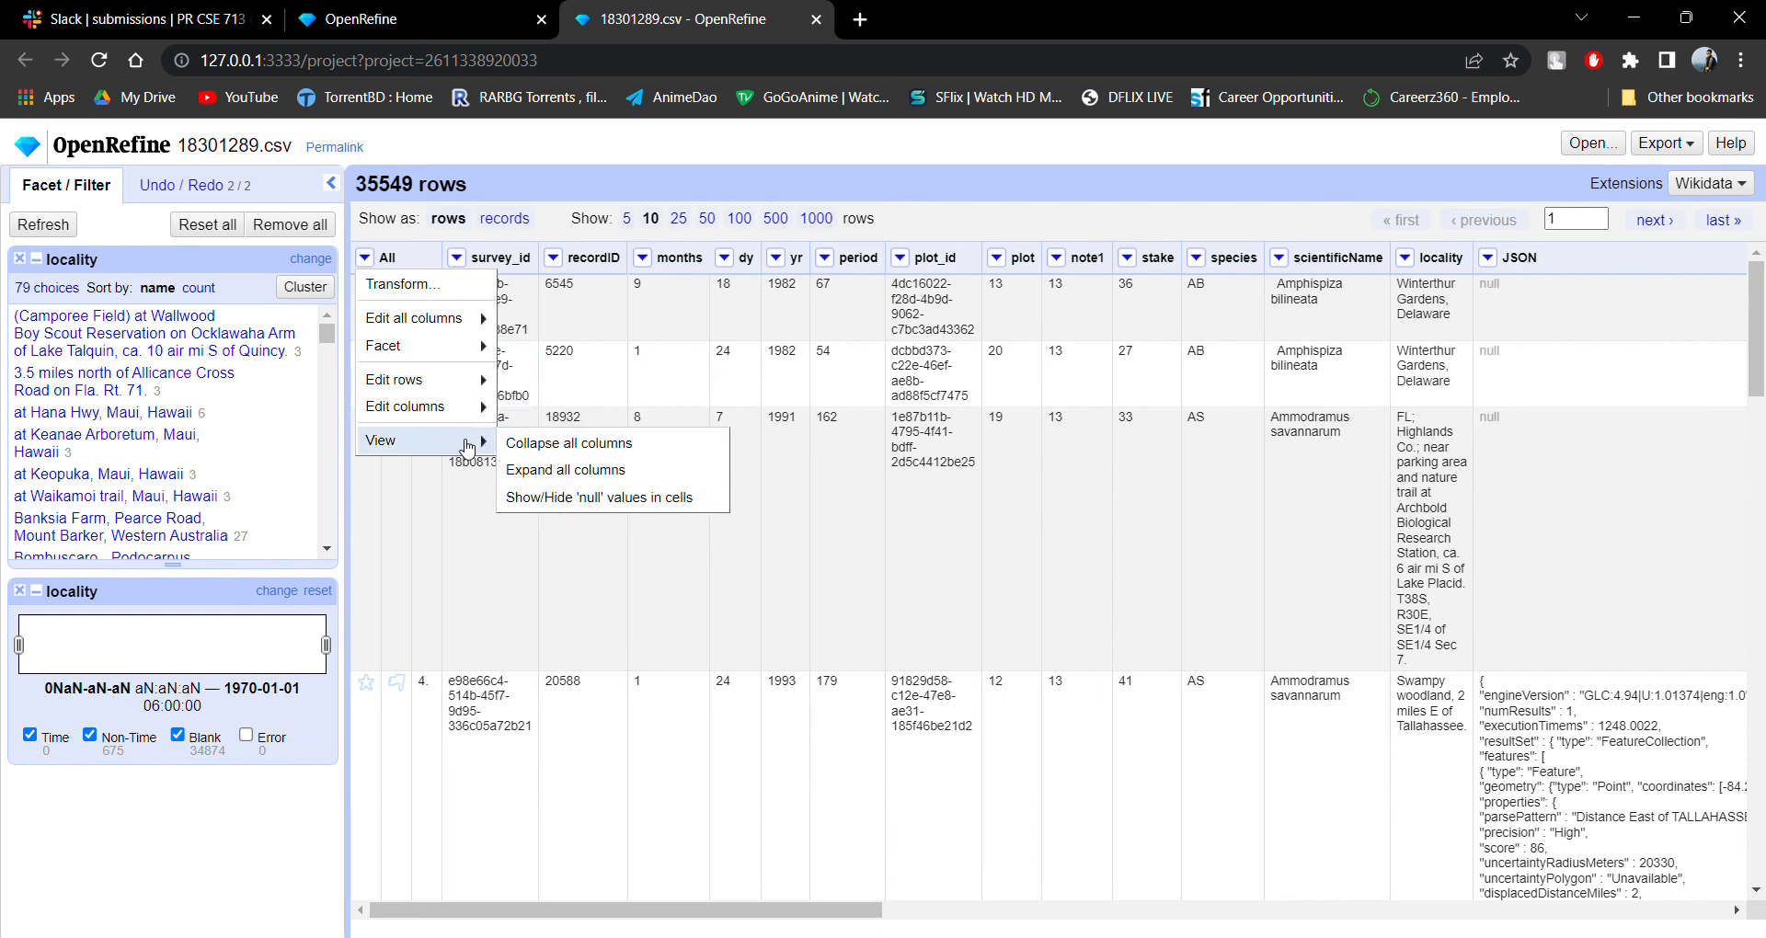
{"action": "left_click", "coordinate": [542, 501]}
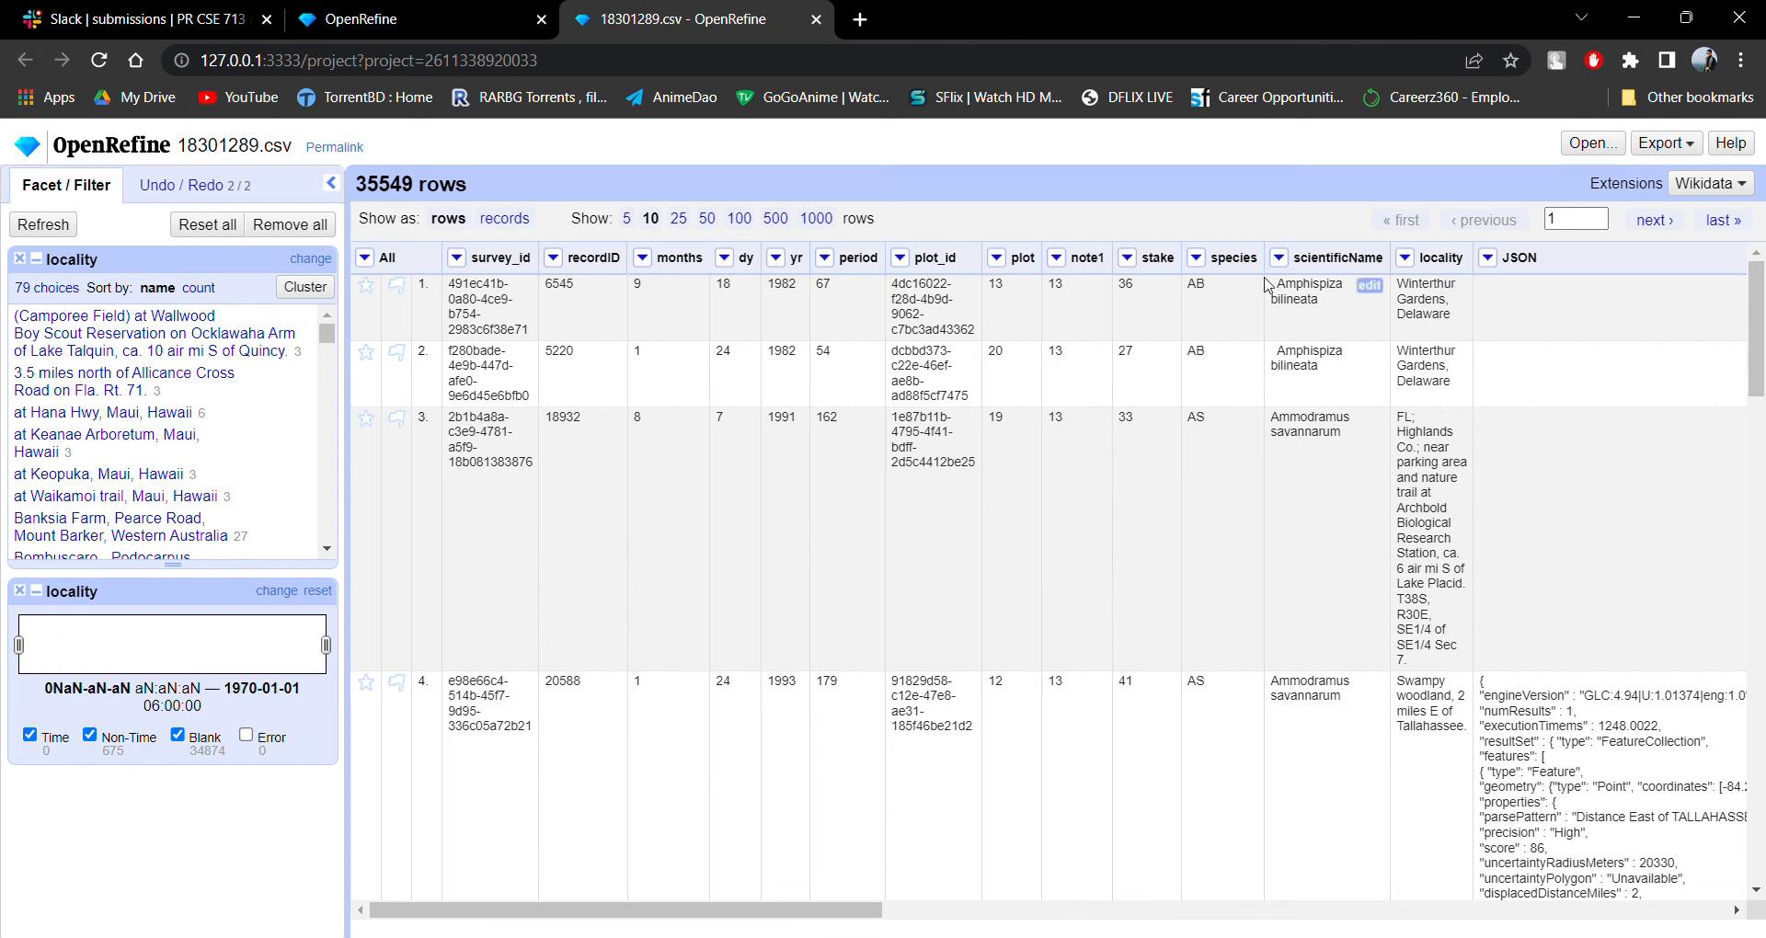
Open the transform for all columns, view its expression history and starred expressions, and close it without applying.
{"action": "left_click", "coordinate": [364, 258]}
{"action": "left_click", "coordinate": [413, 287]}
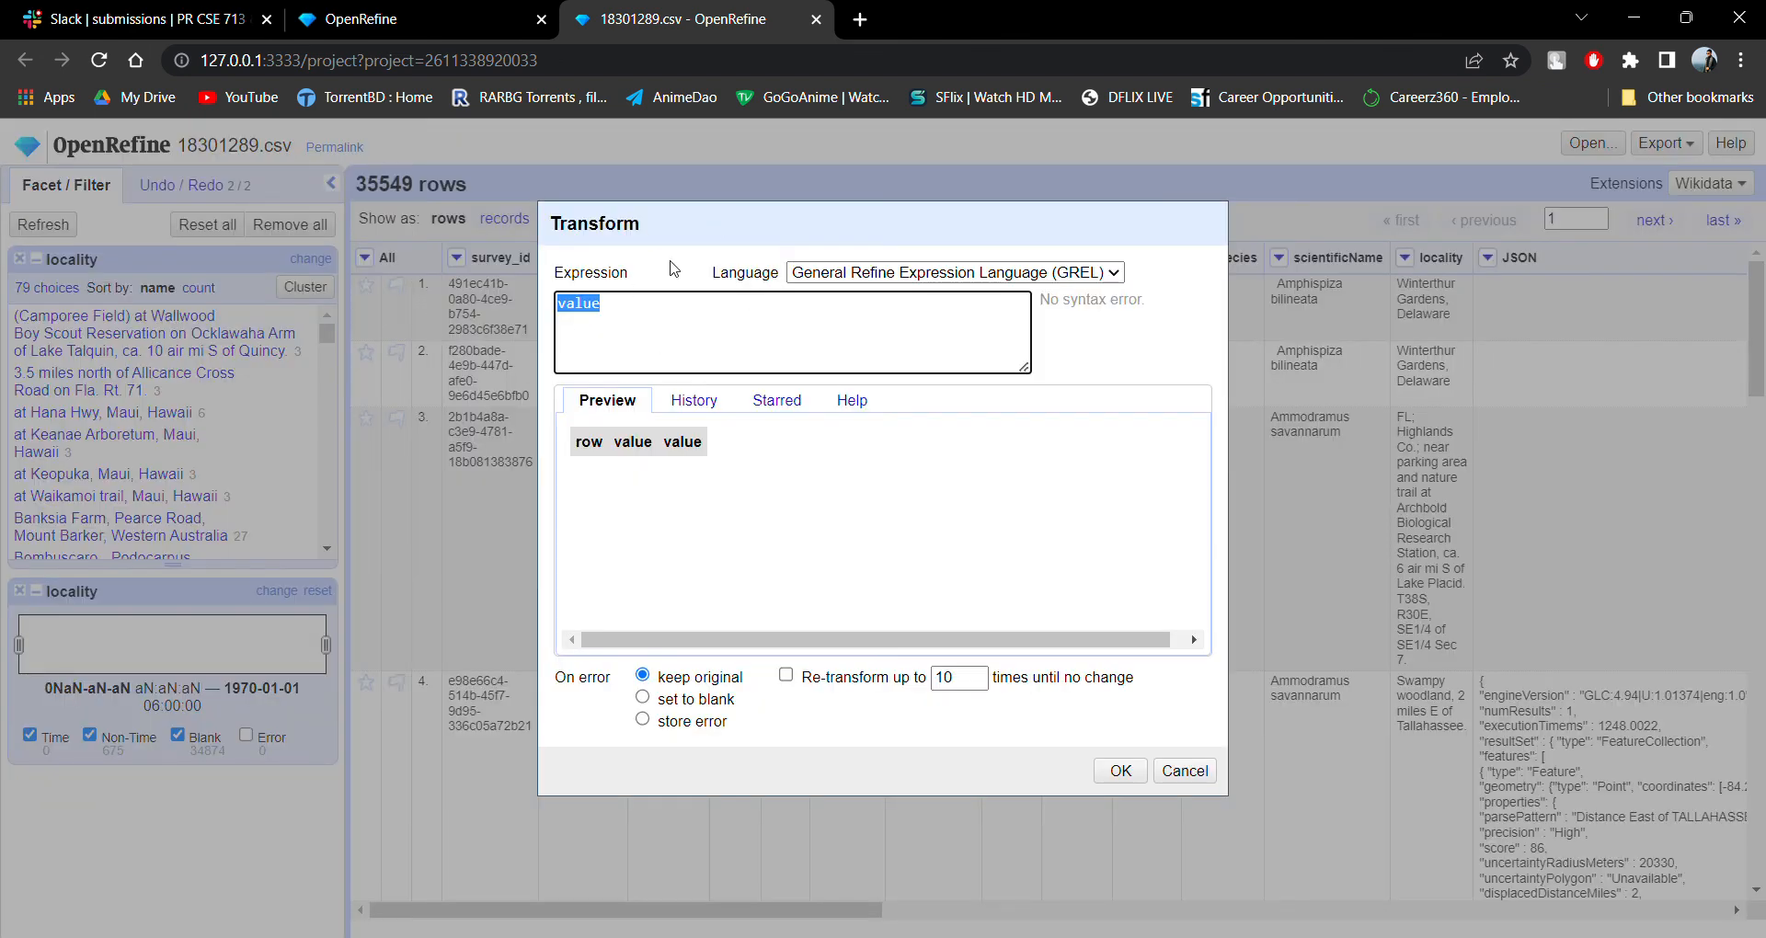
{"action": "left_click", "coordinate": [708, 403]}
{"action": "left_click", "coordinate": [761, 413]}
{"action": "left_click", "coordinate": [1121, 771]}
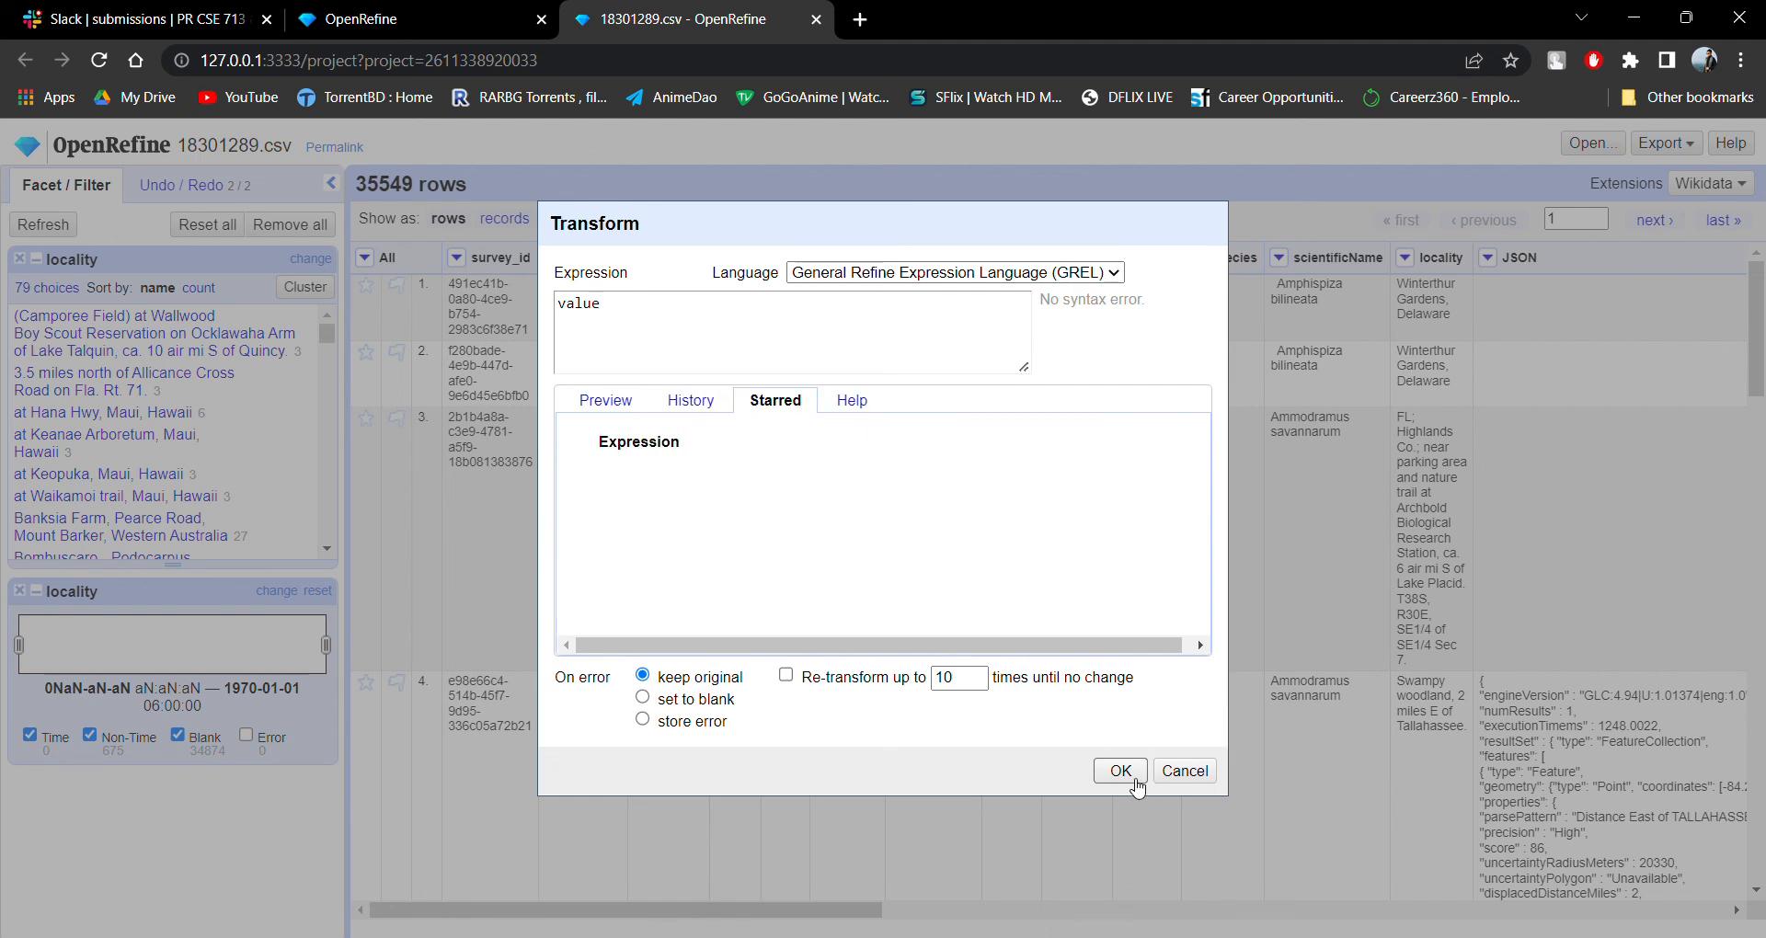
{"action": "left_click", "coordinate": [1298, 695]}
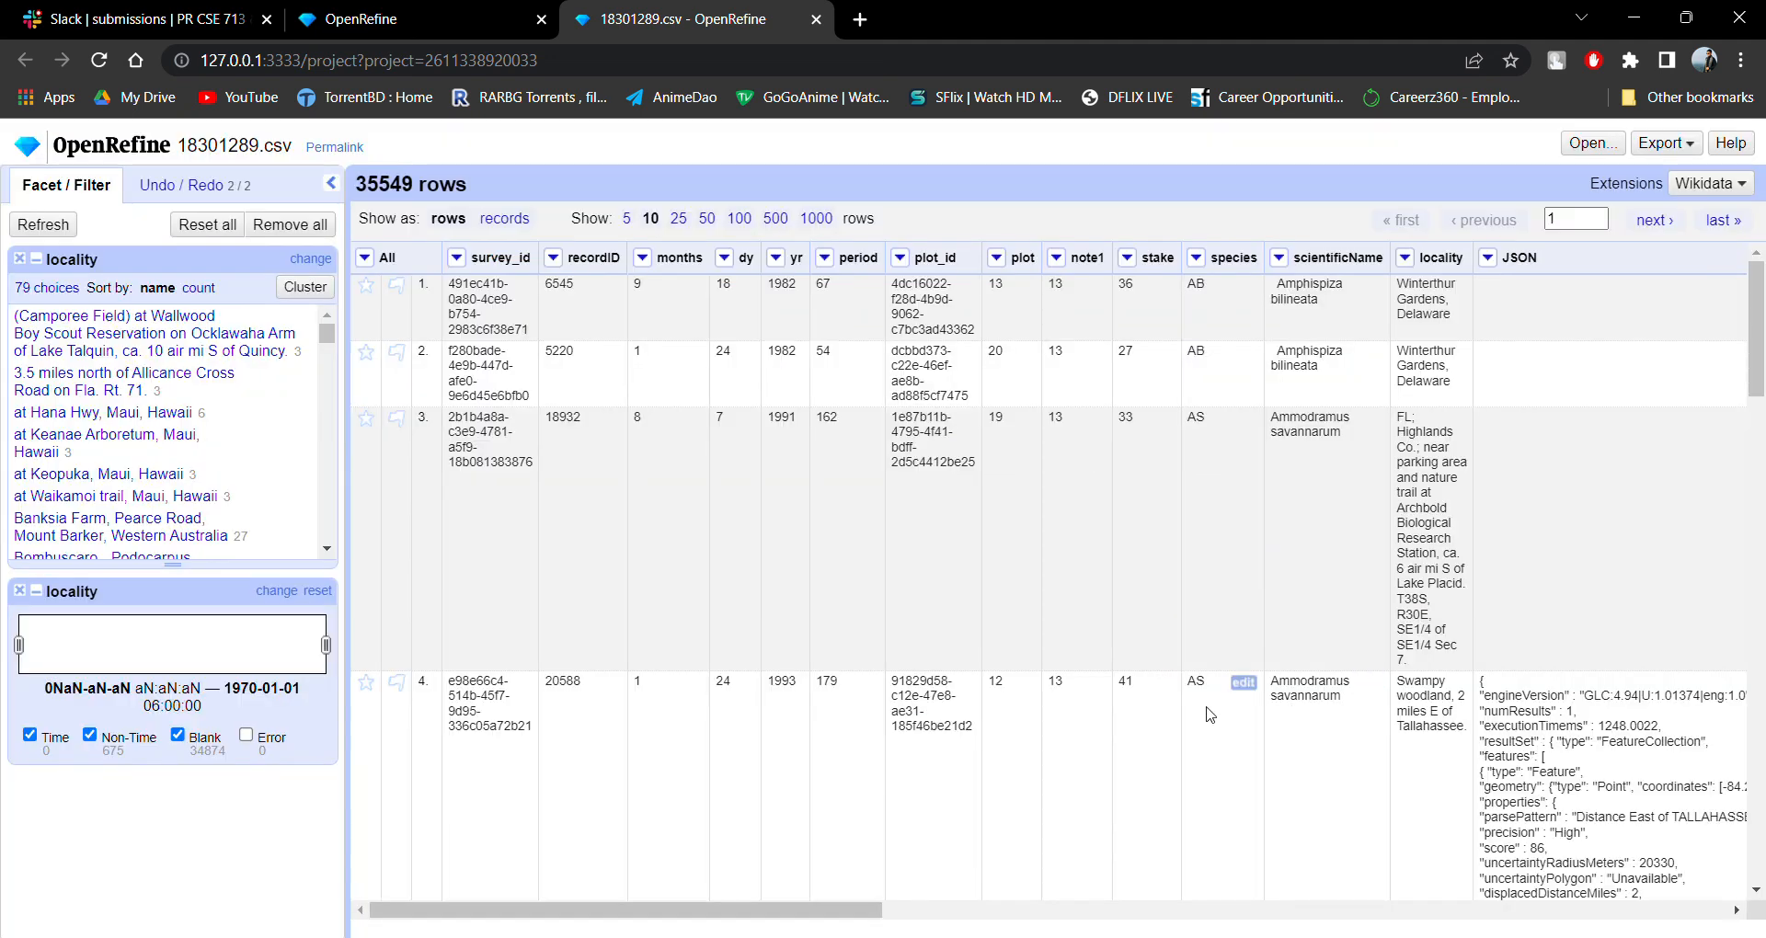
Reopen the all-columns transform and look through its expression history, starred expressions and GREL help.
{"action": "left_click", "coordinate": [364, 257]}
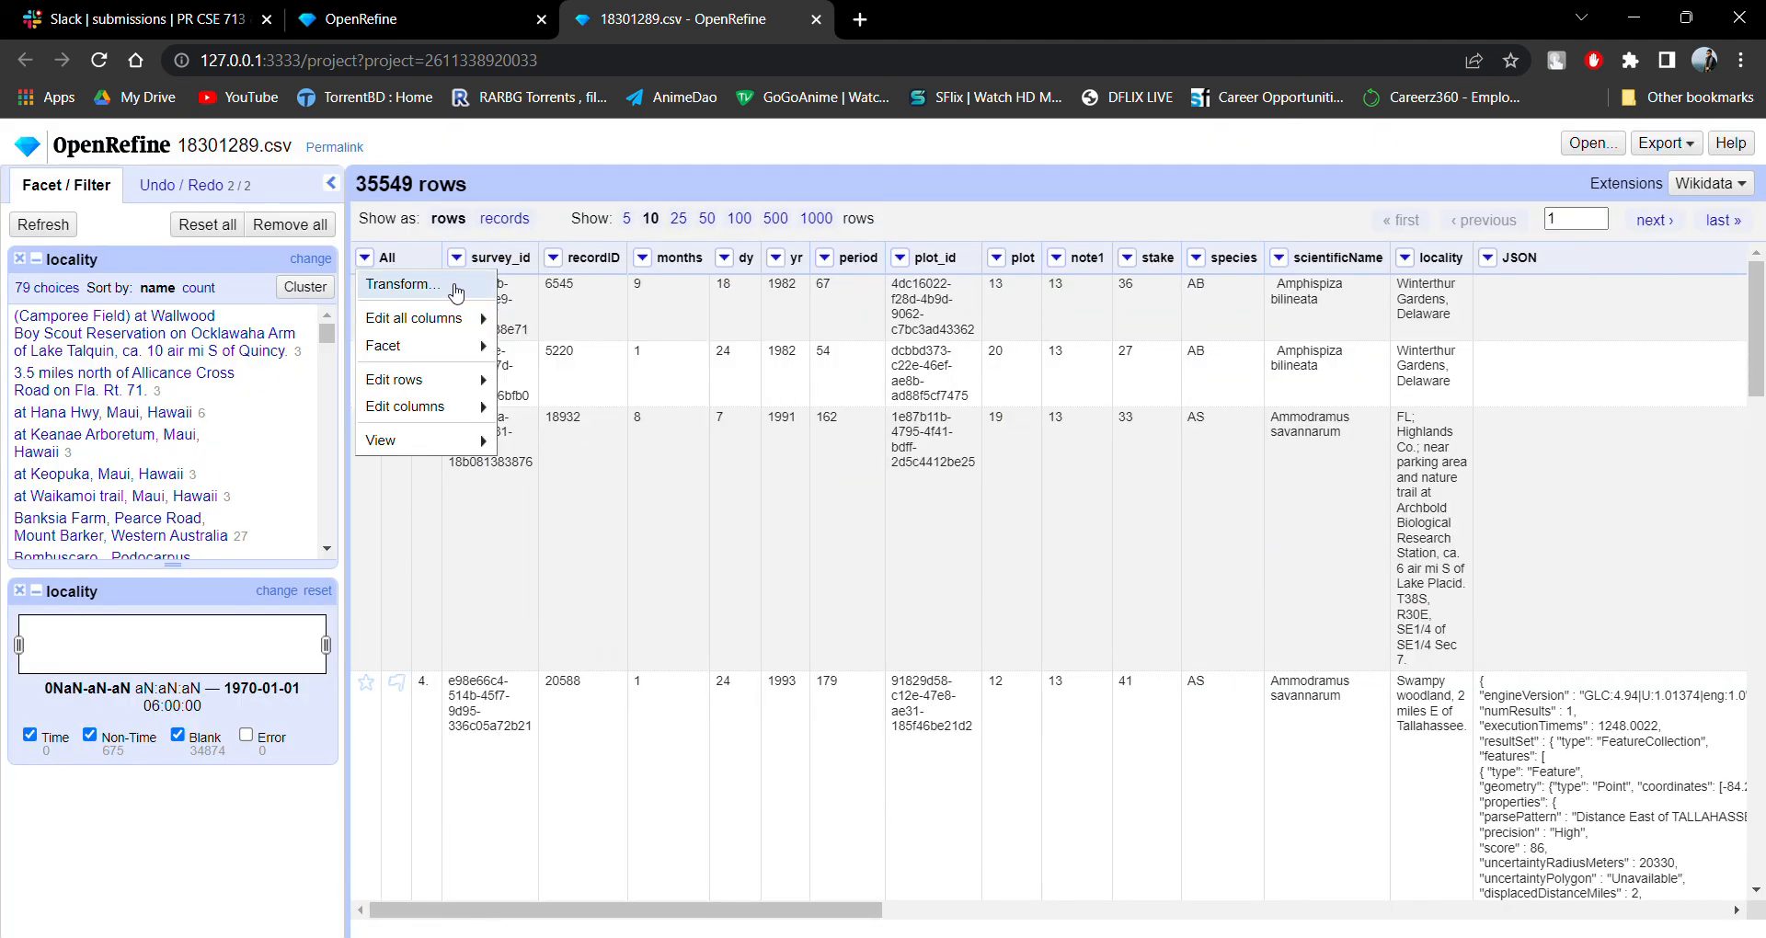
{"action": "left_click", "coordinate": [450, 288]}
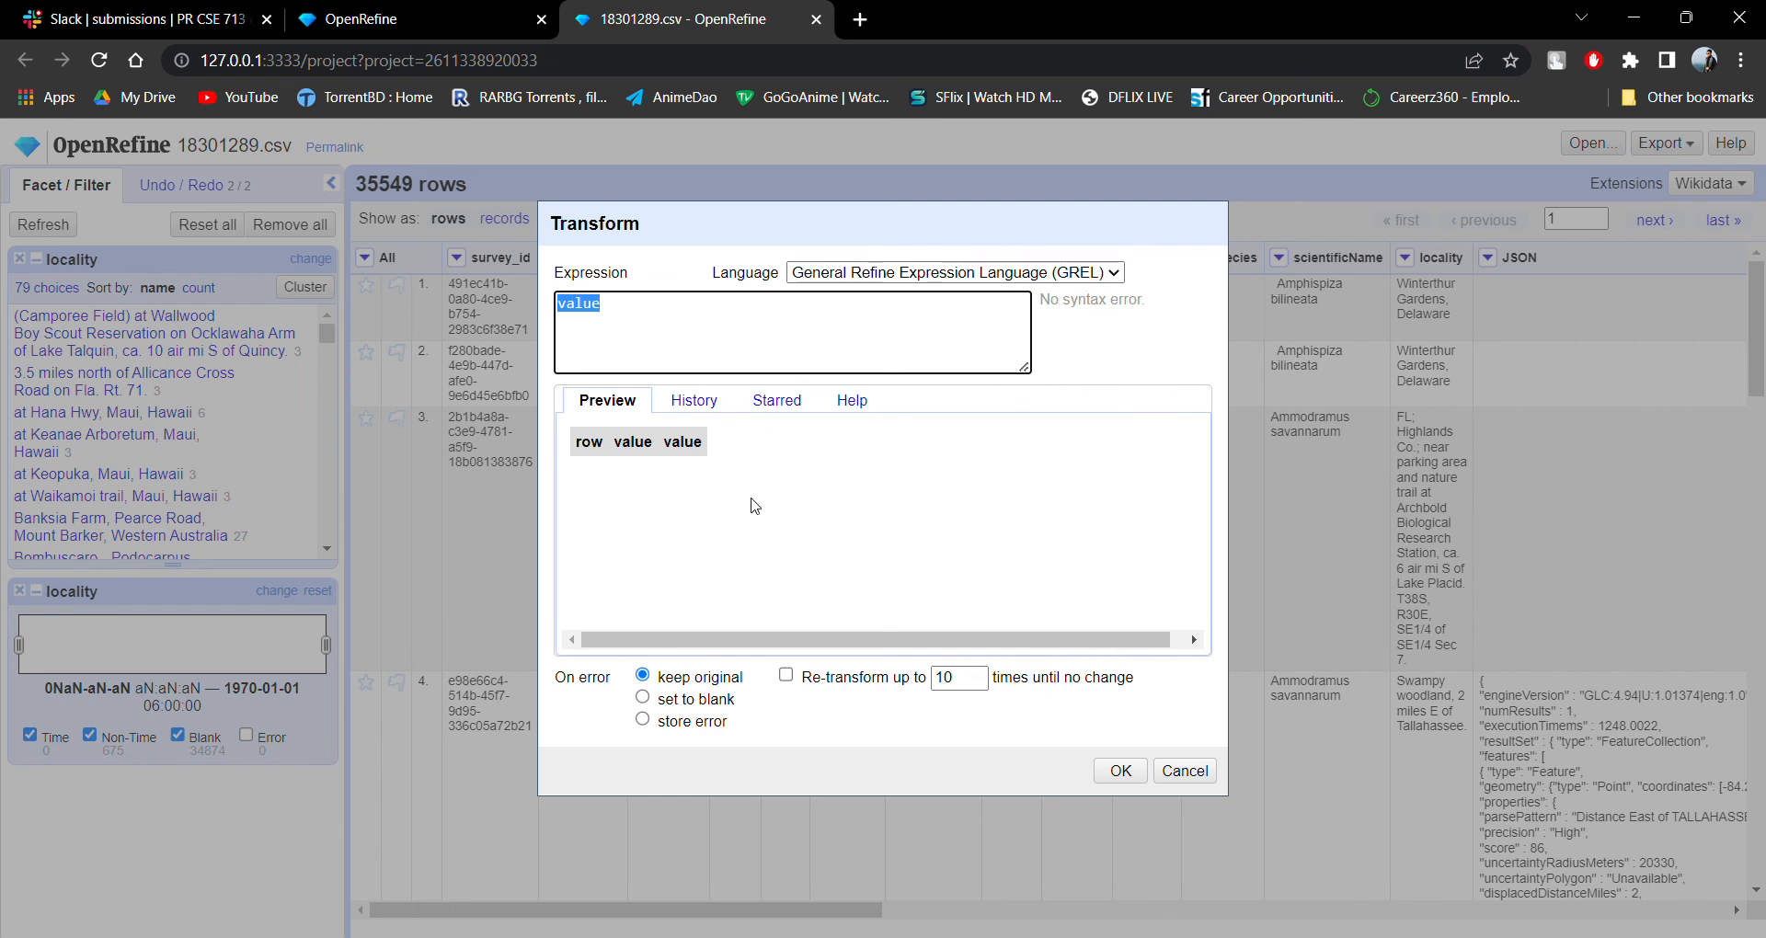
{"action": "left_click", "coordinate": [704, 402]}
{"action": "left_click", "coordinate": [796, 413]}
{"action": "left_click", "coordinate": [850, 405]}
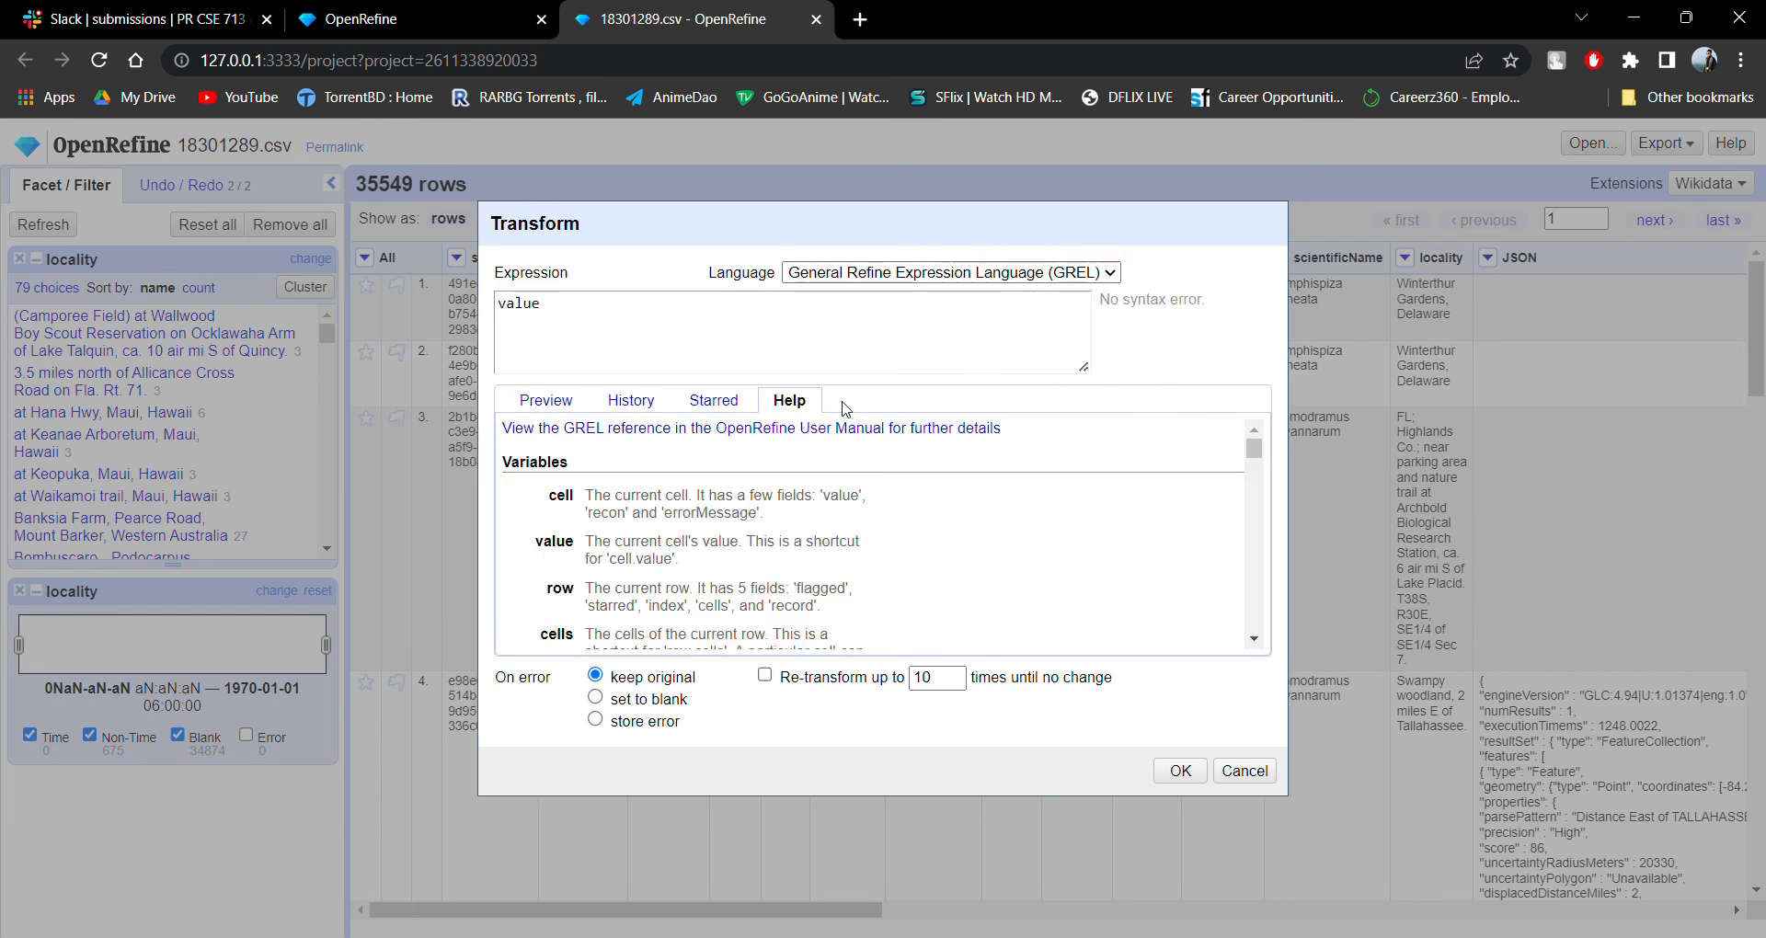
{"action": "left_click", "coordinate": [586, 403]}
Apply the GREL expression "value" to all columns, keeping the original value on error.
{"action": "left_click", "coordinate": [666, 702]}
{"action": "left_click", "coordinate": [654, 730]}
{"action": "left_click", "coordinate": [654, 680]}
{"action": "left_click", "coordinate": [1157, 768]}
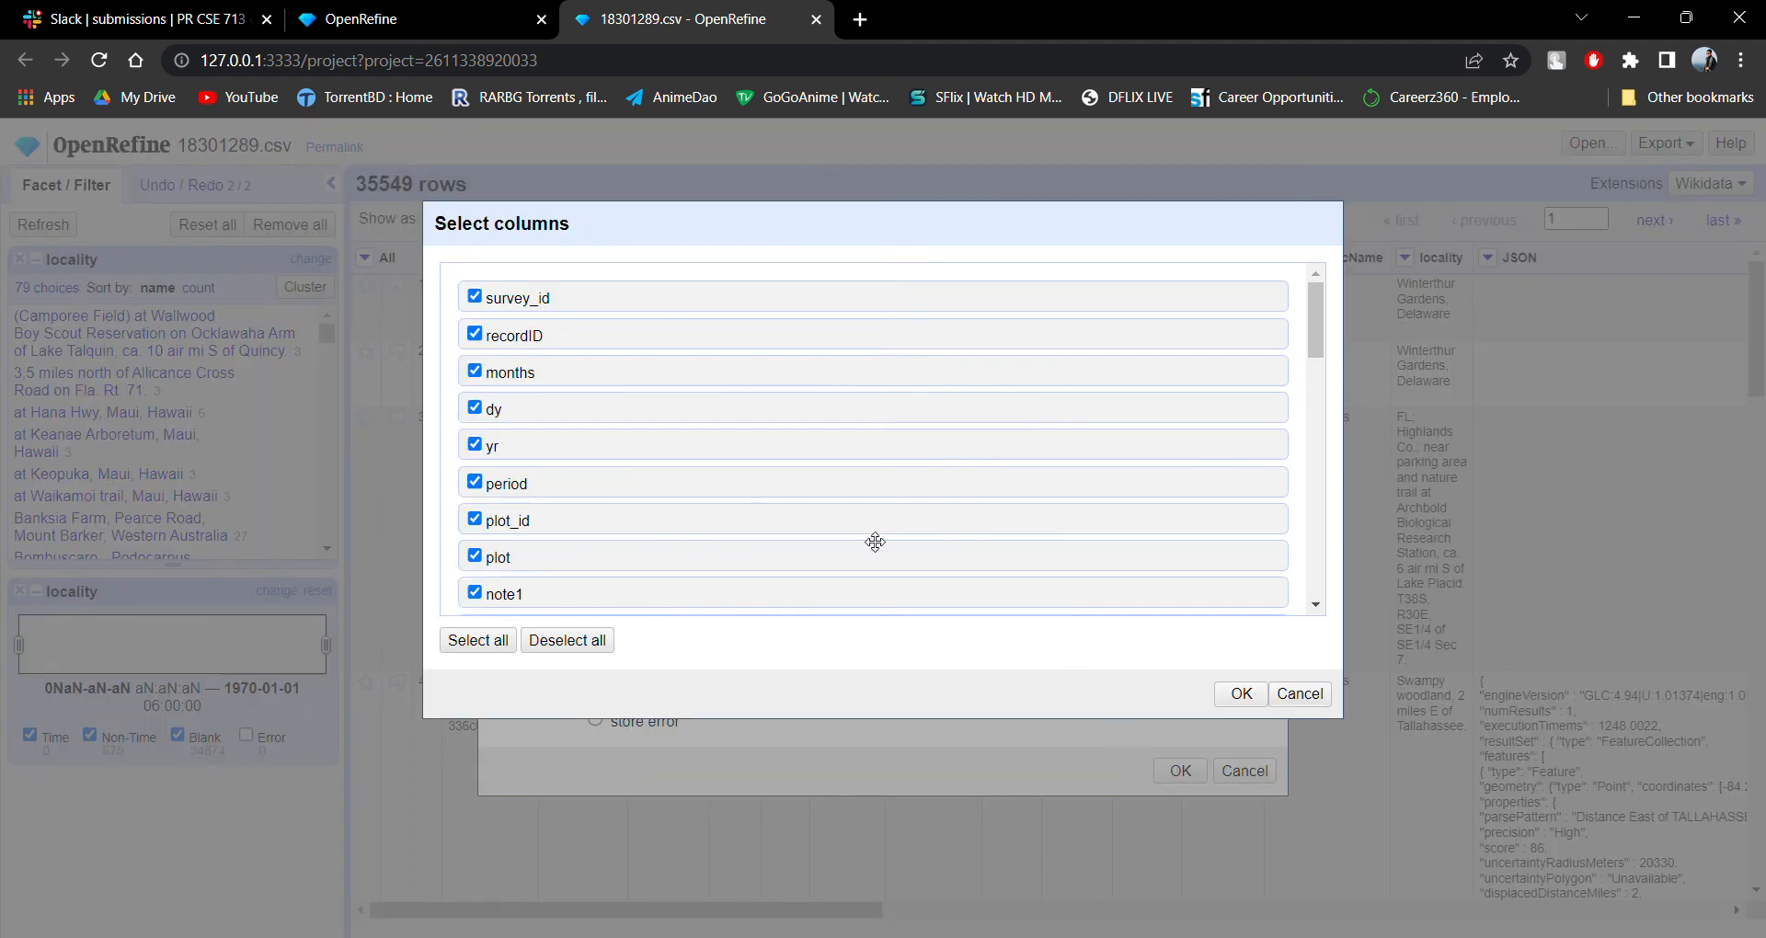
{"action": "scroll", "coordinate": [775, 389], "scroll_direction": "down", "scroll_amount": 5}
{"action": "scroll", "coordinate": [775, 389], "scroll_direction": "down", "scroll_amount": 3}
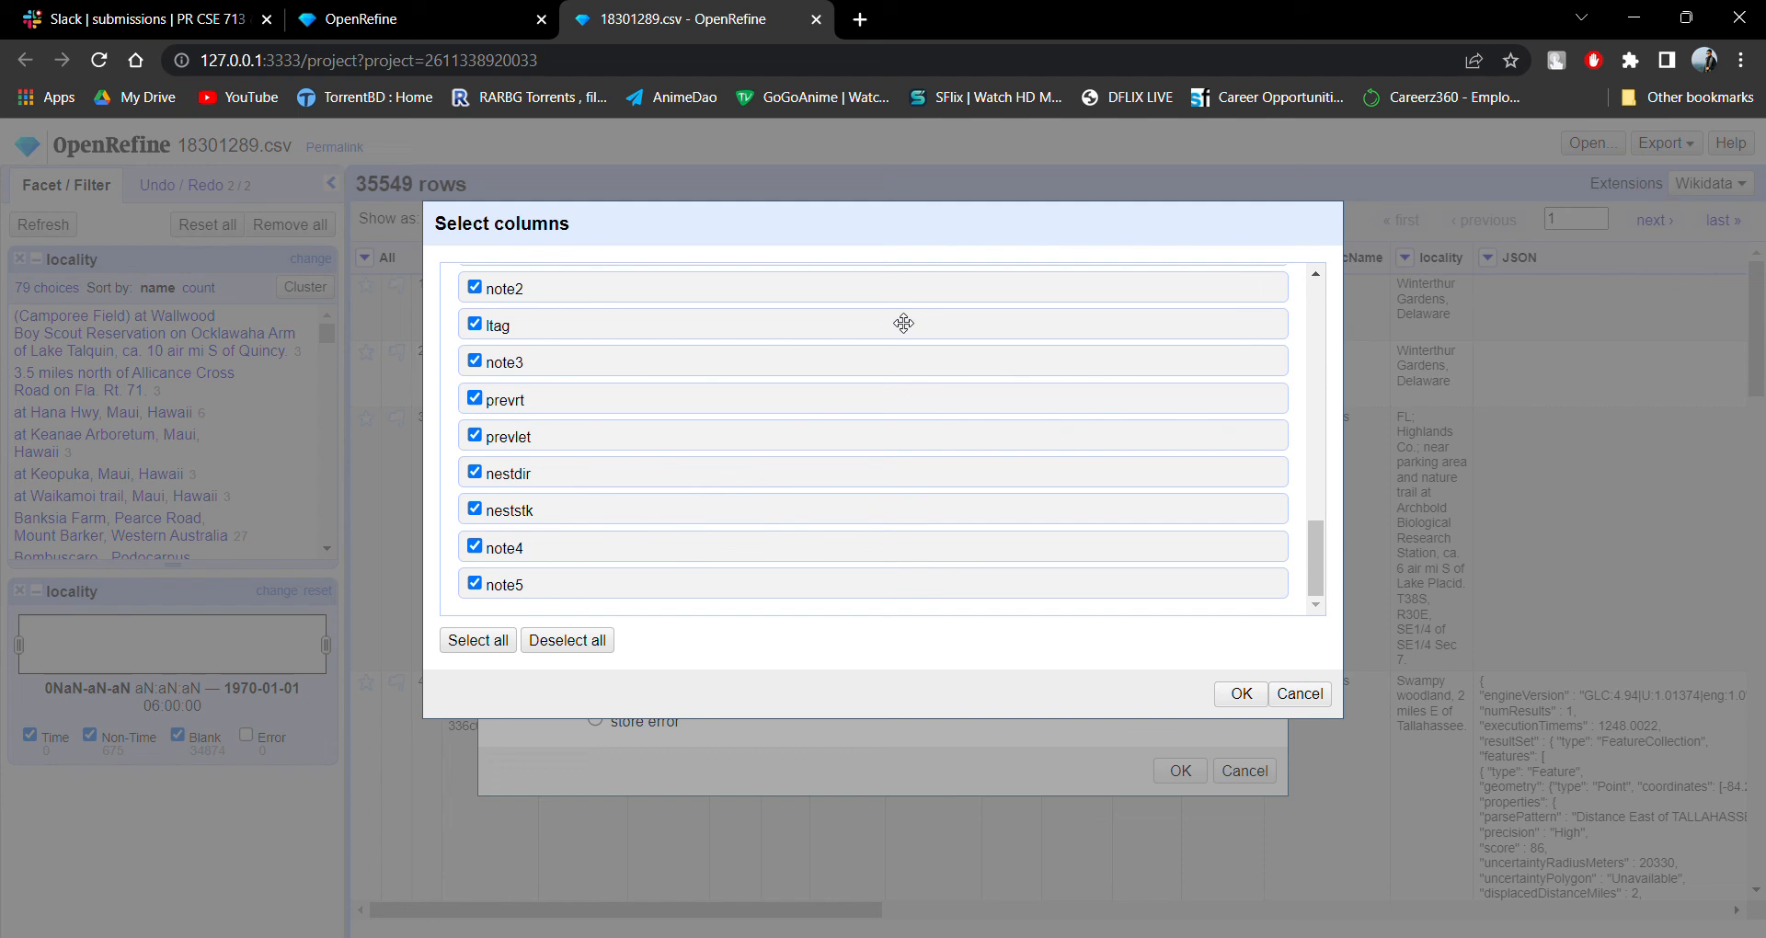
{"action": "scroll", "coordinate": [665, 357], "scroll_direction": "up", "scroll_amount": 5}
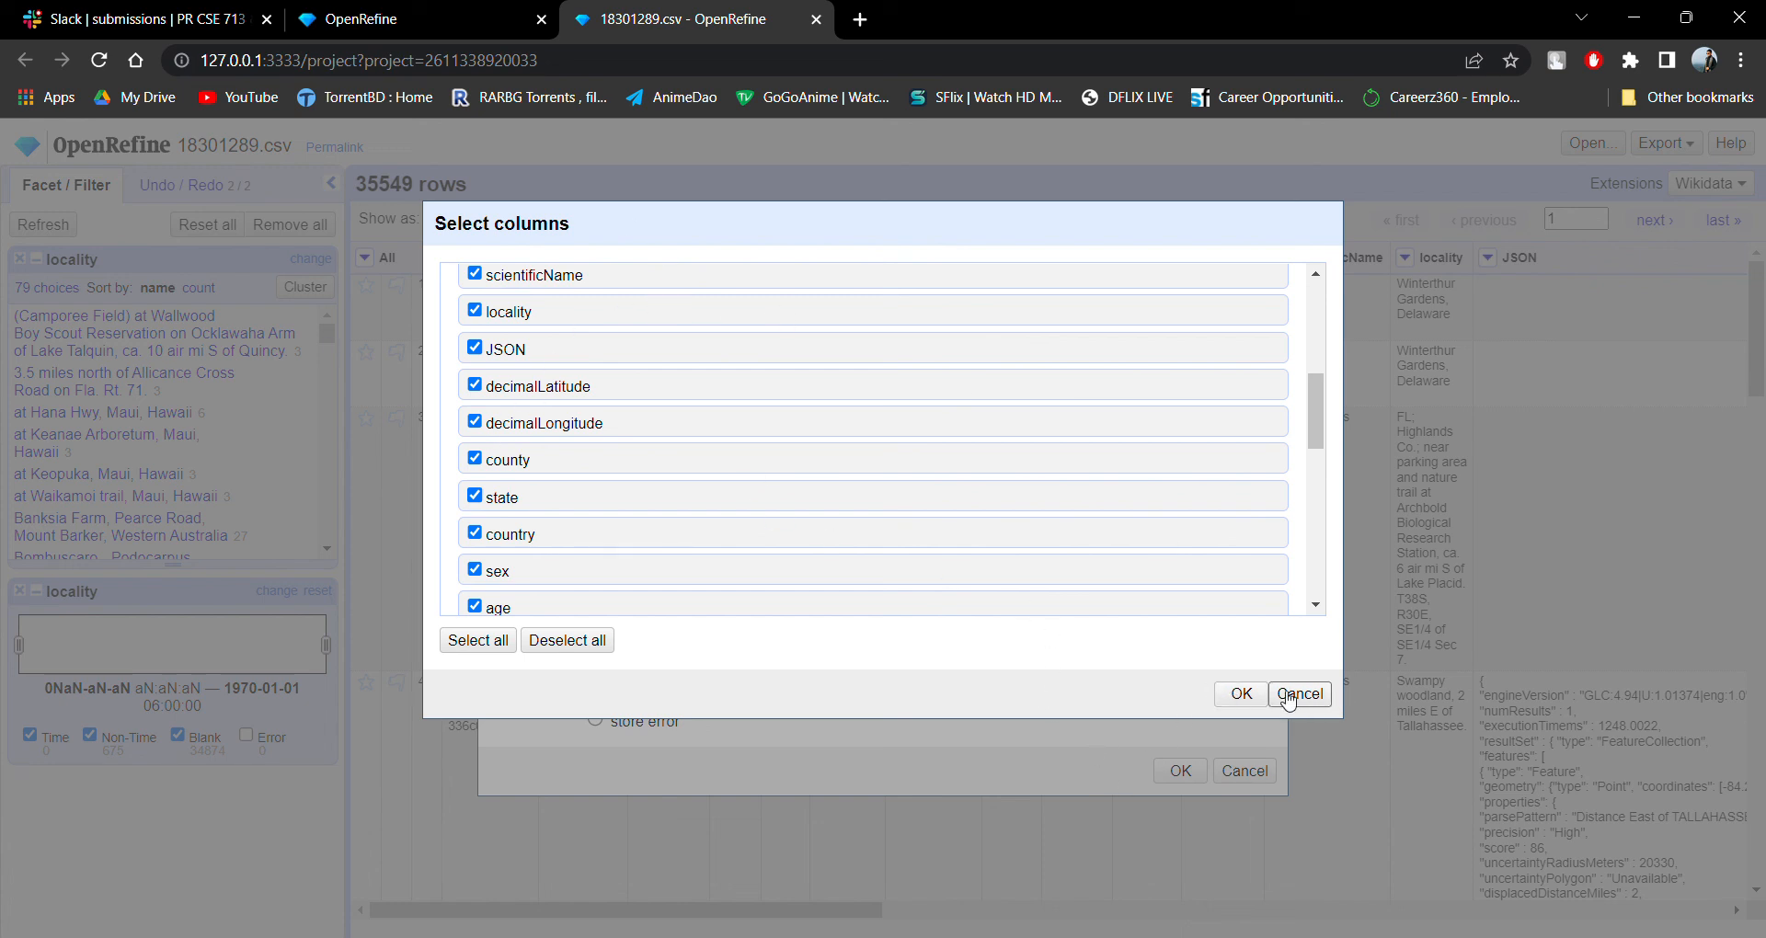
{"action": "left_click", "coordinate": [1241, 693]}
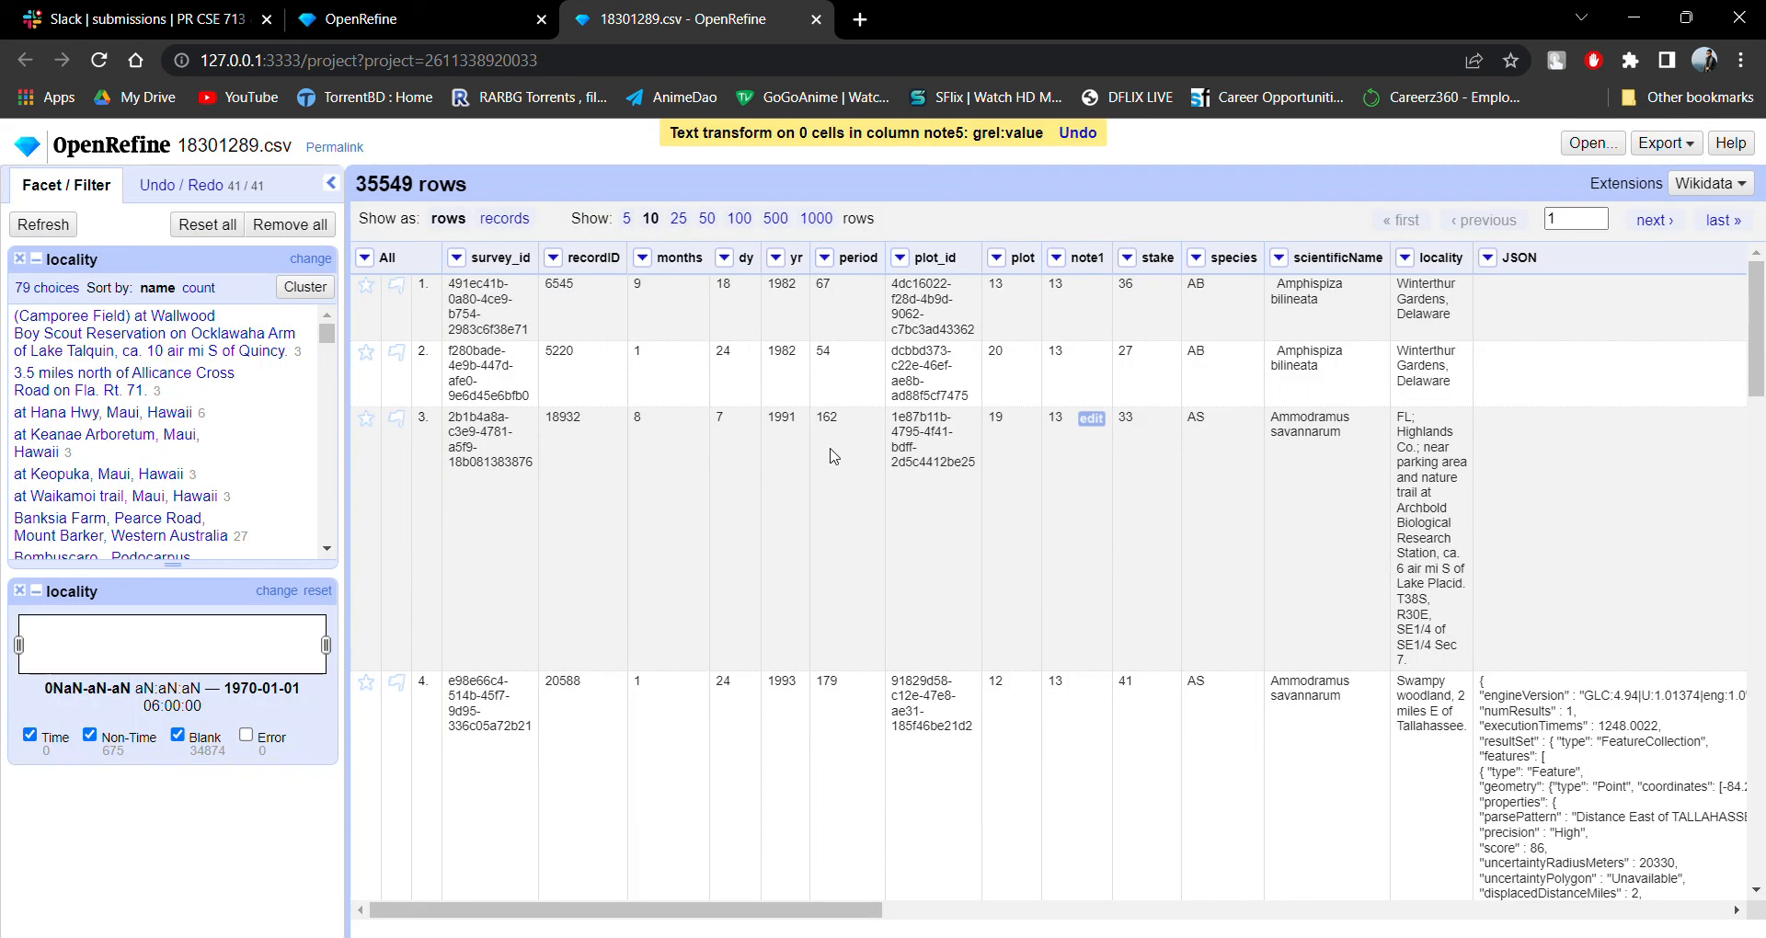
Open Cluster and edit for the recordID column and cluster its values by key collision with the ngram-fingerprint keying function.
{"action": "left_click", "coordinate": [552, 257]}
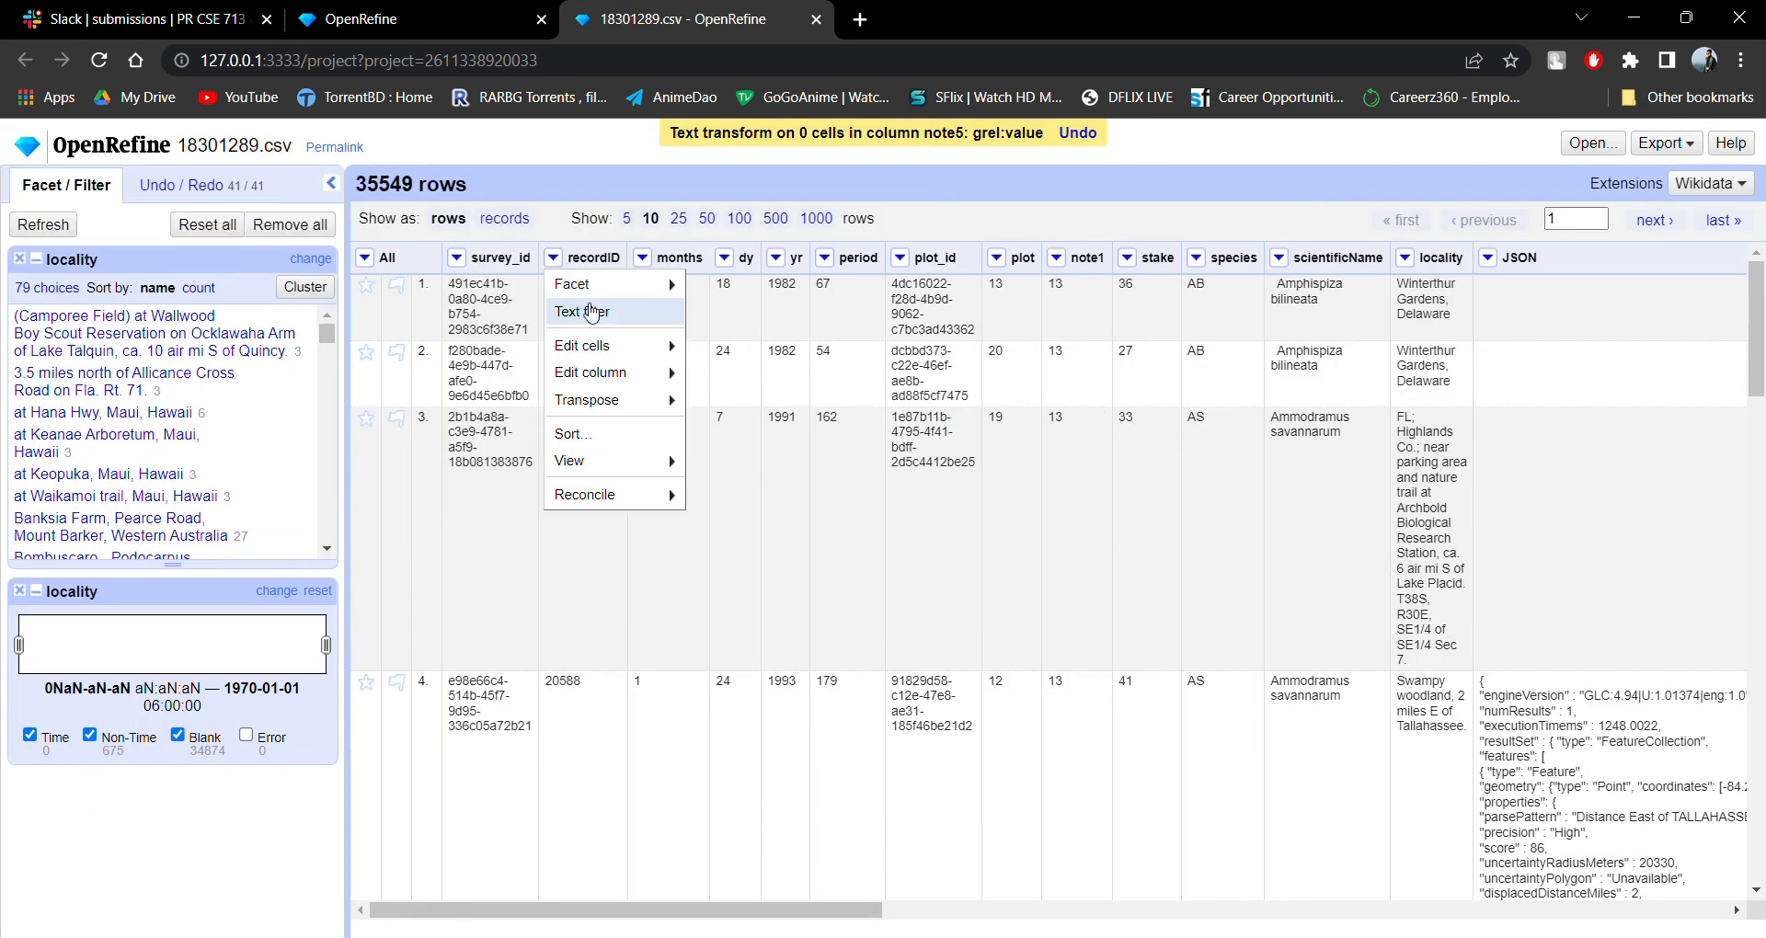
{"action": "mouse_move", "coordinate": [678, 357]}
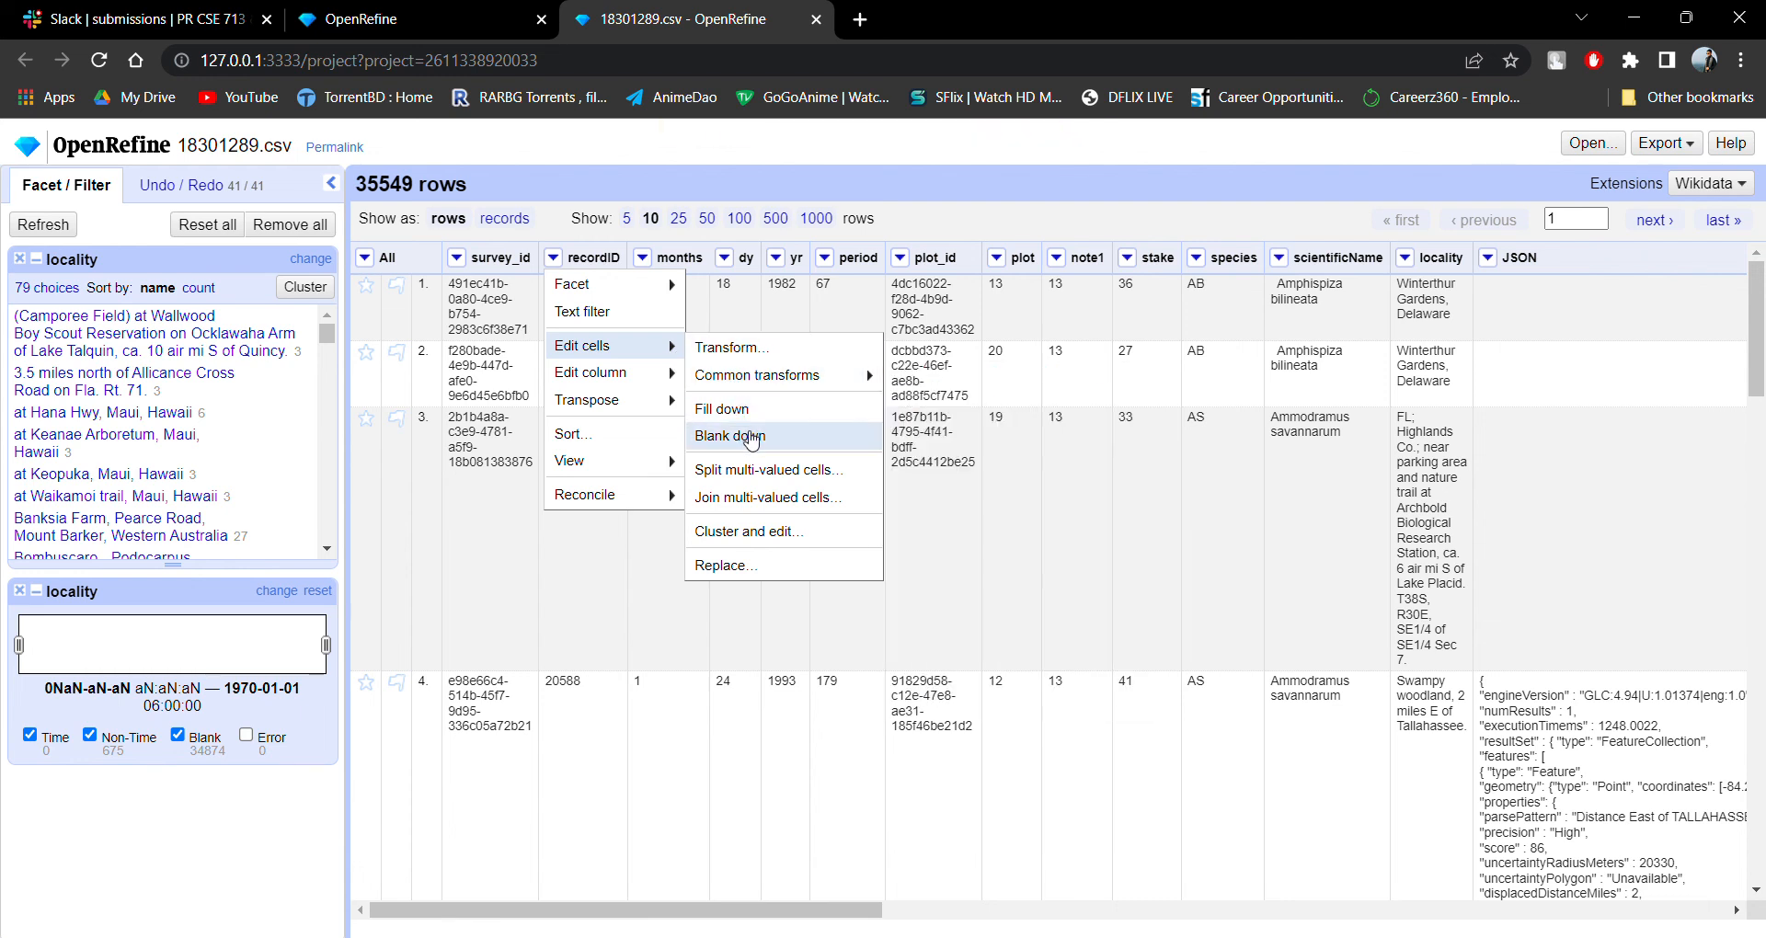
{"action": "left_click", "coordinate": [791, 541]}
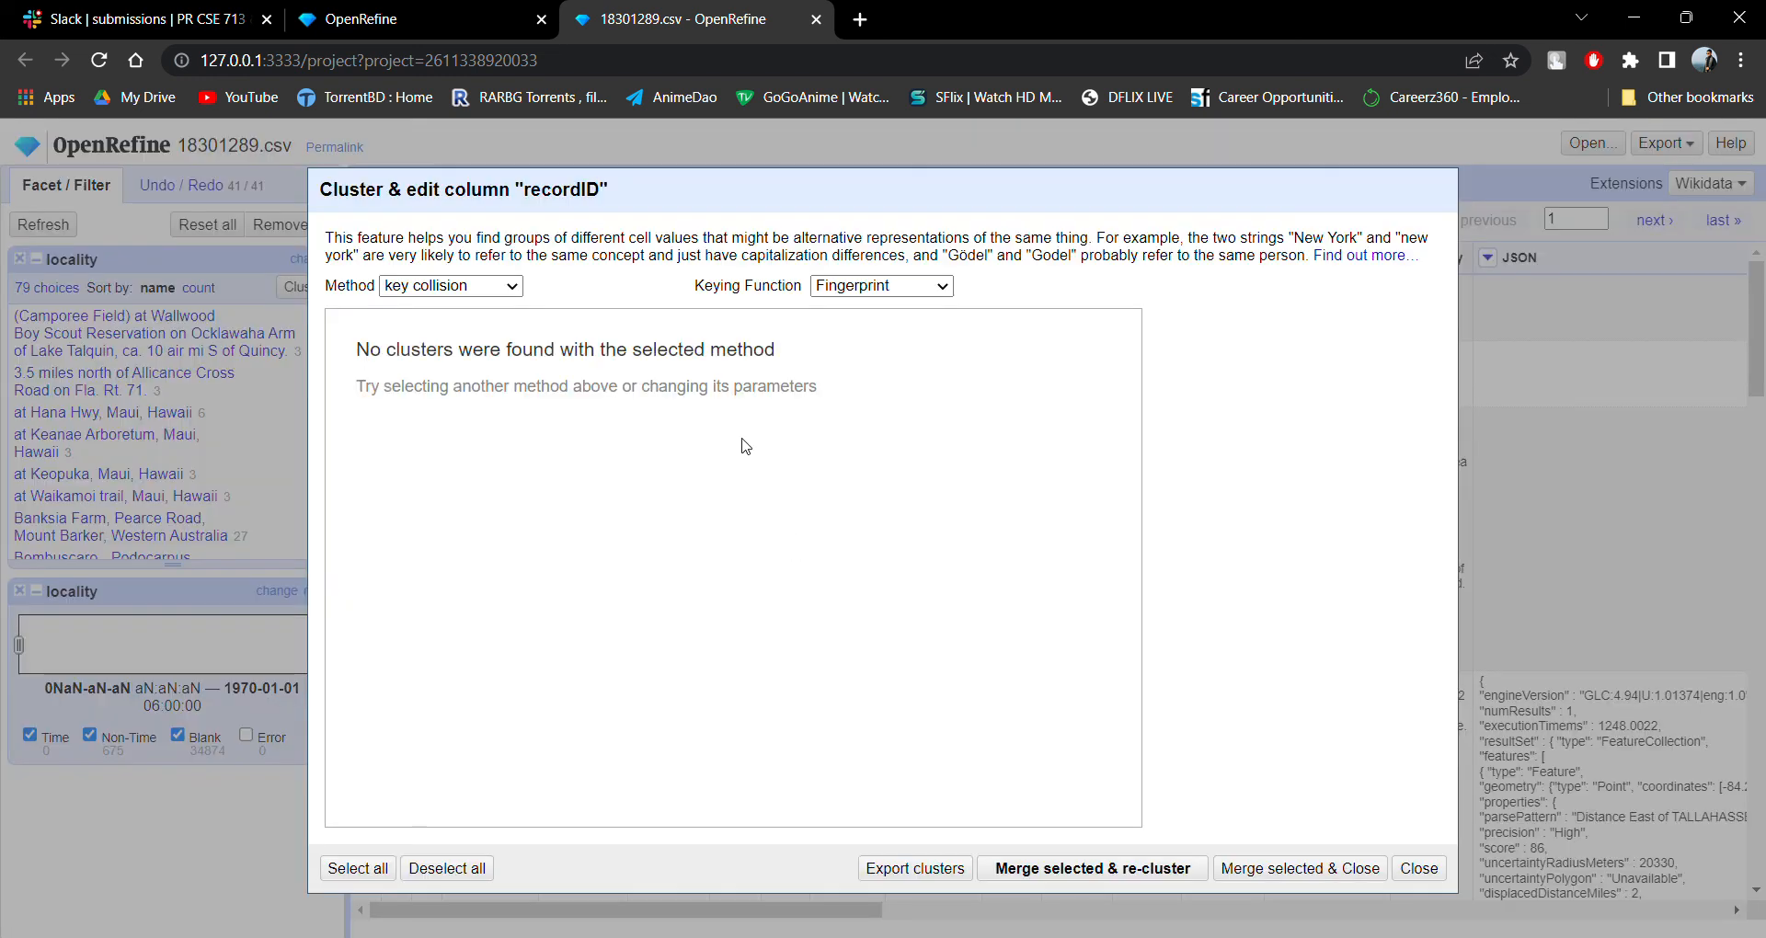
{"action": "left_click", "coordinate": [881, 285]}
{"action": "left_click", "coordinate": [881, 333]}
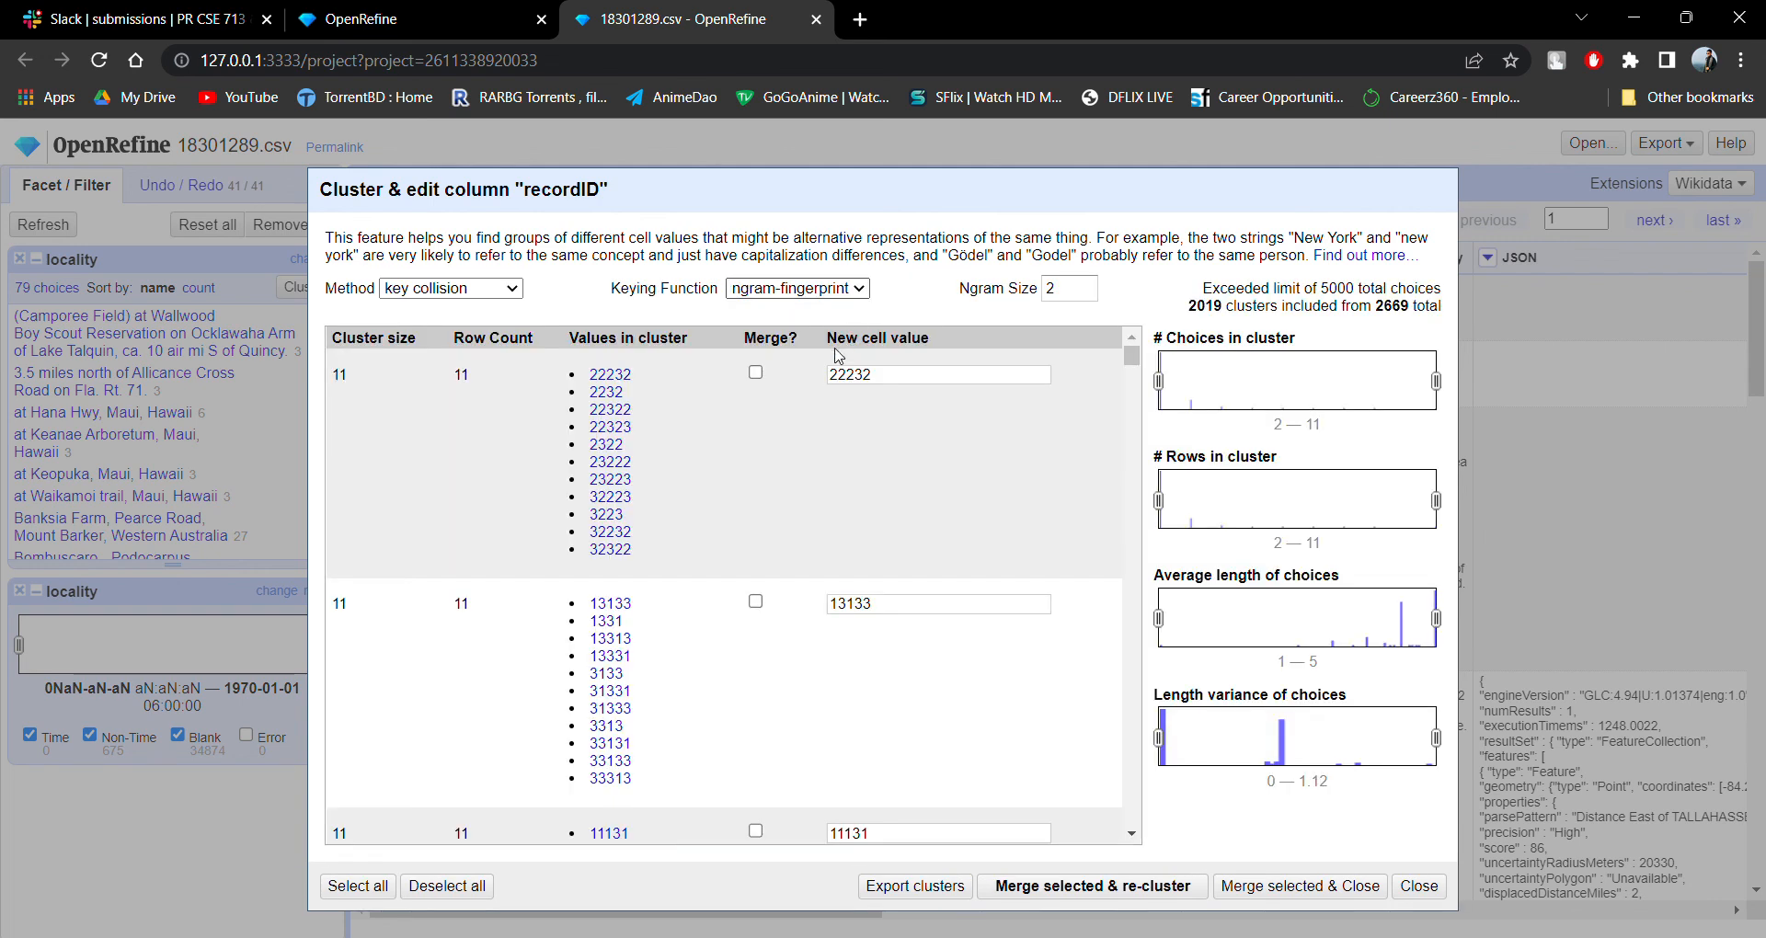
Compare the metaphone3 keying function with ngram-fingerprint and examine the recordID clusters formed by ngram-fingerprint.
{"action": "key", "text": "Down"}
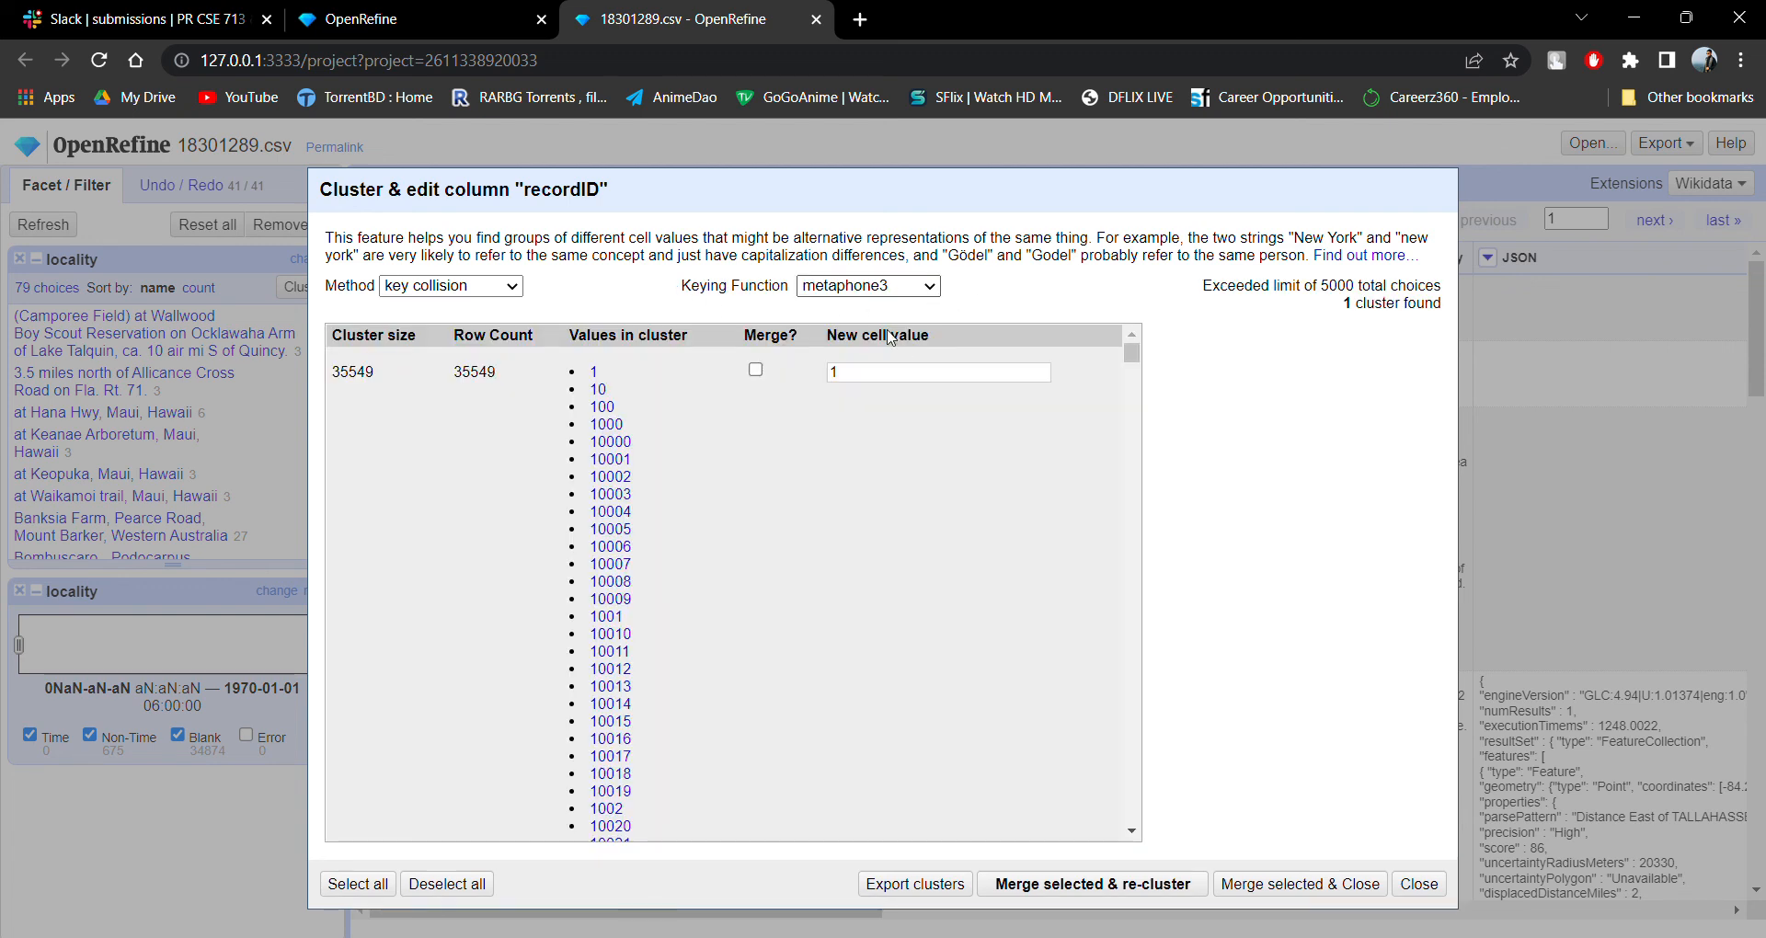
{"action": "key", "text": "Up"}
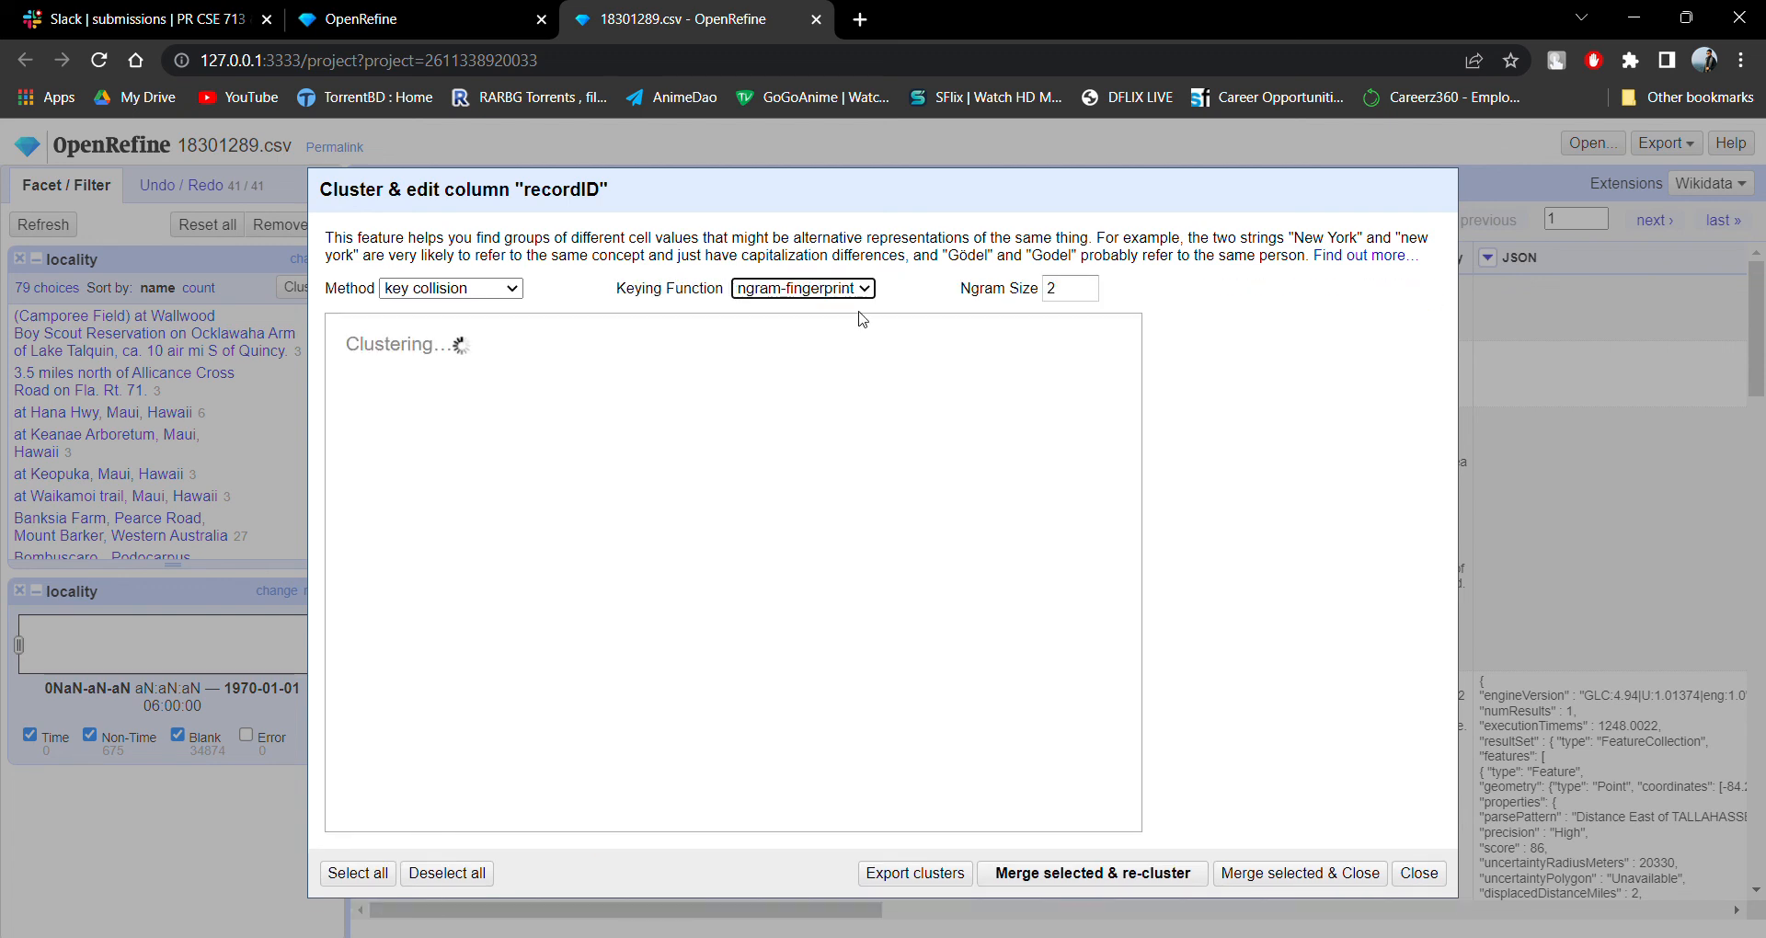
{"action": "scroll", "coordinate": [956, 437], "scroll_direction": "down", "scroll_amount": 3}
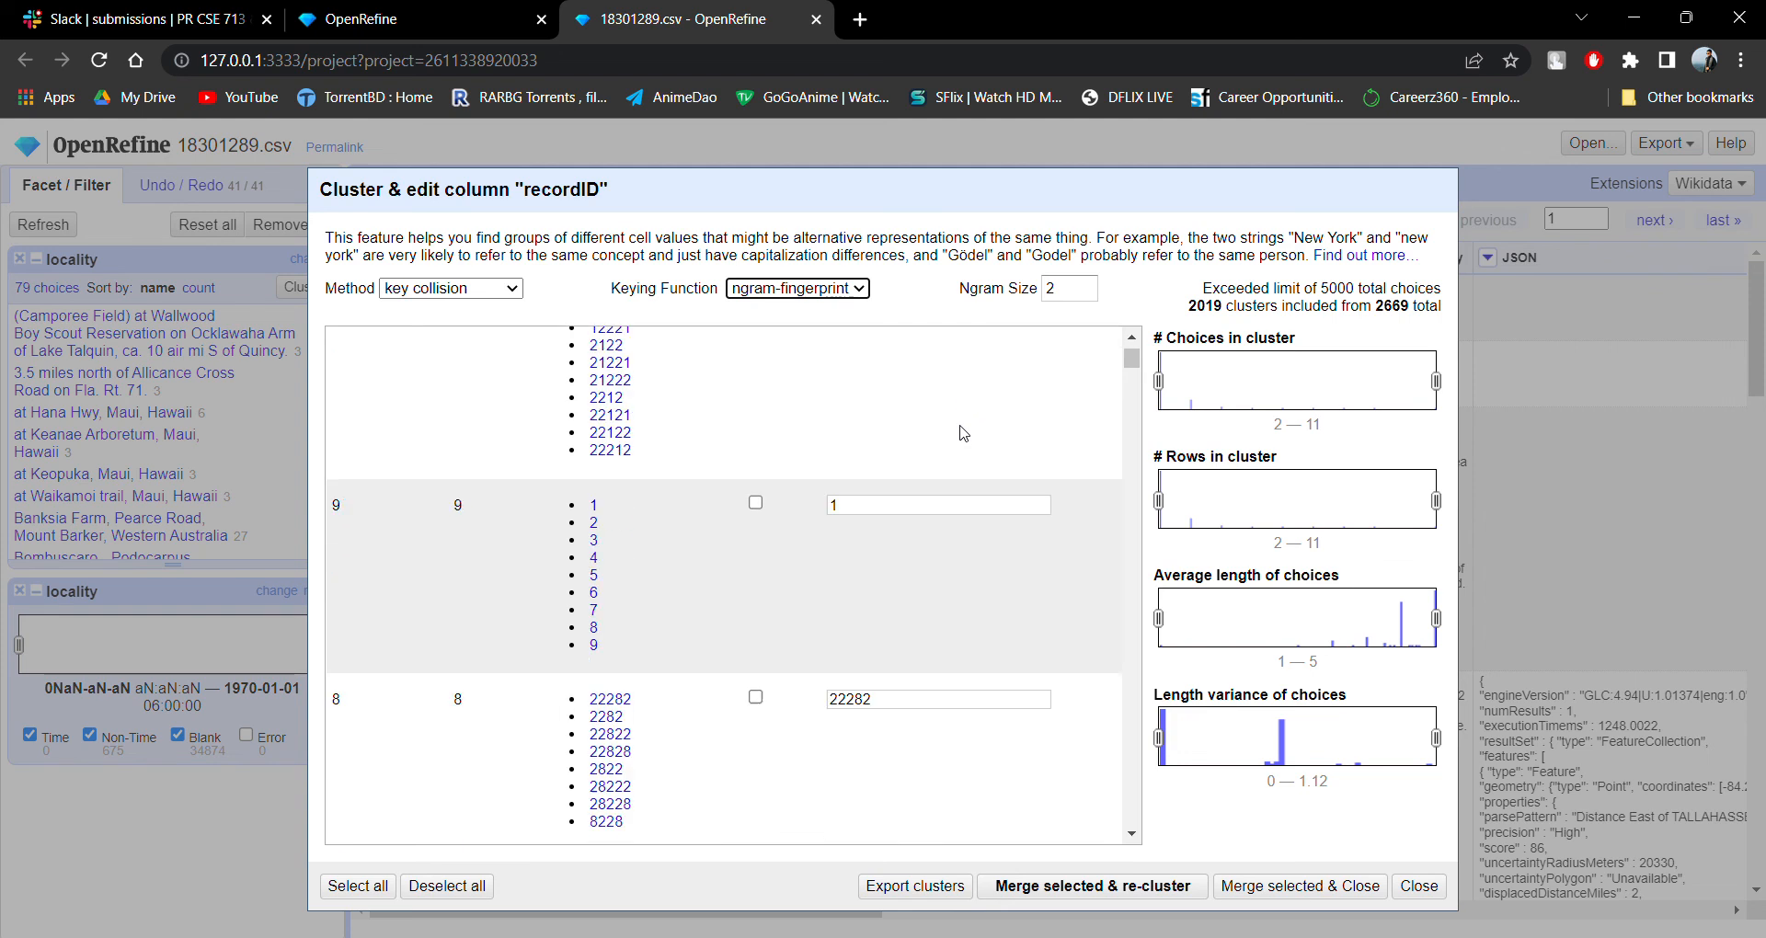
{"action": "scroll", "coordinate": [963, 432], "scroll_direction": "down", "scroll_amount": 2}
{"action": "scroll", "coordinate": [961, 430], "scroll_direction": "up", "scroll_amount": 3}
{"action": "scroll", "coordinate": [957, 429], "scroll_direction": "down", "scroll_amount": 6}
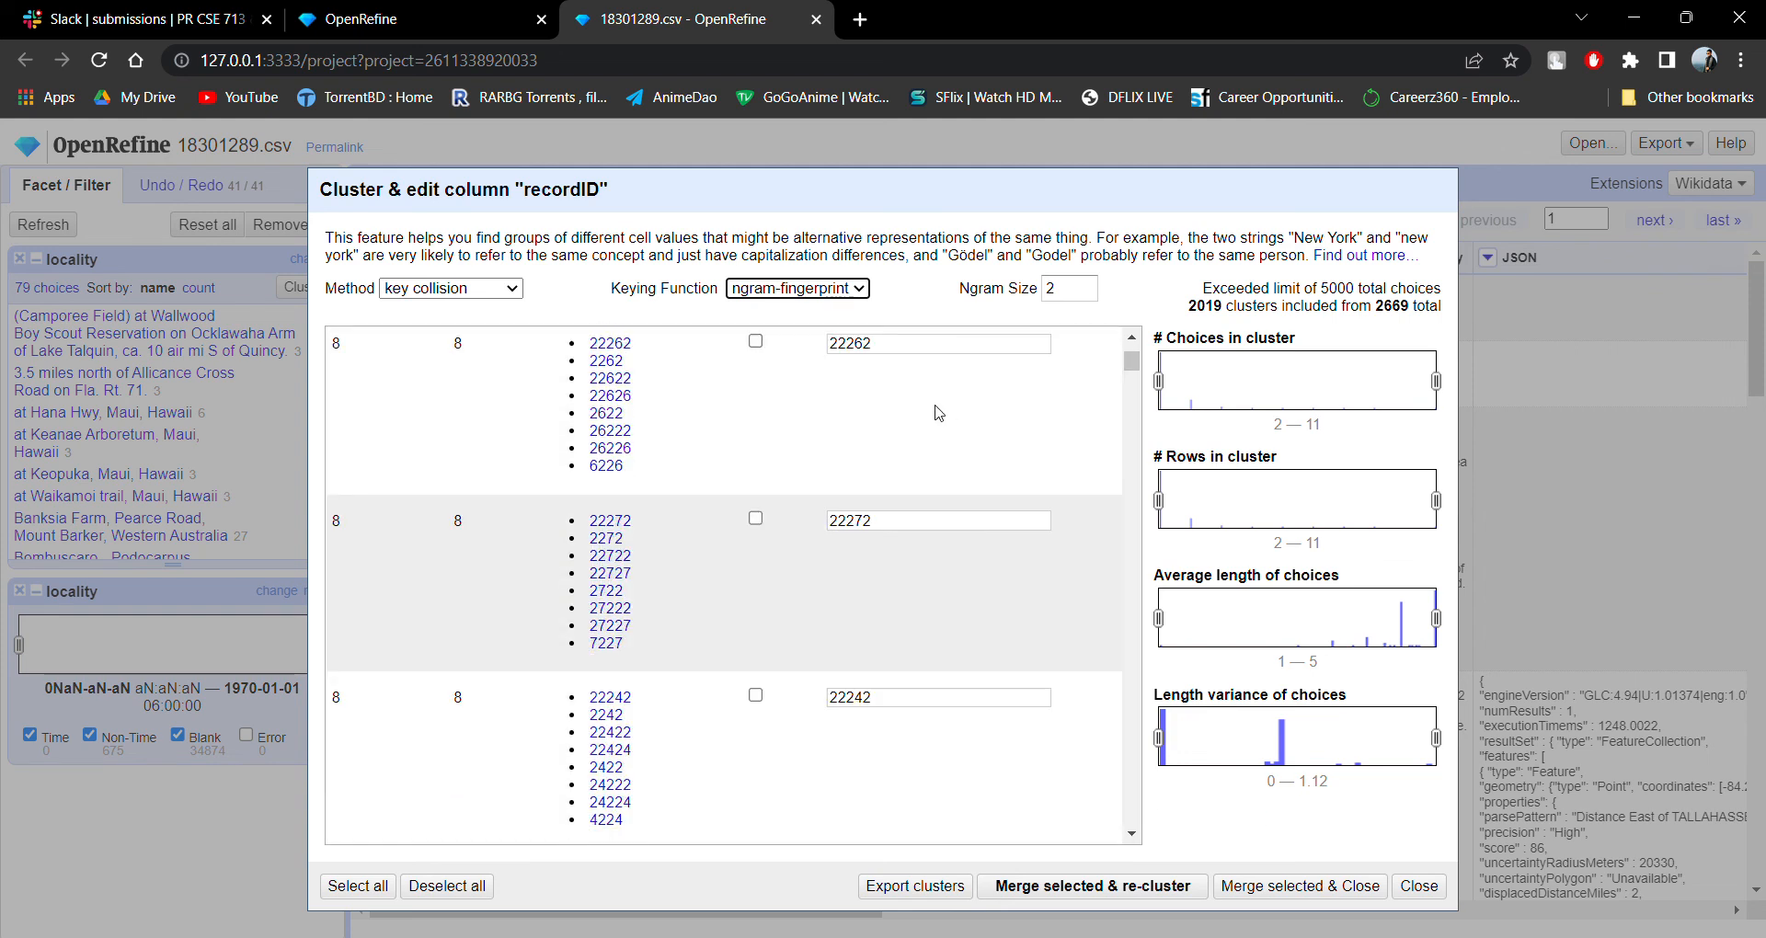
{"action": "scroll", "coordinate": [853, 459], "scroll_direction": "up", "scroll_amount": 5}
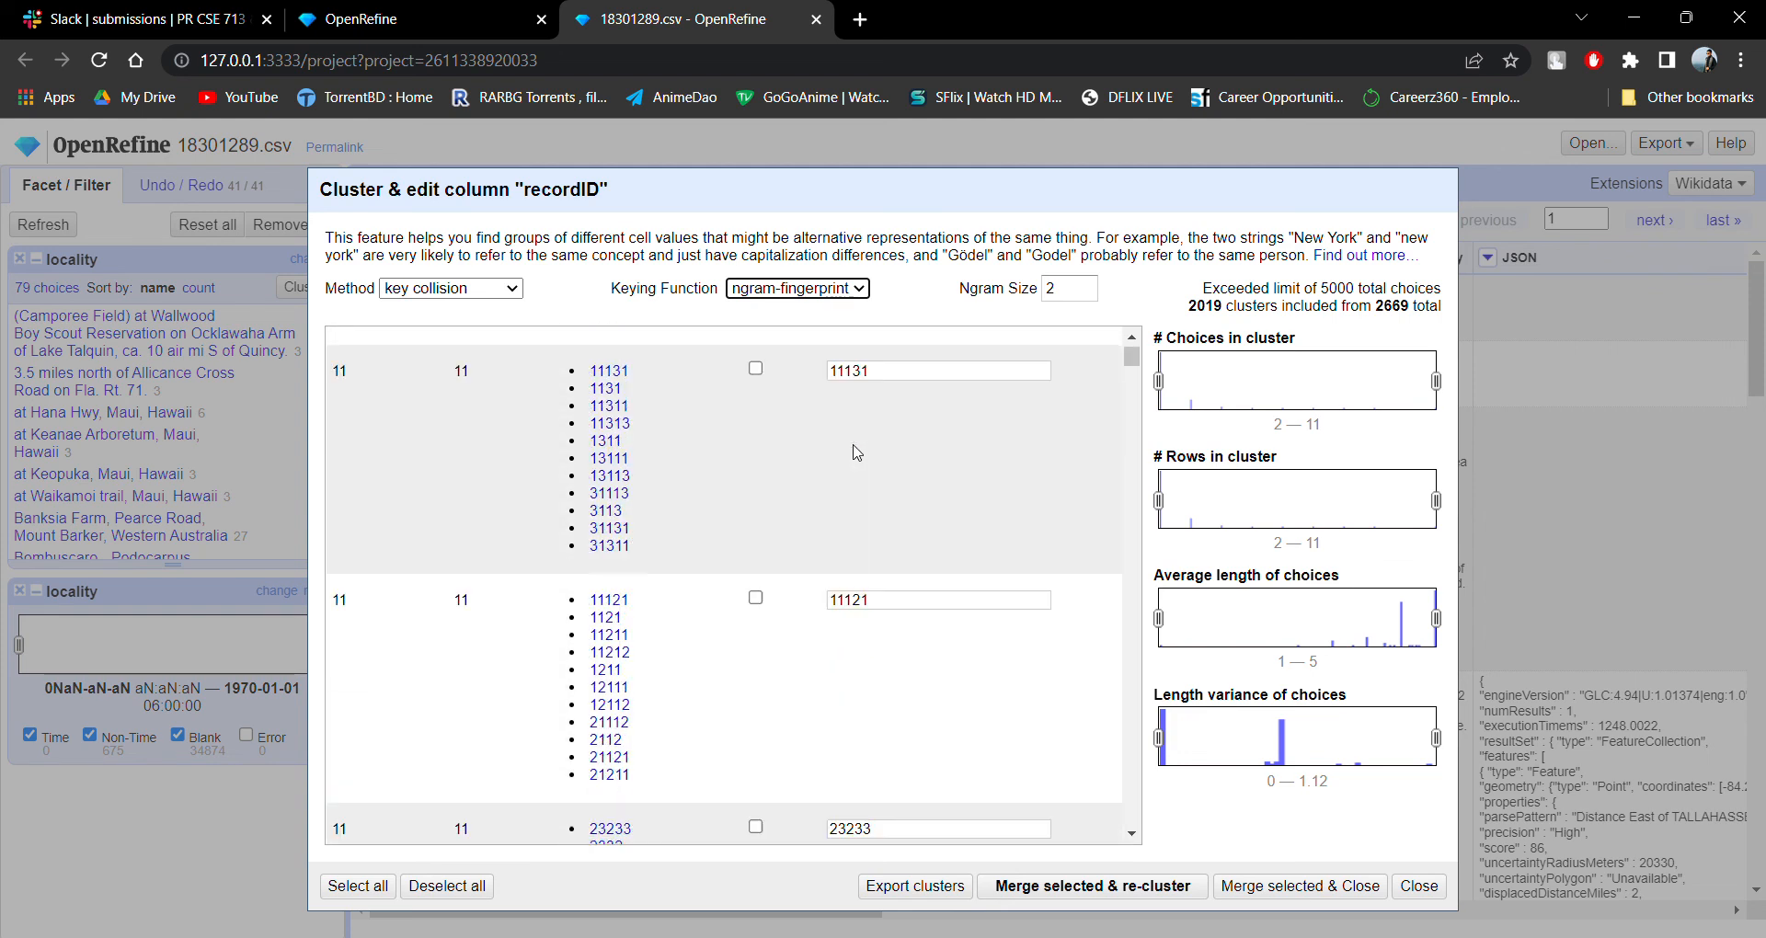
Try the Daitch-Mokotoff, Fingerprint and metaphone3 keying functions on recordID, view the metaphone3 cluster, and switch back to Fingerprint.
{"action": "left_click", "coordinate": [813, 387]}
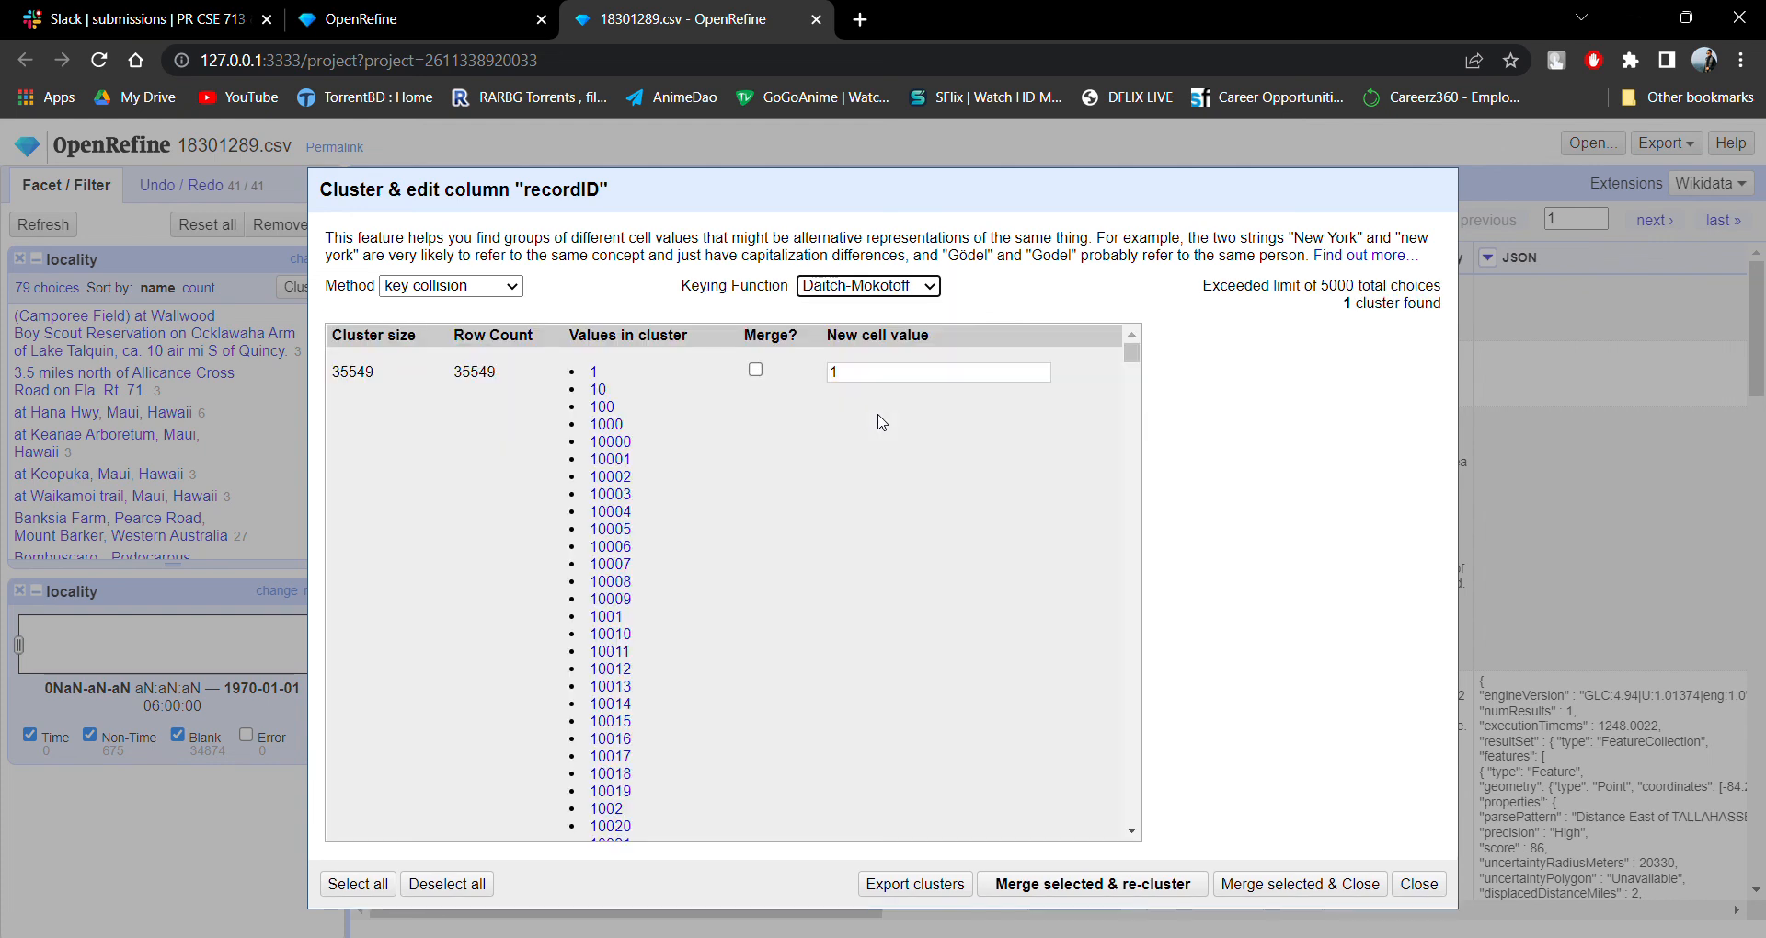
{"action": "left_click", "coordinate": [909, 292]}
{"action": "left_click", "coordinate": [901, 310]}
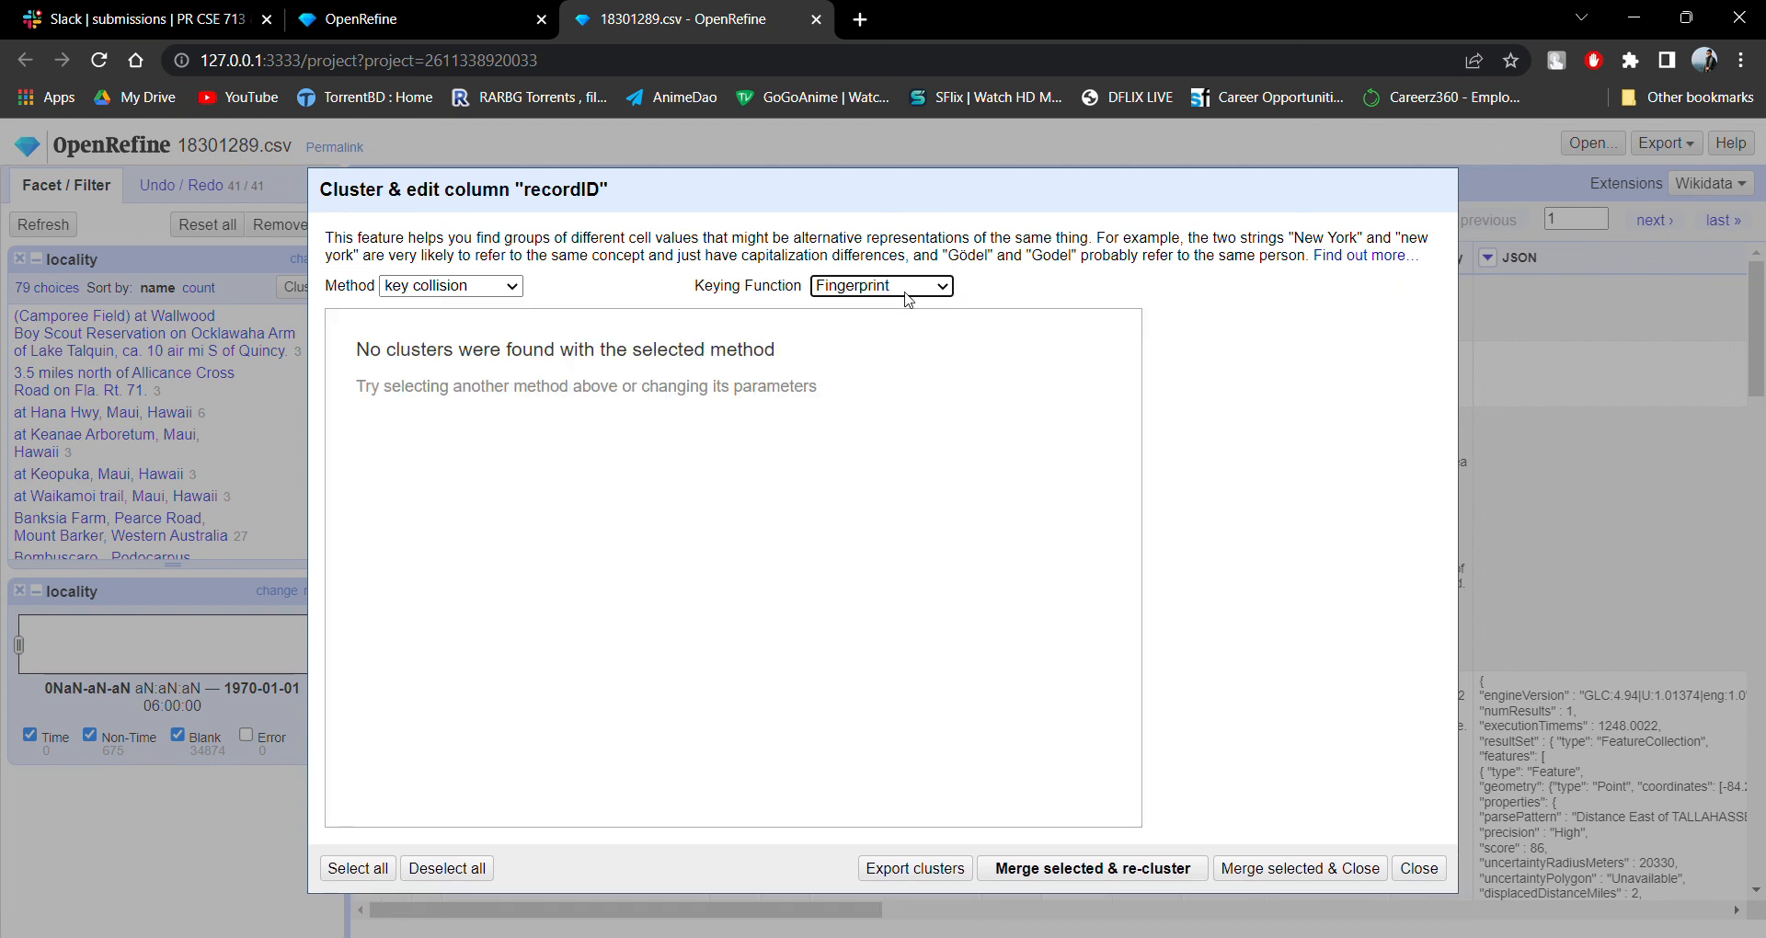
{"action": "left_click", "coordinate": [910, 349]}
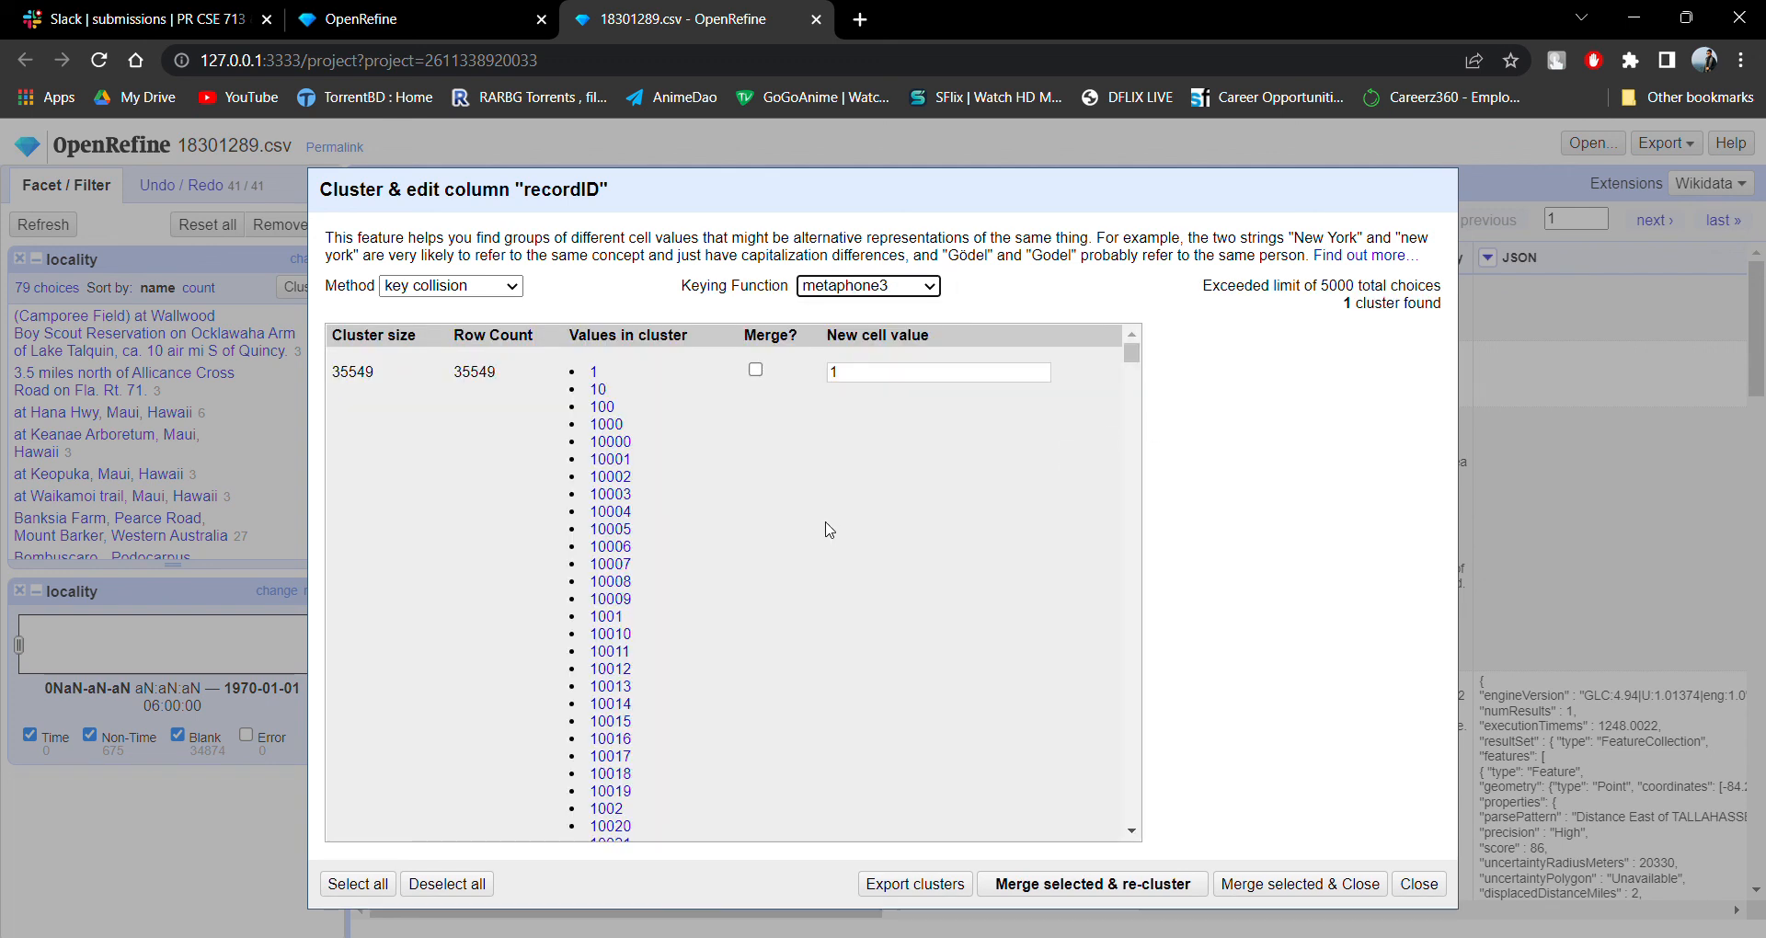
{"action": "scroll", "coordinate": [832, 527], "scroll_direction": "down", "scroll_amount": 15}
{"action": "scroll", "coordinate": [748, 469], "scroll_direction": "up", "scroll_amount": 10}
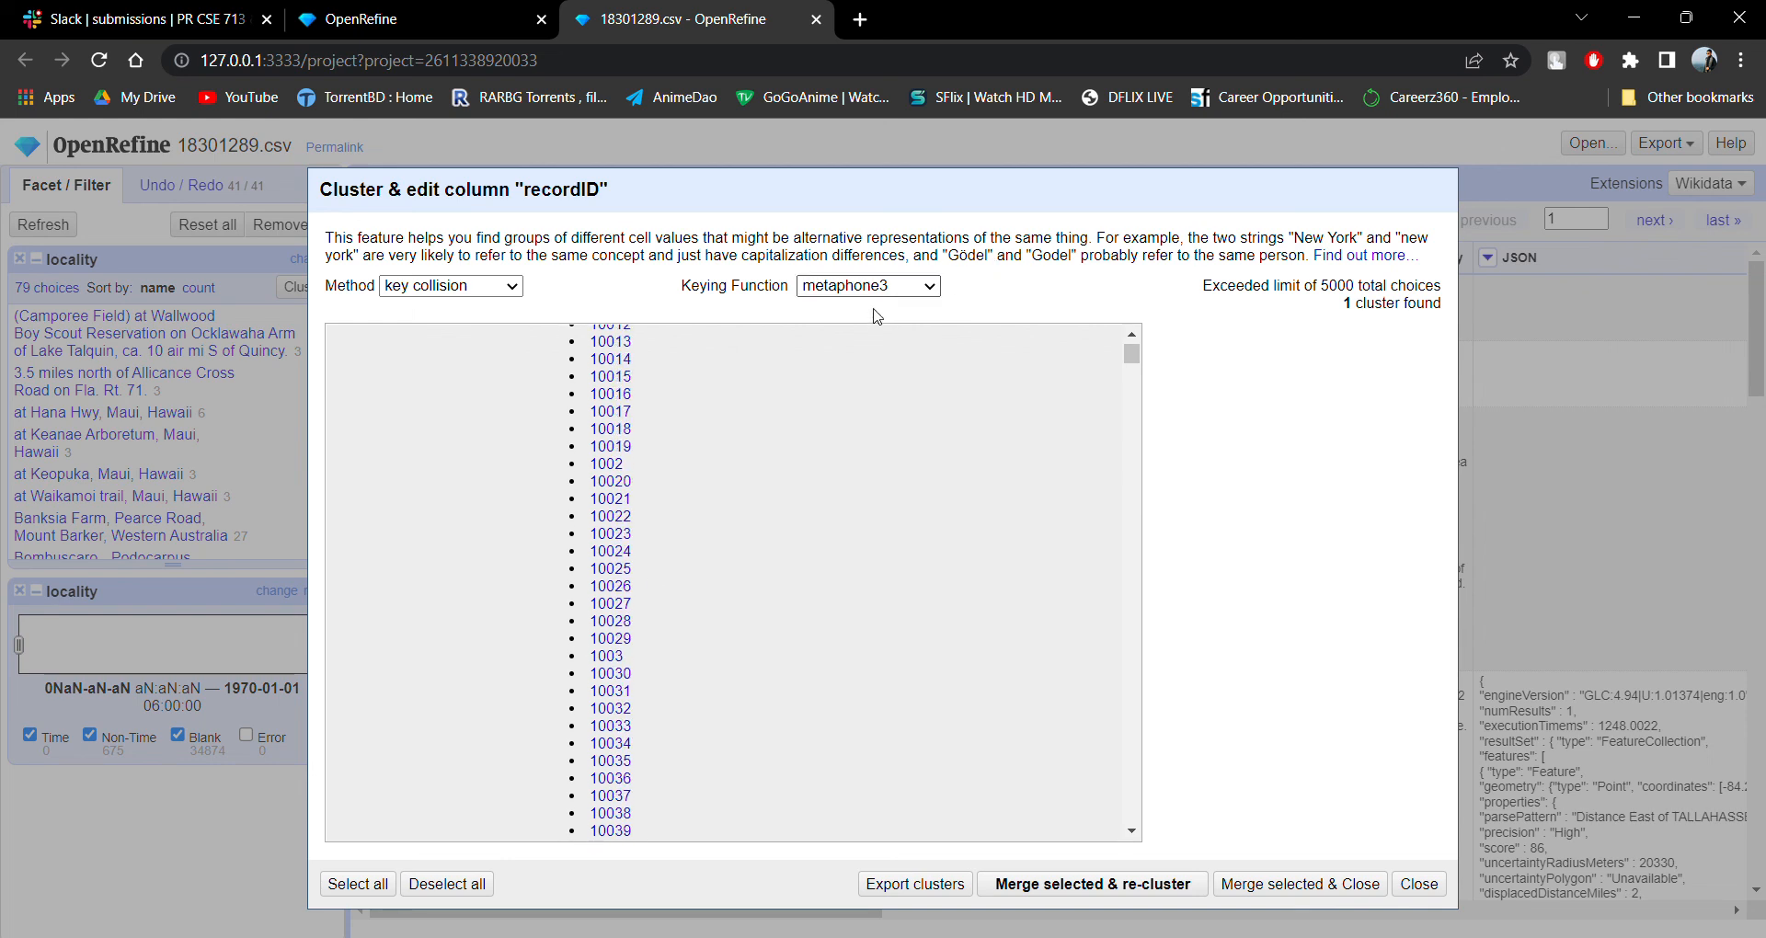
{"action": "left_click", "coordinate": [876, 316]}
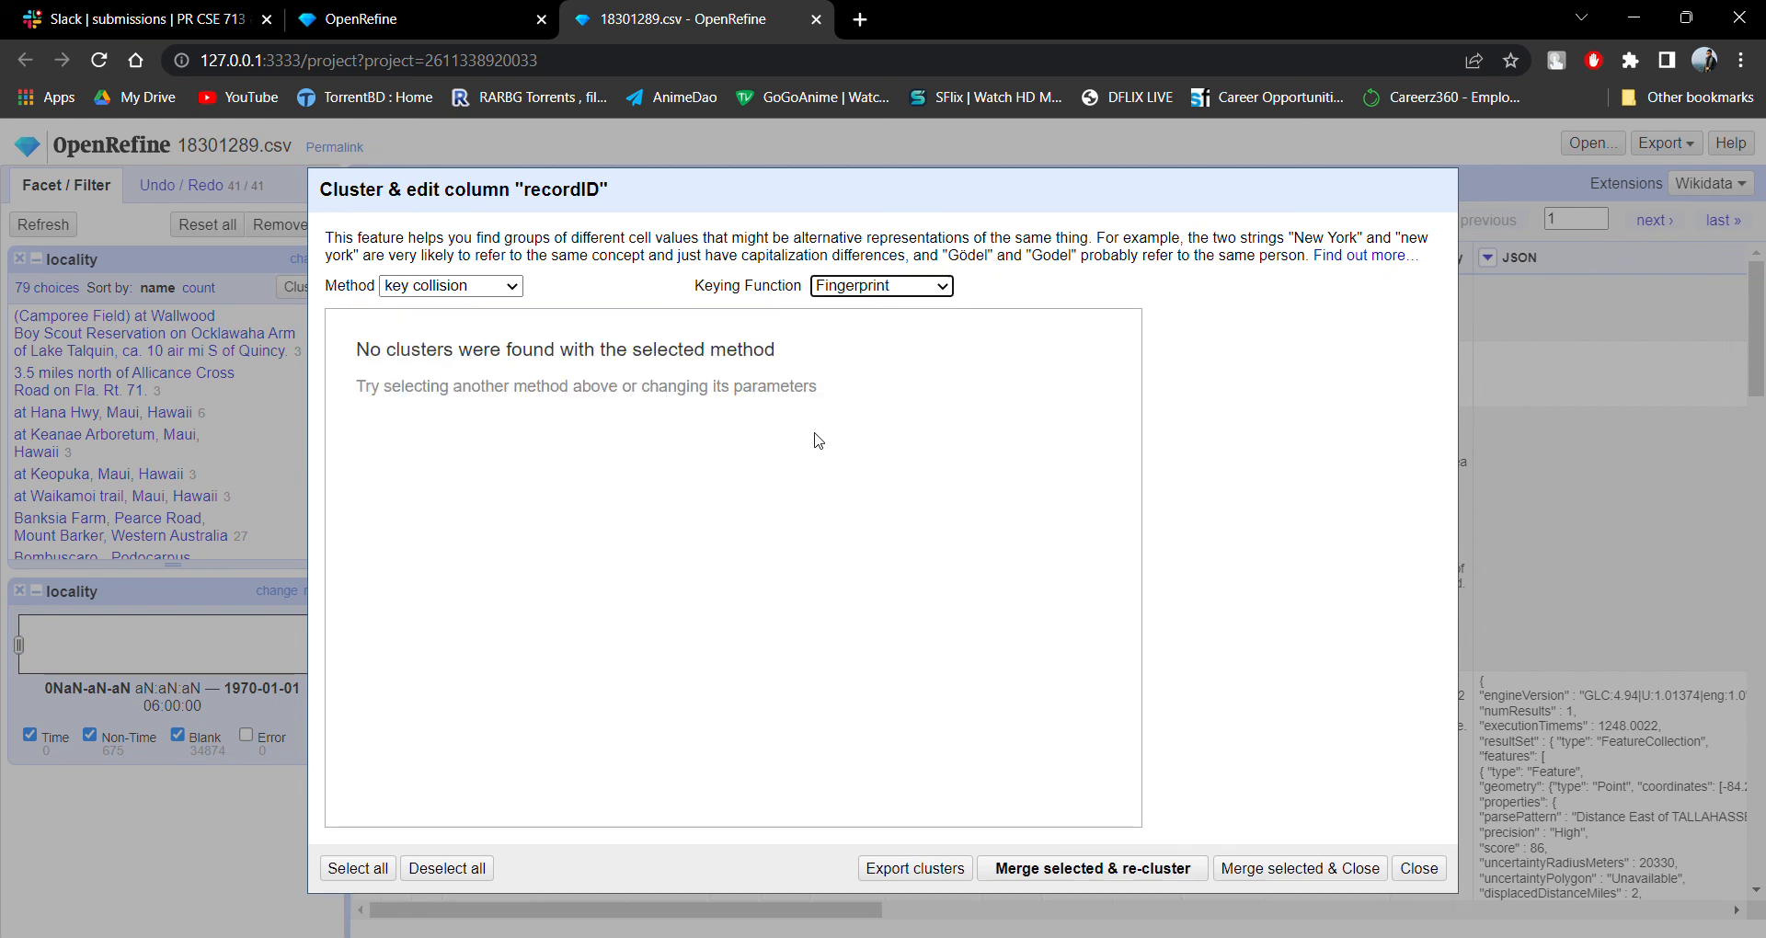
Try the Beider-Morse and cologne-phonetic keying functions on recordID and close the clustering dialog without merging.
{"action": "left_click", "coordinate": [900, 403]}
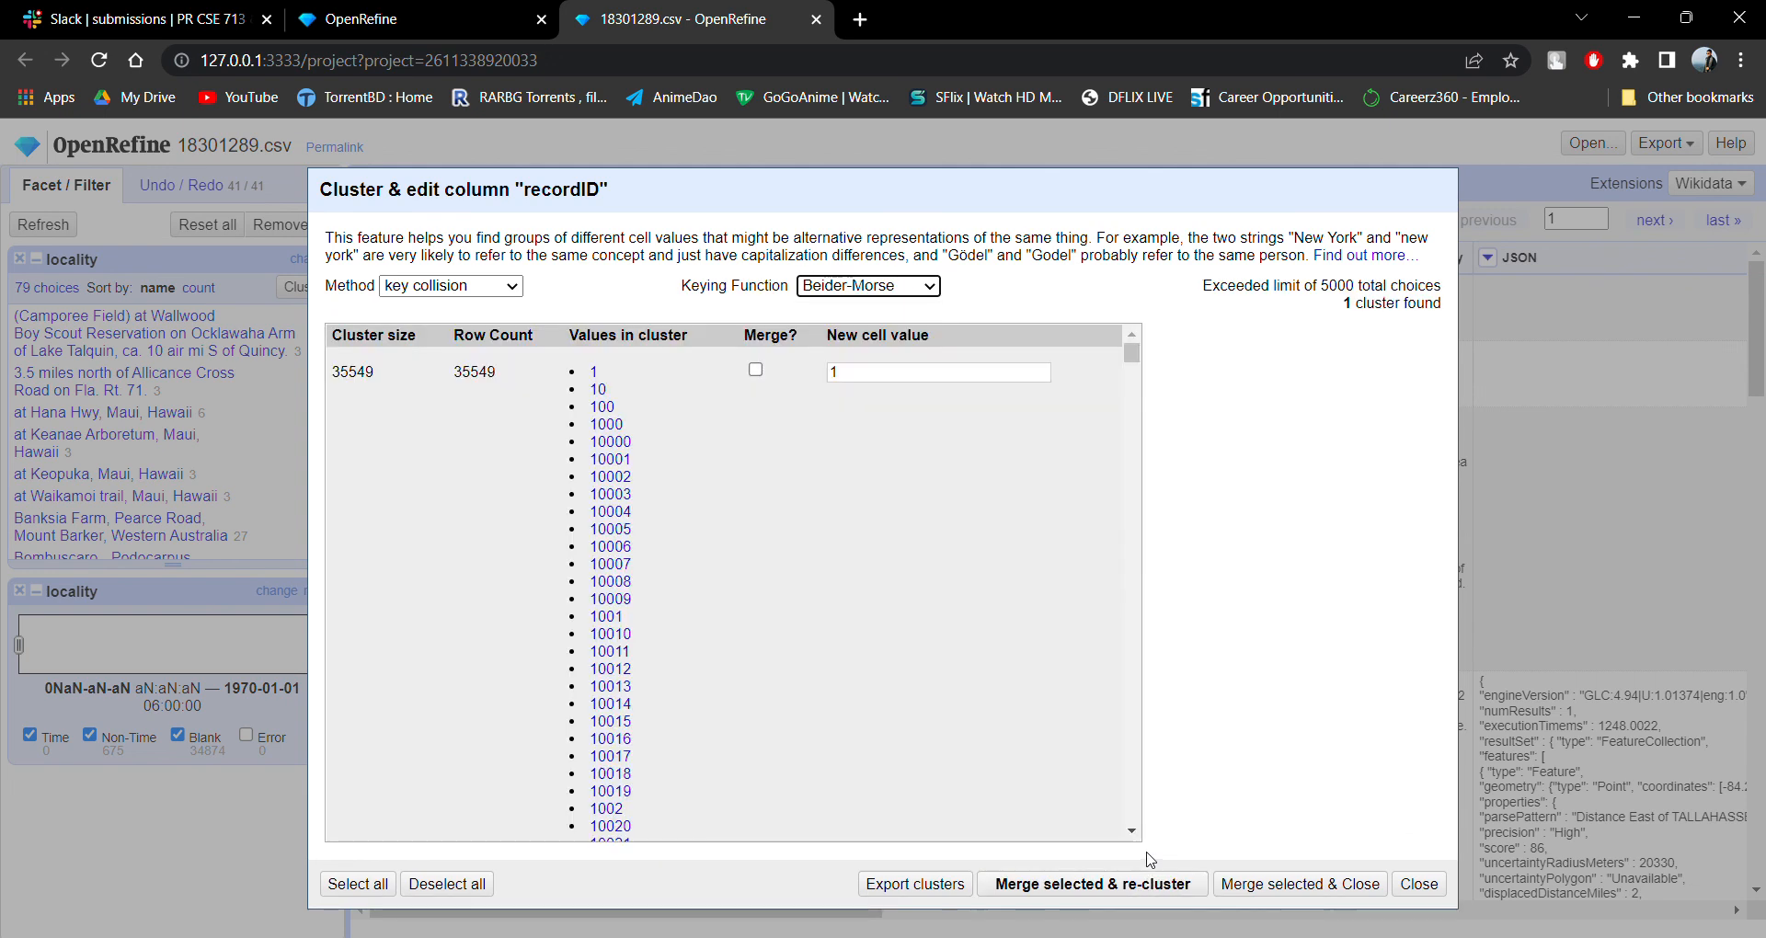
{"action": "scroll", "coordinate": [1136, 657], "scroll_direction": "down", "scroll_amount": 7}
{"action": "left_click", "coordinate": [895, 287]}
{"action": "left_click", "coordinate": [887, 368]}
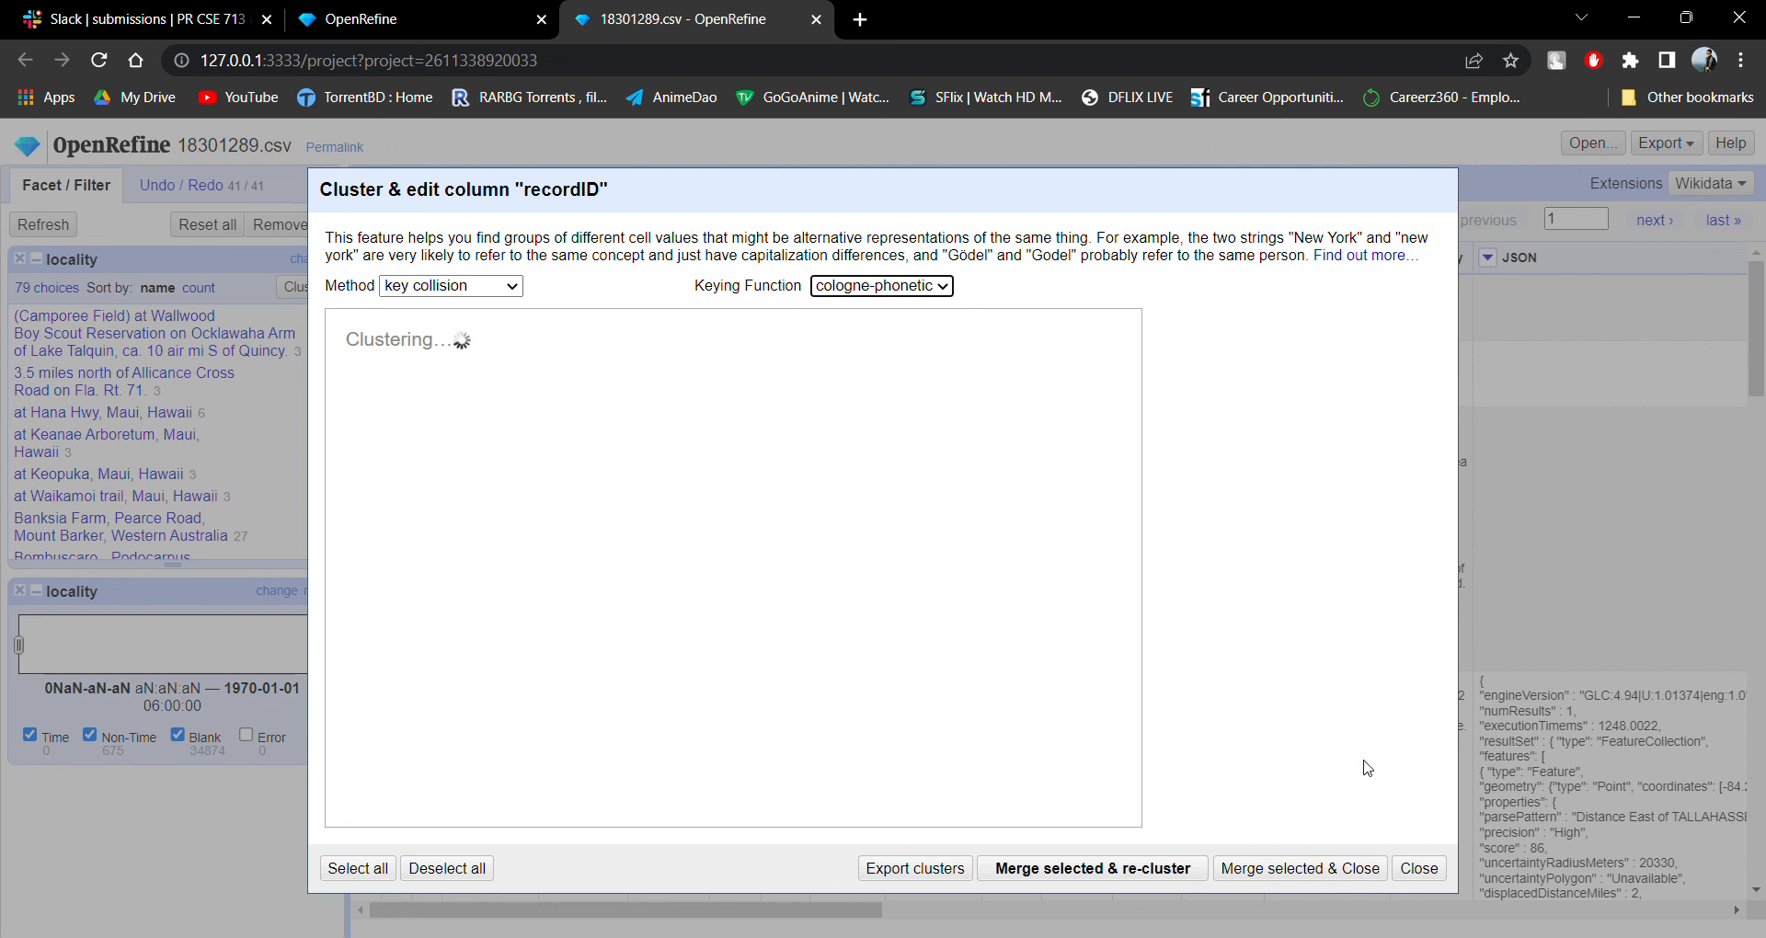
{"action": "left_click", "coordinate": [1416, 886]}
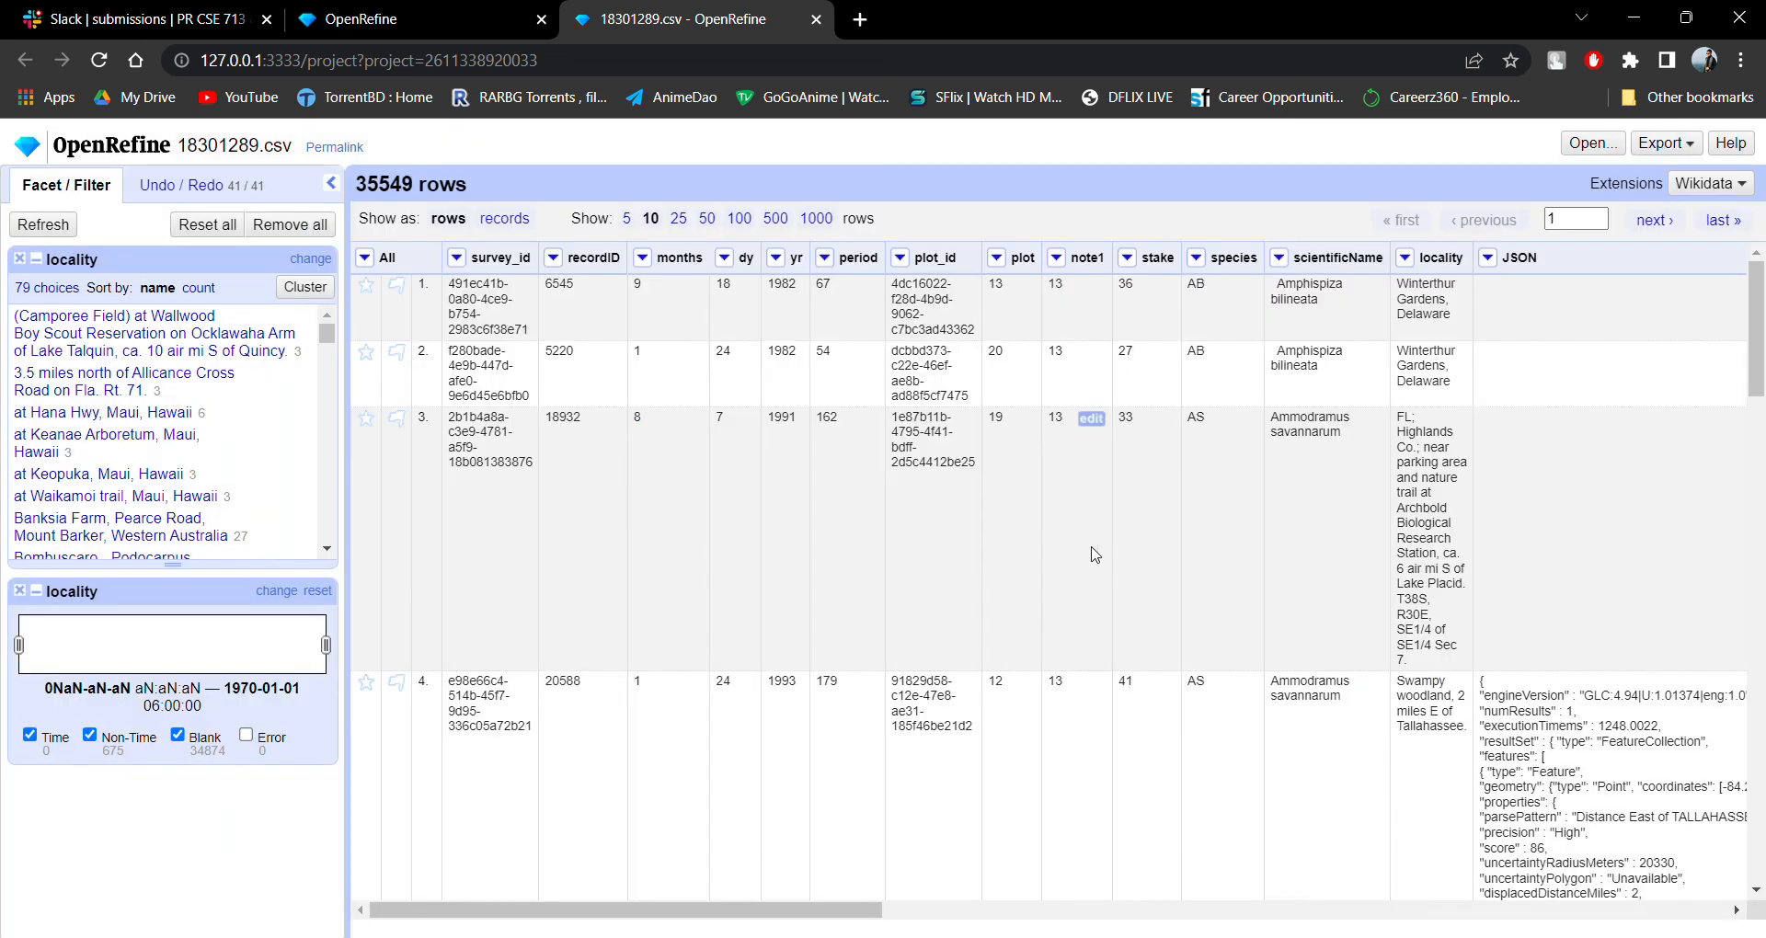